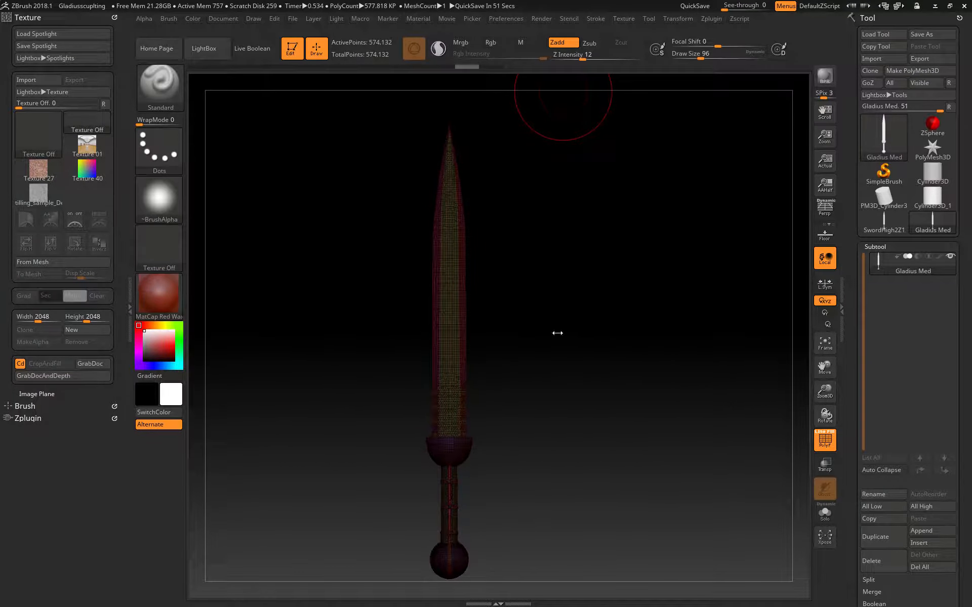
Step: Zoom in on the sword's blade base and guard, and switch to the SwordHigh2Z1 tool to compare its wireframe
mouse_move(649, 366)
left_mouse_down()
mouse_move(631, 289)
mouse_move(636, 360)
mouse_move(614, 477)
mouse_move(614, 268)
mouse_move(633, 525)
mouse_move(636, 297)
mouse_move(636, 386)
left_mouse_up()
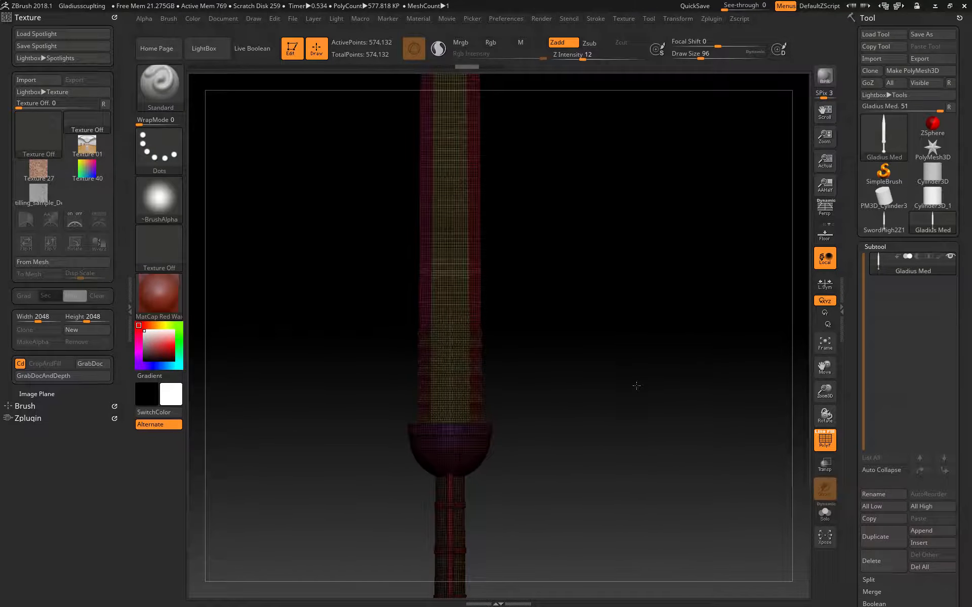
left_click(878, 226)
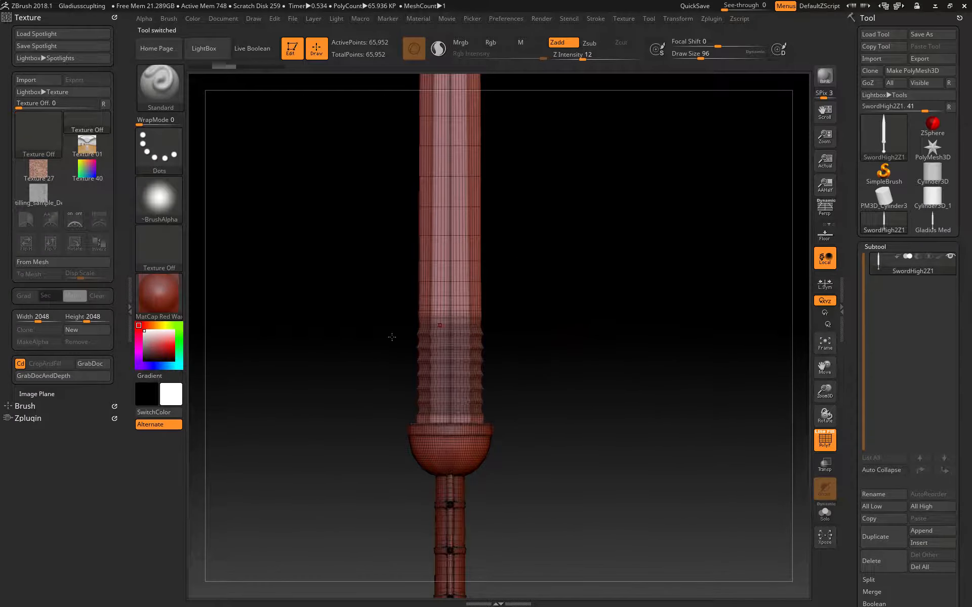
left_click_drag(849, 489, 855, 434)
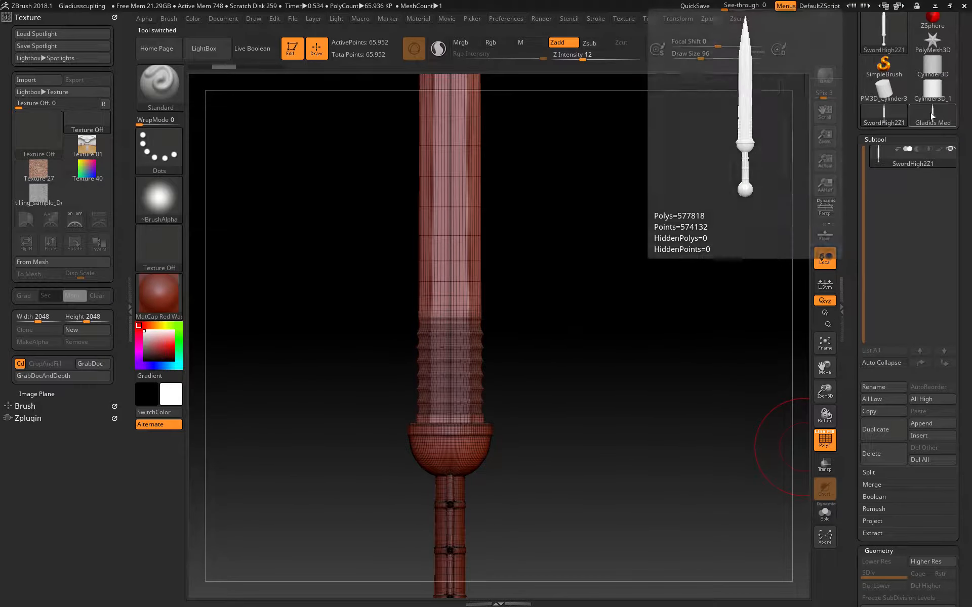
Step: Switch to the Gladius Med tool and undo its DynaMesh and subdivisions back to the low-poly base mesh
left_click(930, 121)
left_click_drag(839, 503, 858, 427)
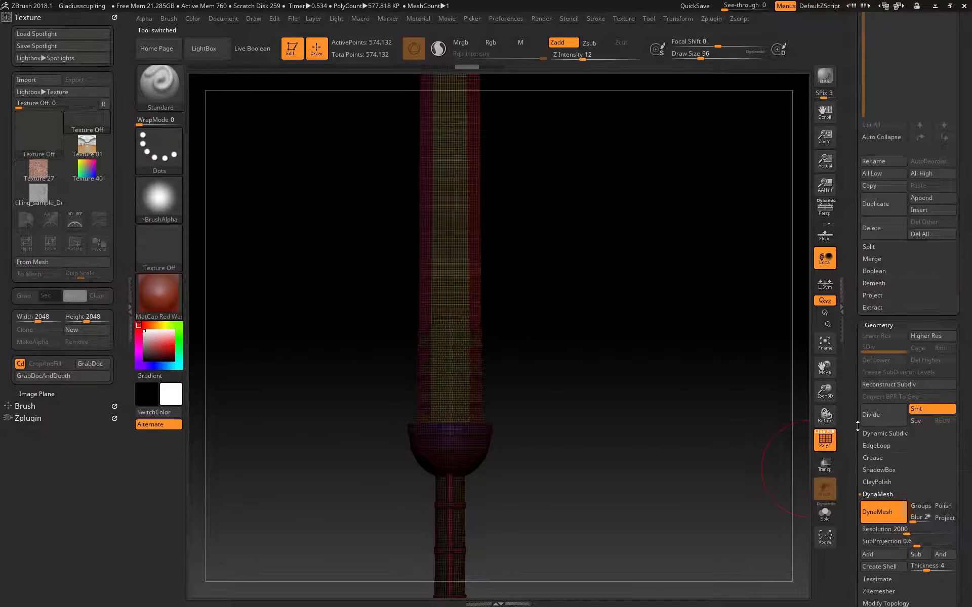
key("ctrl")
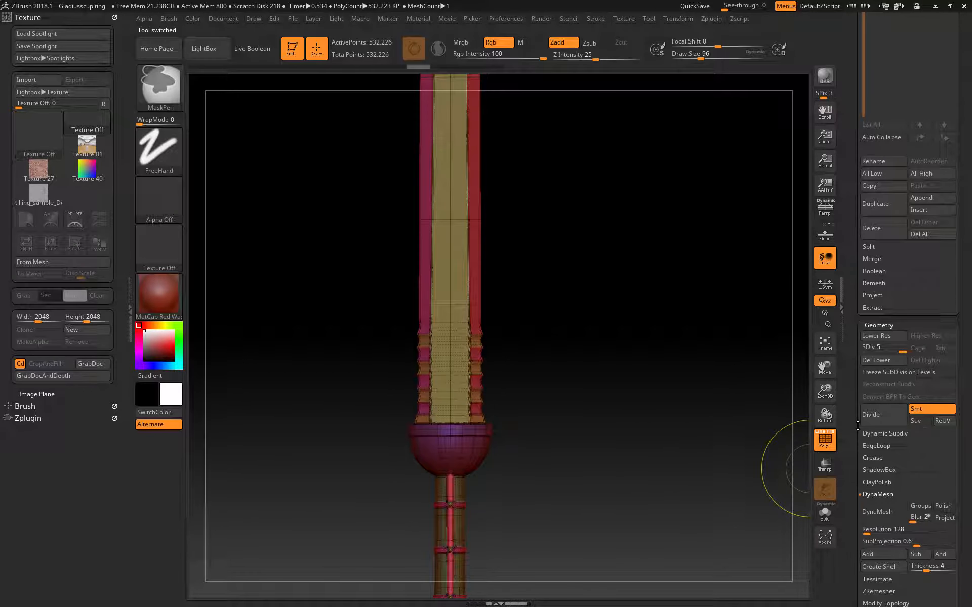
key("shift+d")
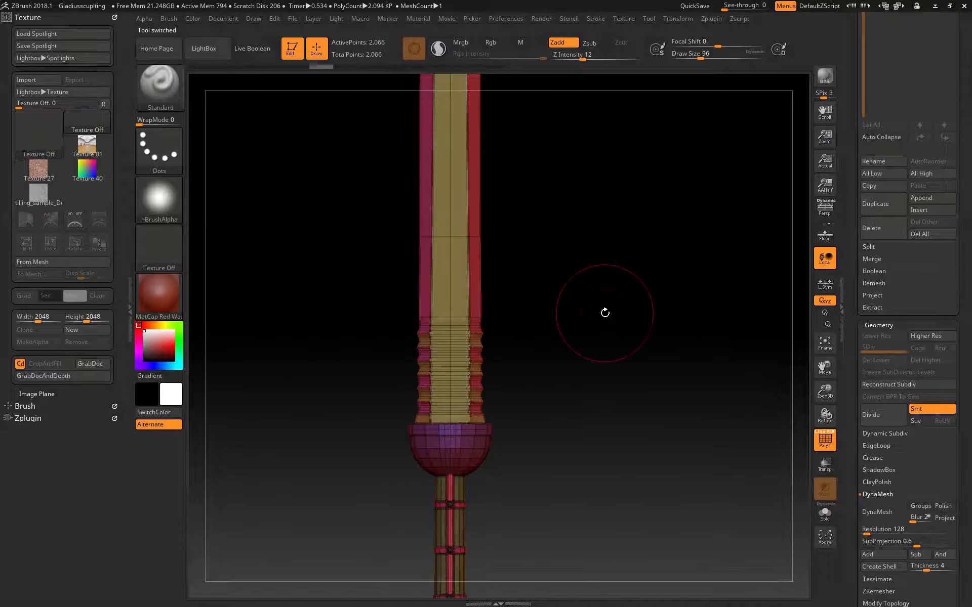
Step: Subdivide the SwordHigh2Z1 sword twice to subdivision level 3 and delete its lower subdivision levels
scroll(855, 171, "up", 5)
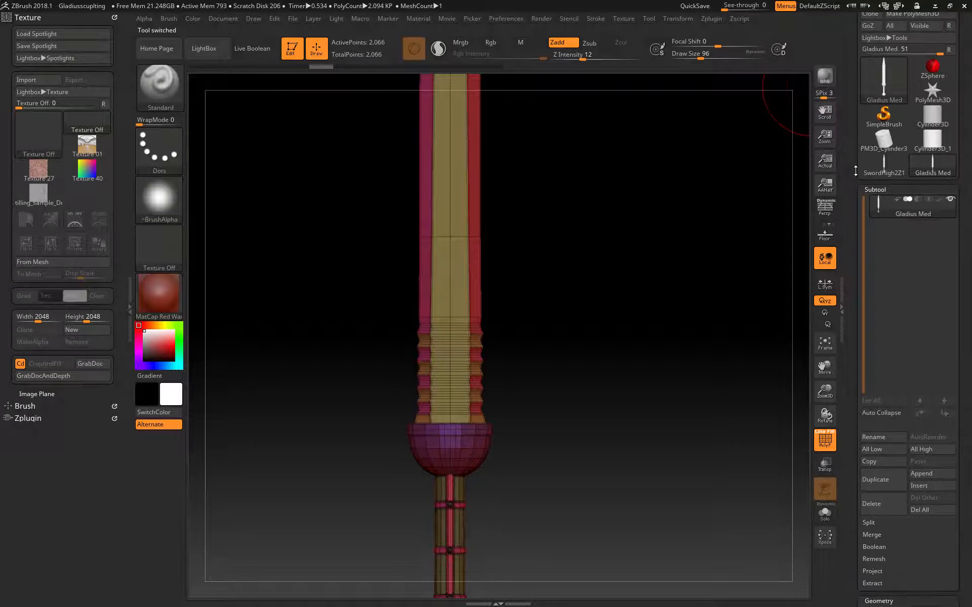
left_click(880, 169)
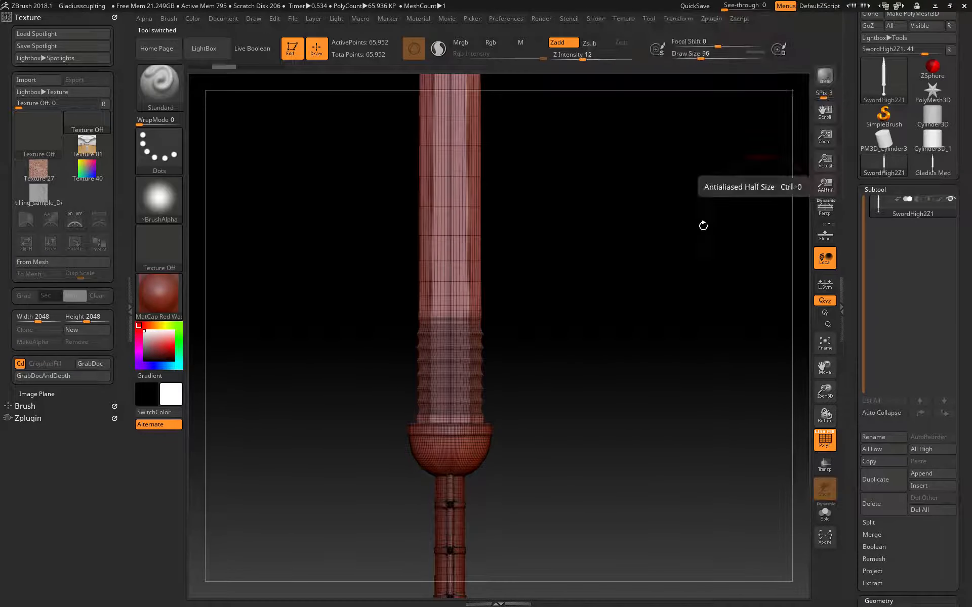
left_click_drag(627, 474, 632, 405, "alt")
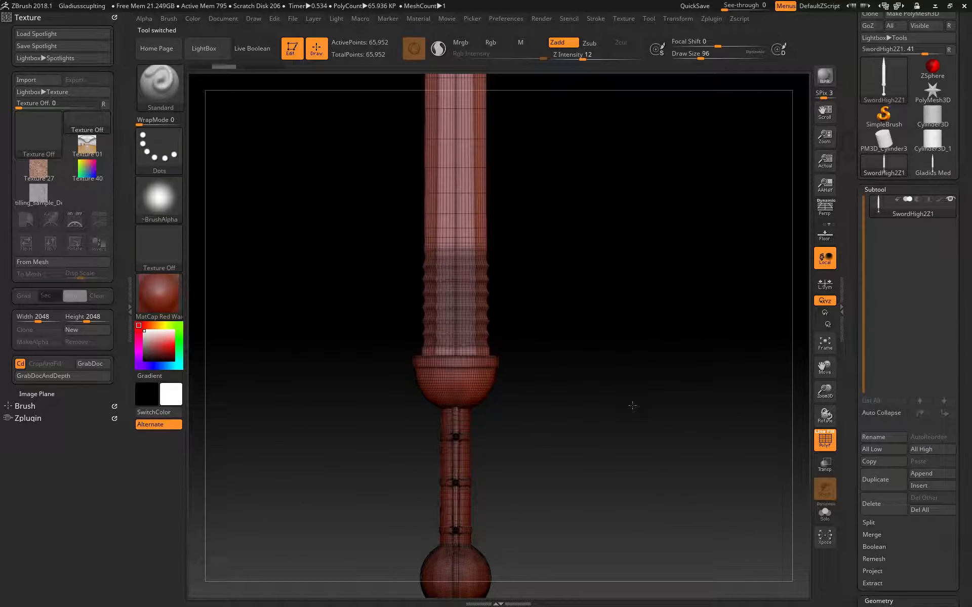
key("ctrl")
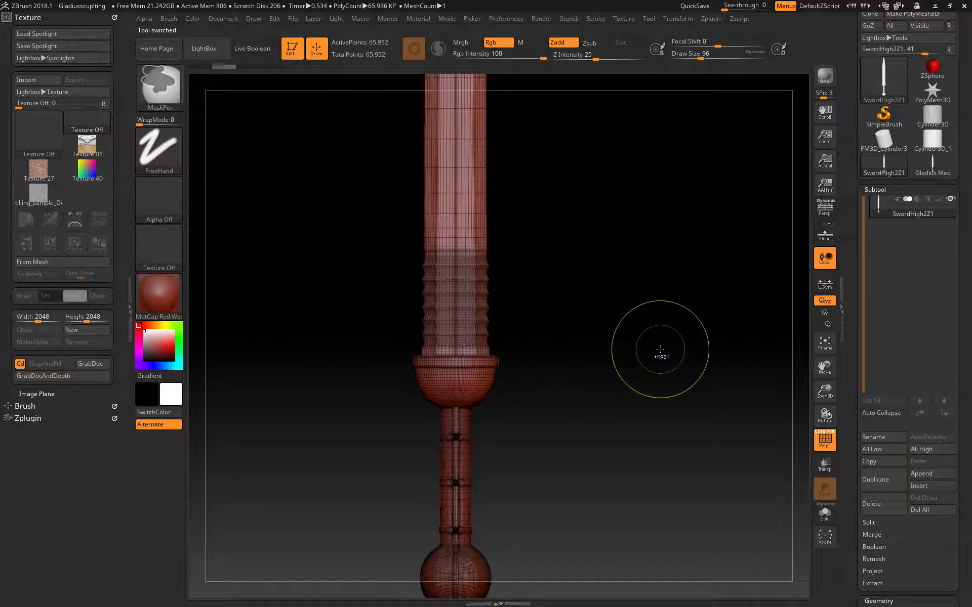
key("ctrl+d")
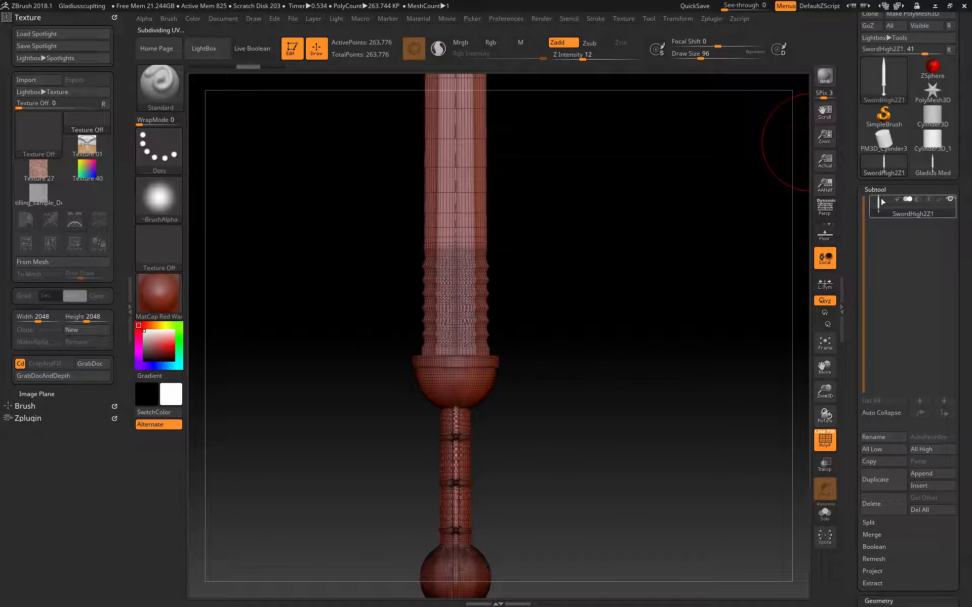
left_click(886, 189)
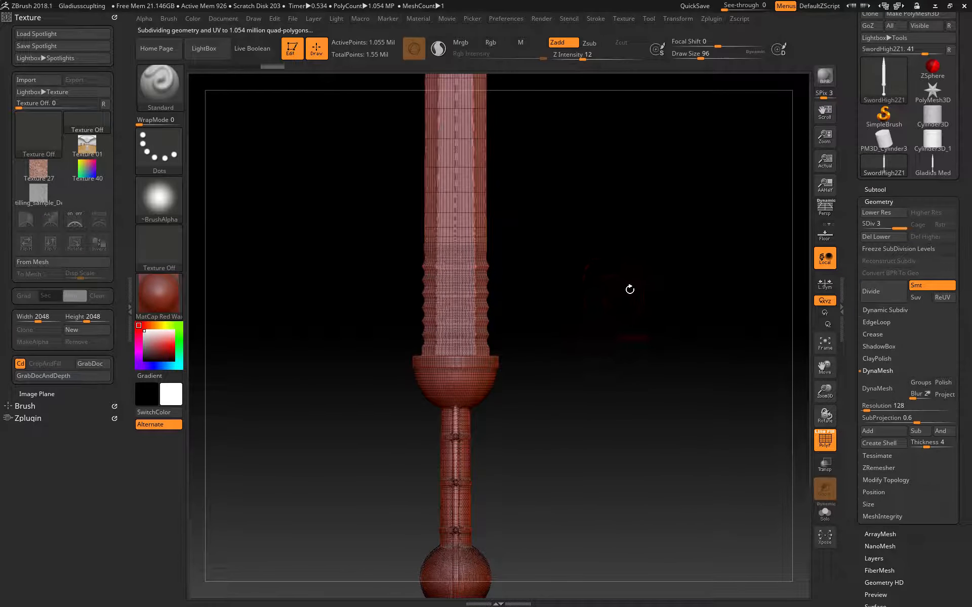
mouse_move(629, 289)
left_mouse_down()
mouse_move(629, 393)
mouse_move(637, 325)
mouse_move(658, 304)
left_mouse_up()
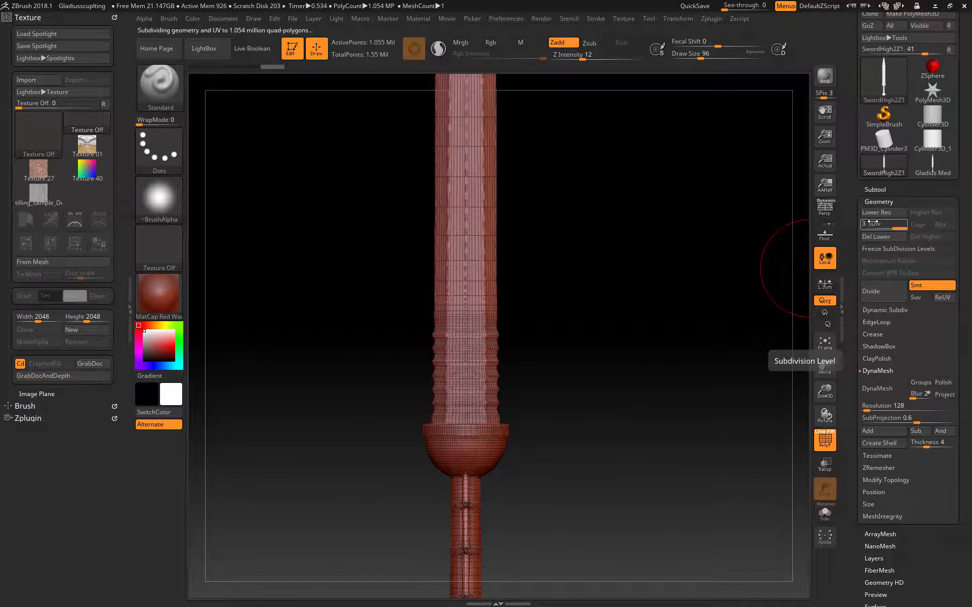
left_click(887, 238)
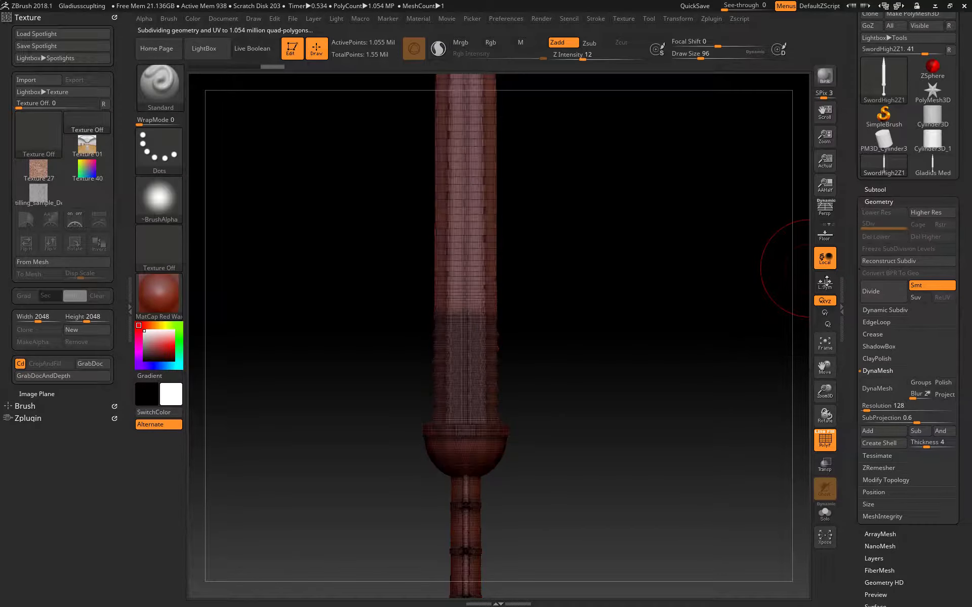
Step: Examine the SwordHigh2Z1 wireframe along the ridged blade base, guard, pommel and the riveted band on the grip
left_click_drag(621, 381, 675, 251)
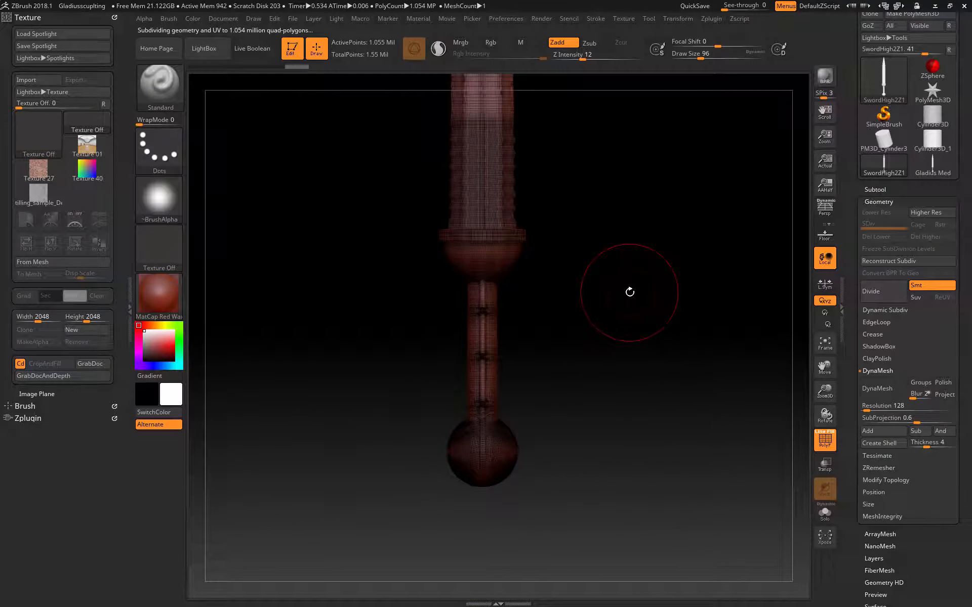
left_click_drag(627, 296, 631, 604, "alt")
left_click_drag(646, 405, 649, 386)
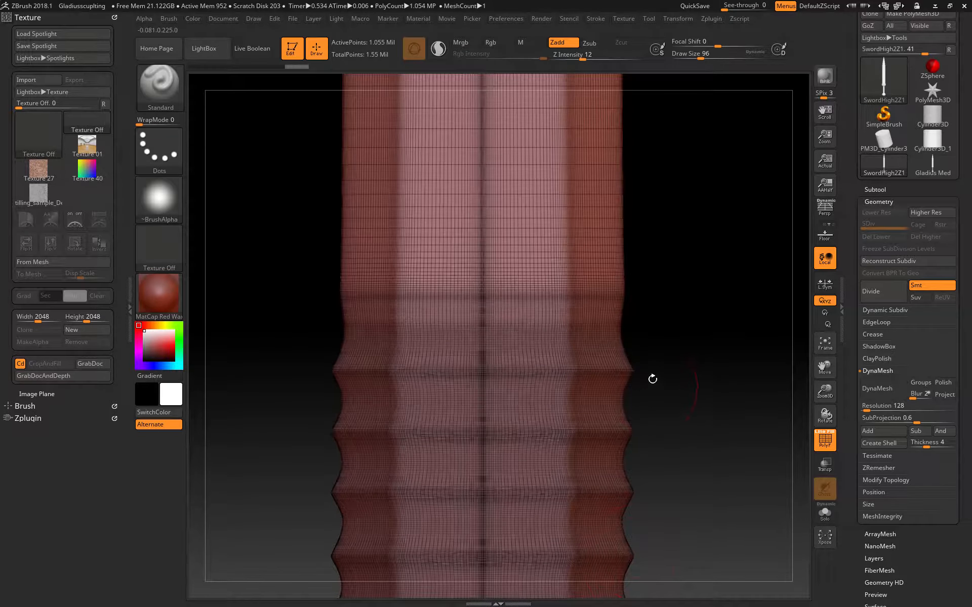
left_click_drag(689, 255, 615, 120)
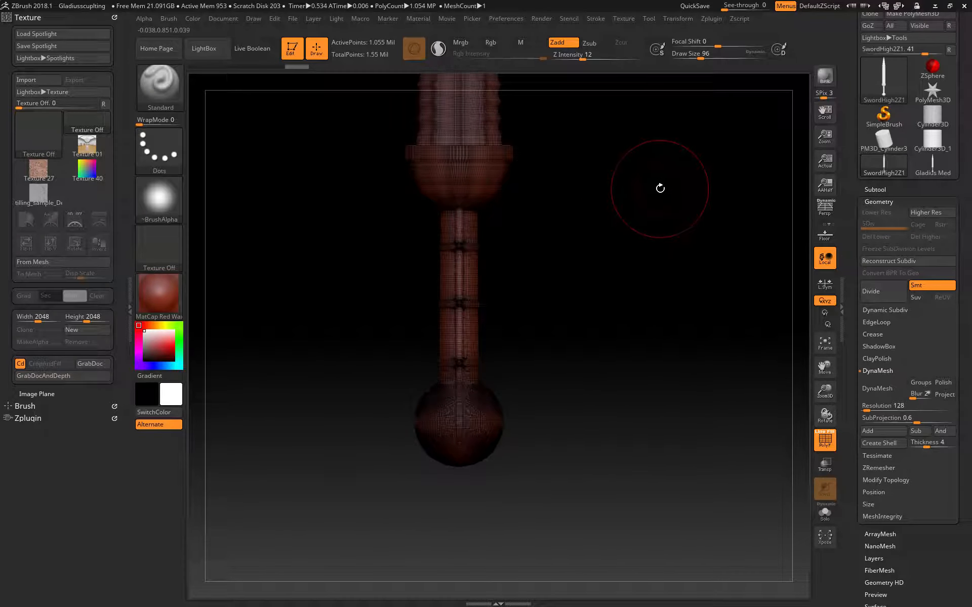
left_click_drag(573, 408, 616, 251, "alt")
left_click_drag(567, 289, 649, 462, "alt")
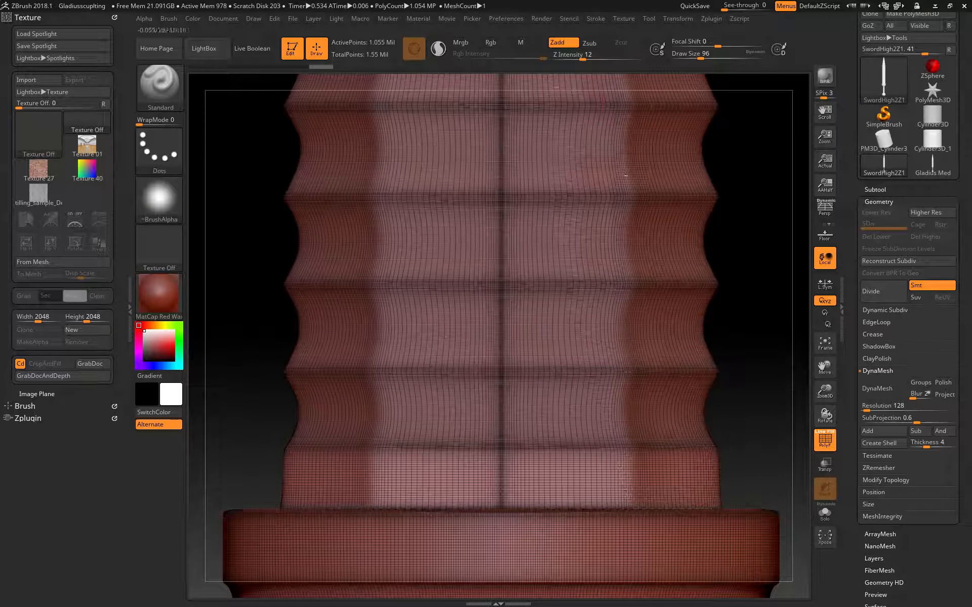
left_click_drag(780, 481, 736, 96, "alt")
left_click_drag(754, 345, 799, 119, "alt")
left_click_drag(688, 303, 713, 223, "alt")
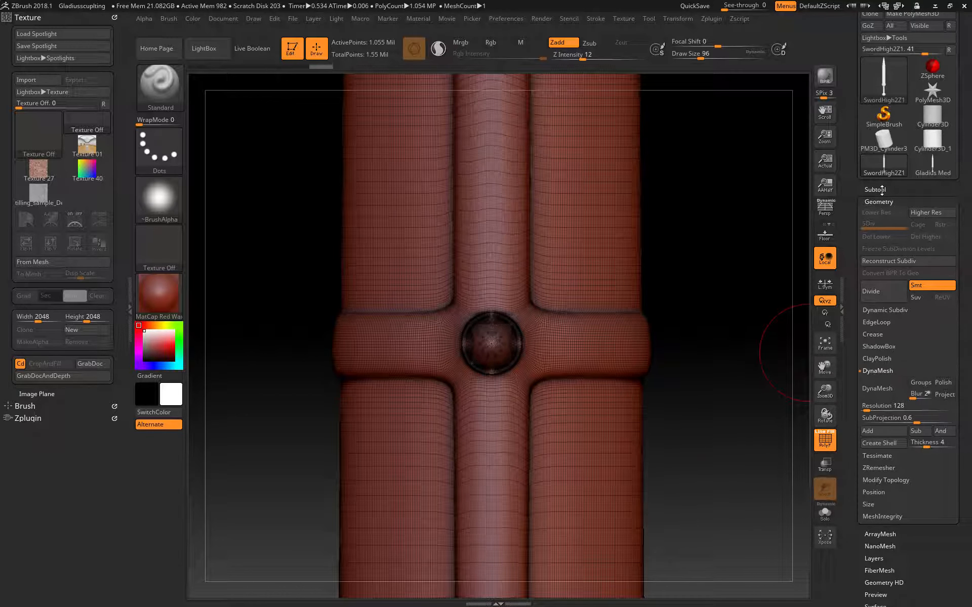
Step: Switch to the Gladius Med tool and subdivide its mesh four times to subdivision level 5
left_click(933, 165)
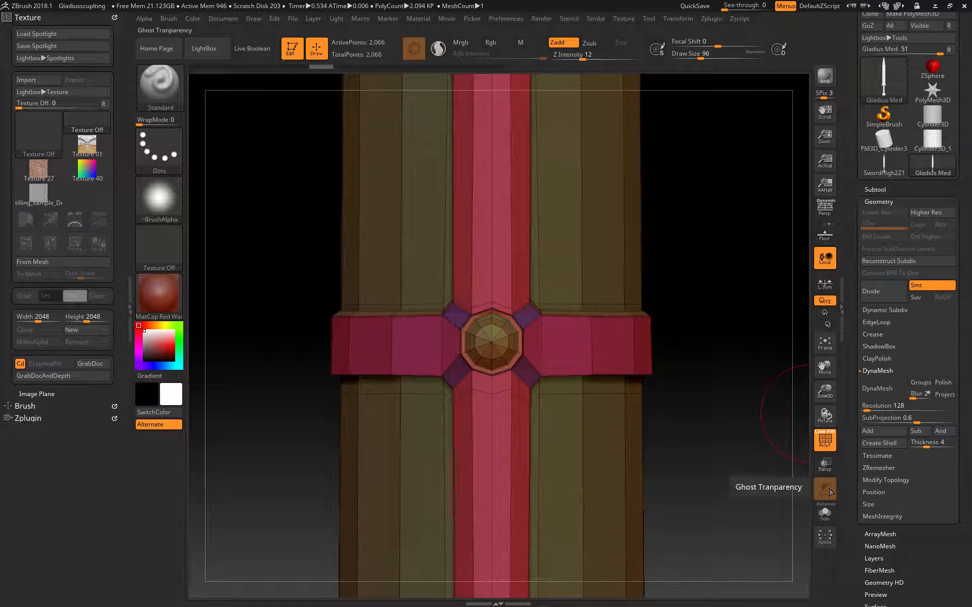
left_click(874, 296)
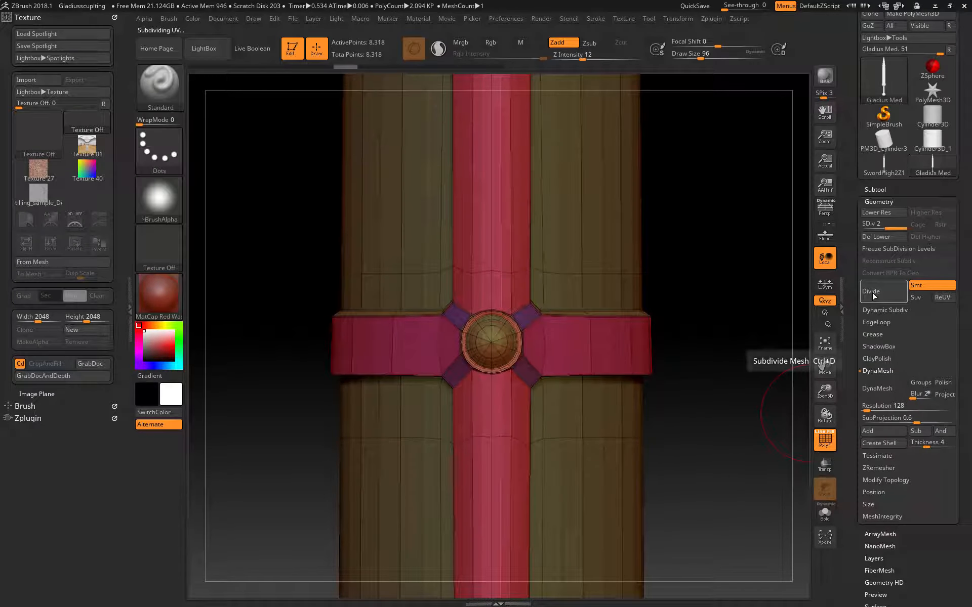
left_click(874, 296)
left_click(873, 296)
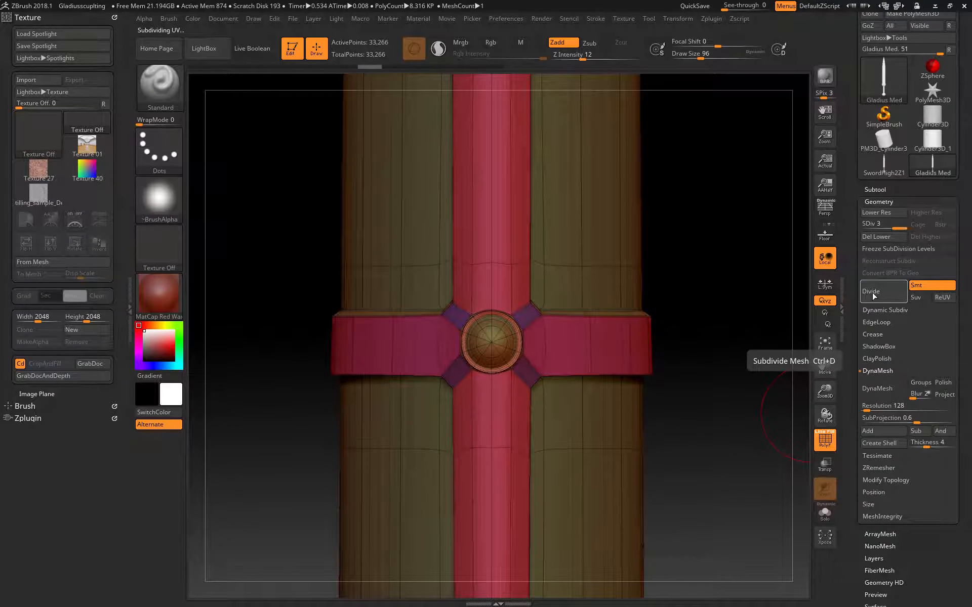
left_click(874, 297)
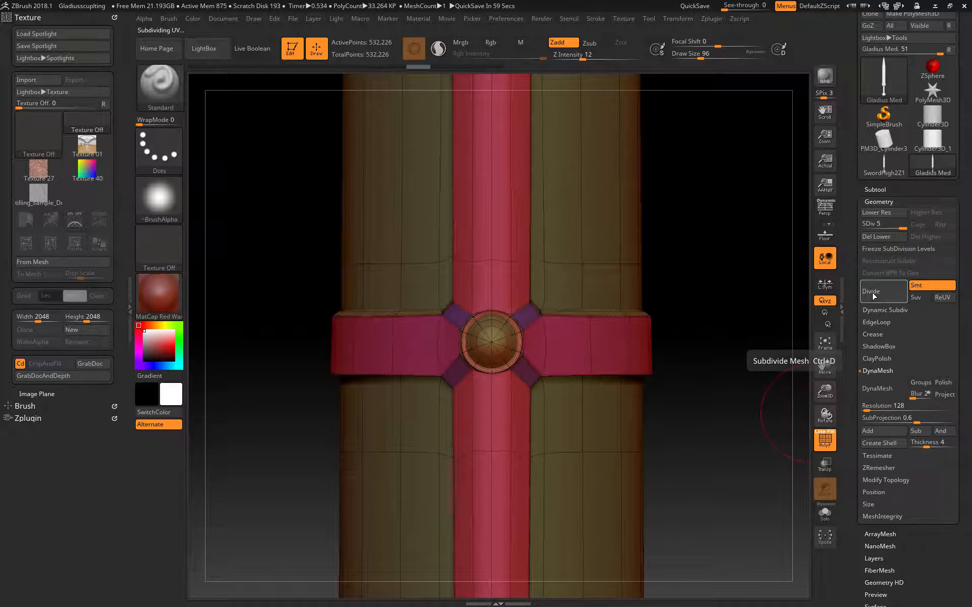
Step: Turn off the polyframe display on Gladius Med and inspect the grip bands, guard and pommel surfaces
left_click_drag(731, 452, 715, 369, "alt")
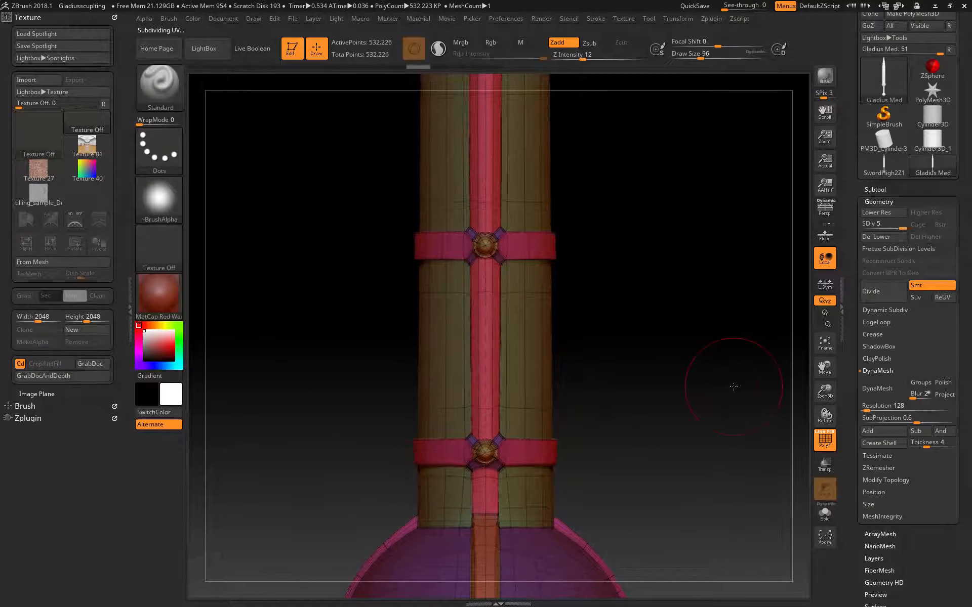
key("shift+f")
mouse_move(714, 289)
left_mouse_down("alt")
mouse_move(704, 472)
mouse_move(691, 357)
left_mouse_up("alt")
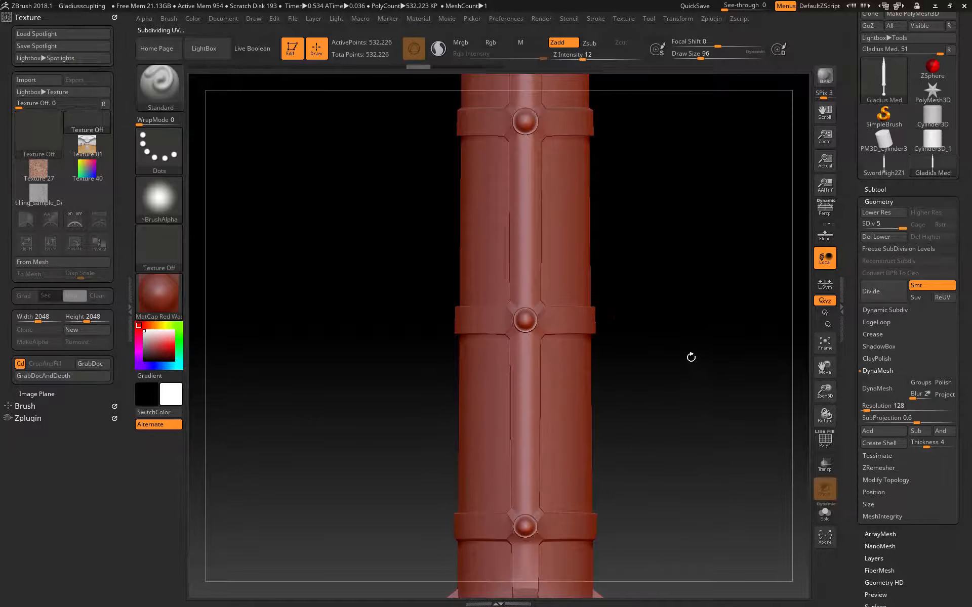
left_click_drag(608, 211, 687, 501, "alt")
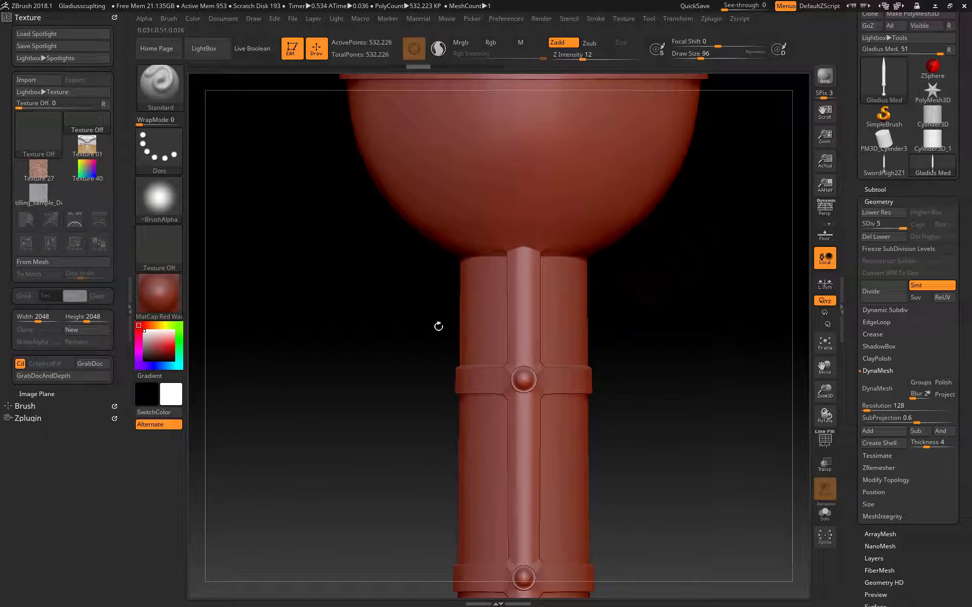
left_click_drag(689, 391, 662, 99, "alt")
left_click_drag(649, 443, 644, 126, "alt")
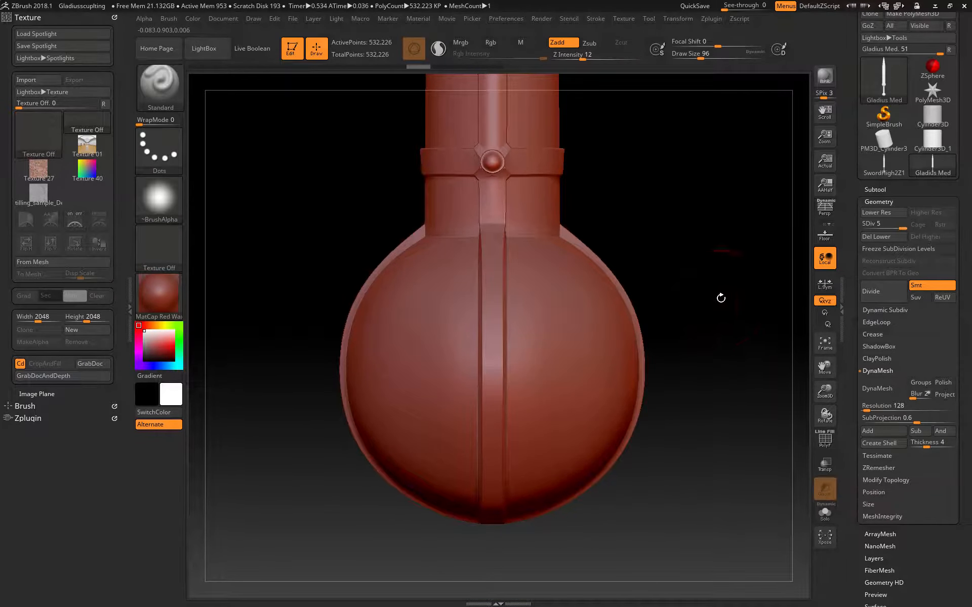
mouse_move(720, 297)
left_mouse_down("alt")
mouse_move(719, 192)
mouse_move(738, 310)
mouse_move(674, 326)
left_mouse_up("alt")
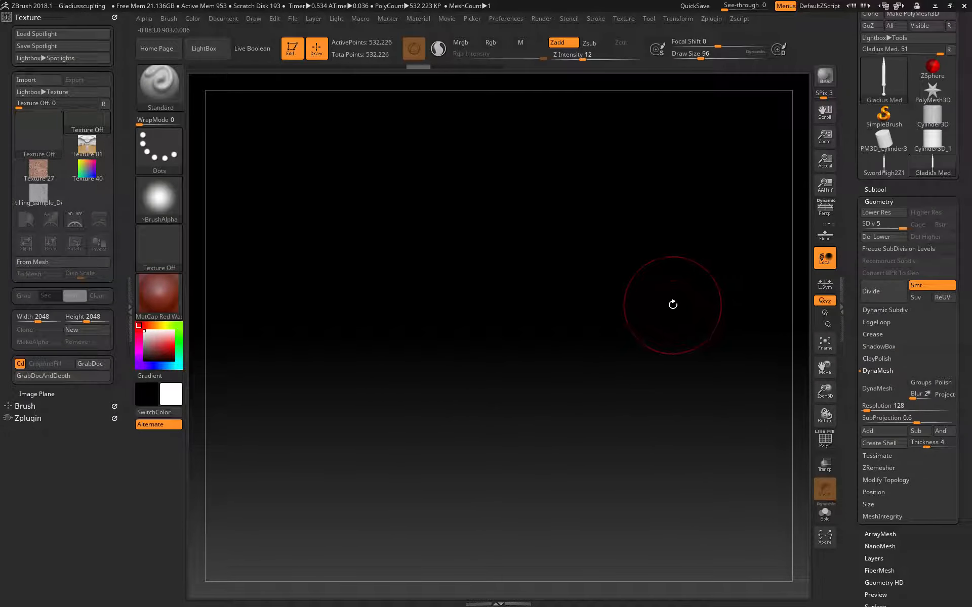
Step: Frame the whole sword, check it from different angles and zoom in on the blade just above the ridged section
key("f")
left_click_drag(651, 390, 567, 382)
left_click_drag(605, 330, 690, 341)
left_click_drag(667, 497, 668, 358, "alt")
left_click_drag(608, 205, 639, 500, "alt")
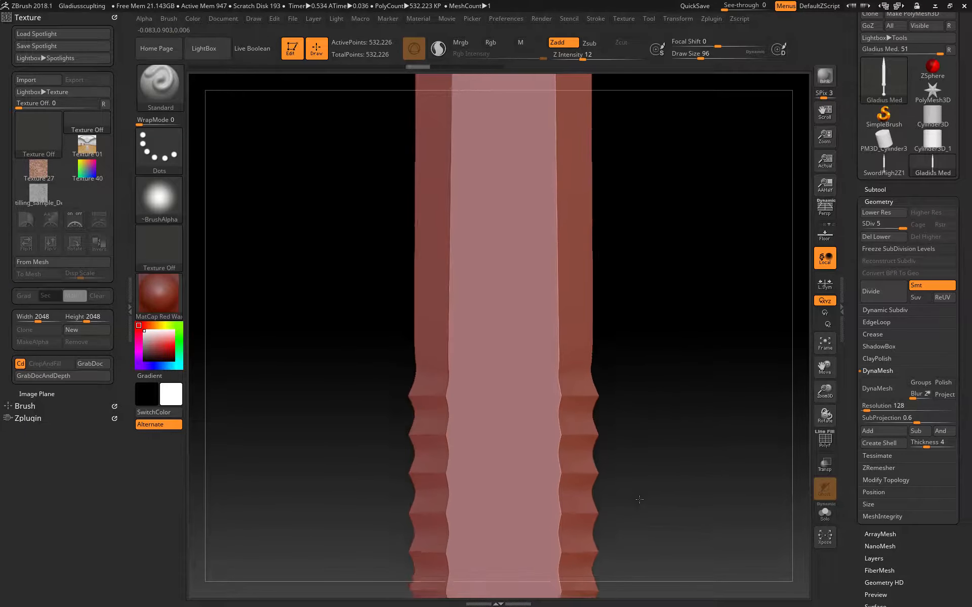
Step: Choose the DamStandard brush and try an S-shaped stroke at draw size 96 on the blade's flat face
left_click(172, 84)
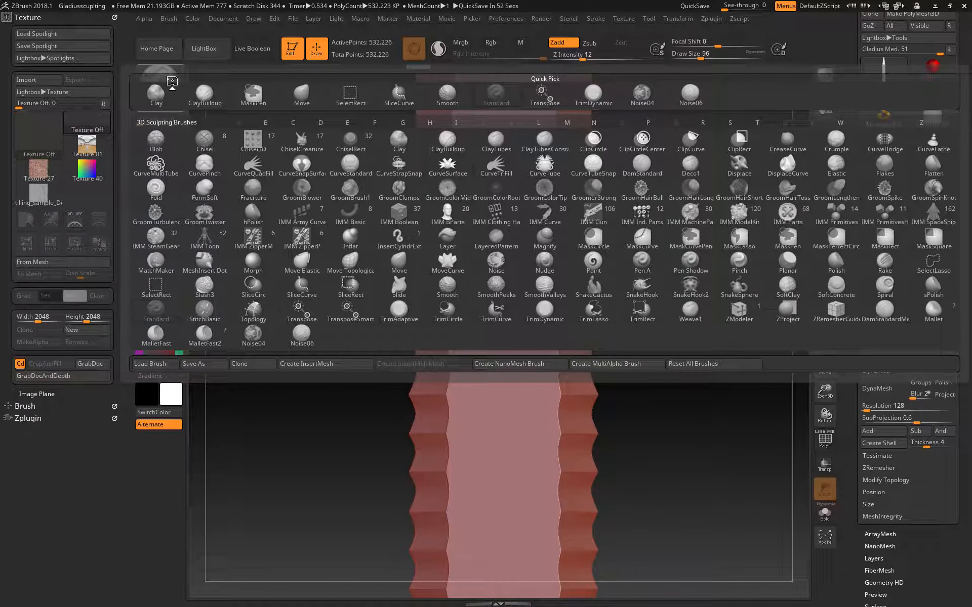
key("d")
key("s")
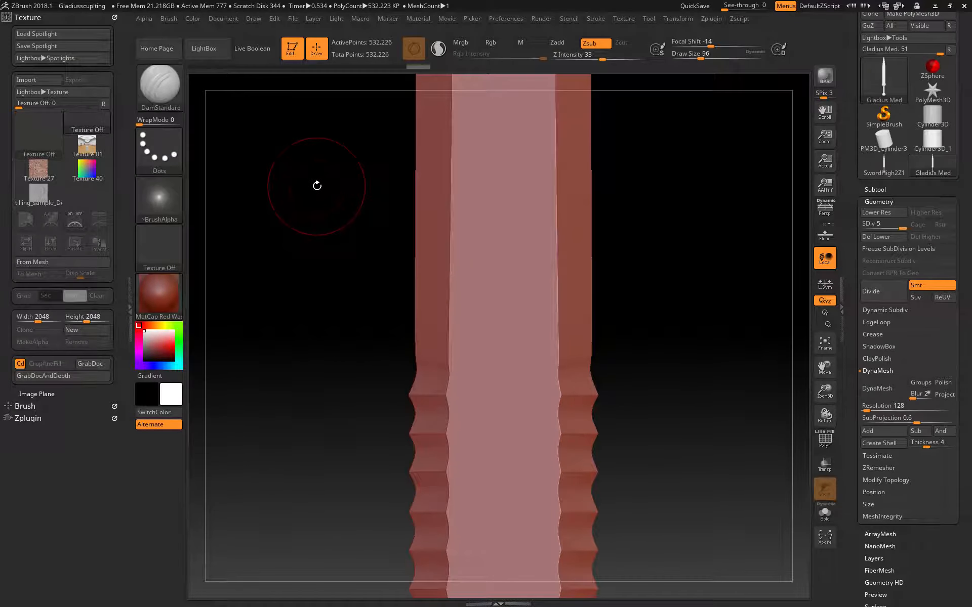
mouse_move(529, 135)
left_mouse_down()
mouse_move(458, 152)
mouse_move(537, 269)
mouse_move(532, 304)
mouse_move(475, 319)
left_mouse_up()
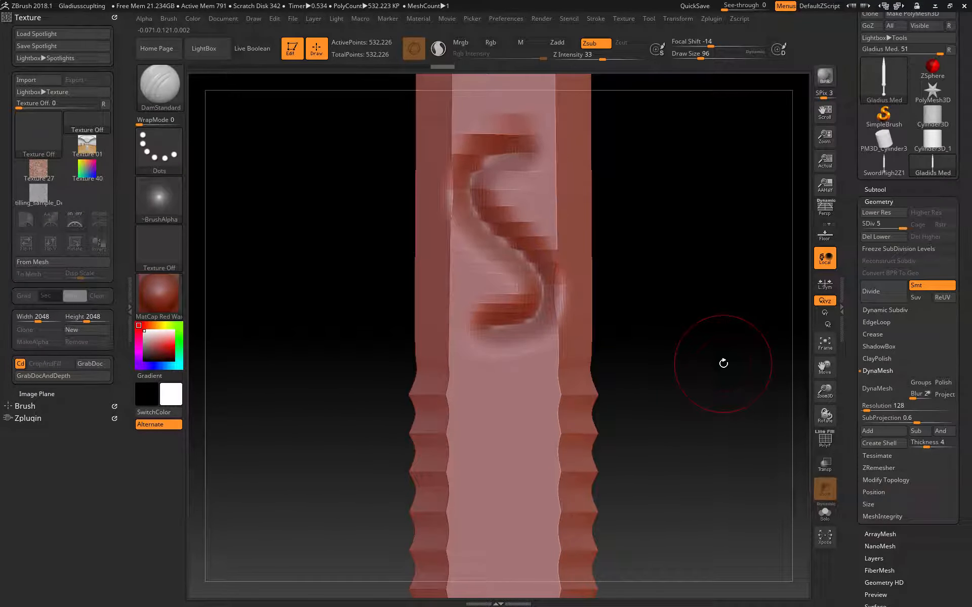
key("ctrl+z")
Step: Reduce the draw size to 24 and carve a long wavy groove down the blade's flat center face with DamStandard
key("bracketleft")
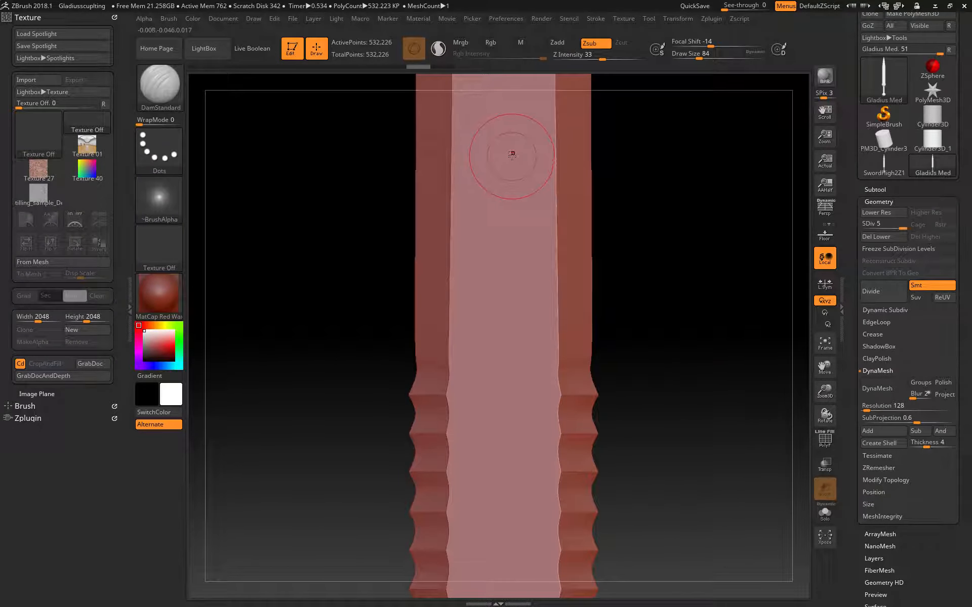
key("bracketleft")
key("bracketleft")
key("bracketleft")
key("bracketleft")
key("bracketleft")
mouse_move(532, 131)
left_mouse_down()
mouse_move(487, 178)
mouse_move(521, 232)
mouse_move(496, 282)
mouse_move(491, 330)
mouse_move(524, 398)
mouse_move(480, 448)
mouse_move(521, 522)
mouse_move(485, 556)
left_mouse_up()
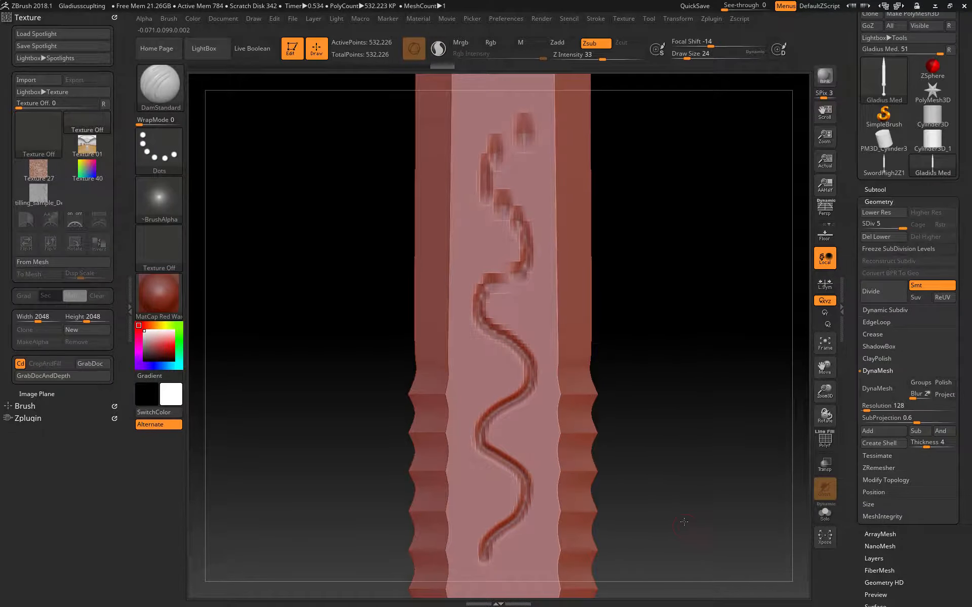
left_click_drag(685, 522, 677, 333, "alt")
left_click_drag(648, 225, 644, 319, "alt")
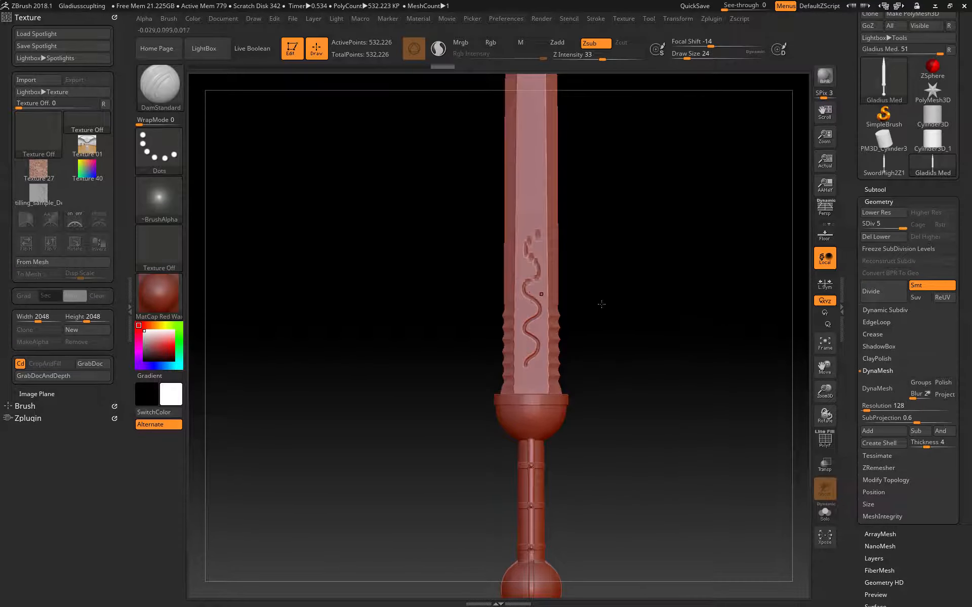
Step: Undo the DamStandard strokes on the blade and inspect the guard, ridged section and grip up close
key("ctrl+z")
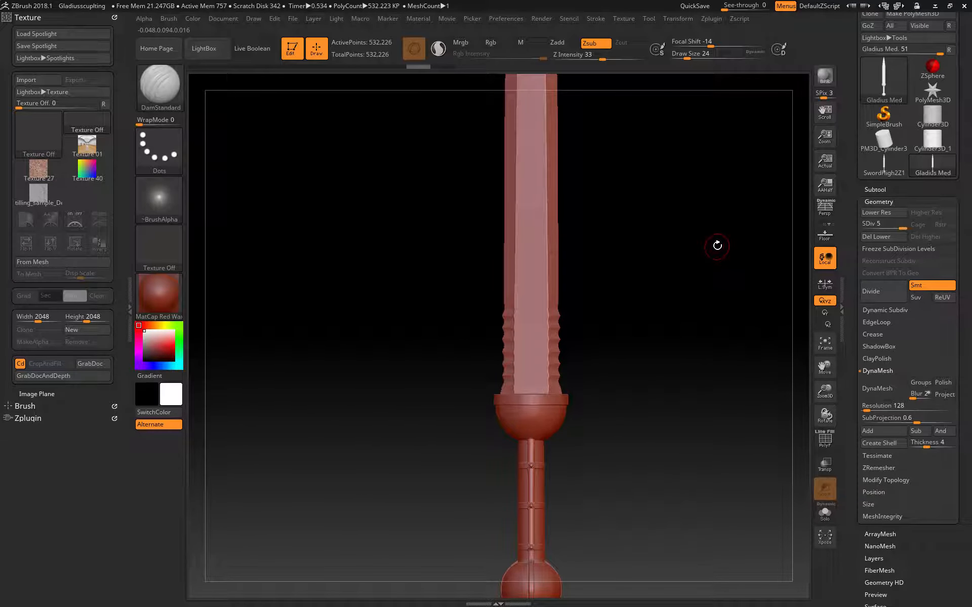
left_click_drag(650, 316, 682, 271, "alt")
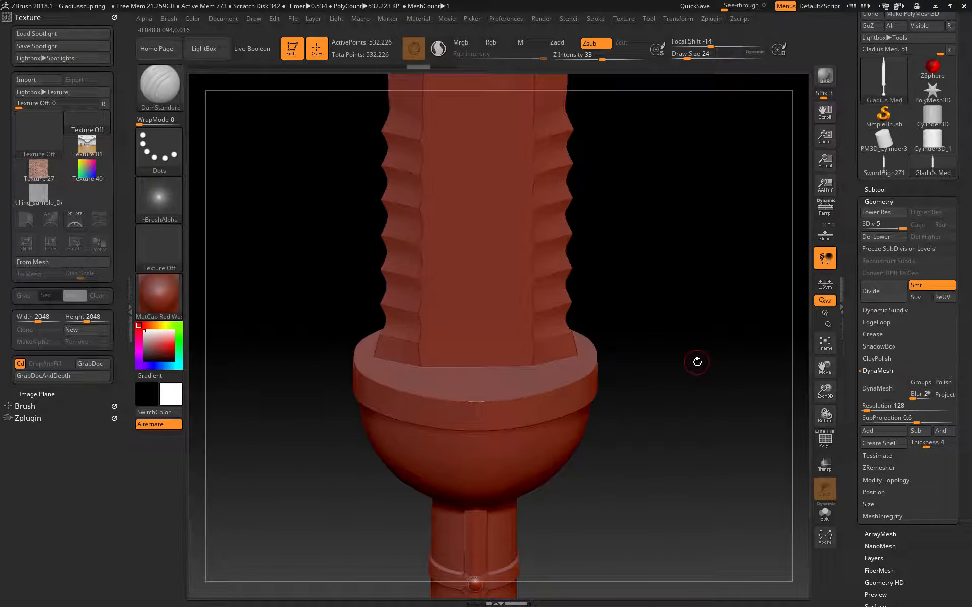
key("shift")
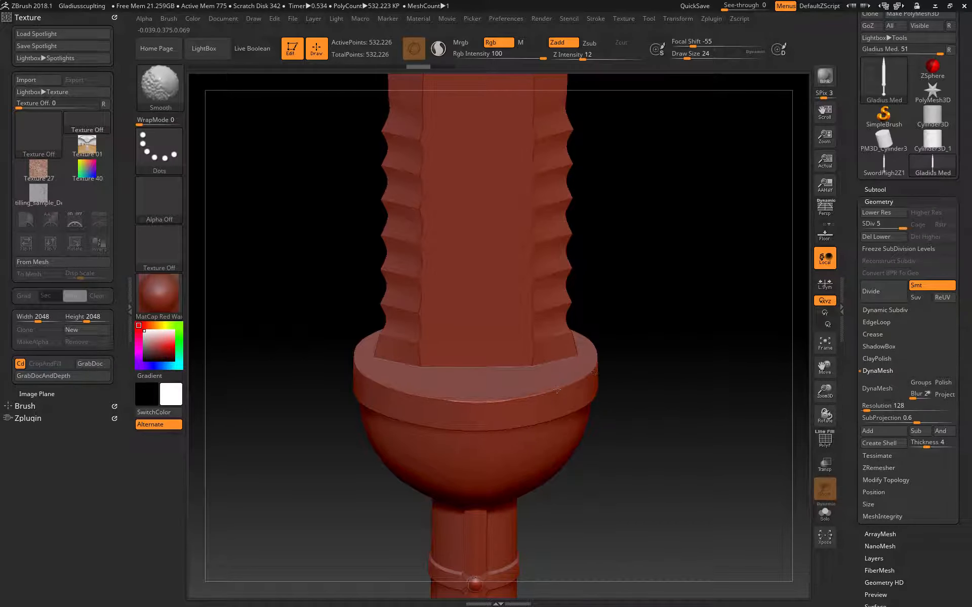
mouse_move(341, 362)
left_mouse_down()
mouse_move(219, 418)
mouse_move(227, 417)
mouse_move(213, 537)
left_mouse_up()
key("shift")
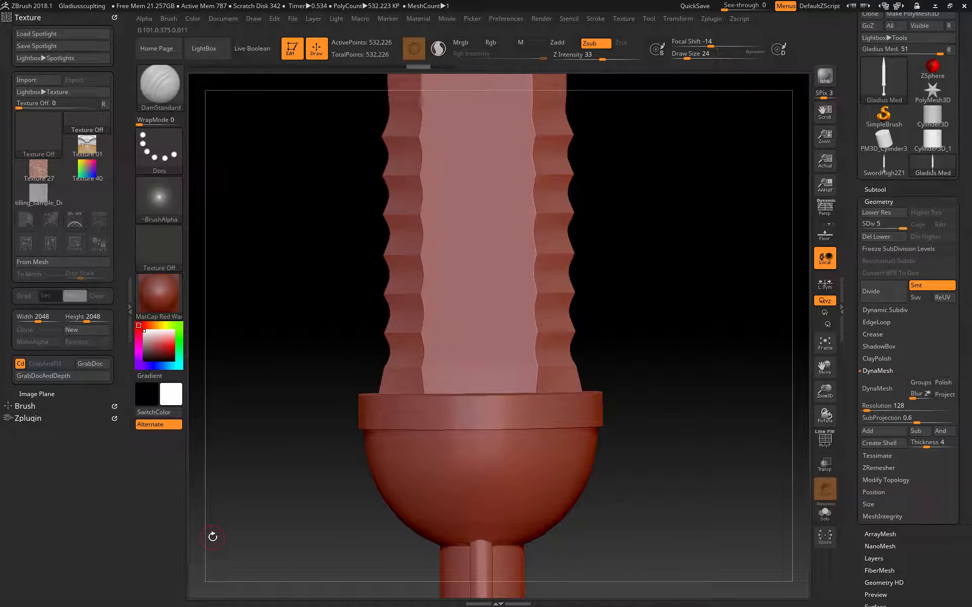
left_click_drag(624, 327, 658, 377)
left_click_drag(718, 497, 673, 344, "alt")
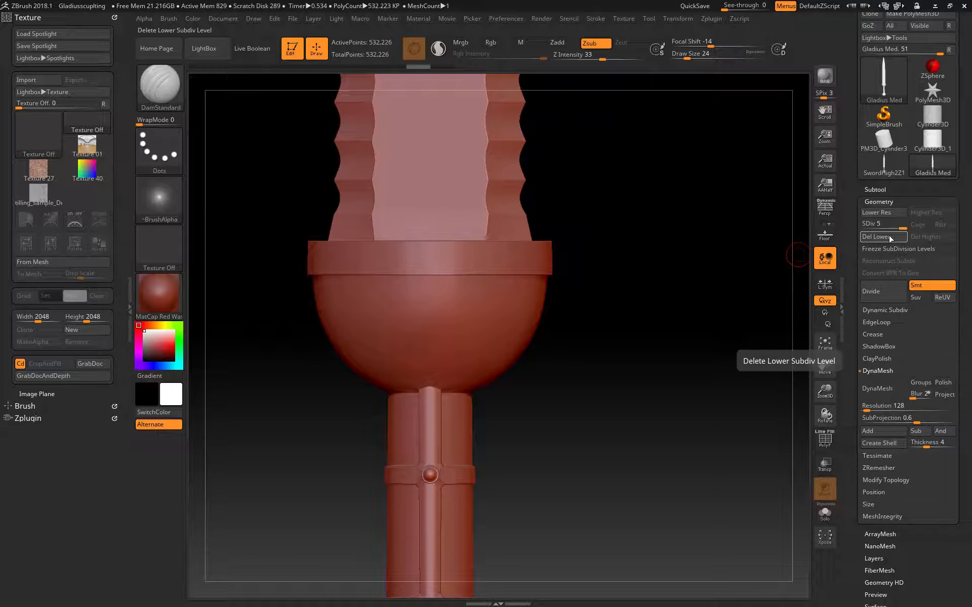
Step: Check the sword's wireframe with polyframe while deleting its lower subdivision levels, and hide the wireframe again
key("shift+f")
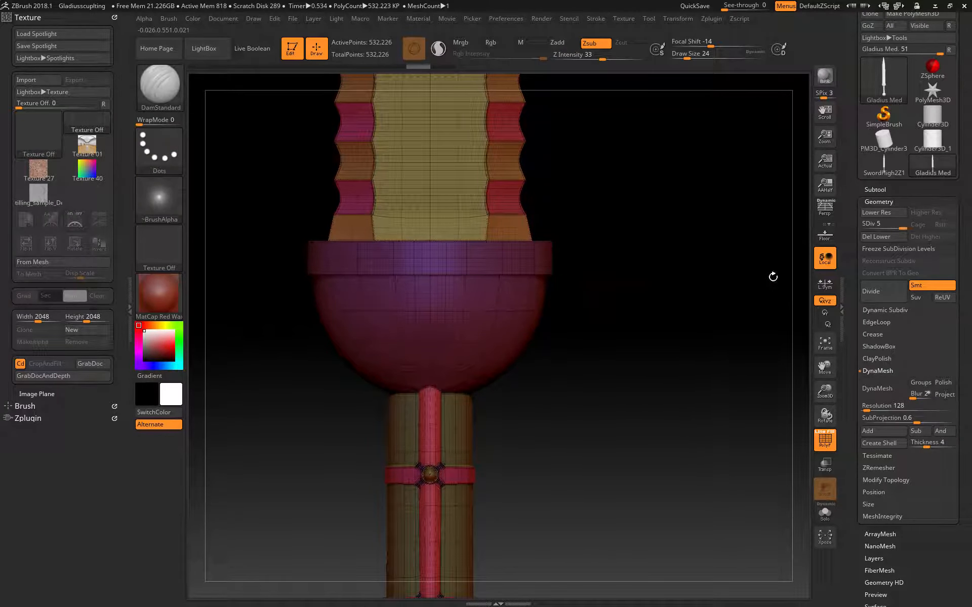
left_click(891, 237)
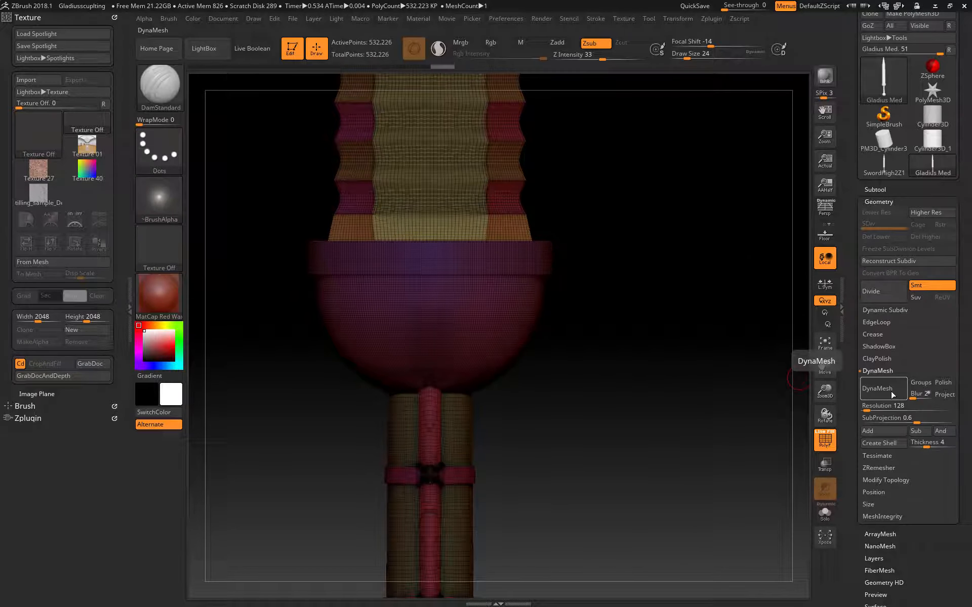
key("shift+f")
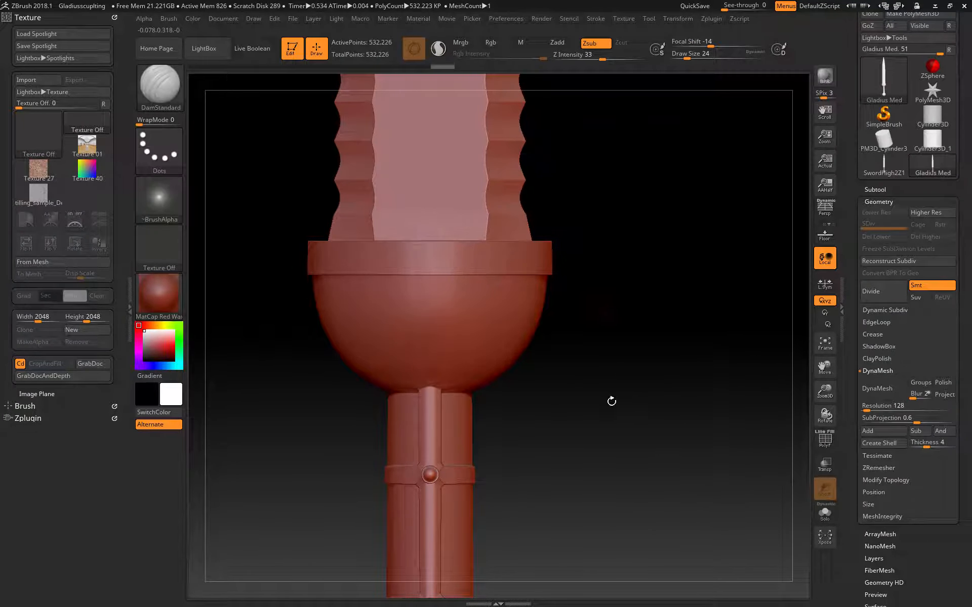
Step: Try remeshing the sword twice with DynaMesh at resolution 128, checking the guard and blade and undoing each attempt
left_click_drag(651, 507, 656, 454)
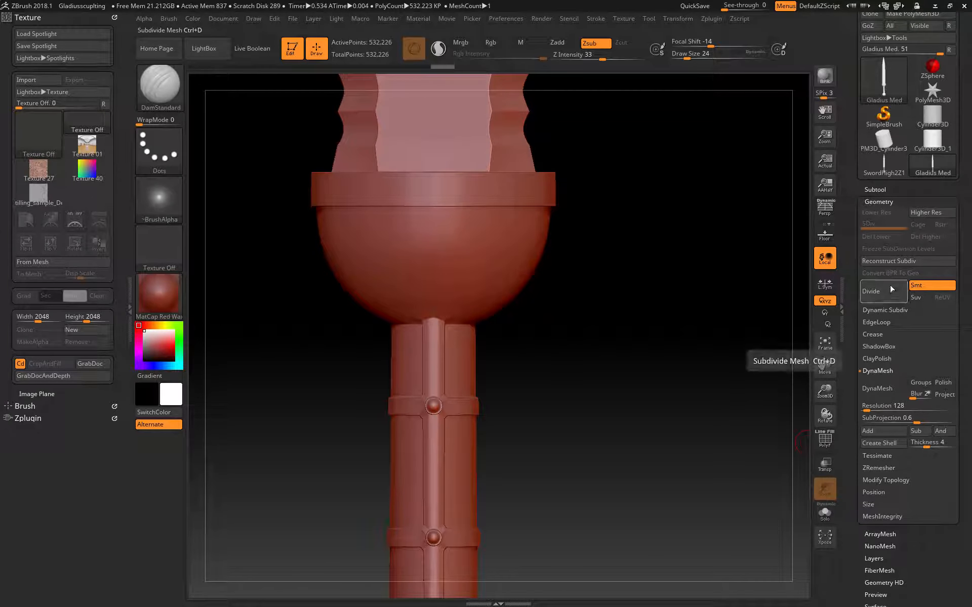
left_click(876, 392)
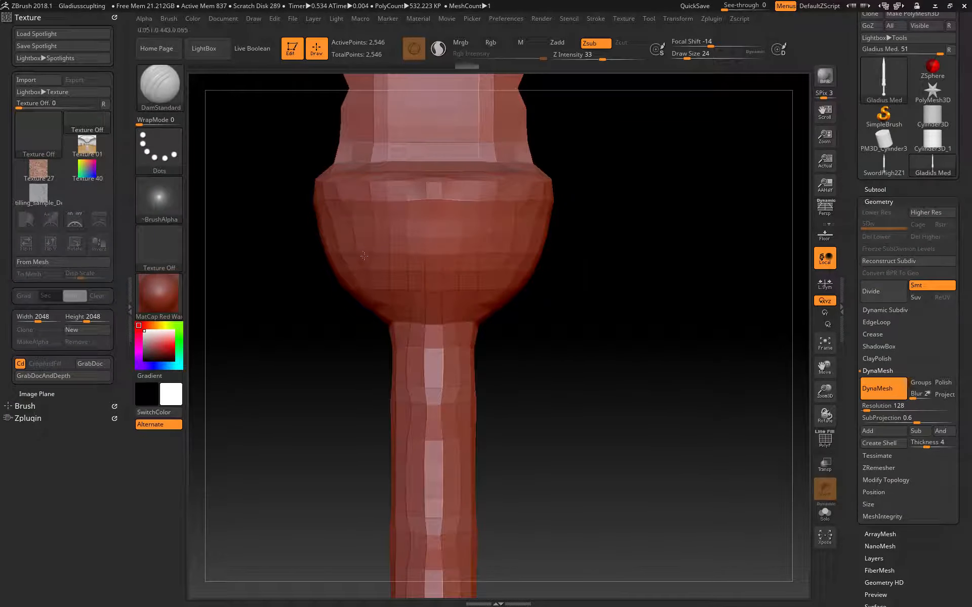
right_click_drag(745, 320, 595, 494, "ctrl")
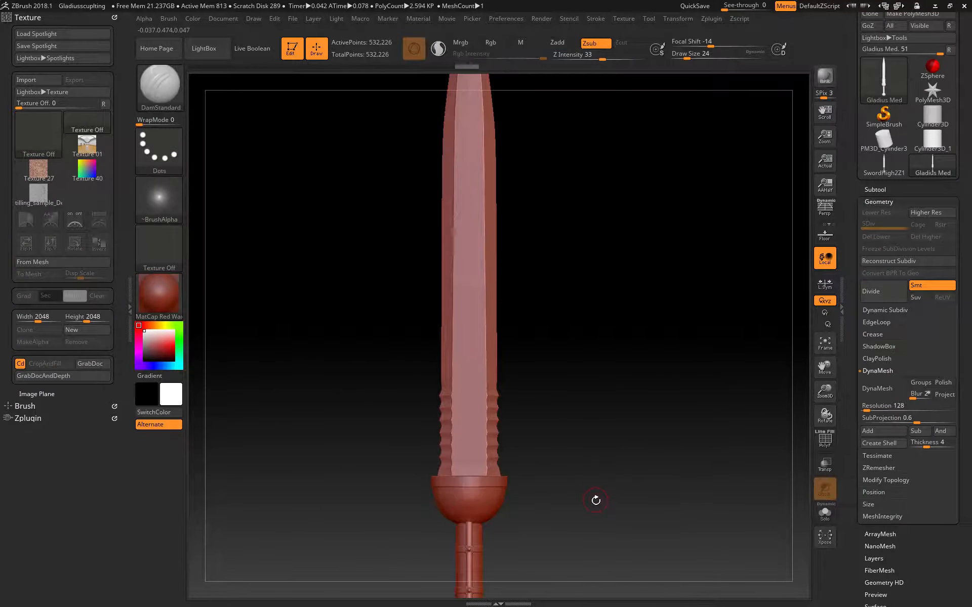
key("ctrl+z")
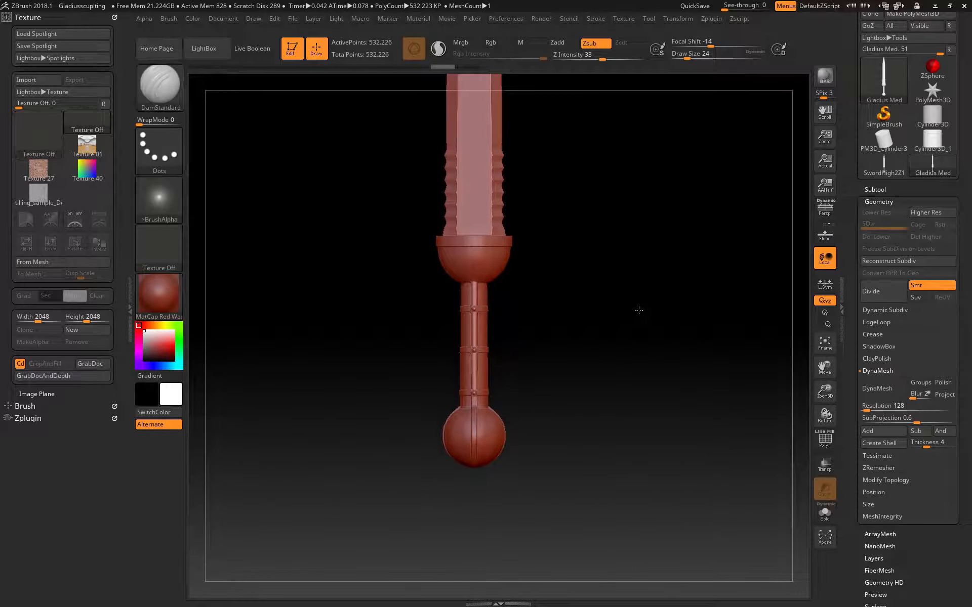
right_click_drag(635, 310, 655, 441, "ctrl")
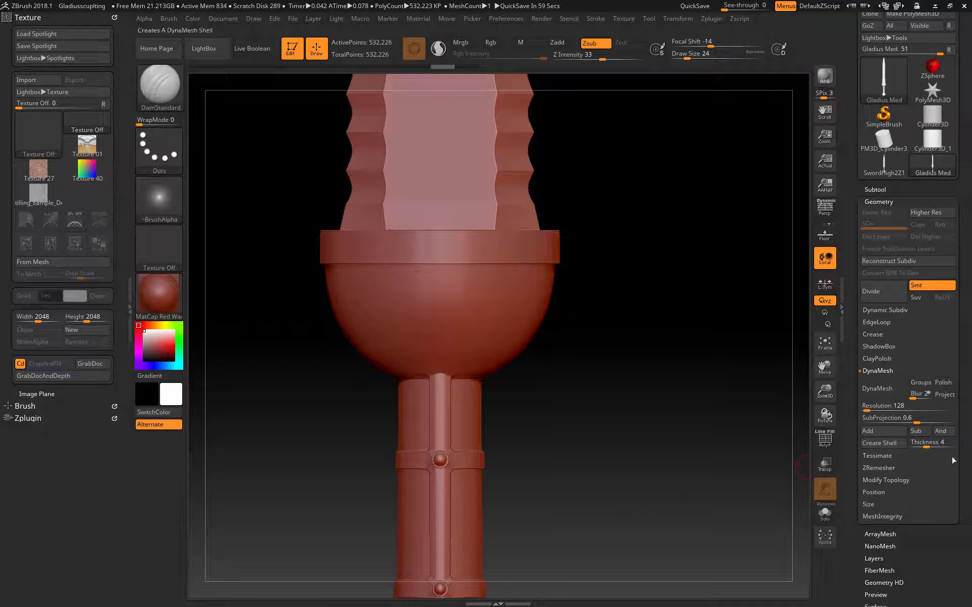
left_click(873, 391)
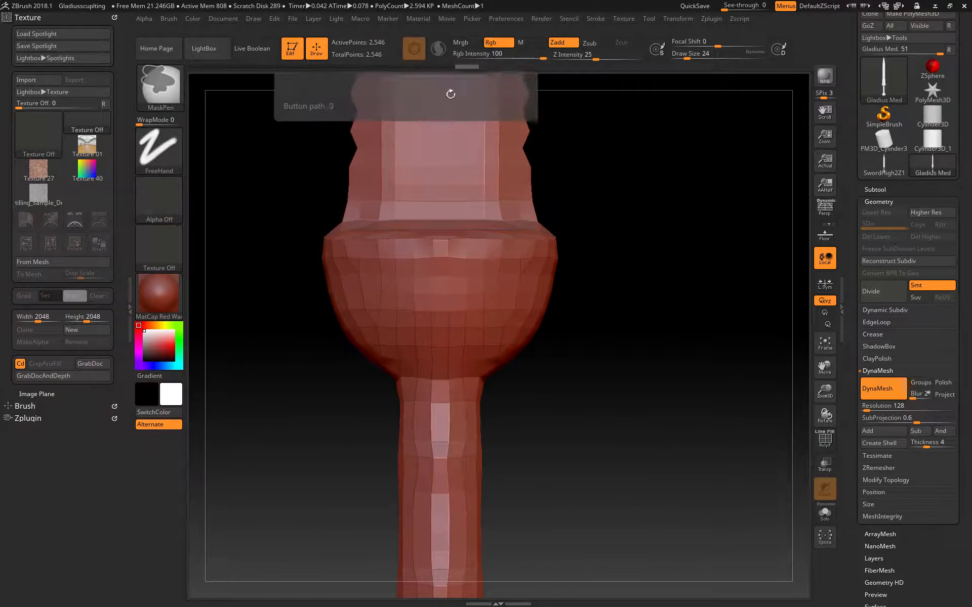
key("ctrl+z")
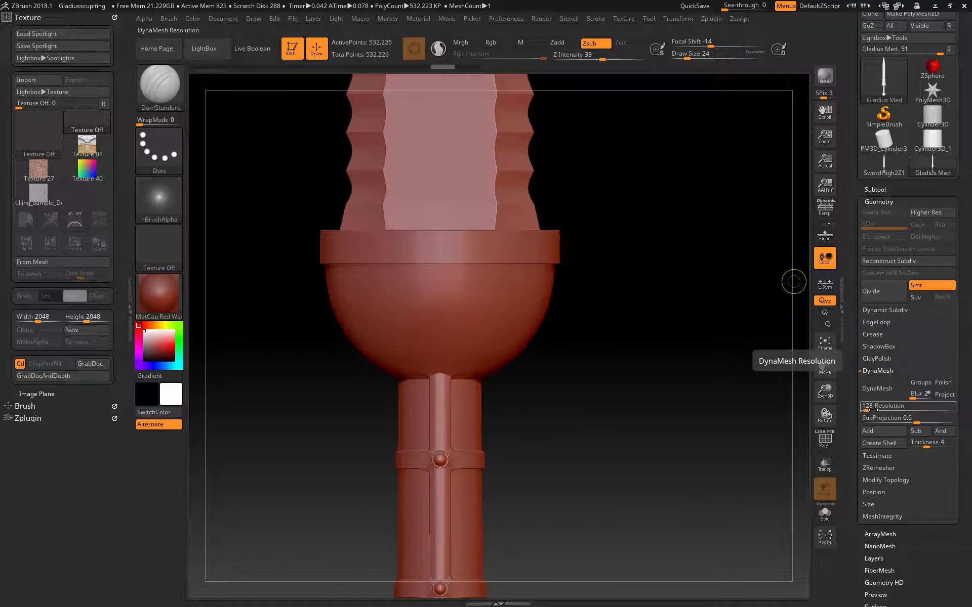
Step: Try DynaMesh on the sword at resolution 1000, inspect the guard and grip, and undo the remesh
left_click(872, 409)
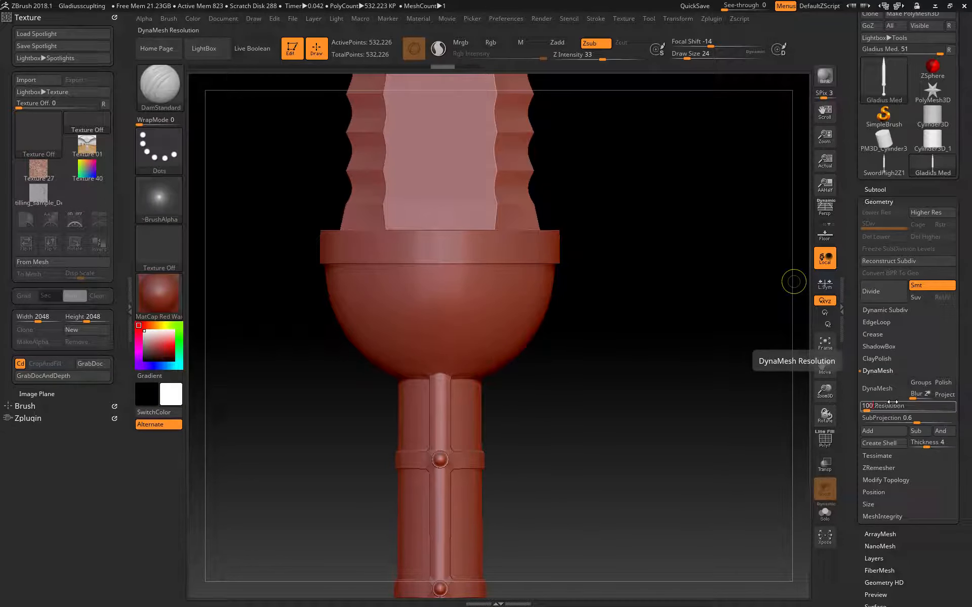
type("1000")
key("Return")
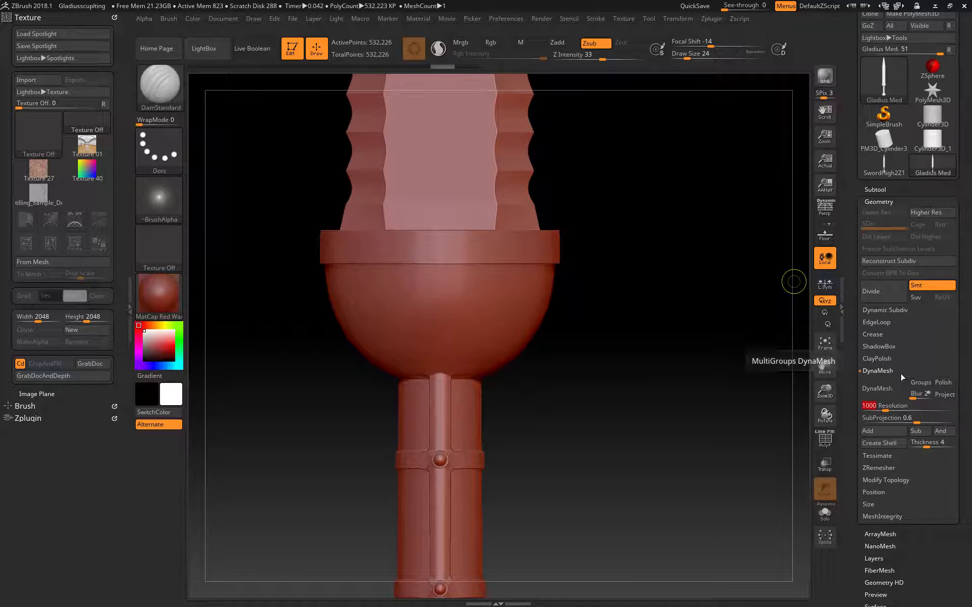
left_click(877, 388)
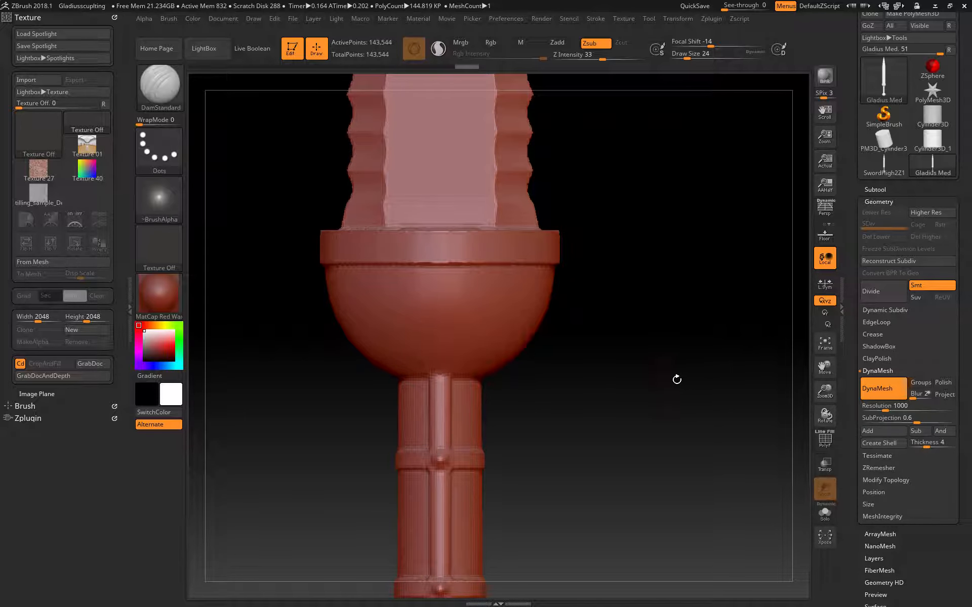
left_click_drag(599, 458, 615, 496, "alt")
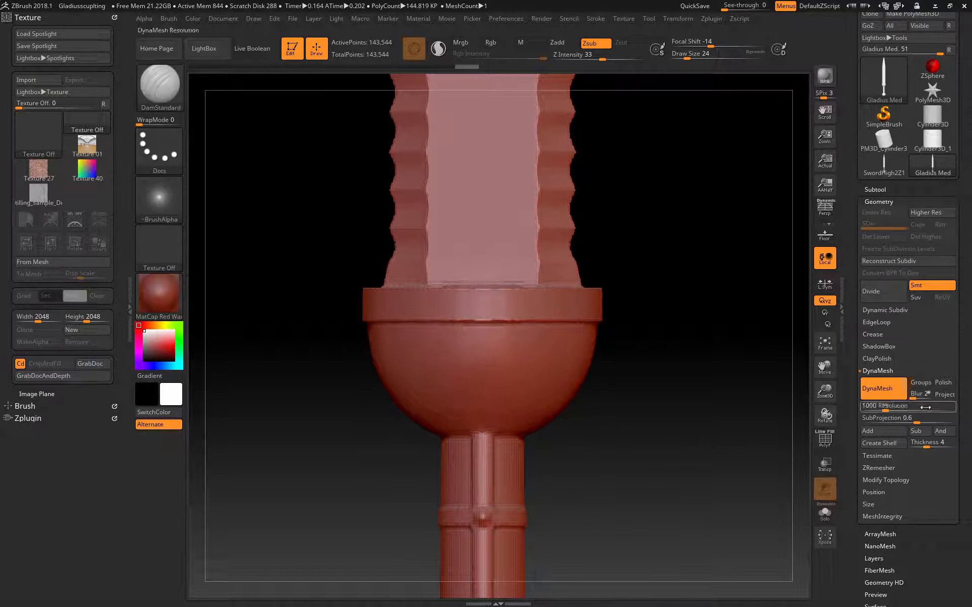
key("ctrl+z")
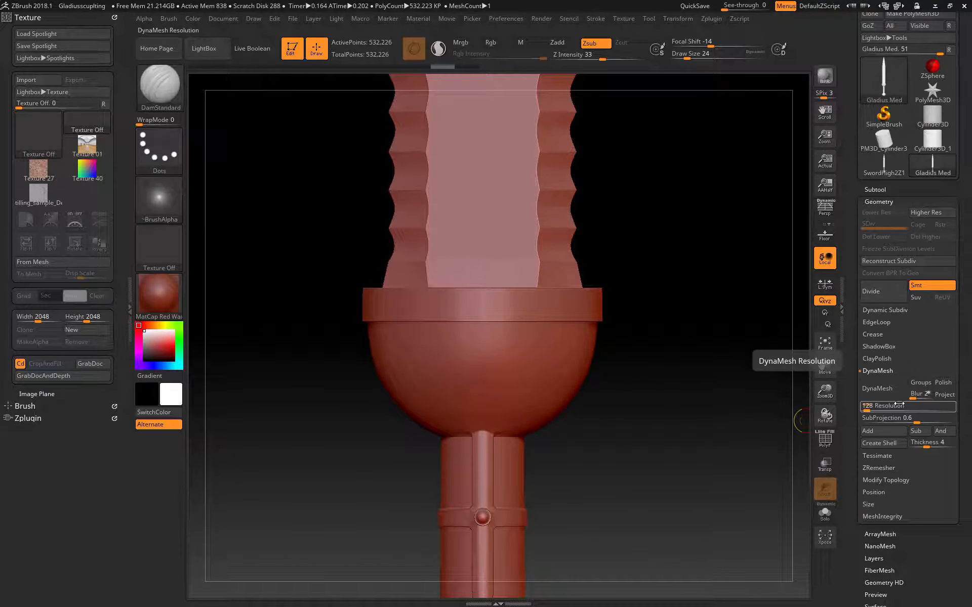
Step: Try DynaMesh on the sword at resolution 2000 and inspect the guard's lower edge and the grip bands
left_click(899, 404)
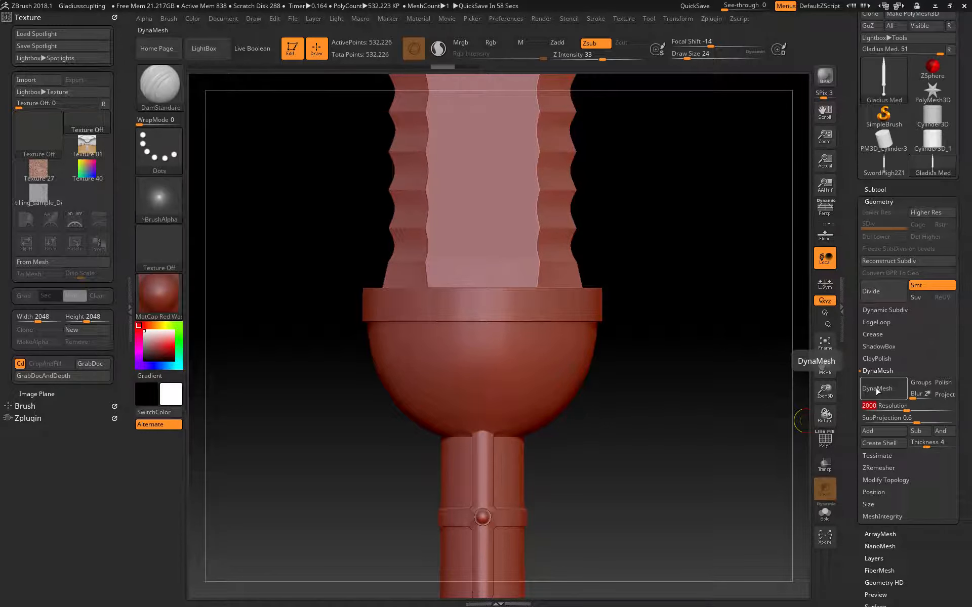
key("Return")
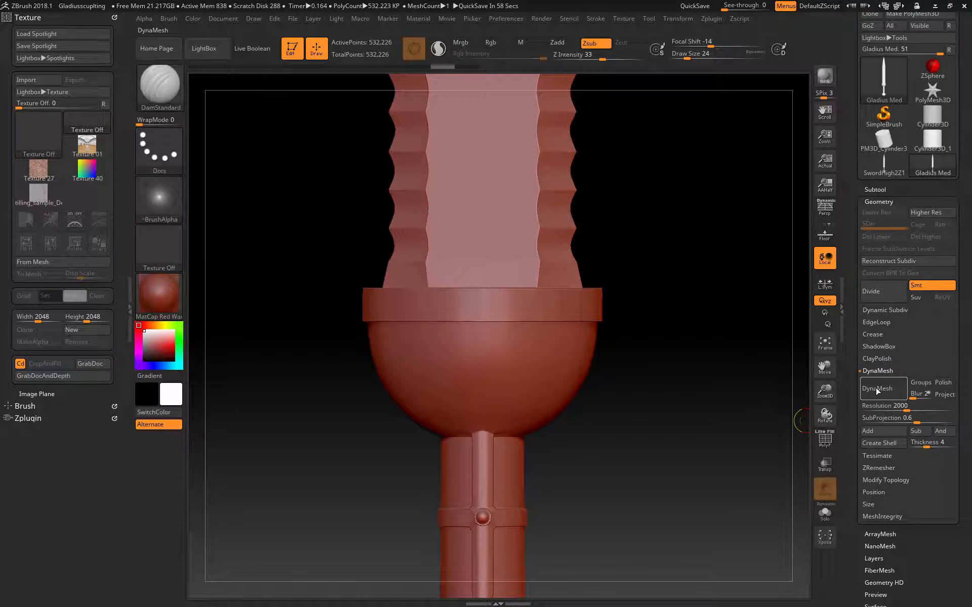
left_click(875, 388)
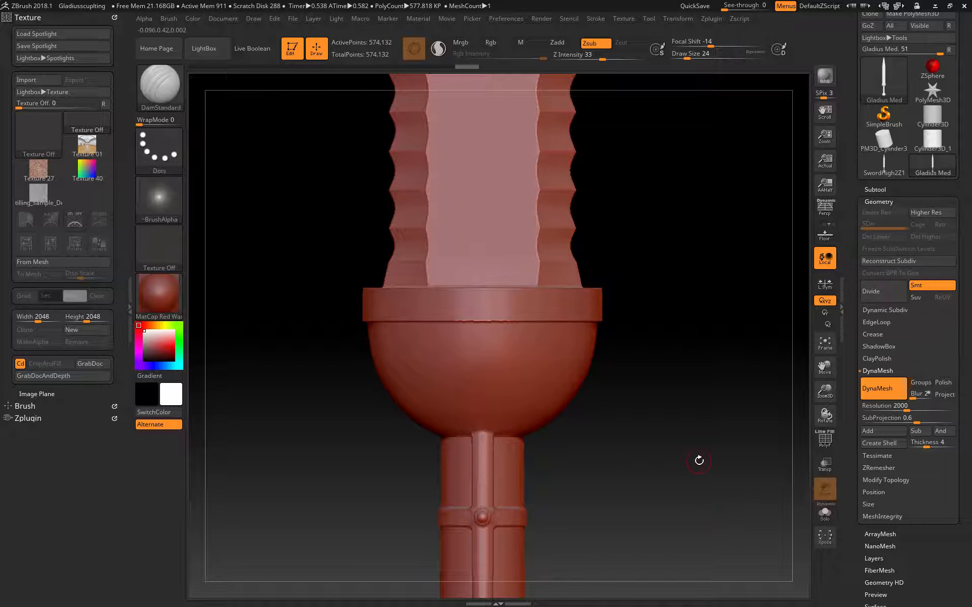
left_click_drag(699, 461, 644, 286, "alt")
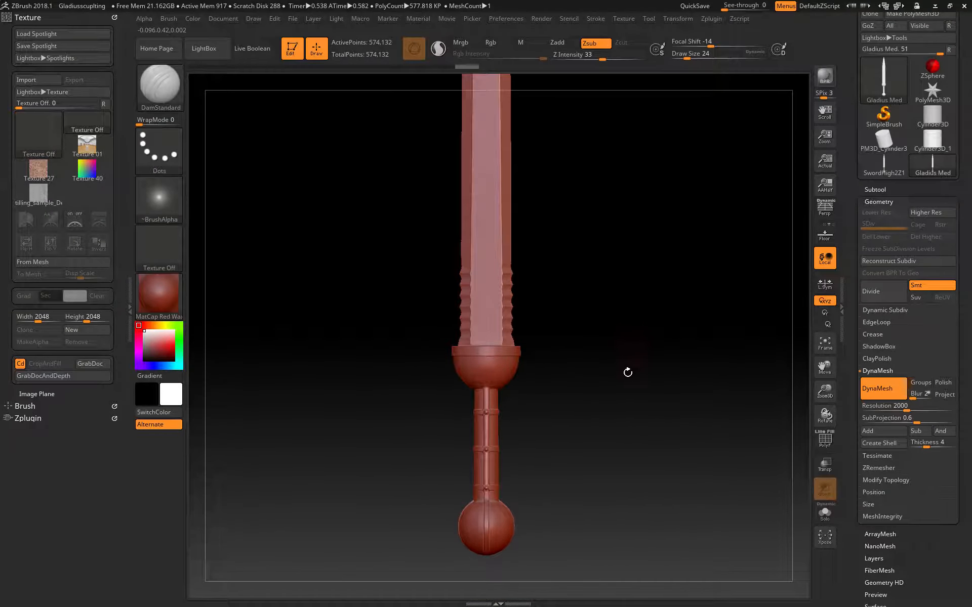
left_click_drag(628, 372, 668, 603, "alt")
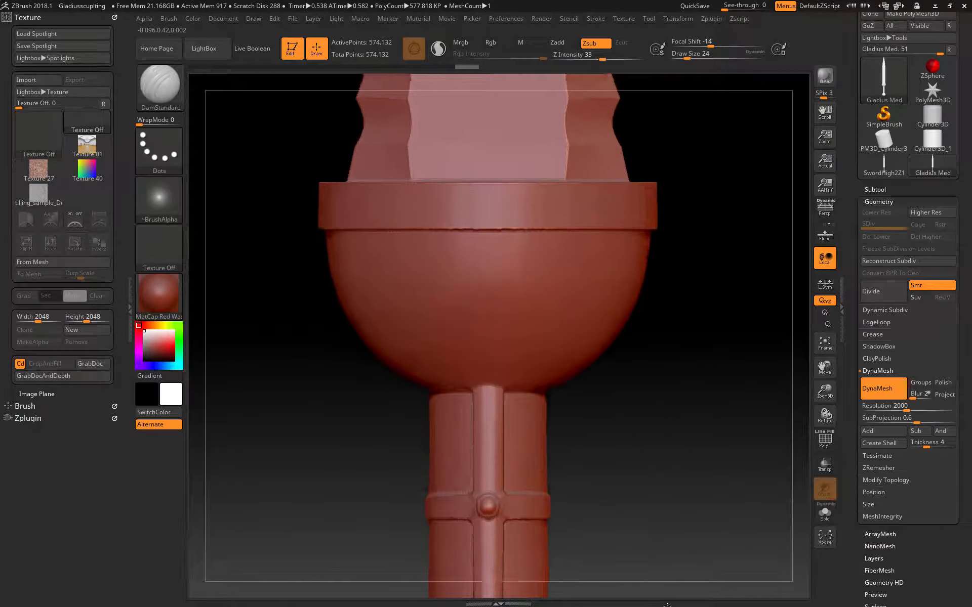
key("shift")
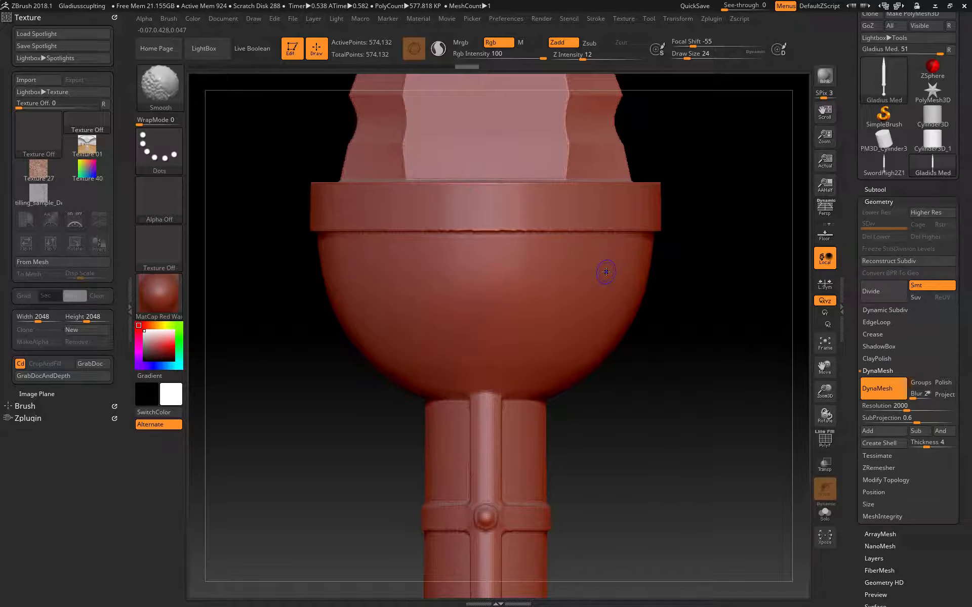
Step: Show the polyframe, examine the DynaMesh topology along the whole sword, and undo back to the mesh with subdivision levels
key("shift+f")
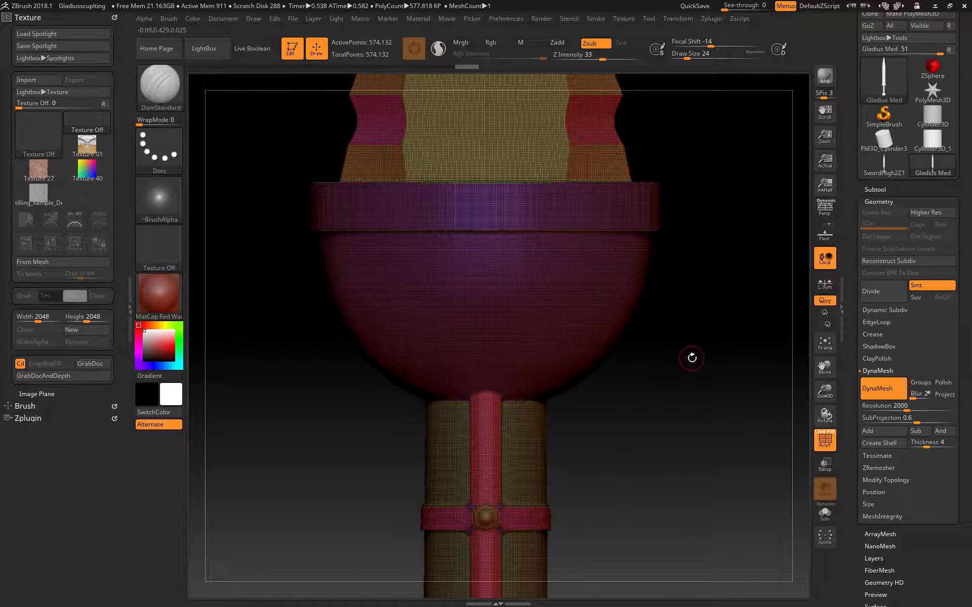
key("f")
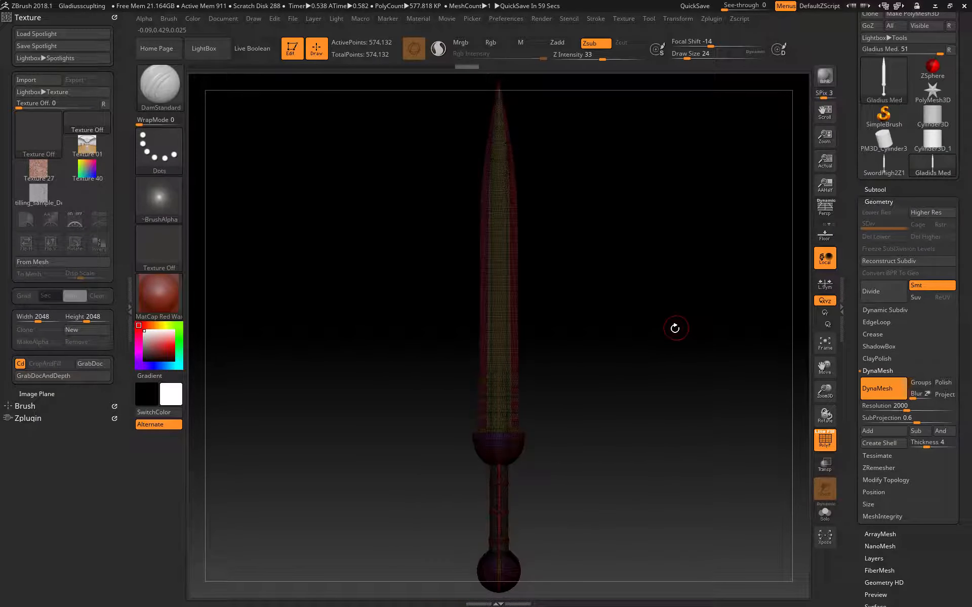
left_click_drag(629, 345, 624, 233, "alt")
left_click_drag(597, 305, 614, 544, "alt")
left_click_drag(616, 297, 671, 387, "alt")
key("ctrl+z")
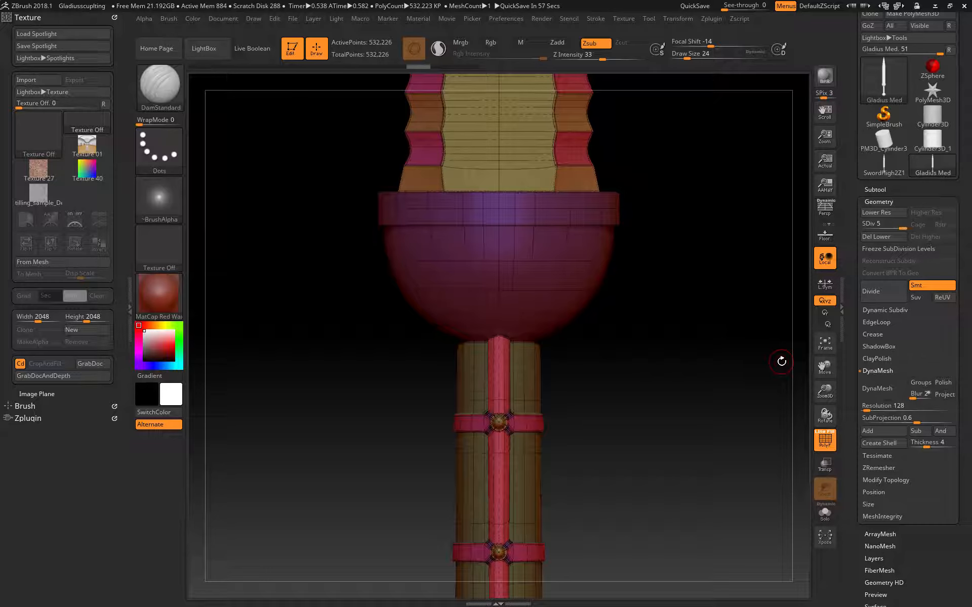
Step: Delete the sword's lower subdivision levels and inspect the dense wireframe on the guard, grip bands and pommel
left_click(894, 237)
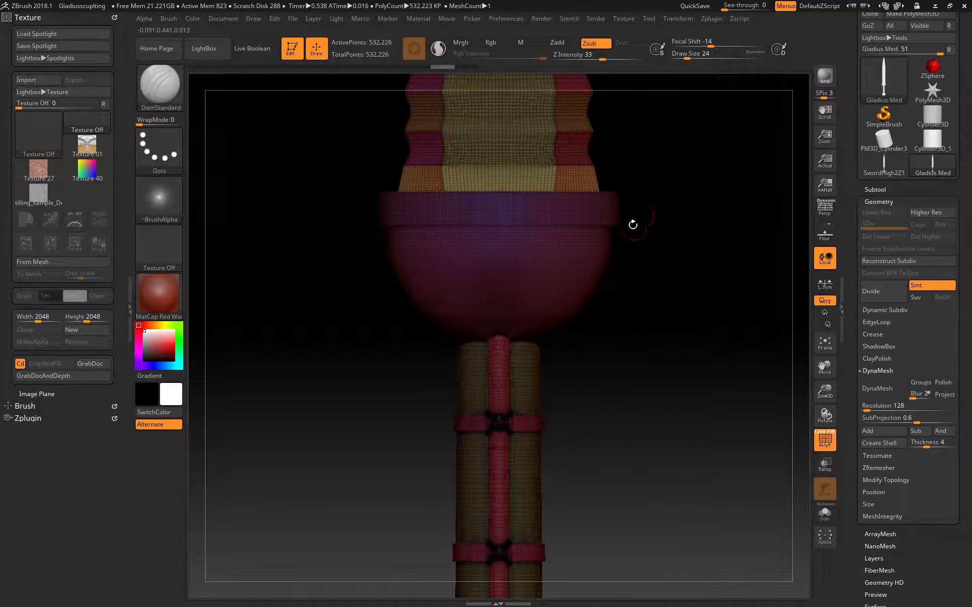
left_click_drag(731, 433, 686, 582, "alt")
mouse_move(639, 167)
left_mouse_down("alt")
mouse_move(659, 553)
mouse_move(629, 525)
mouse_move(633, 230)
mouse_move(610, 341)
mouse_move(653, 456)
mouse_move(608, 415)
mouse_move(636, 206)
mouse_move(636, 242)
left_mouse_up("alt")
left_click_drag(635, 484, 581, 406)
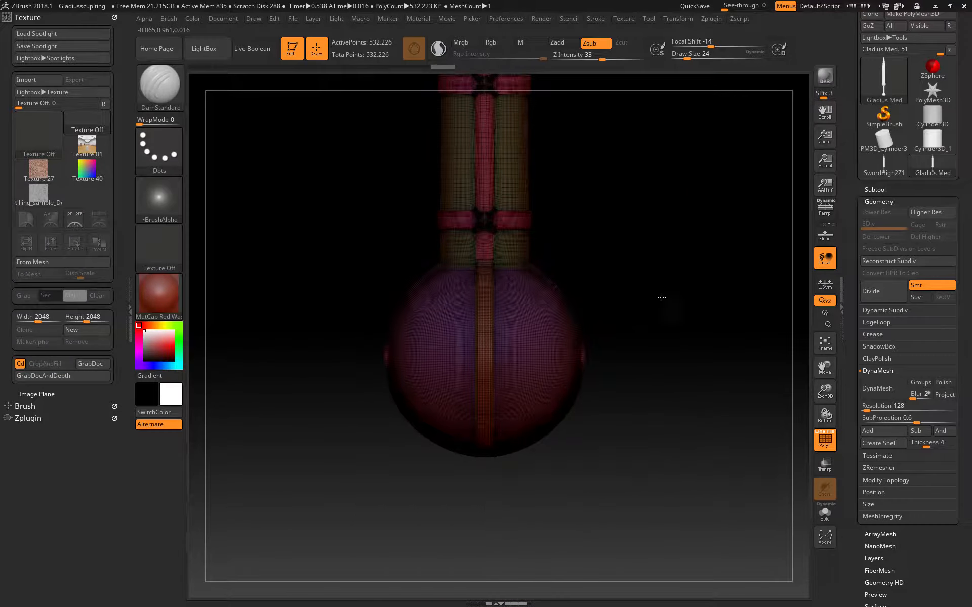
mouse_move(661, 298)
left_mouse_down()
mouse_move(640, 219)
mouse_move(673, 405)
mouse_move(670, 306)
mouse_move(699, 522)
mouse_move(604, 35)
left_mouse_up()
left_click_drag(605, 147, 643, 423, "alt")
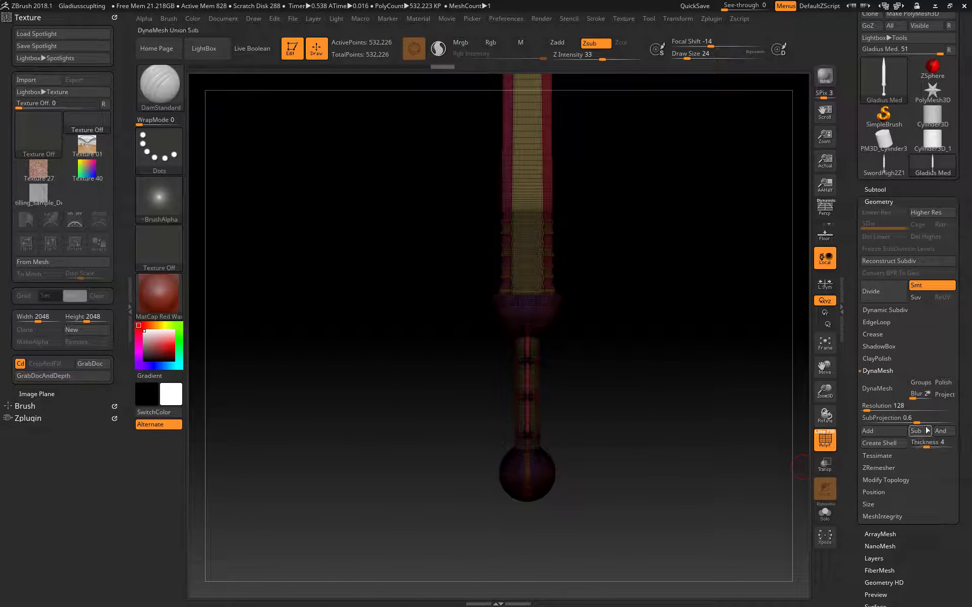
Step: Set the DynaMesh resolution to 2000 and remesh the sword, keeping the blade and guard in view
left_click(926, 406)
type("21442000")
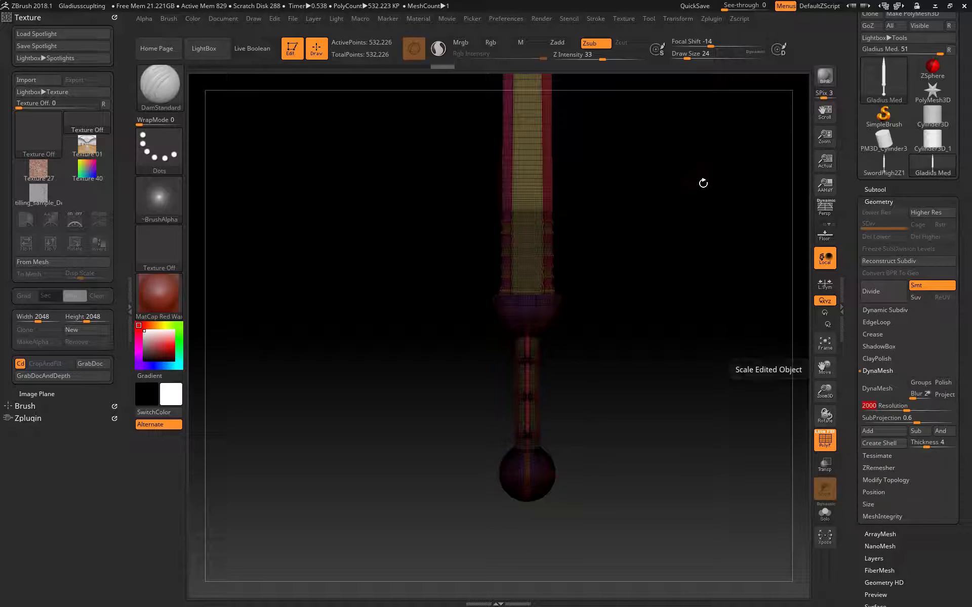
left_click_drag(663, 201, 585, 346, "alt")
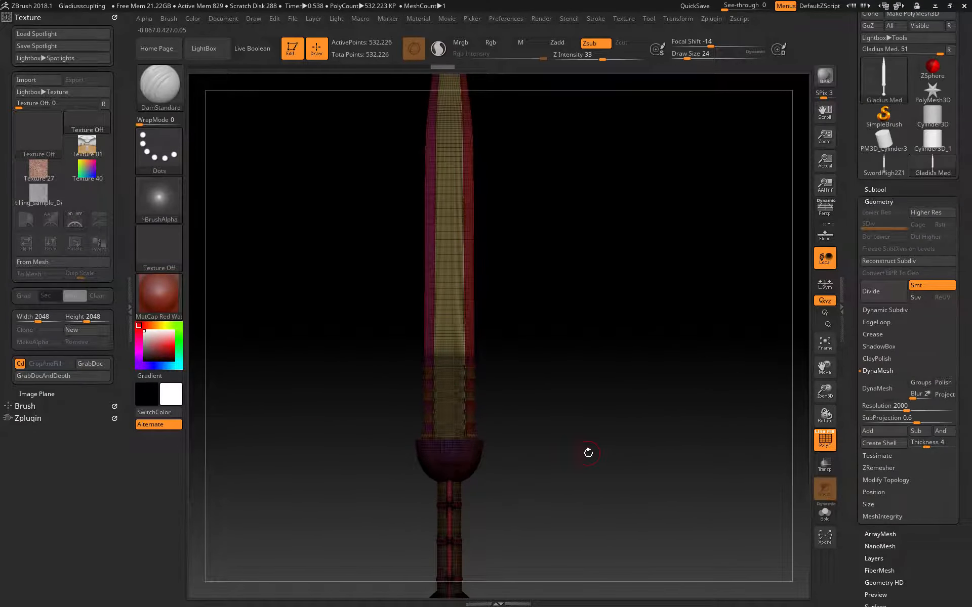
left_click(877, 389)
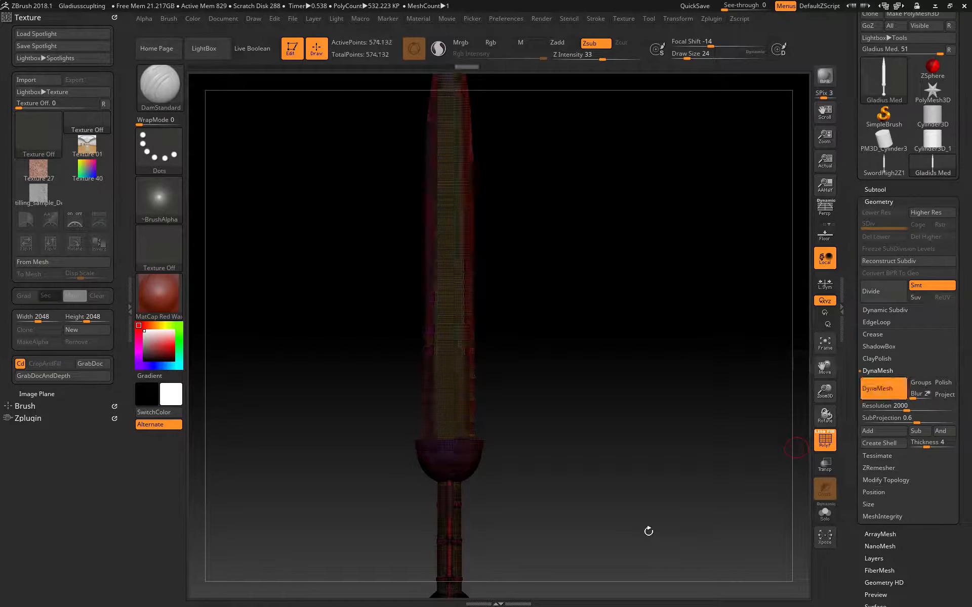
Step: Hide the polyframe and inspect the remeshed guard, its lower rim edge and the serrated blade base
mouse_move(588, 520)
left_mouse_down("shift")
mouse_move(609, 358)
mouse_move(608, 395)
left_mouse_up("shift")
key("shift+f")
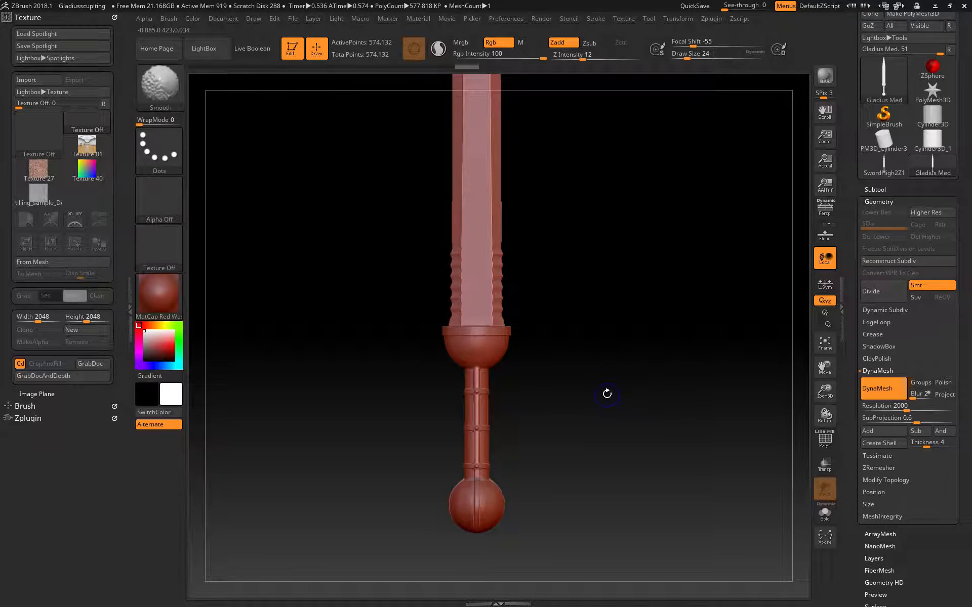
left_click_drag(555, 259, 561, 486, "alt")
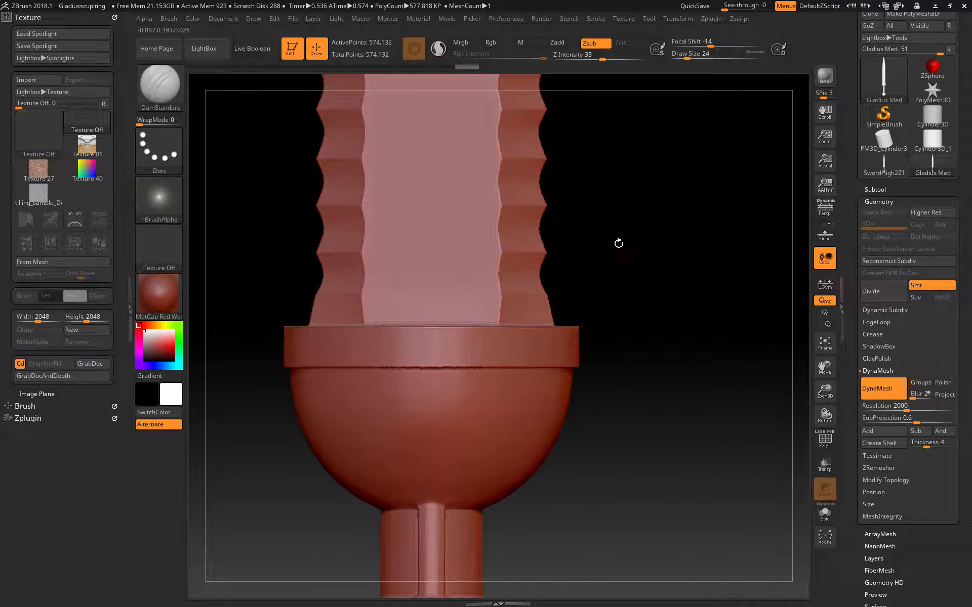
mouse_move(663, 261)
left_mouse_down()
mouse_move(644, 269)
mouse_move(655, 191)
mouse_move(642, 230)
mouse_move(651, 230)
mouse_move(656, 253)
left_mouse_up()
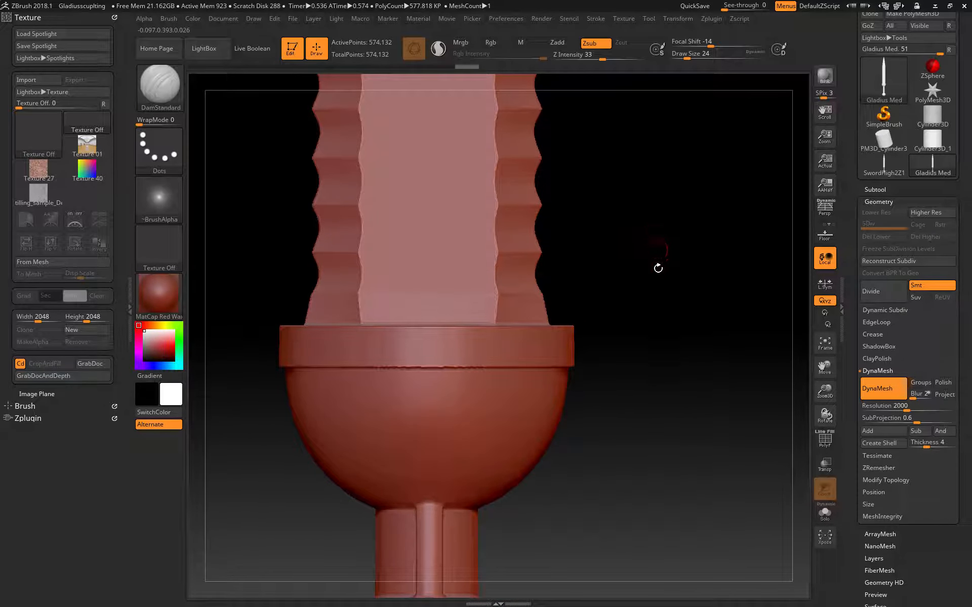
left_click_drag(694, 418, 739, 387, "alt")
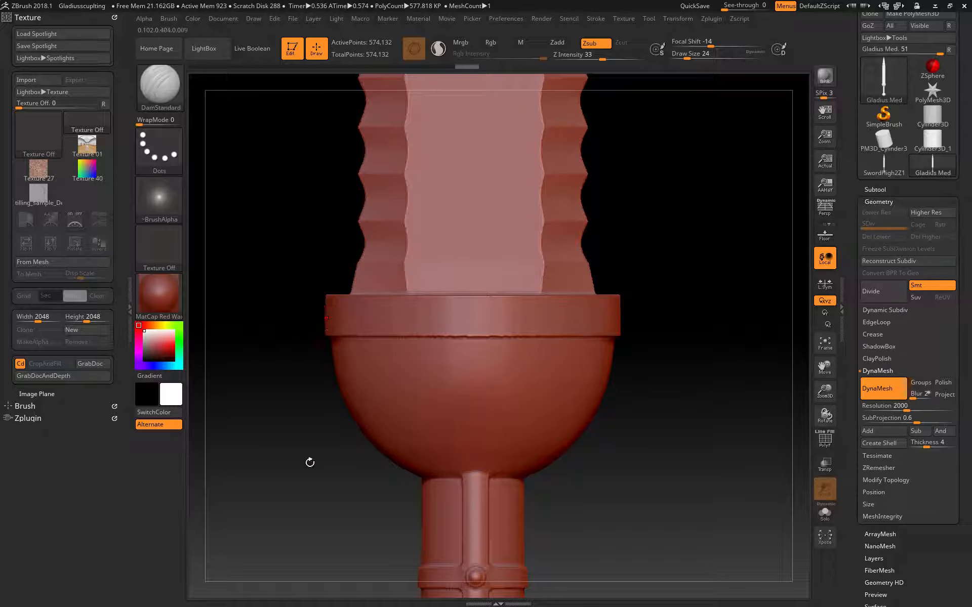
left_click_drag(278, 437, 349, 452, "alt")
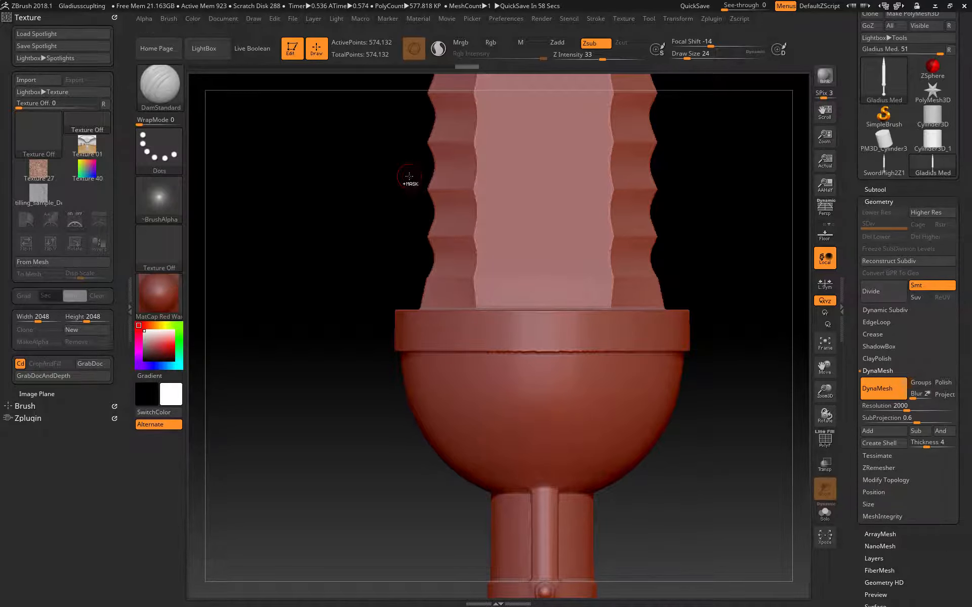
Step: Try carving crisscross scratches across the guard's rim and bowl with the DamStandard brush
mouse_move(482, 336)
left_mouse_down("ctrl")
mouse_move(445, 420)
mouse_move(475, 408)
left_mouse_up("ctrl")
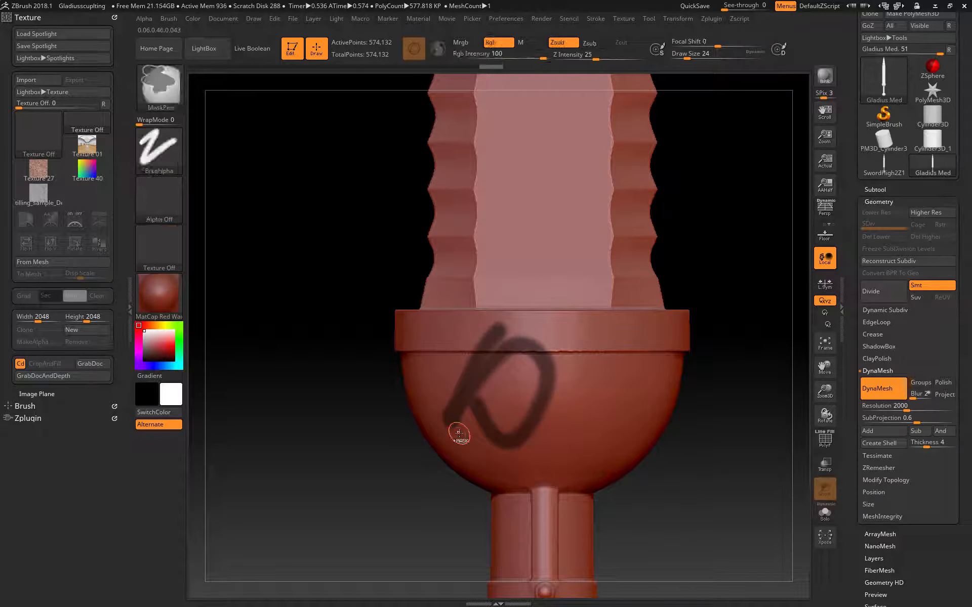
key("ctrl+z")
mouse_move(513, 339)
left_mouse_down()
mouse_move(436, 343)
mouse_move(411, 406)
left_mouse_up()
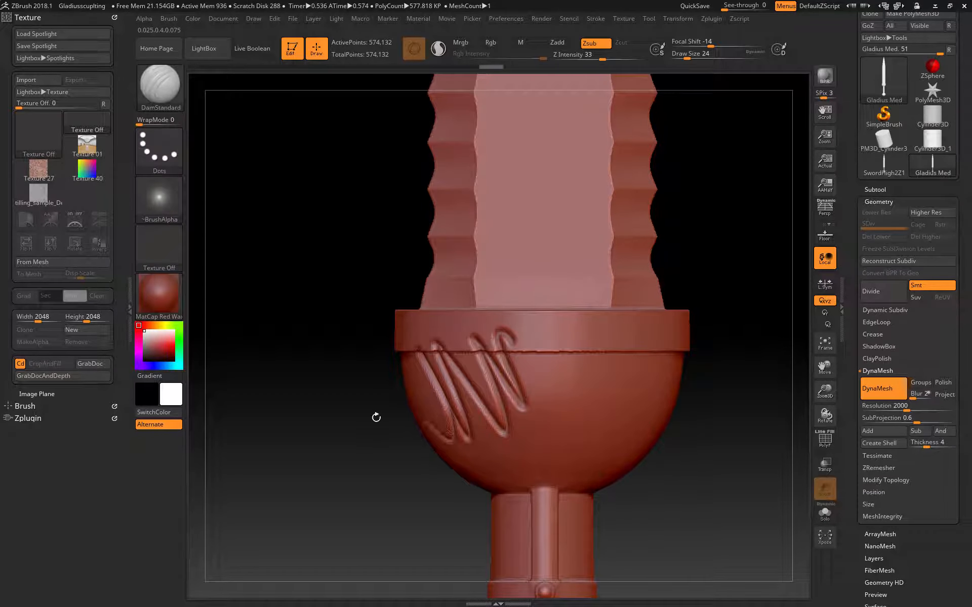
mouse_move(572, 327)
left_mouse_down()
mouse_move(397, 409)
mouse_move(401, 383)
left_mouse_up()
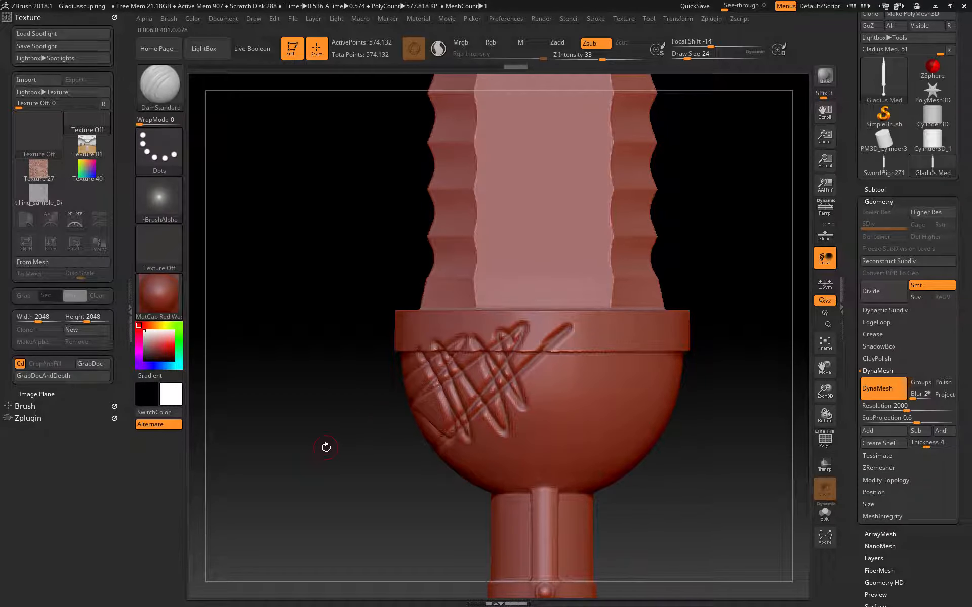
Step: Show the polyframe, remesh the scratched guard with DynaMesh, and undo back to the mesh without scratches
key("shift+f")
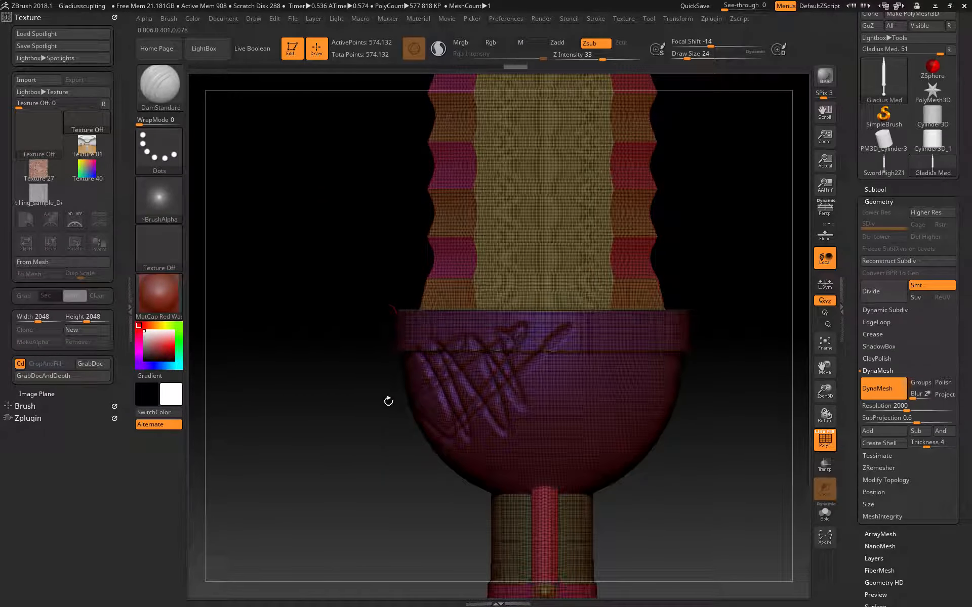
key("ctrl")
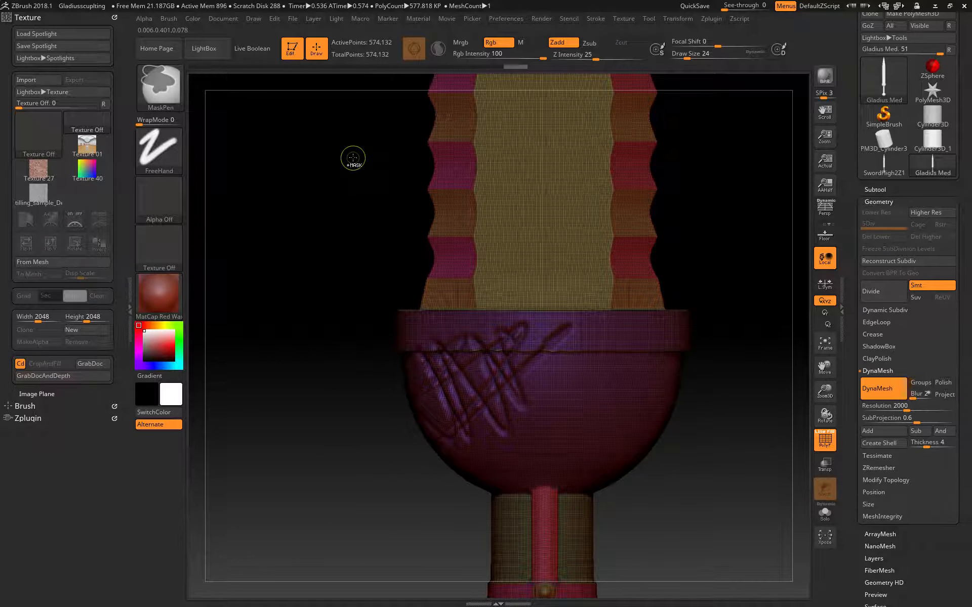
left_click_drag(353, 158, 264, 469, "ctrl")
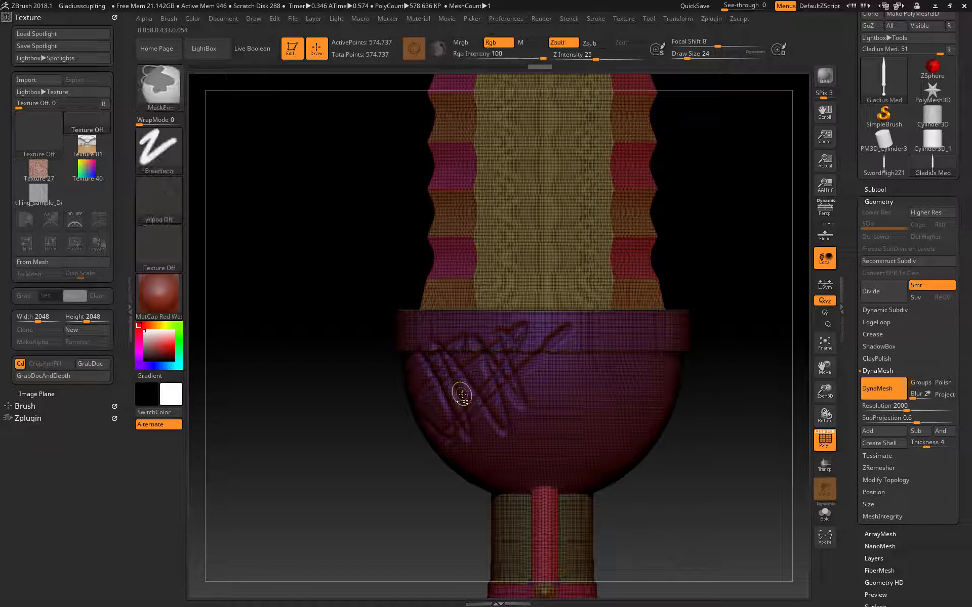
key("ctrl+z")
key("ctrl+z")
key("ctrl+z")
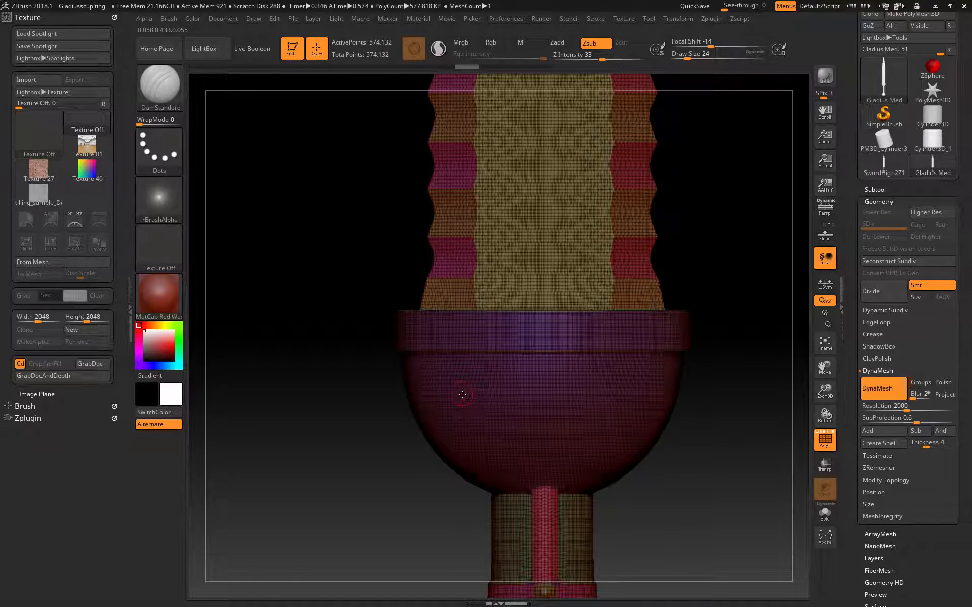
Step: Merge the whole sword into a single polygroup
key("ctrl")
key("ctrl")
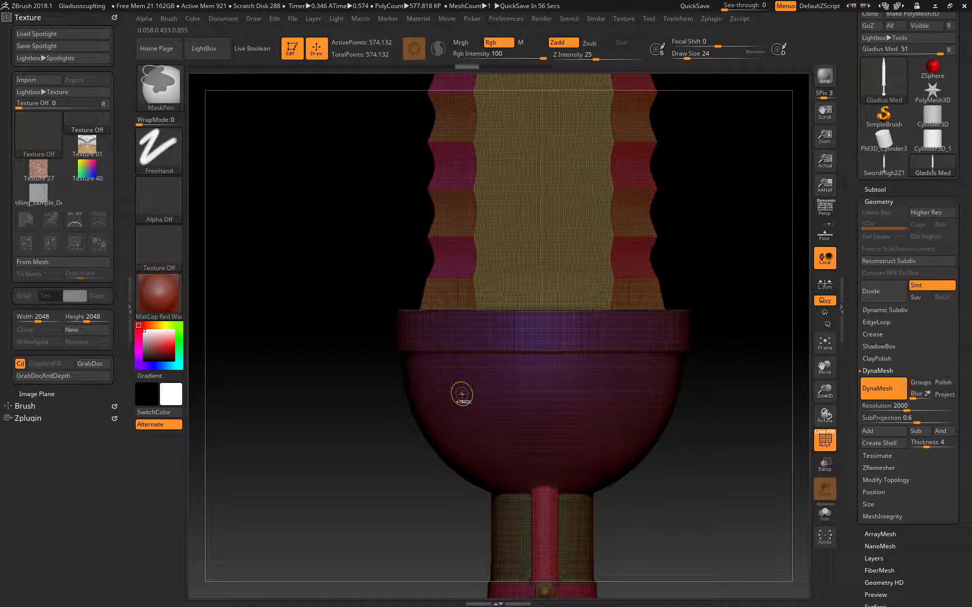
key("ctrl+w")
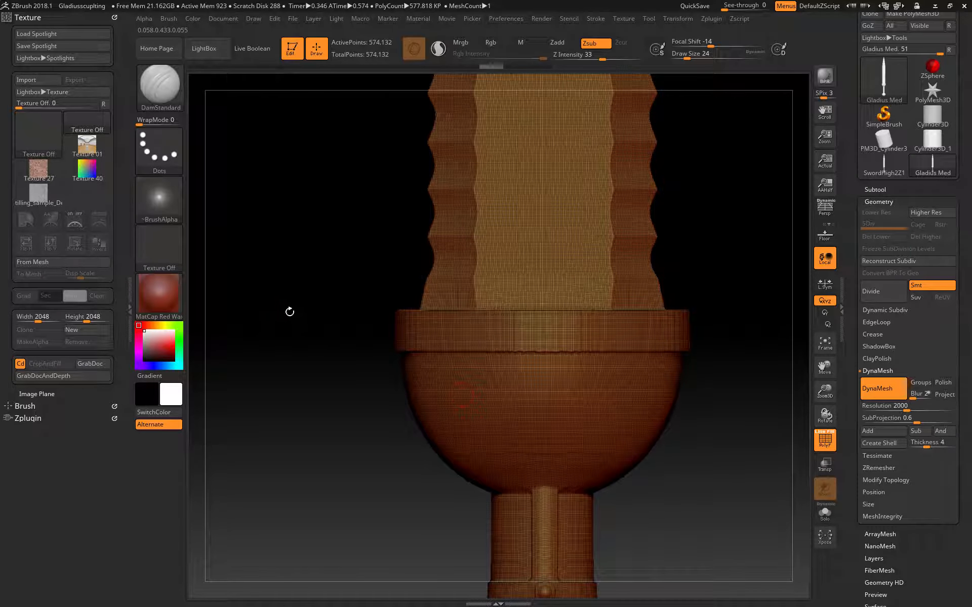
Step: Examine the DynaMesh wireframe along the blade from the guard up to the tapering tip
mouse_move(311, 443)
left_mouse_down("alt")
mouse_move(239, 148)
mouse_move(299, 387)
mouse_move(310, 582)
left_mouse_up("alt")
left_click_drag(323, 202, 329, 562, "alt")
left_click_drag(323, 230, 328, 561, "alt")
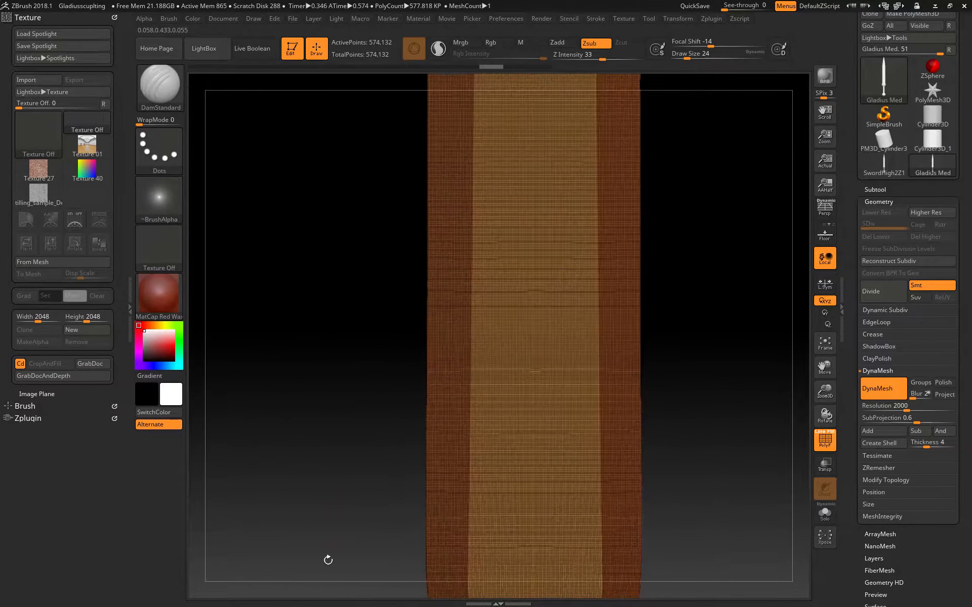
left_click_drag(336, 238, 352, 444, "alt")
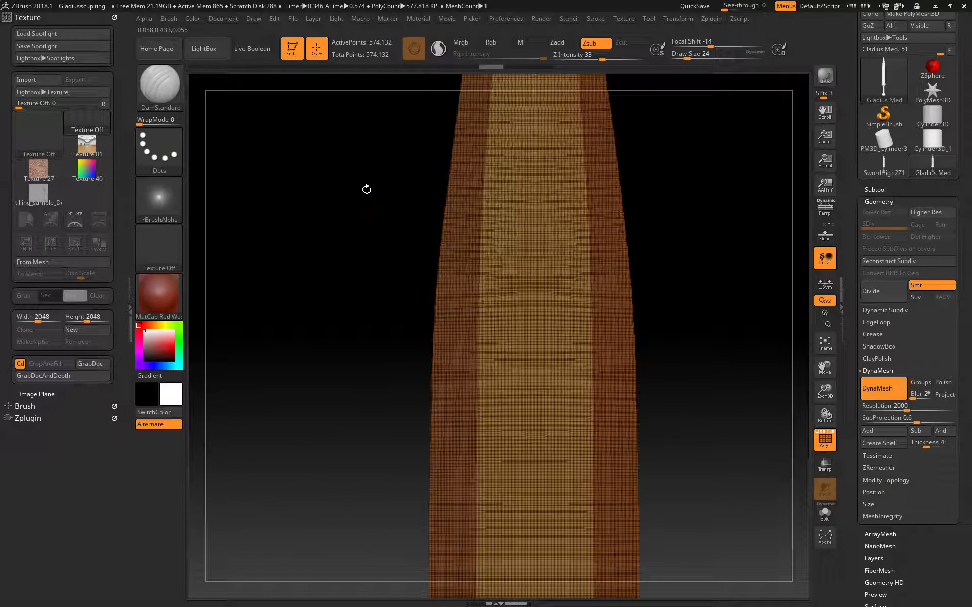
mouse_move(367, 190)
left_mouse_down()
mouse_move(358, 466)
mouse_move(376, 278)
mouse_move(360, 171)
mouse_move(347, 523)
mouse_move(353, 208)
left_mouse_up()
key("shift")
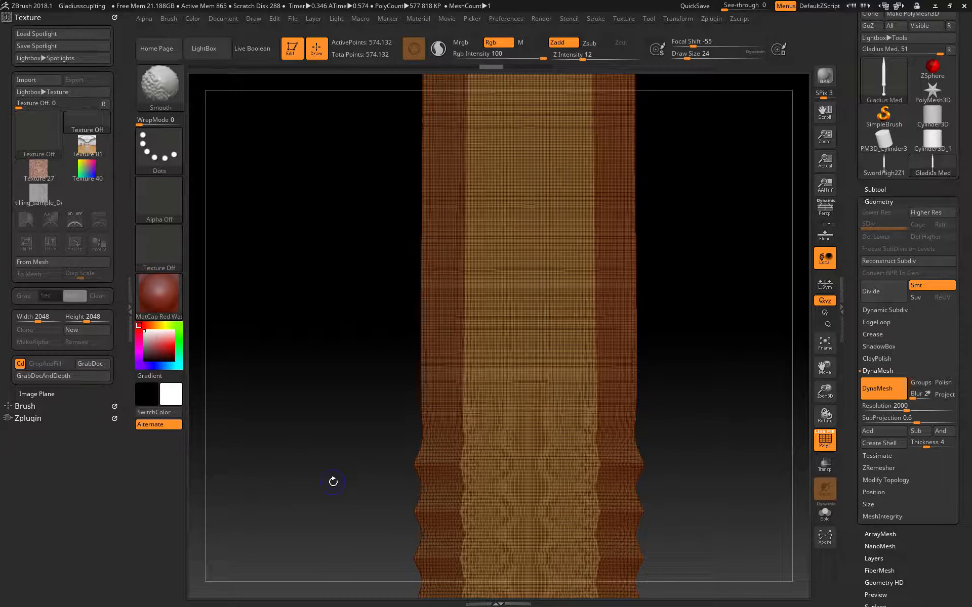
Step: Hide the polyframe and smooth the guard's lower rim edge and the edges of the grip bands
key("shift+f")
left_click_drag(333, 479, 343, 222)
left_click_drag(319, 473, 314, 440)
key("shift")
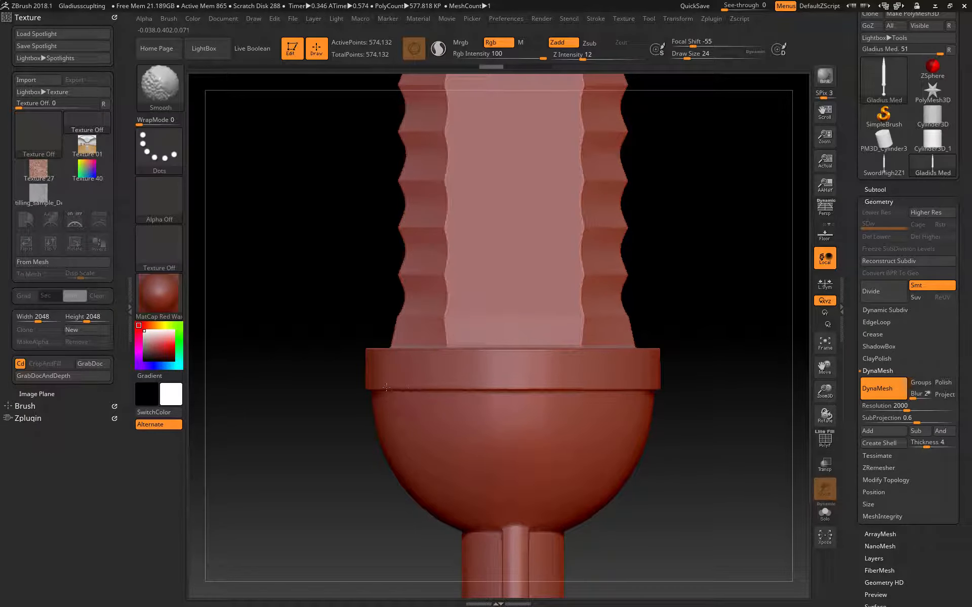
left_click_drag(286, 346, 286, 287, "alt")
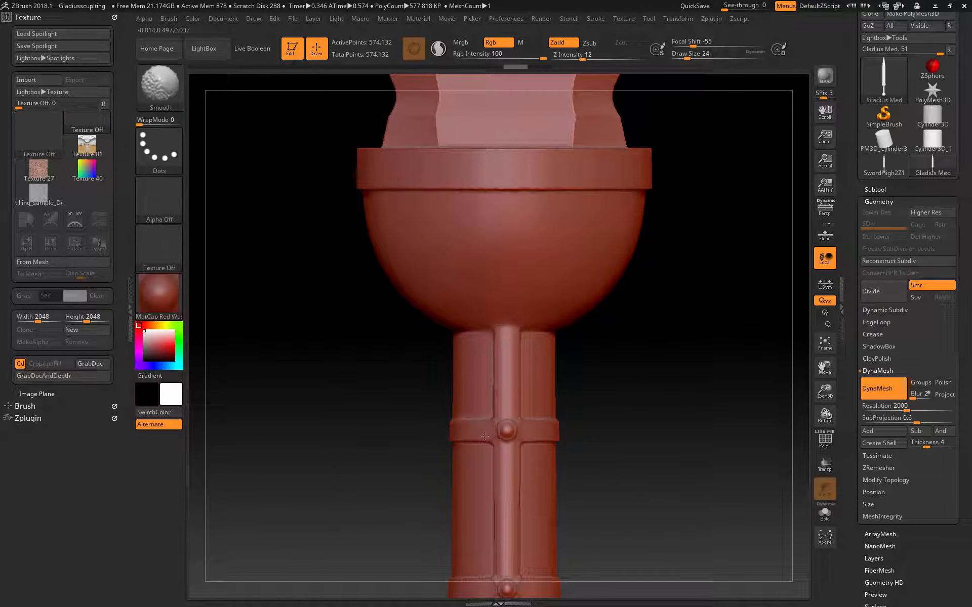
left_click_drag(434, 432, 419, 373, "alt")
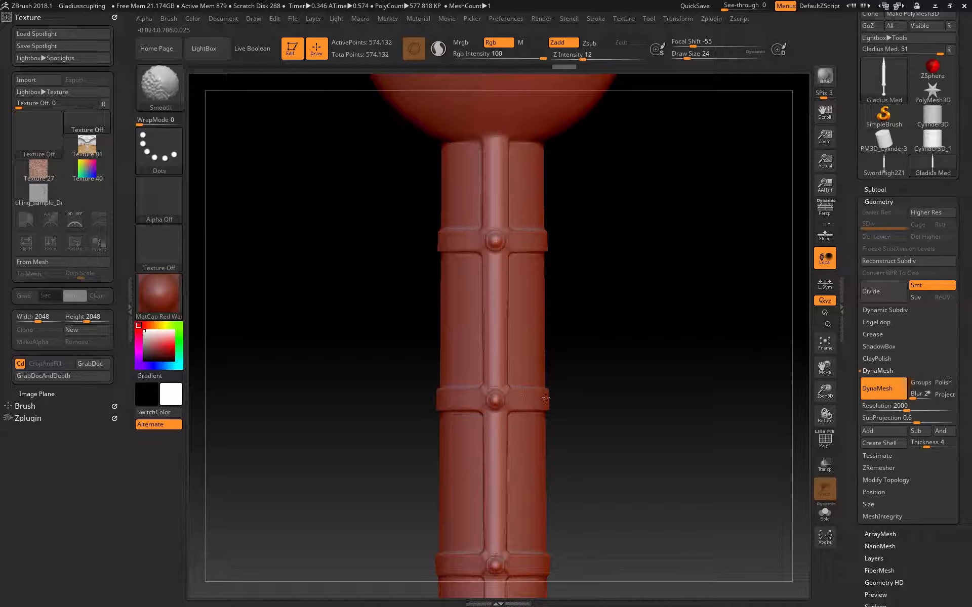
left_click_drag(546, 397, 547, 401, "shift")
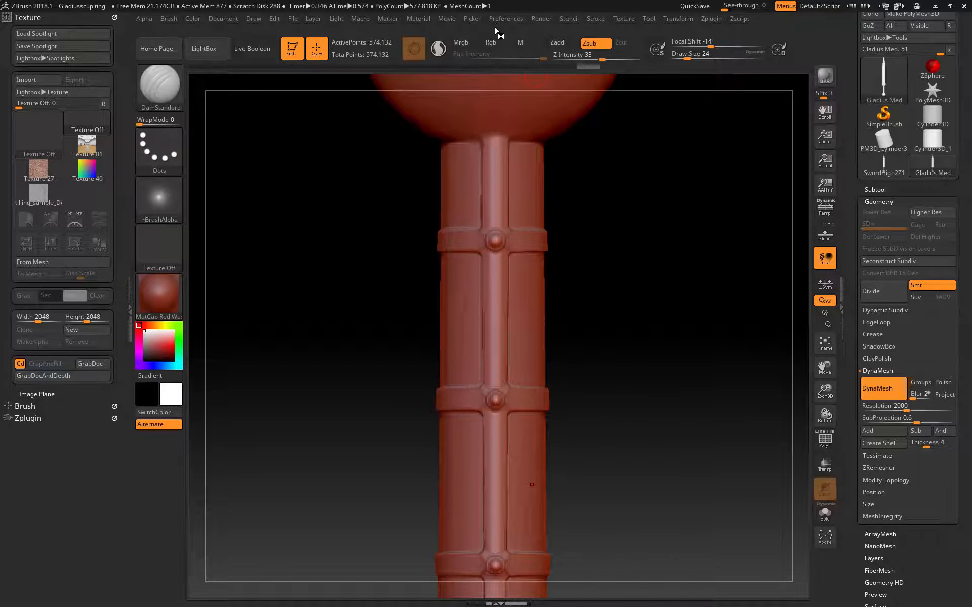
Step: Activate symmetry on the X and Z axes and check the mirrored brush points around the sword
left_click(675, 19)
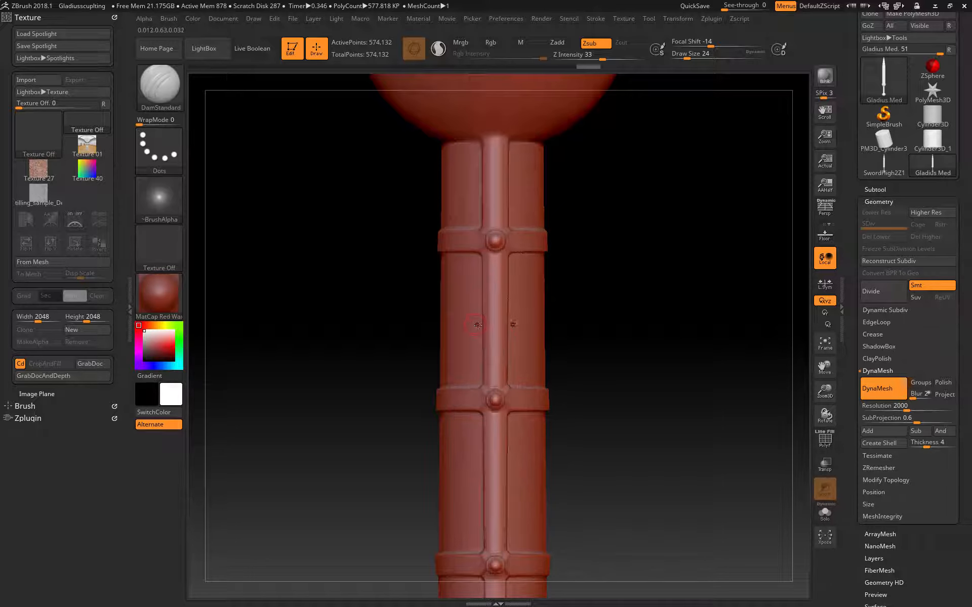
mouse_move(339, 386)
left_mouse_down()
mouse_move(354, 431)
mouse_move(505, 329)
left_mouse_up()
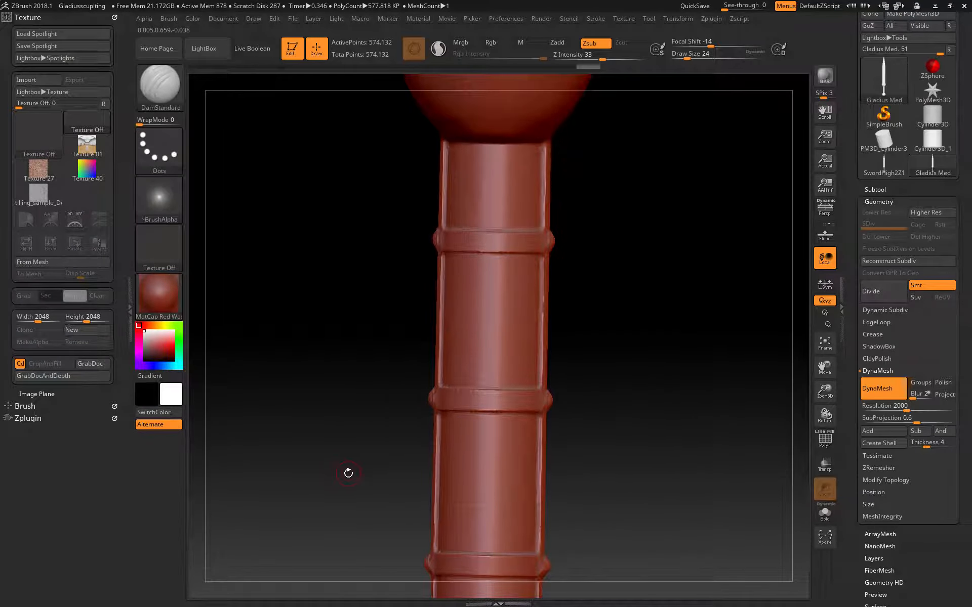
left_click_drag(348, 473, 308, 256)
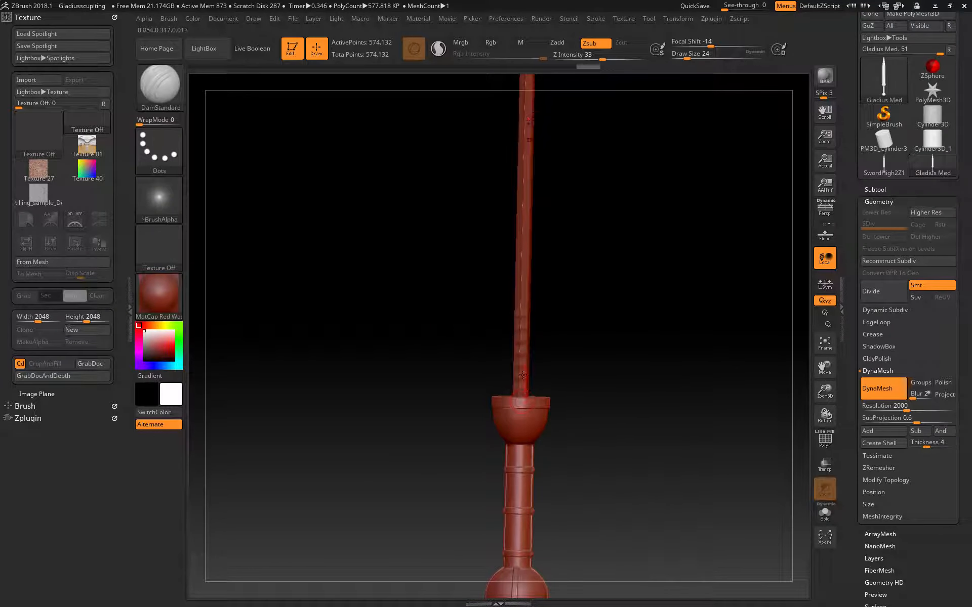
left_click_drag(431, 417, 377, 410)
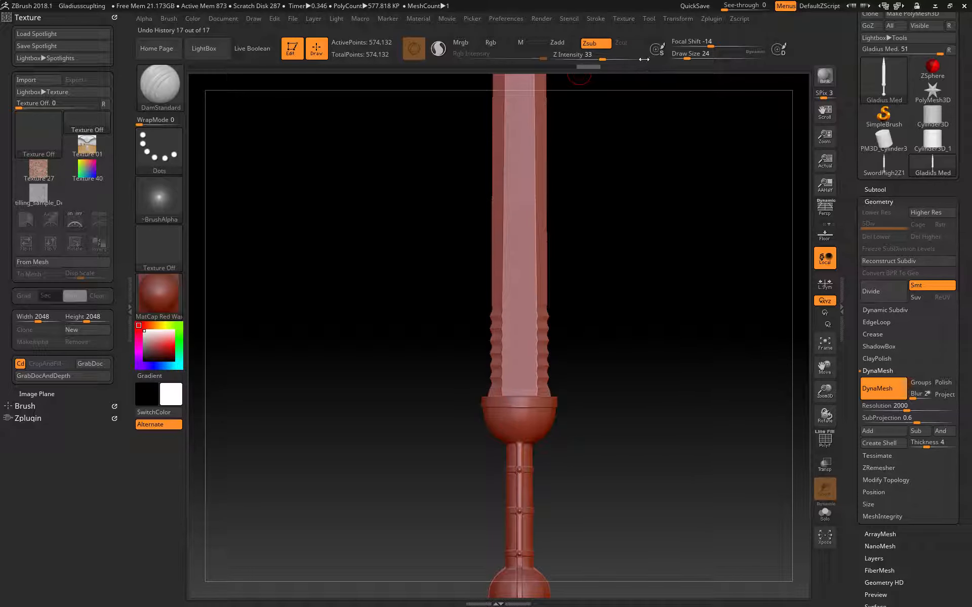
left_click(650, 19)
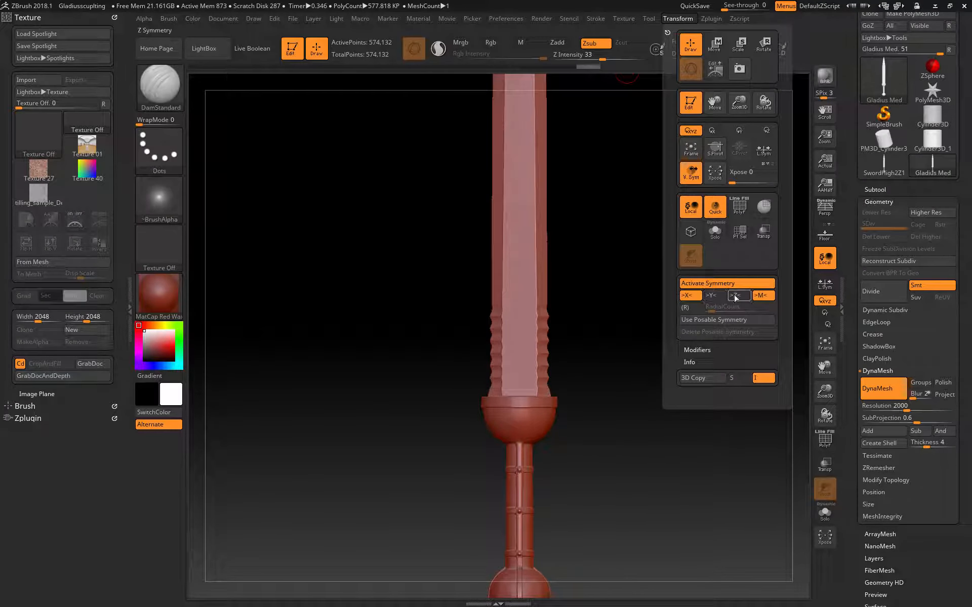
left_click_drag(476, 429, 437, 437)
left_click_drag(385, 468, 343, 466)
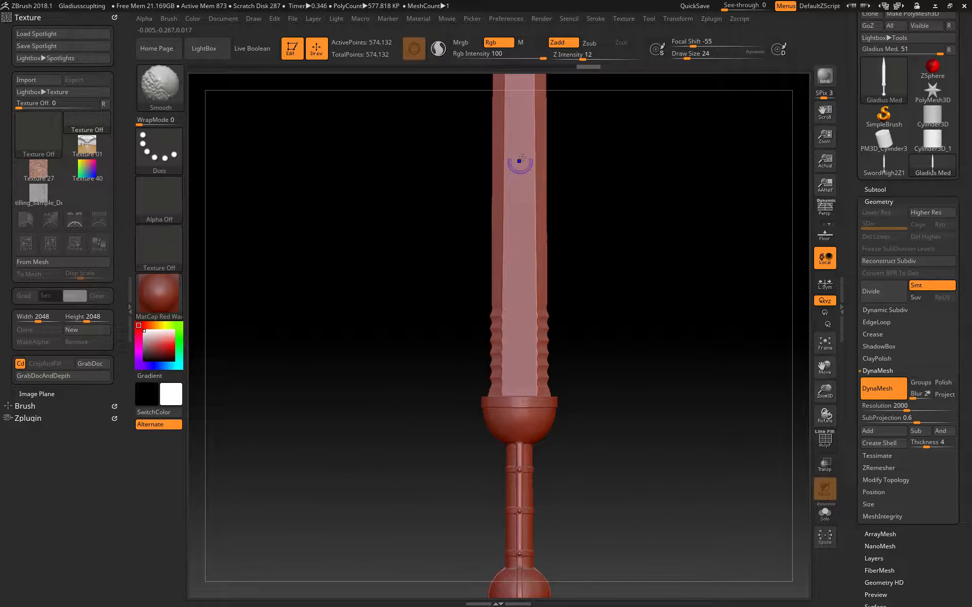
left_click(671, 19)
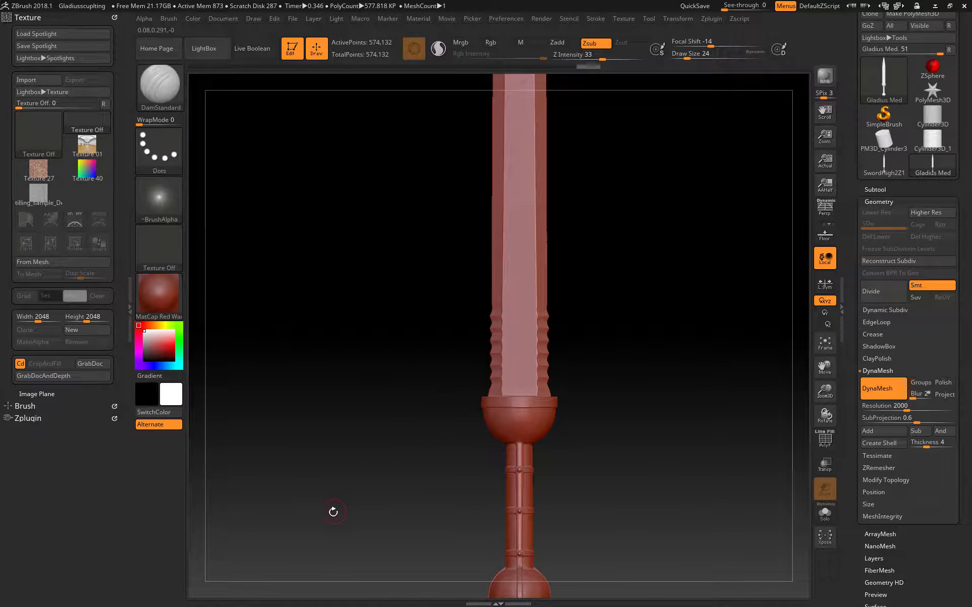
Step: Set the brush draw size to 48 and smooth the pommel and its raised ribs from several sides
left_click_drag(333, 512, 275, 386, "alt")
mouse_move(334, 329)
left_mouse_down("alt")
mouse_move(330, 408)
mouse_move(295, 382)
mouse_move(356, 218)
left_mouse_up("alt")
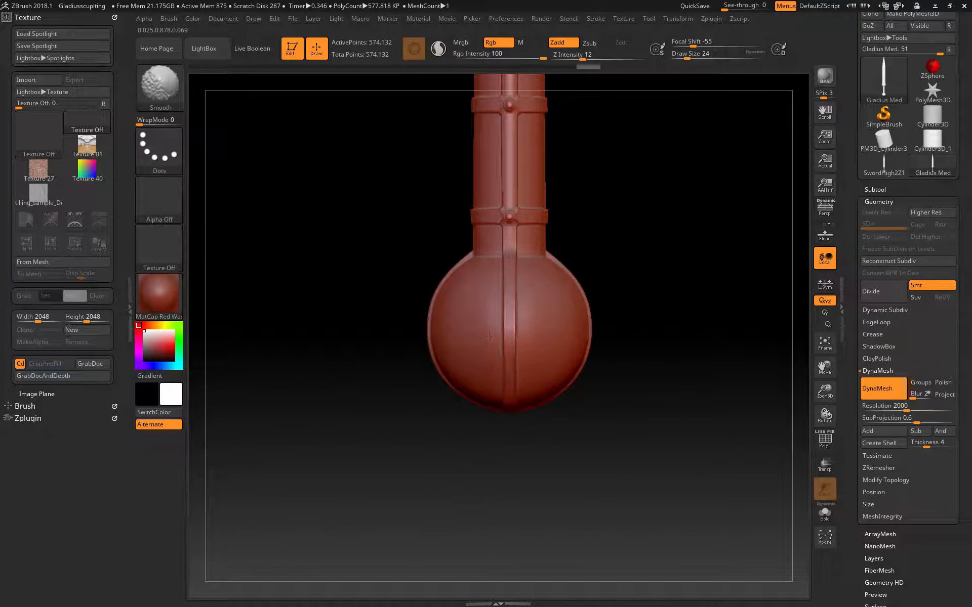
left_click_drag(443, 334, 446, 318, "shift")
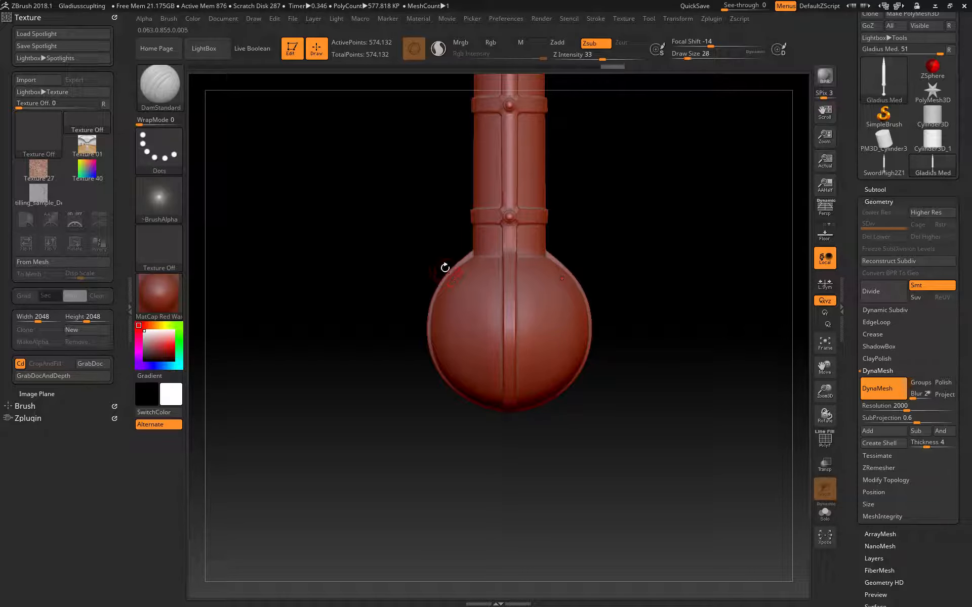
left_click_drag(472, 283, 492, 355, "shift")
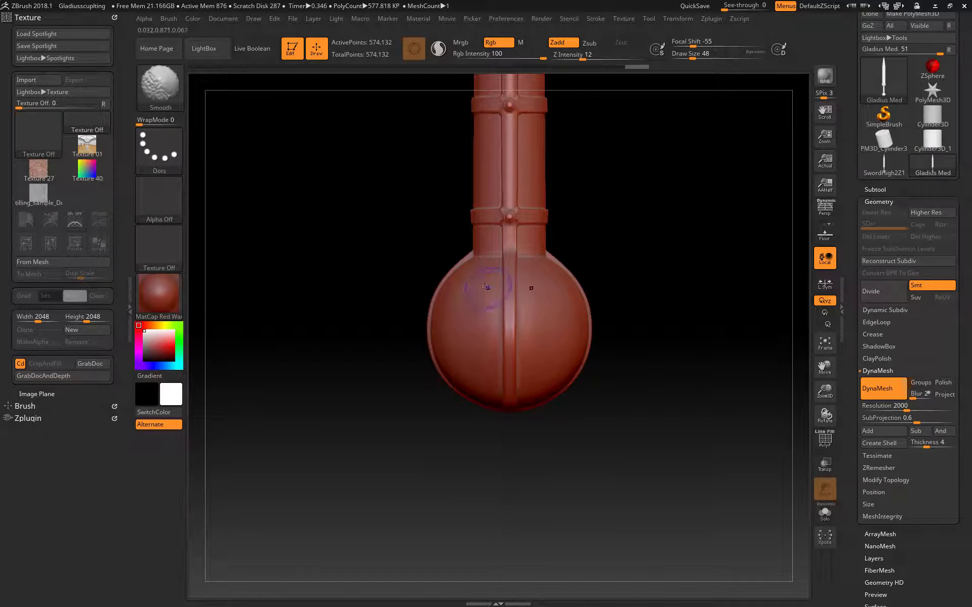
left_click_drag(355, 390, 370, 405)
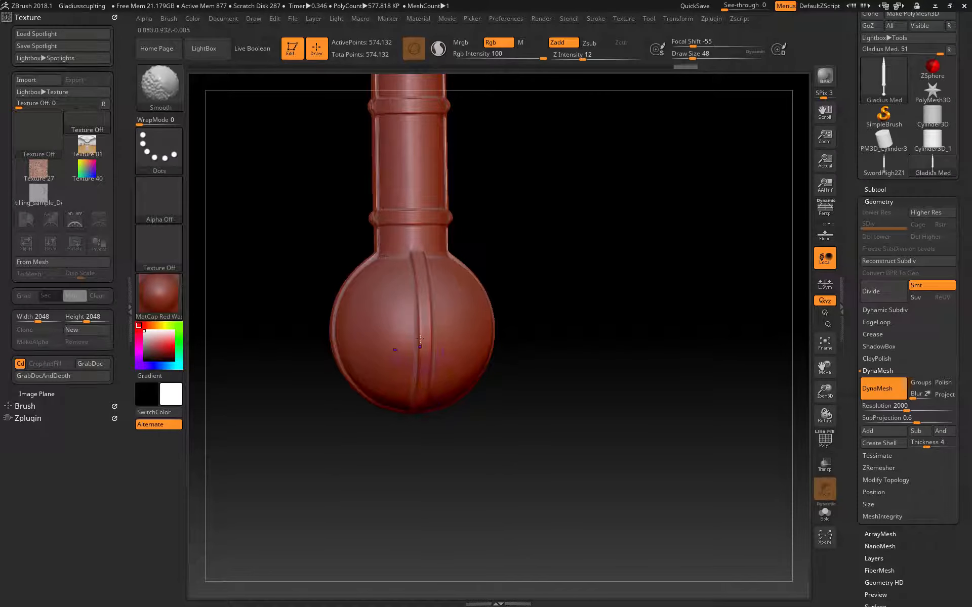
mouse_move(435, 366)
left_mouse_down()
mouse_move(471, 482)
mouse_move(423, 315)
left_mouse_up()
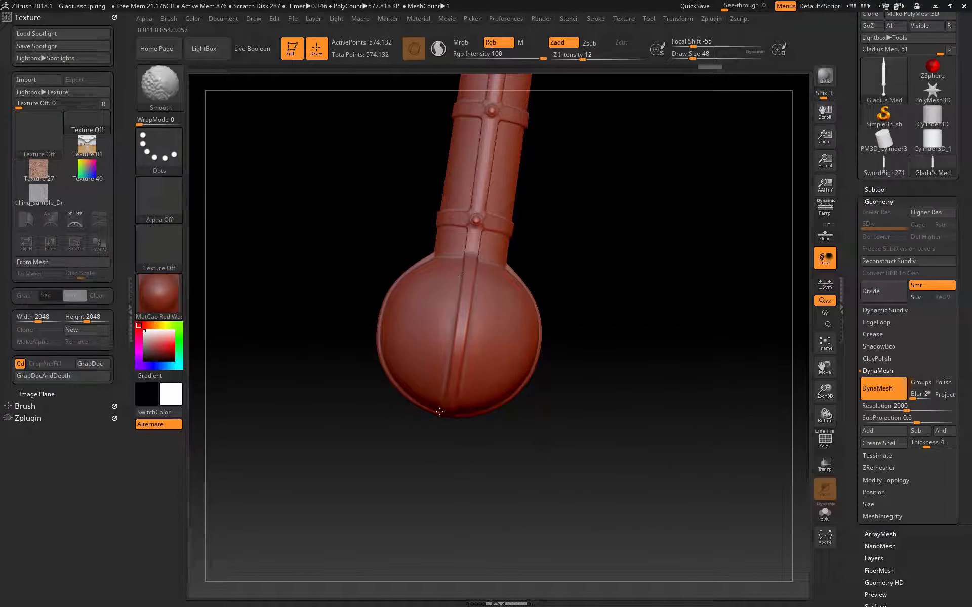
mouse_move(458, 264)
left_mouse_down()
mouse_move(351, 473)
mouse_move(532, 289)
left_mouse_up()
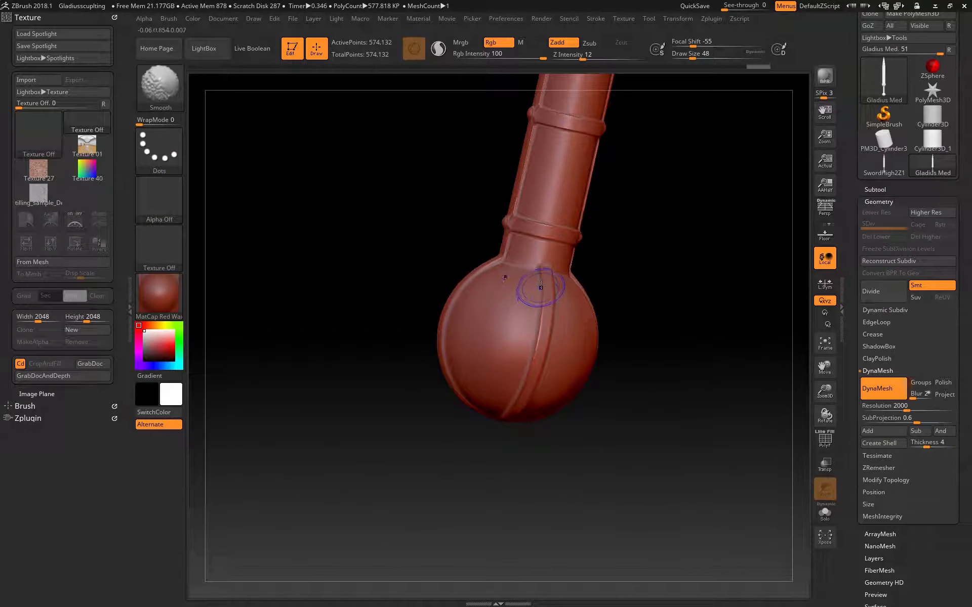
mouse_move(443, 451)
left_mouse_down()
mouse_move(350, 481)
mouse_move(295, 485)
left_mouse_up()
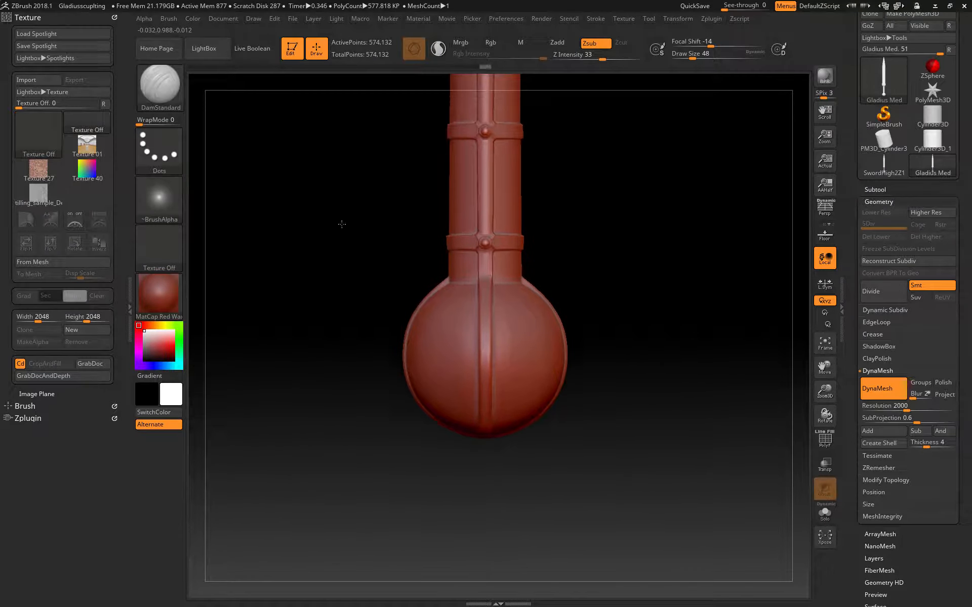
Step: Smooth the joint between the grip and the guard bowl and the lower edge of the guard rim
left_click_drag(341, 221, 314, 434, "alt")
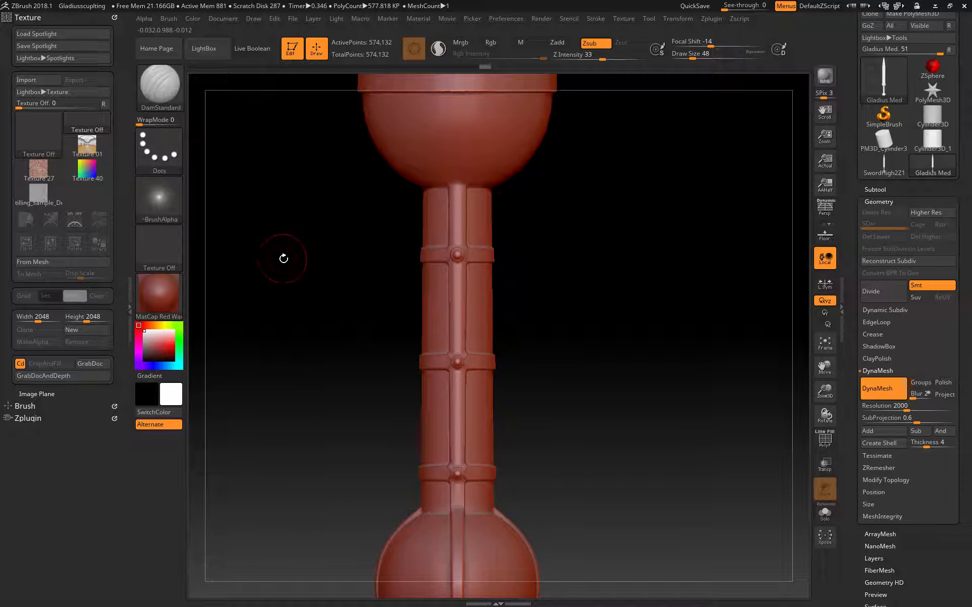
key("shift")
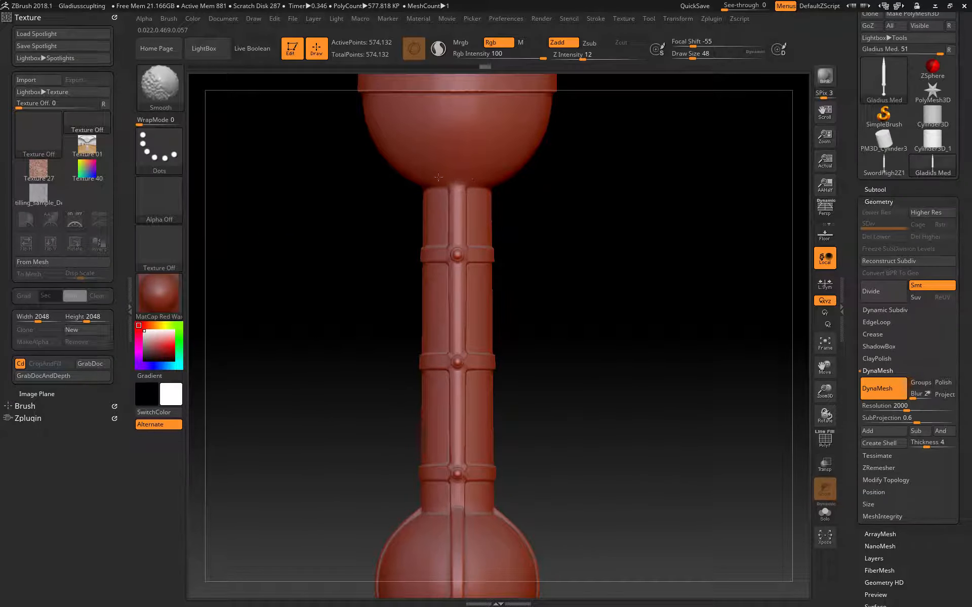
left_click_drag(400, 176, 319, 466, "alt")
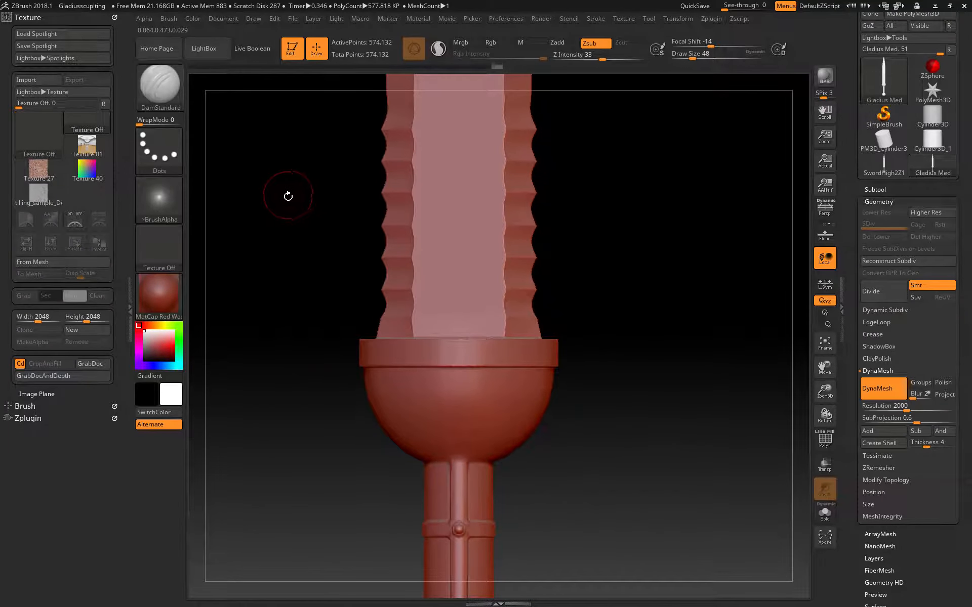
left_click_drag(289, 193, 301, 285, "alt")
key("shift")
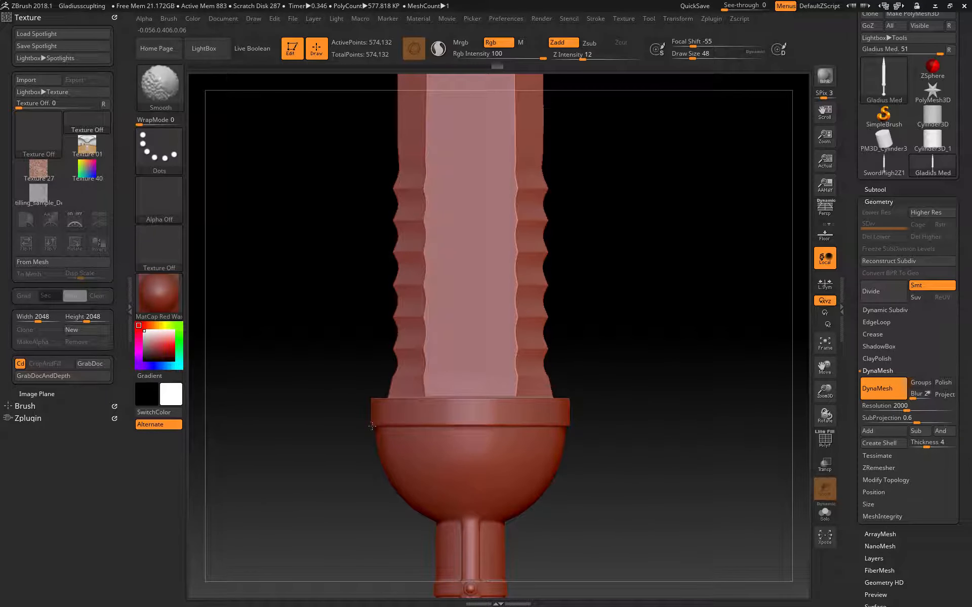
mouse_move(260, 472)
left_mouse_down("shift")
mouse_move(362, 462)
mouse_move(435, 430)
mouse_move(306, 481)
mouse_move(428, 405)
mouse_move(341, 479)
left_mouse_up("shift")
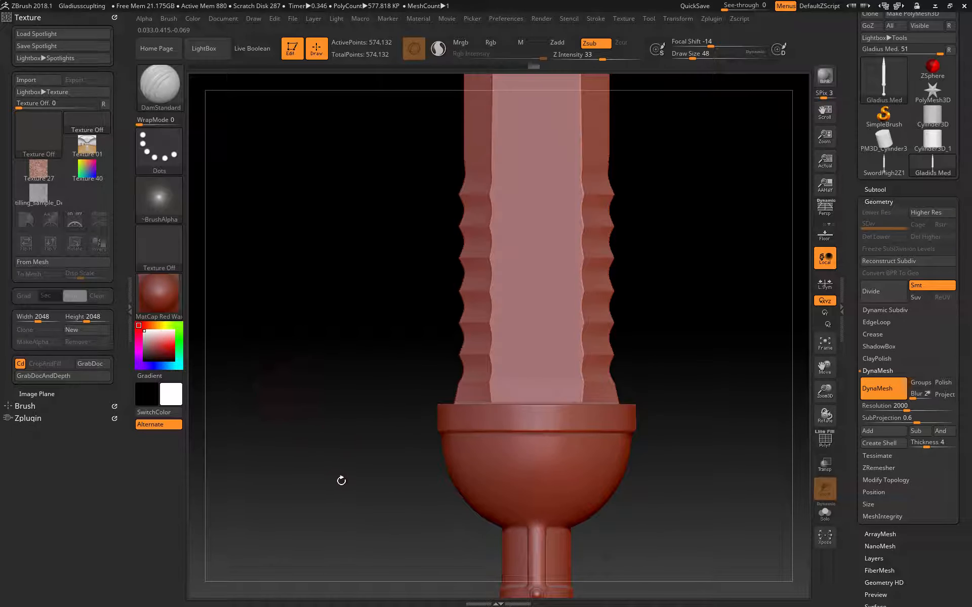
Step: Recompute the whole sword's DynaMesh at resolution 2000 so the smoothed areas get fresh topology
left_click_drag(297, 375, 304, 359)
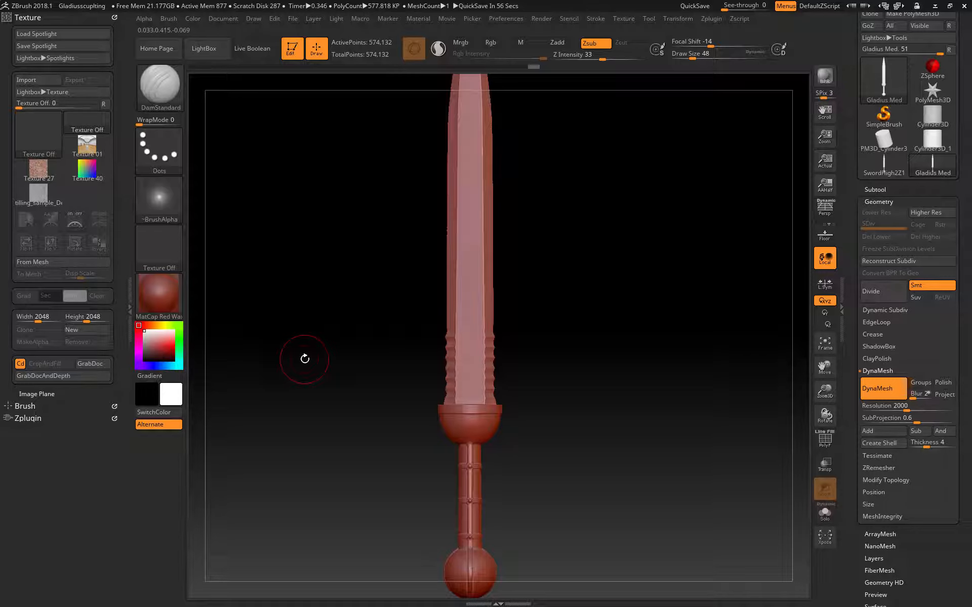
mouse_move(305, 358)
left_mouse_down()
mouse_move(354, 387)
mouse_move(356, 494)
mouse_move(310, 309)
mouse_move(320, 273)
mouse_move(325, 445)
left_mouse_up()
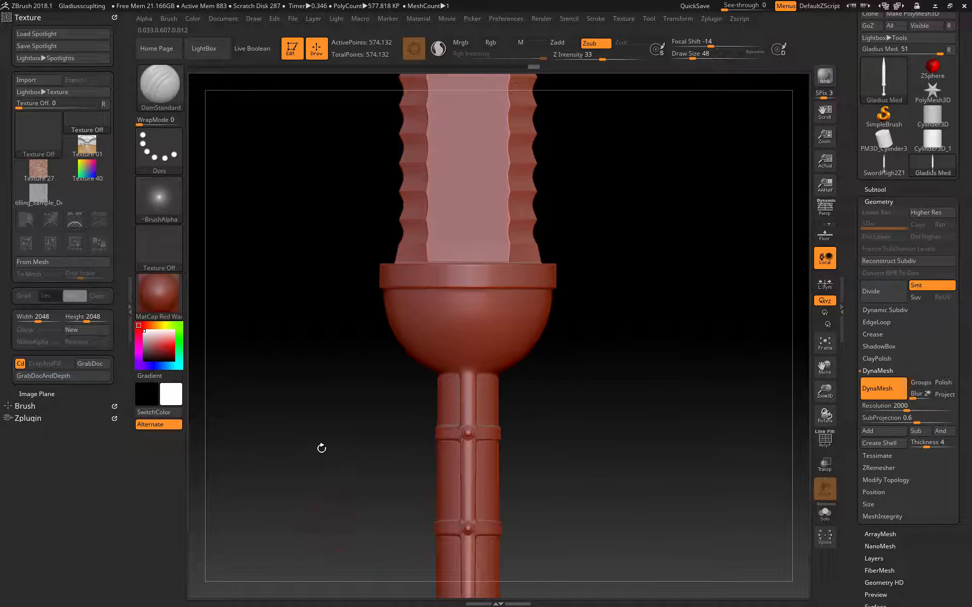
left_click_drag(321, 448, 307, 388)
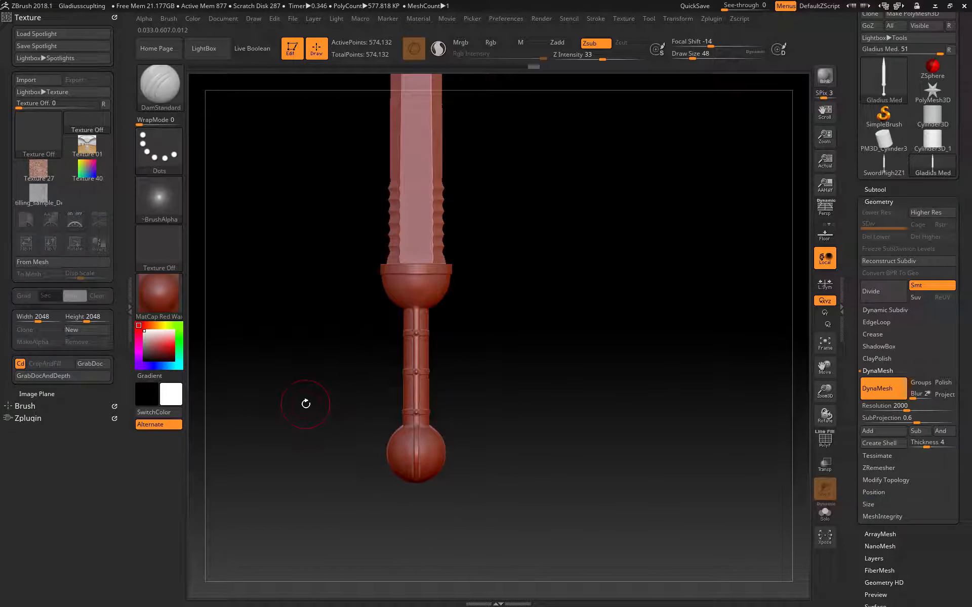
key("ctrl")
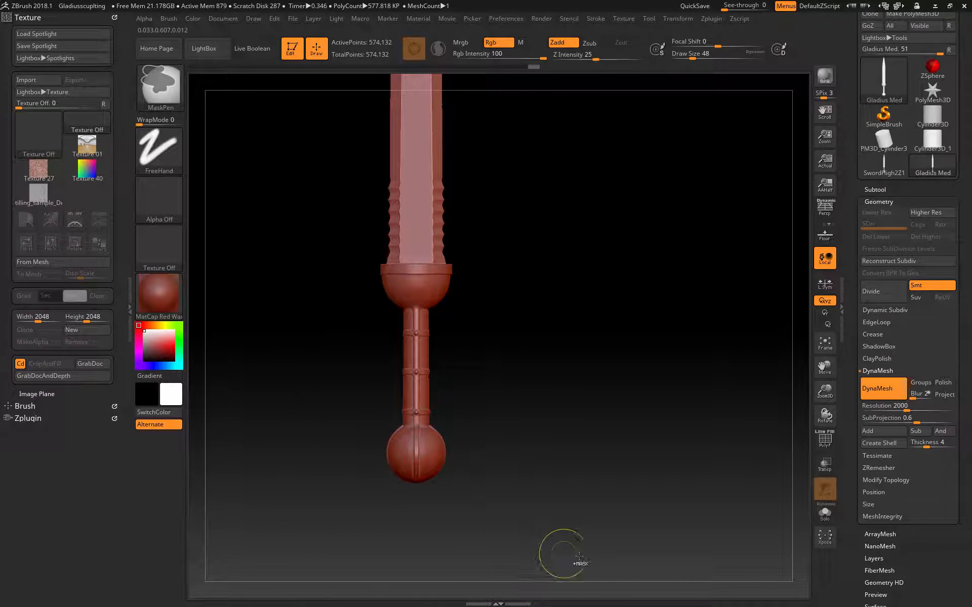
left_click_drag(598, 290, 509, 529, "ctrl")
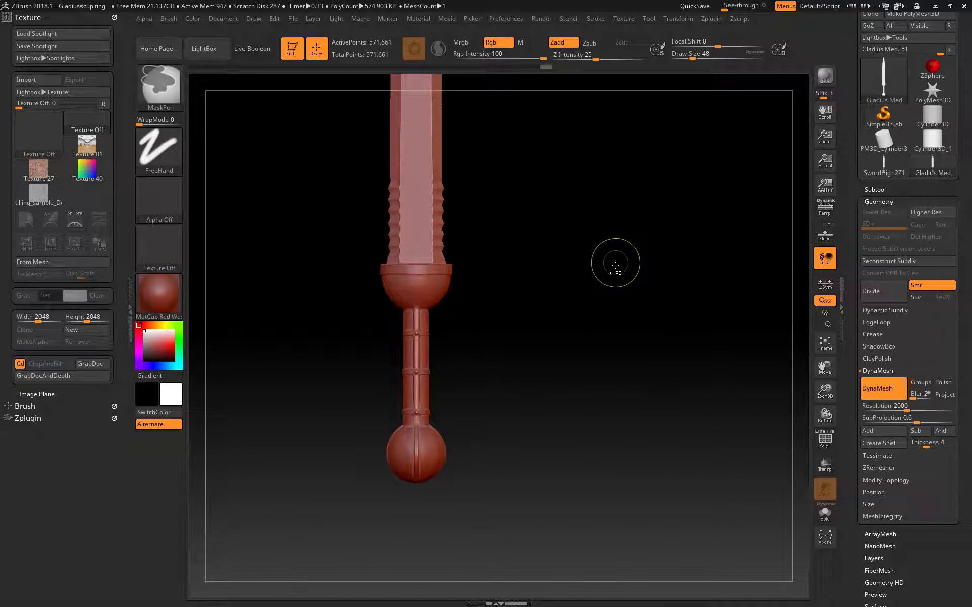
left_click_drag(605, 233, 511, 510, "ctrl")
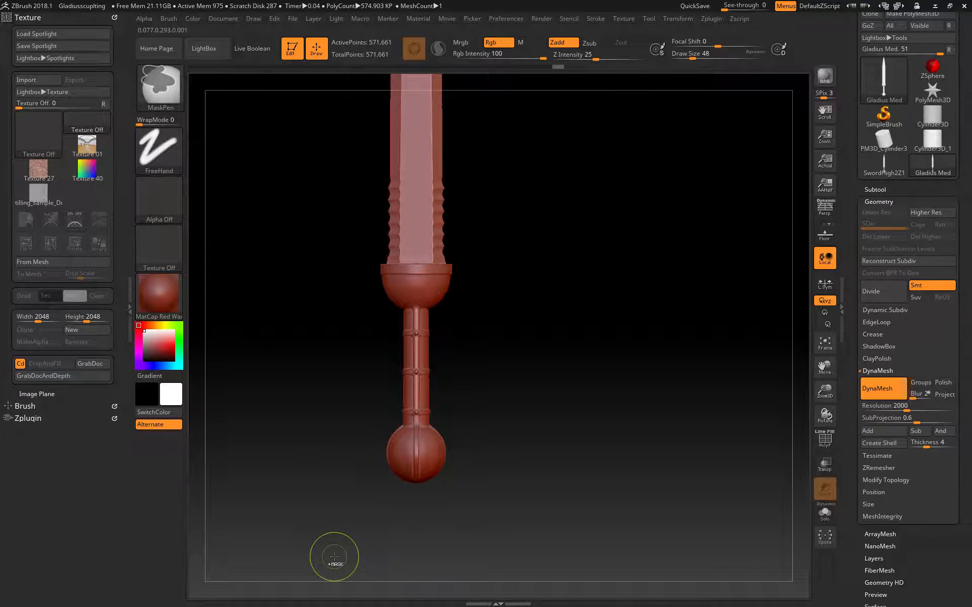
Step: Mask the grip and pommel up to the base of the guard bowl
mouse_move(563, 532)
left_mouse_down("ctrl")
mouse_move(325, 535)
mouse_move(298, 478)
mouse_move(304, 309)
left_mouse_up("ctrl")
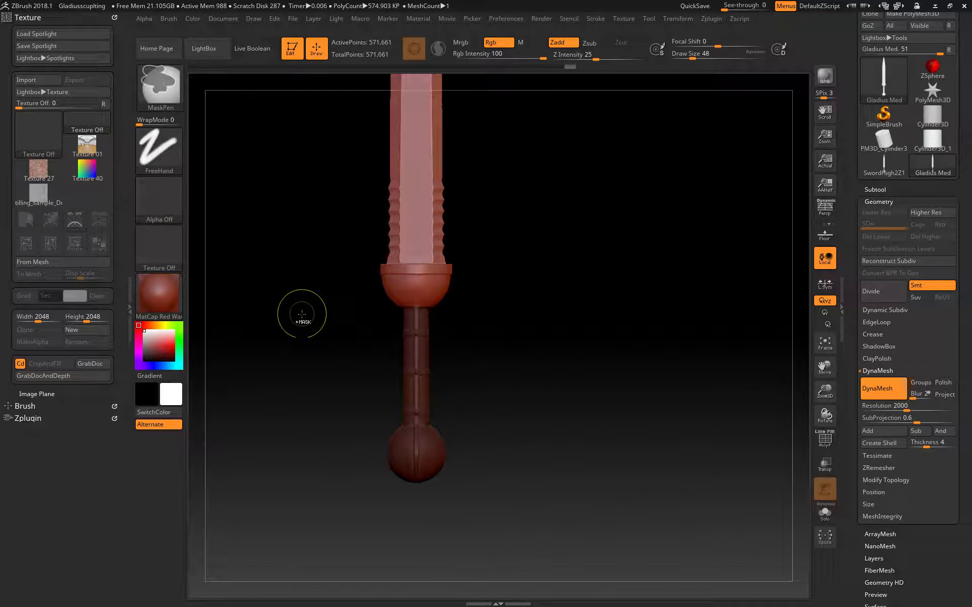
left_click_drag(296, 357, 297, 370, "alt")
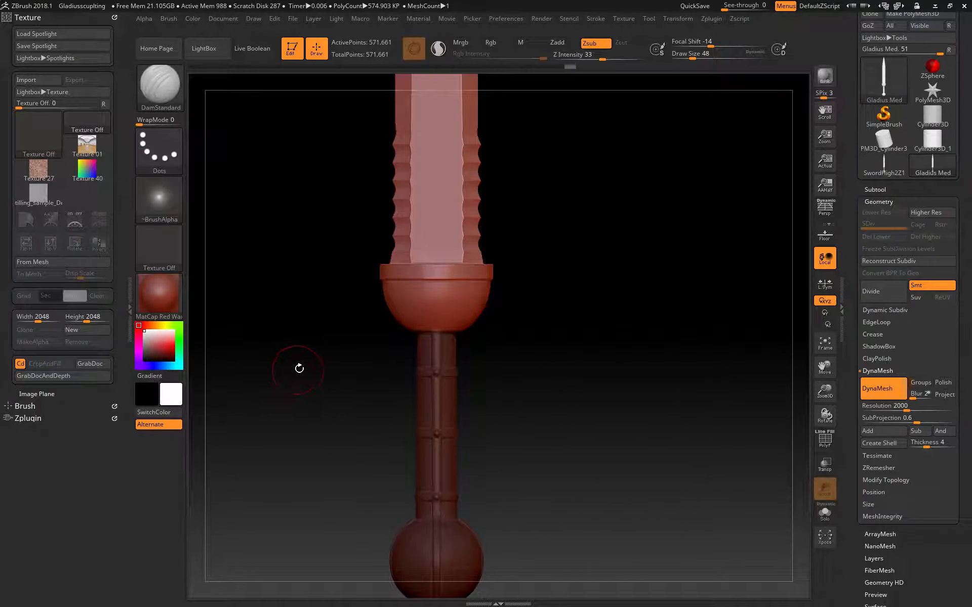
left_click_drag(306, 262, 240, 154, "alt")
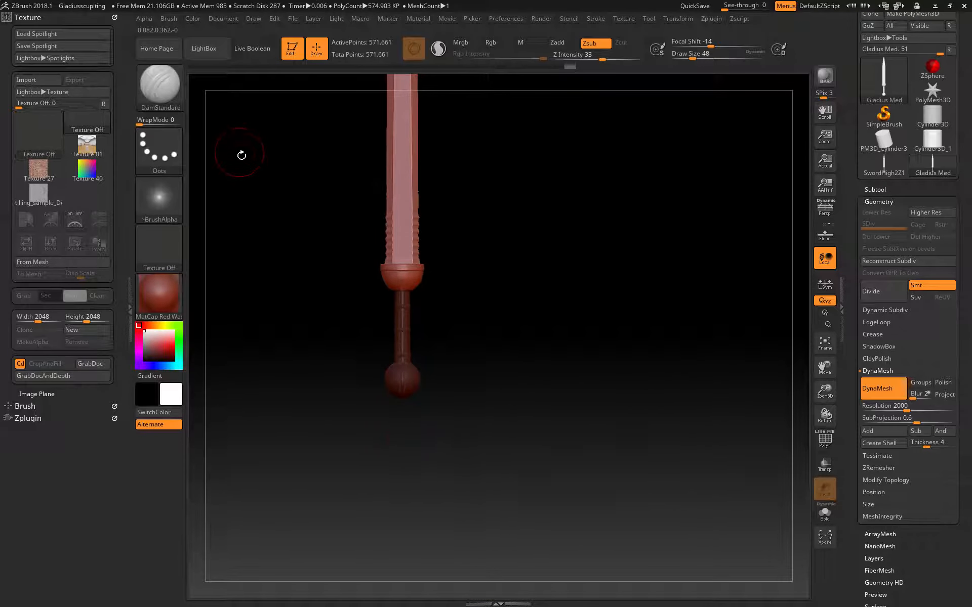
Step: Mask the blade and the guard rim and refine both mask borders so only the guard bowl stays editable
left_click_drag(273, 281, 284, 508, "alt")
mouse_move(526, 136)
left_mouse_down("ctrl")
mouse_move(434, 408)
mouse_move(339, 494)
left_mouse_up("ctrl")
left_click_drag(319, 405, 317, 542, "alt")
mouse_move(591, 457)
left_mouse_down("ctrl")
mouse_move(339, 508)
mouse_move(293, 393)
mouse_move(292, 473)
left_mouse_up("ctrl")
left_click_drag(684, 262, 296, 342, "ctrl")
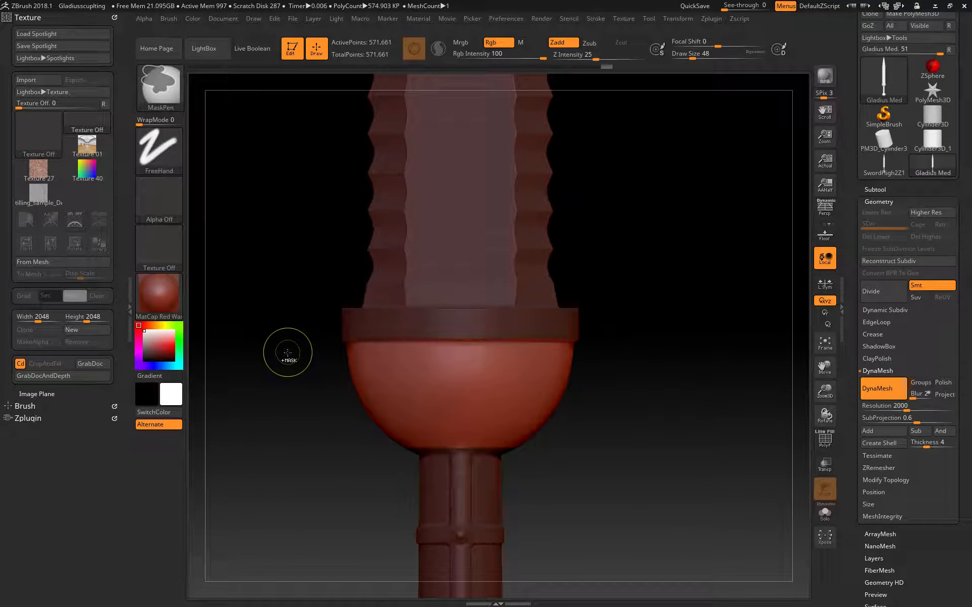
left_click_drag(679, 282, 278, 340, "ctrl")
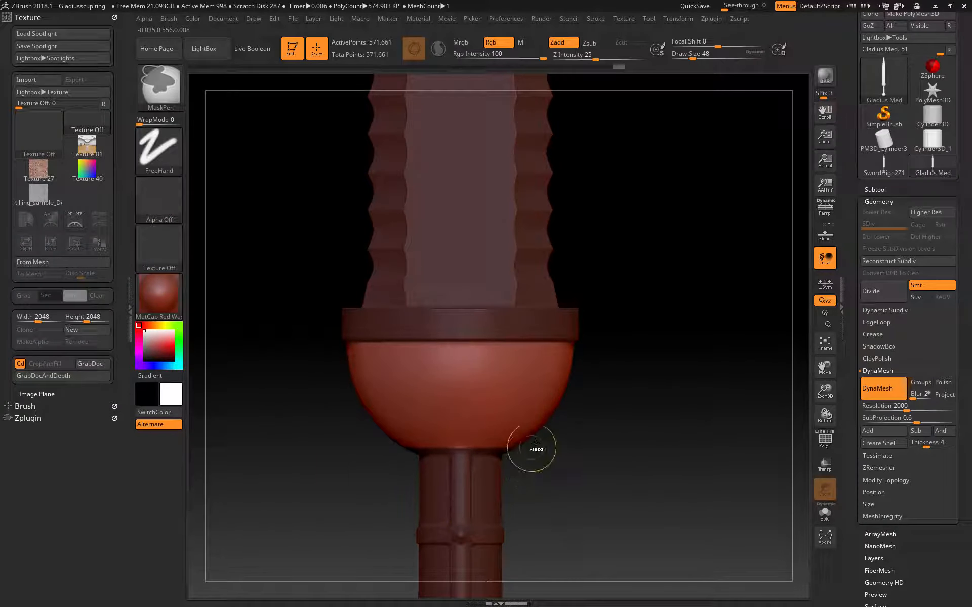
mouse_move(590, 408)
left_mouse_down("ctrl")
mouse_move(482, 444)
mouse_move(321, 449)
left_mouse_up("ctrl")
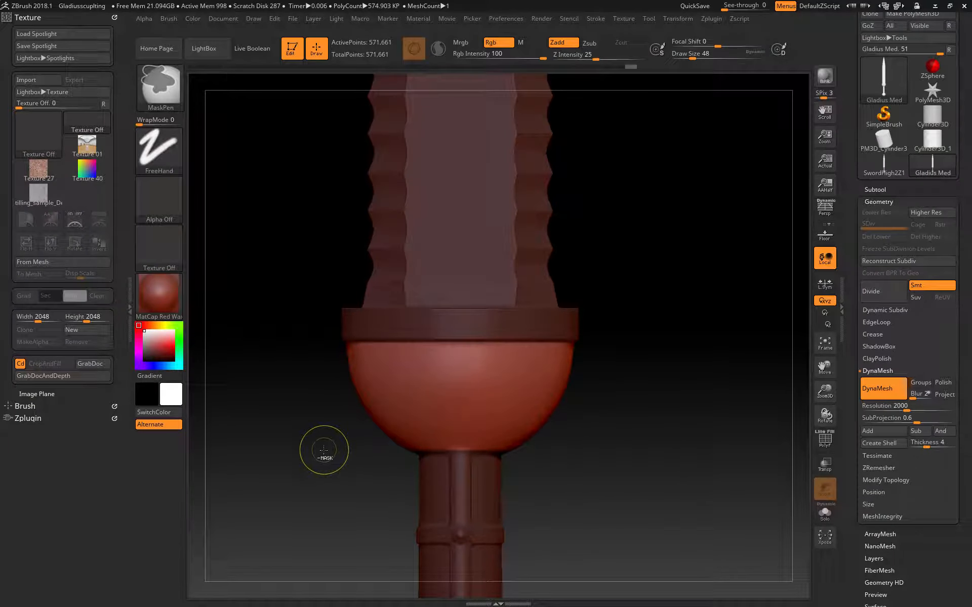
Step: Smooth the unmasked guard bowl just below the rim from several sides
mouse_move(297, 509)
left_mouse_down("alt")
mouse_move(256, 451)
mouse_move(203, 448)
mouse_move(258, 456)
mouse_move(232, 456)
mouse_move(249, 438)
left_mouse_up("alt")
key("shift")
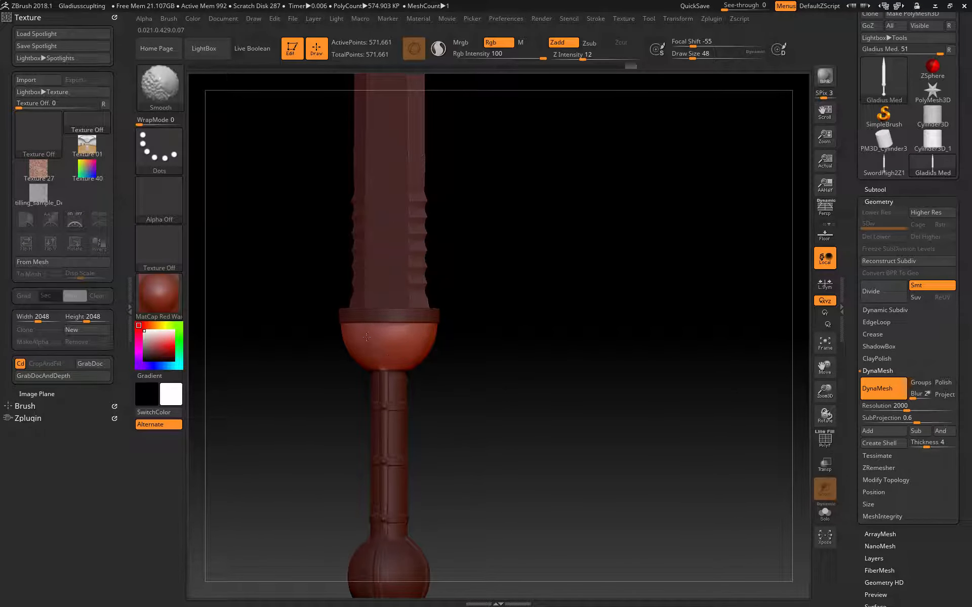
mouse_move(310, 471)
left_mouse_down()
mouse_move(284, 494)
mouse_move(271, 478)
left_mouse_up()
key("shift")
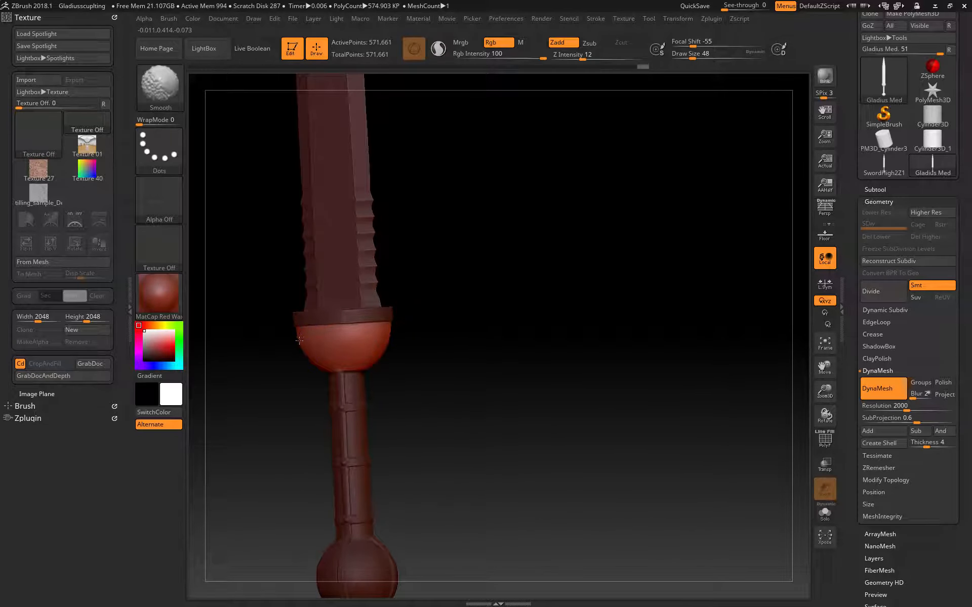
mouse_move(269, 425)
left_mouse_down()
mouse_move(238, 441)
mouse_move(237, 456)
mouse_move(218, 456)
mouse_move(280, 487)
mouse_move(414, 434)
left_mouse_up()
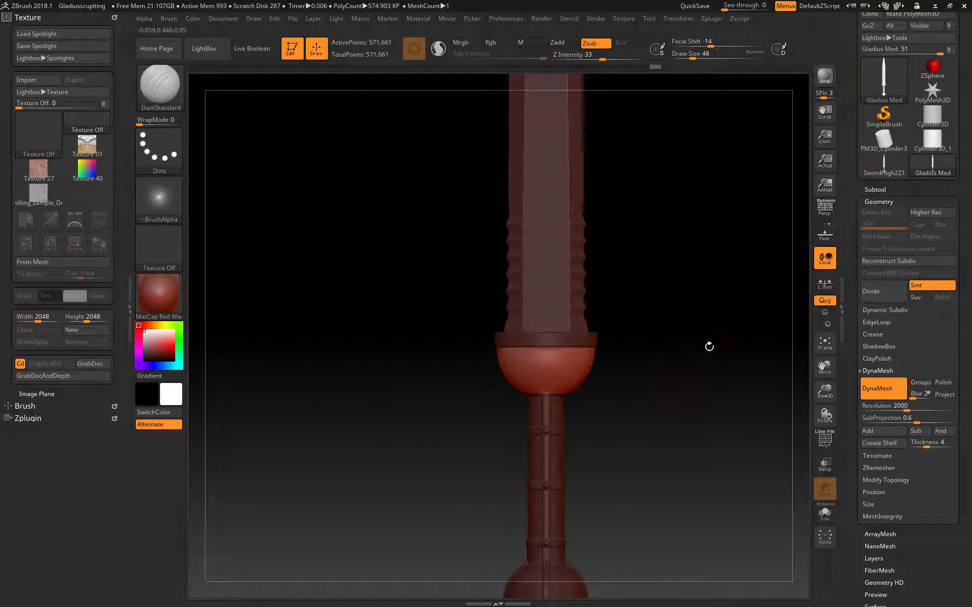
left_click_drag(709, 346, 594, 344, "alt")
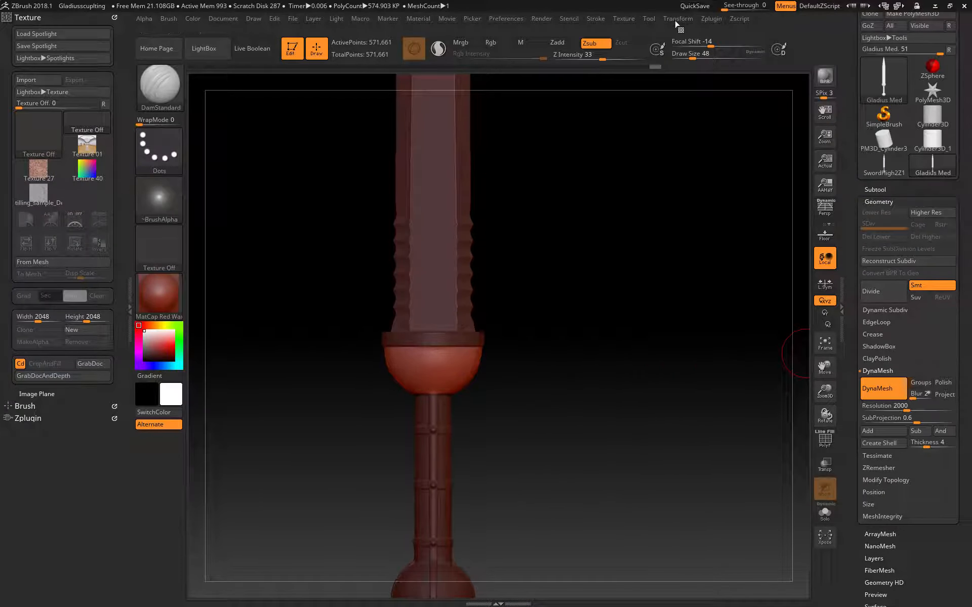
Step: Choose the DamStandard brush and set its draw size to 20 for carving the guard bowl
left_click_drag(568, 323, 580, 503, "alt")
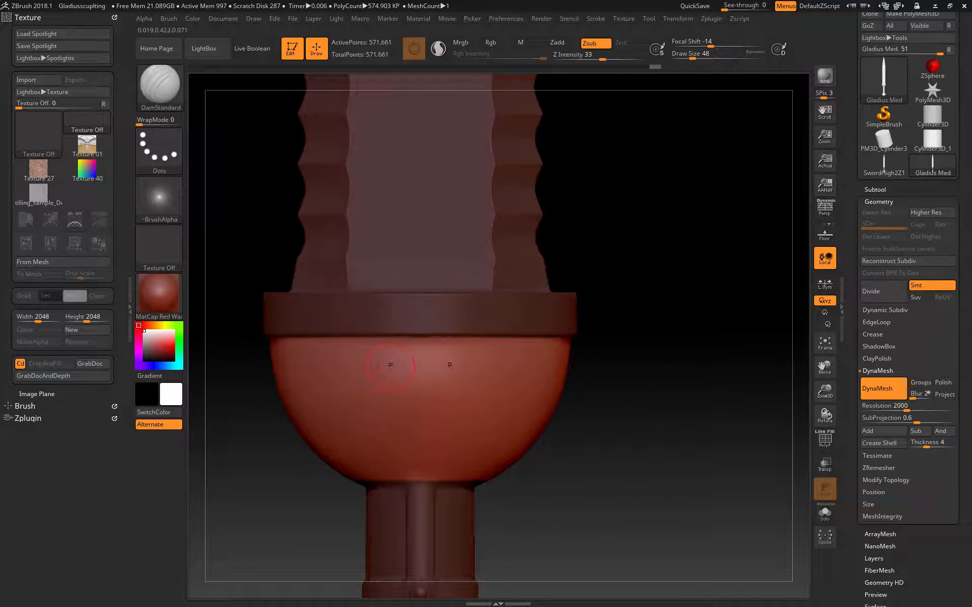
left_click(174, 94)
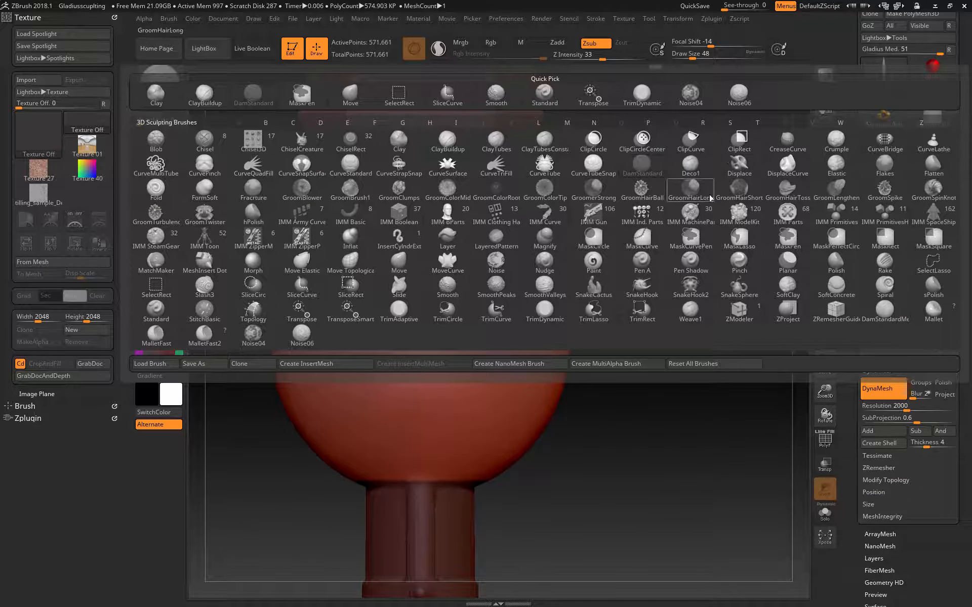
key("b")
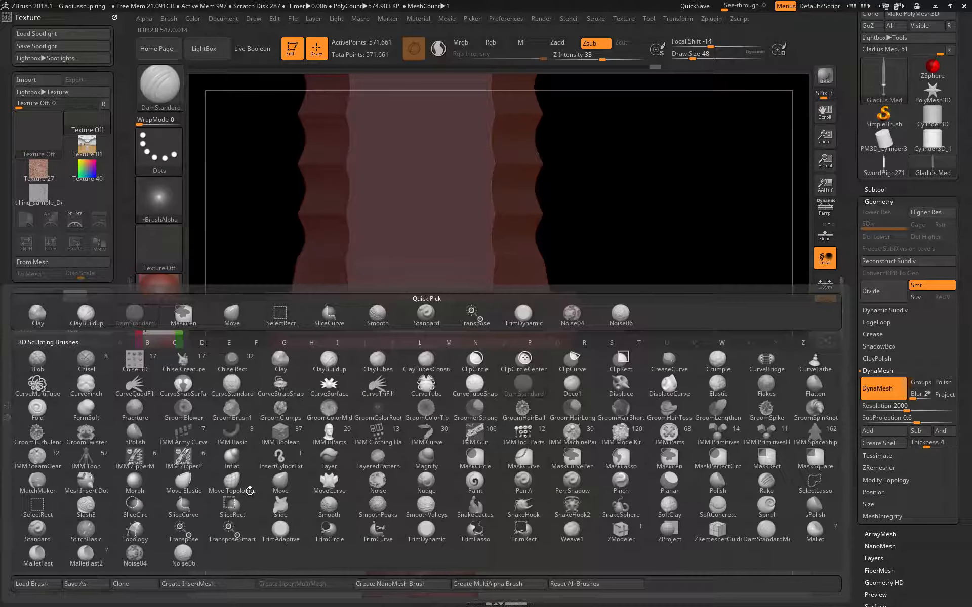
key("d")
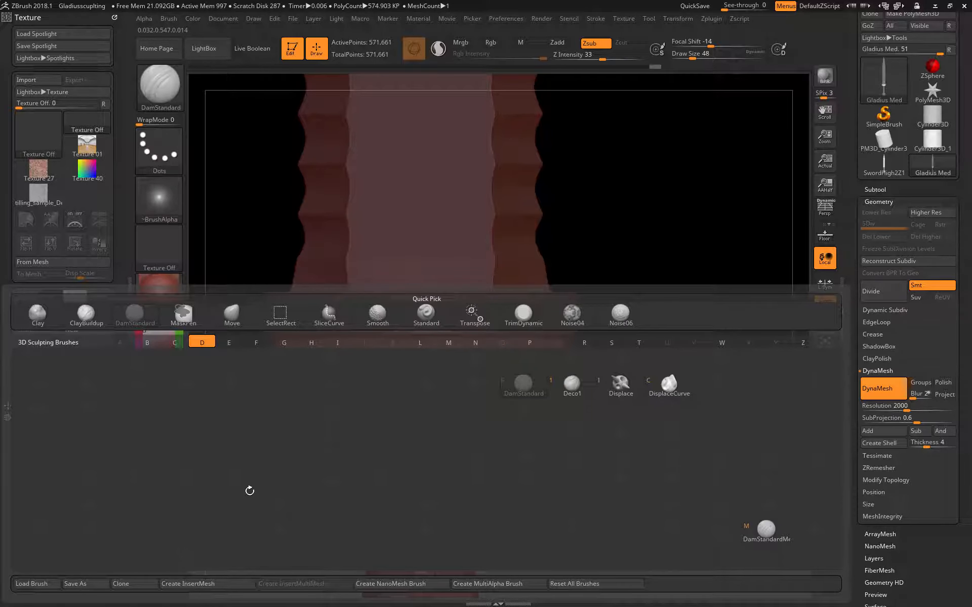
key("s")
key("Escape")
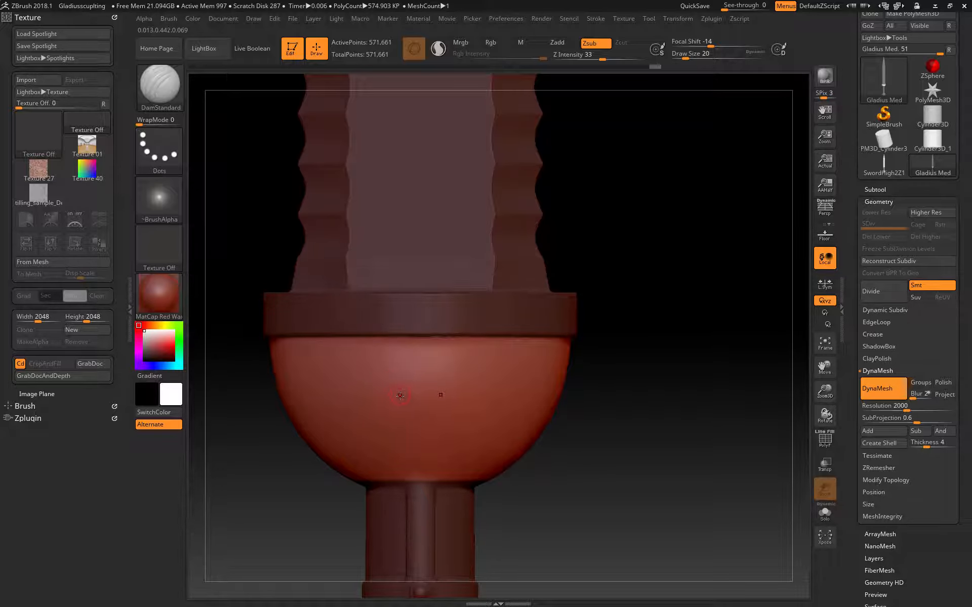
Step: Carve a mirrored scroll ornament with a small central circle and a stem below it on the front of the guard bowl
mouse_move(400, 395)
left_mouse_down()
mouse_move(396, 377)
mouse_move(348, 365)
mouse_move(372, 418)
mouse_move(399, 443)
mouse_move(365, 453)
mouse_move(375, 442)
left_mouse_up()
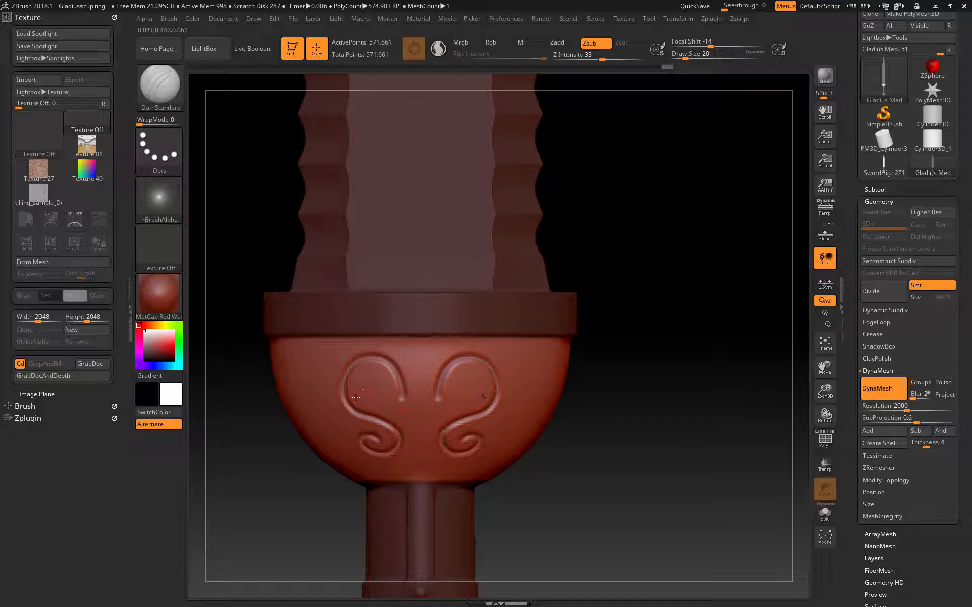
mouse_move(403, 398)
left_mouse_down()
mouse_move(427, 400)
mouse_move(394, 343)
mouse_move(348, 341)
mouse_move(320, 387)
mouse_move(338, 418)
mouse_move(357, 423)
mouse_move(346, 439)
mouse_move(357, 465)
mouse_move(391, 461)
left_mouse_up()
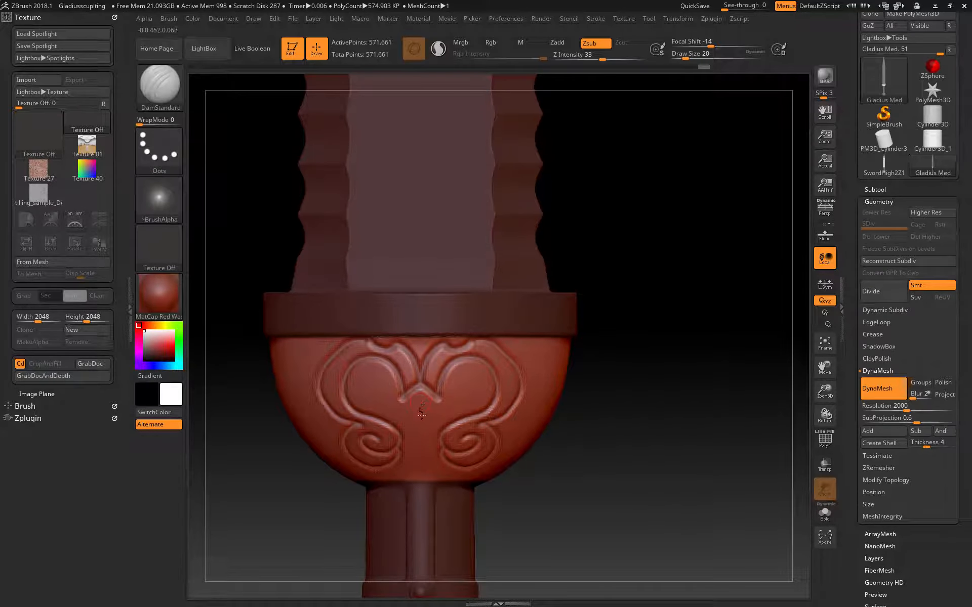
mouse_move(421, 411)
left_mouse_down()
mouse_move(437, 416)
mouse_move(420, 402)
left_mouse_up()
mouse_move(413, 409)
left_mouse_down()
mouse_move(387, 411)
mouse_move(376, 379)
mouse_move(393, 412)
mouse_move(363, 389)
mouse_move(349, 407)
left_mouse_up()
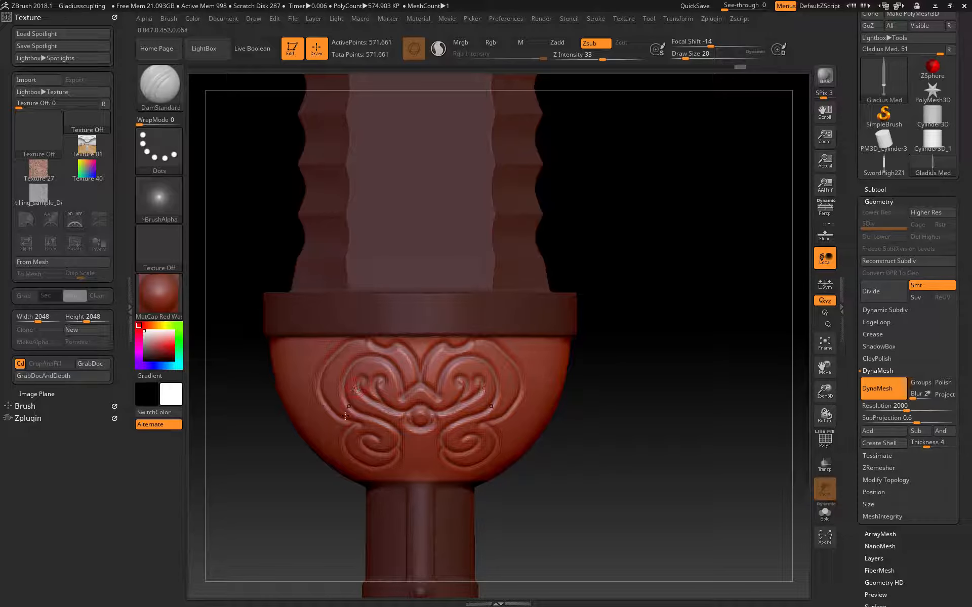
left_click_drag(410, 439, 414, 477)
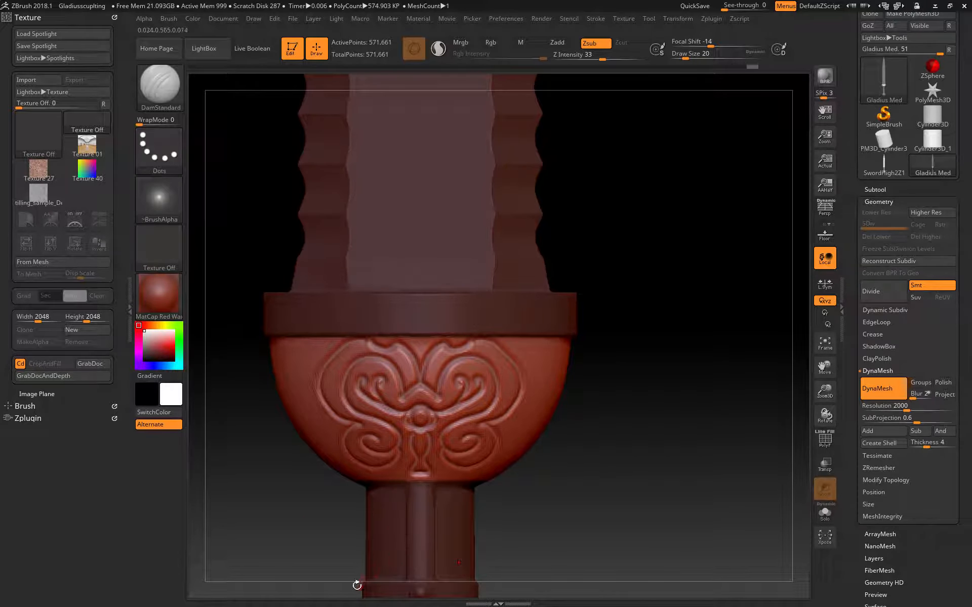
Step: Extend the carved scroll pattern around the plain side of the guard bowl
left_click_drag(335, 597, 299, 593)
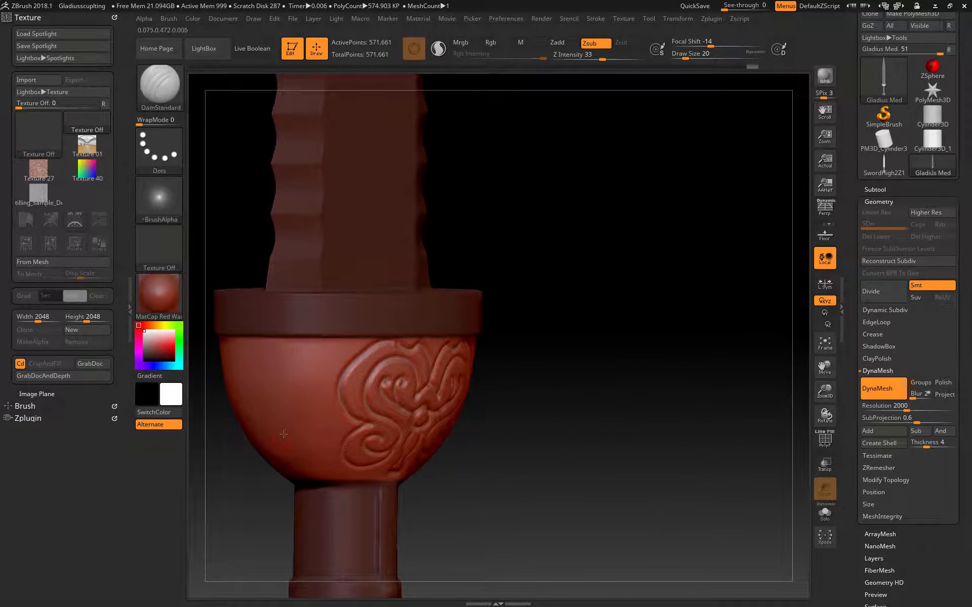
mouse_move(315, 360)
left_mouse_down()
mouse_move(312, 400)
mouse_move(327, 426)
mouse_move(310, 456)
left_mouse_up()
mouse_move(259, 523)
left_mouse_down()
mouse_move(232, 518)
mouse_move(252, 558)
mouse_move(228, 375)
mouse_move(319, 469)
mouse_move(298, 506)
mouse_move(291, 485)
mouse_move(304, 482)
mouse_move(276, 490)
mouse_move(284, 483)
left_mouse_up()
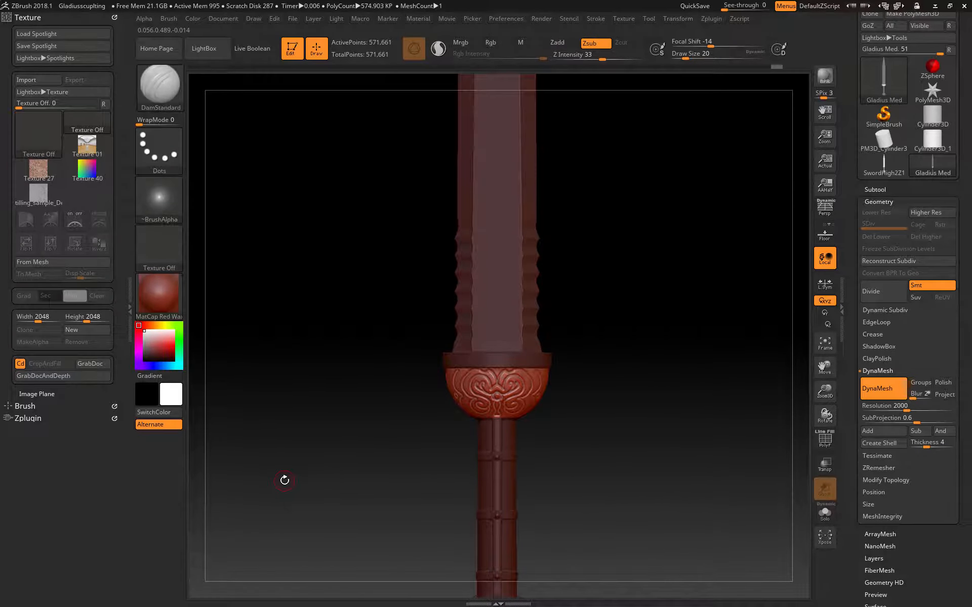
Step: Undo all the scroll carving strokes on the guard bowl
key("ctrl")
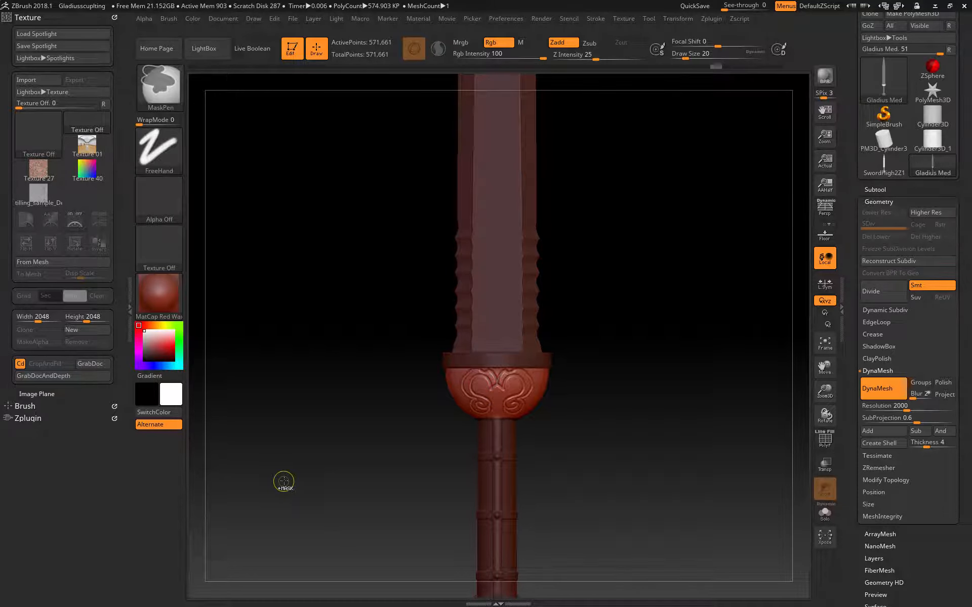
key("ctrl+z")
key("ctrl+z")
key("ctrl+z")
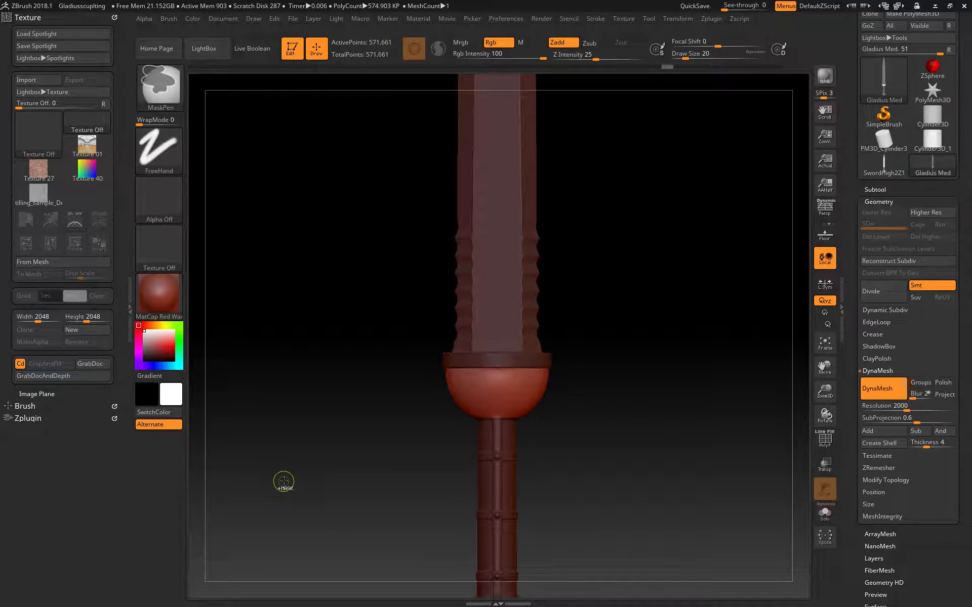
Step: Set the sculpting symmetry to mirror strokes across both the X and Z axes
left_click(678, 18)
left_click(749, 286)
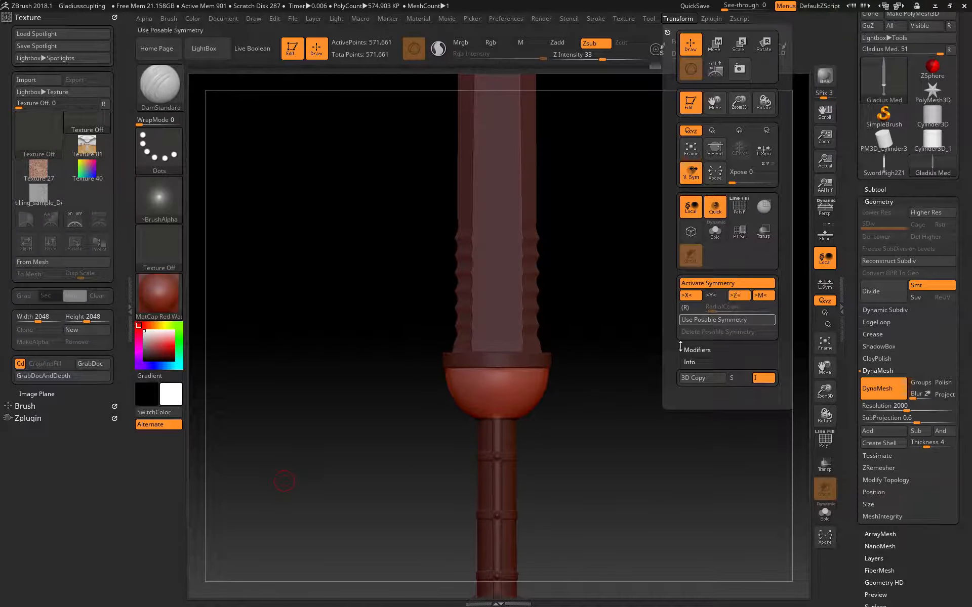
left_click_drag(329, 447, 291, 426)
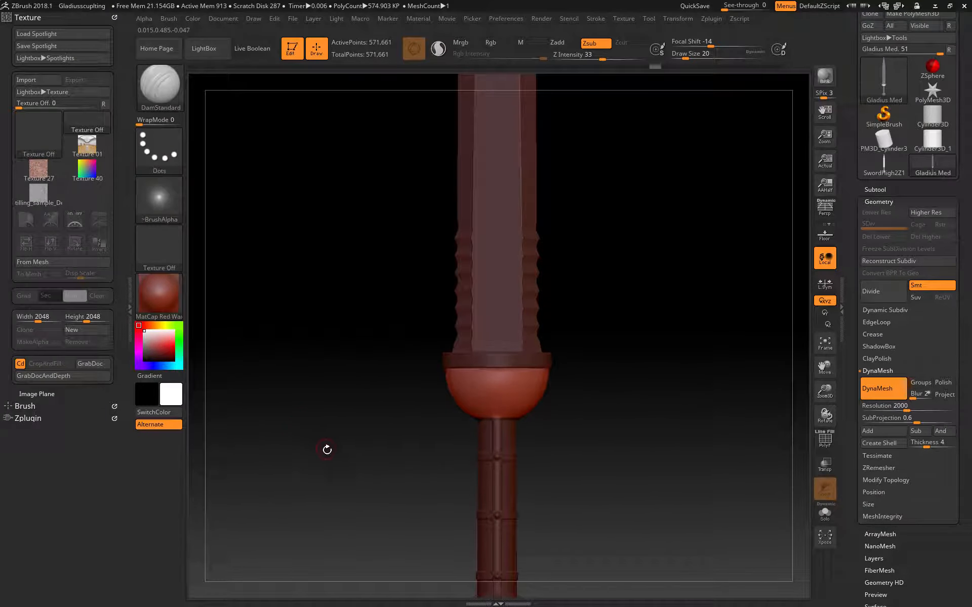
Step: Carve a mirrored scroll outline on the front of the guard bowl, with curls branching toward both sides and the base
left_click_drag(358, 404, 318, 501, "alt")
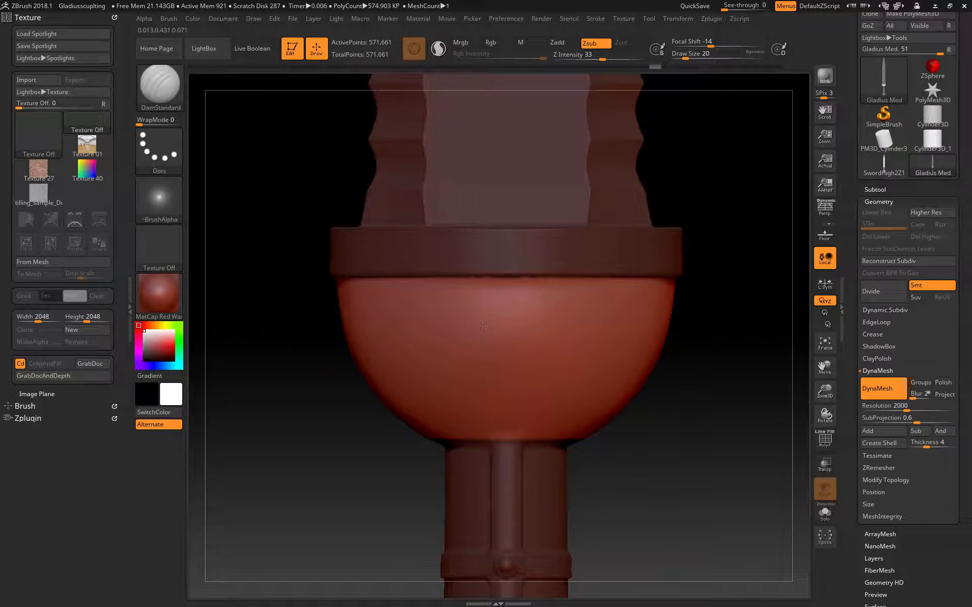
mouse_move(483, 326)
left_mouse_down()
mouse_move(467, 334)
mouse_move(471, 350)
mouse_move(502, 336)
mouse_move(501, 310)
mouse_move(483, 290)
mouse_move(448, 316)
mouse_move(429, 295)
mouse_move(440, 319)
mouse_move(428, 356)
mouse_move(466, 384)
mouse_move(480, 378)
mouse_move(488, 408)
mouse_move(432, 418)
left_mouse_up()
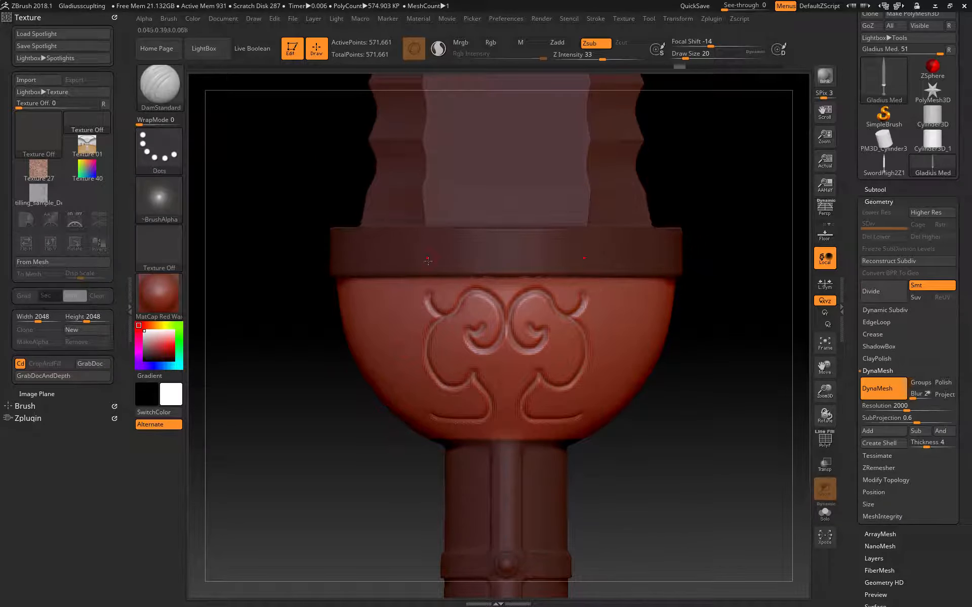
mouse_move(427, 289)
left_mouse_down()
mouse_move(415, 319)
mouse_move(388, 326)
mouse_move(393, 313)
left_mouse_up()
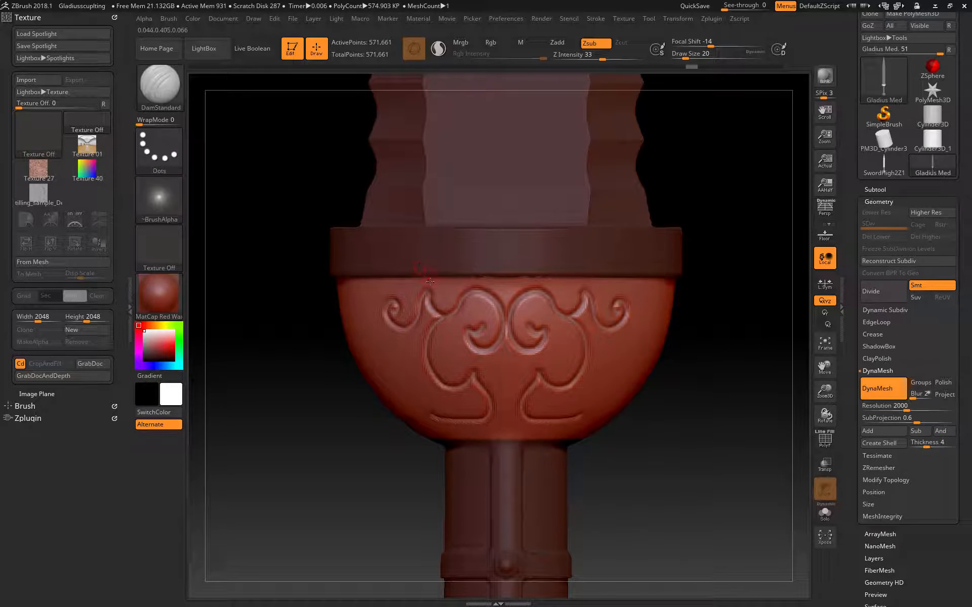
mouse_move(429, 281)
left_mouse_down()
mouse_move(449, 296)
mouse_move(438, 300)
left_mouse_up()
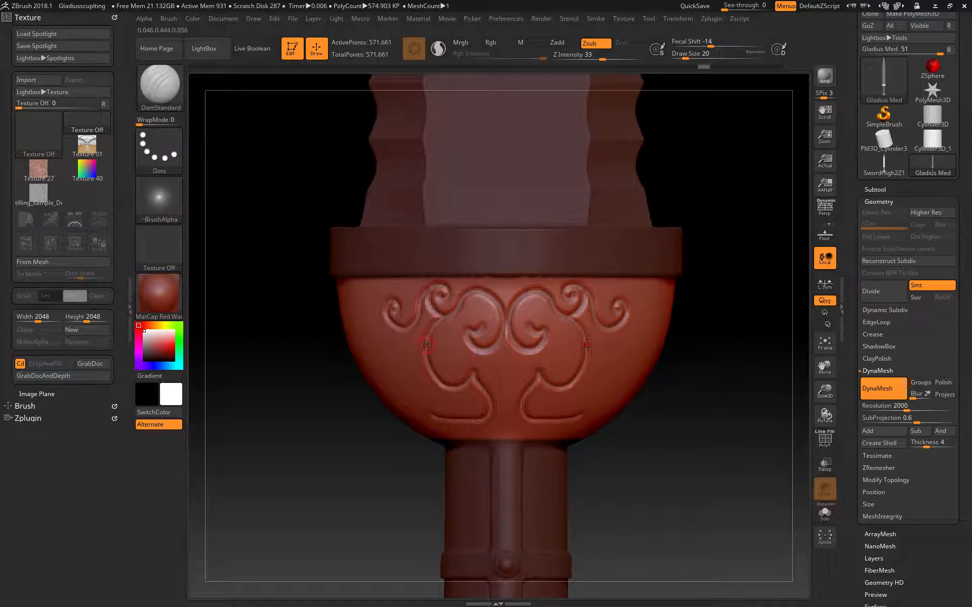
mouse_move(426, 345)
left_mouse_down()
mouse_move(388, 381)
mouse_move(399, 358)
mouse_move(401, 371)
left_mouse_up()
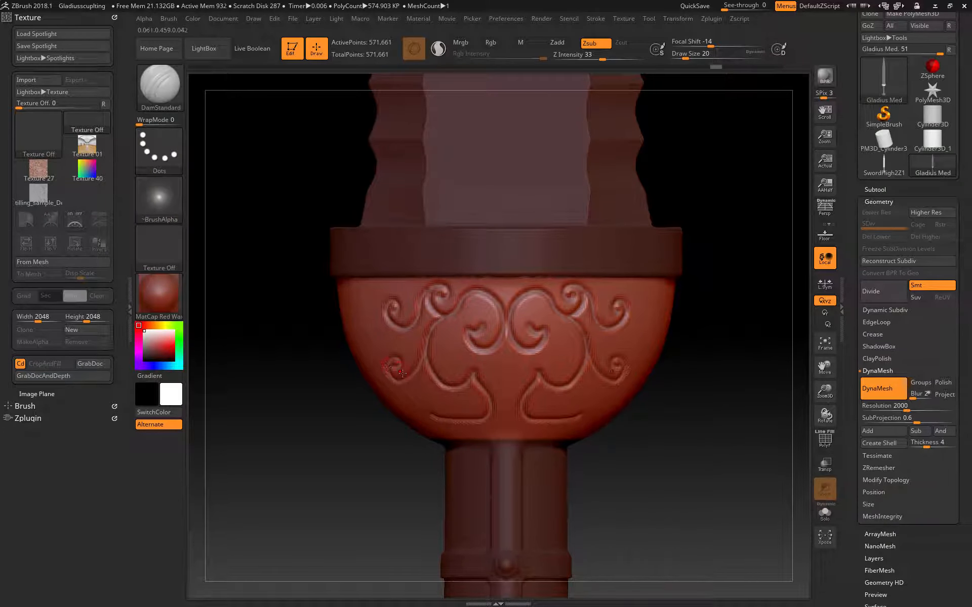
mouse_move(488, 416)
left_mouse_down()
mouse_move(456, 435)
mouse_move(435, 425)
left_mouse_up()
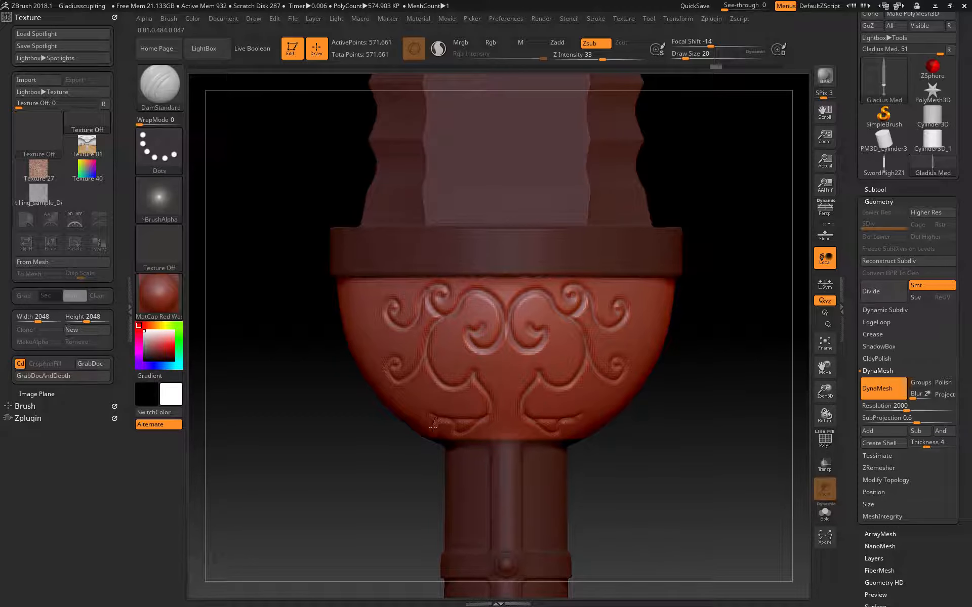
Step: Fill the front ornament with inner scroll details, a central circle with a stem below it, and small accent curls around the edges
left_click_drag(345, 457, 354, 445)
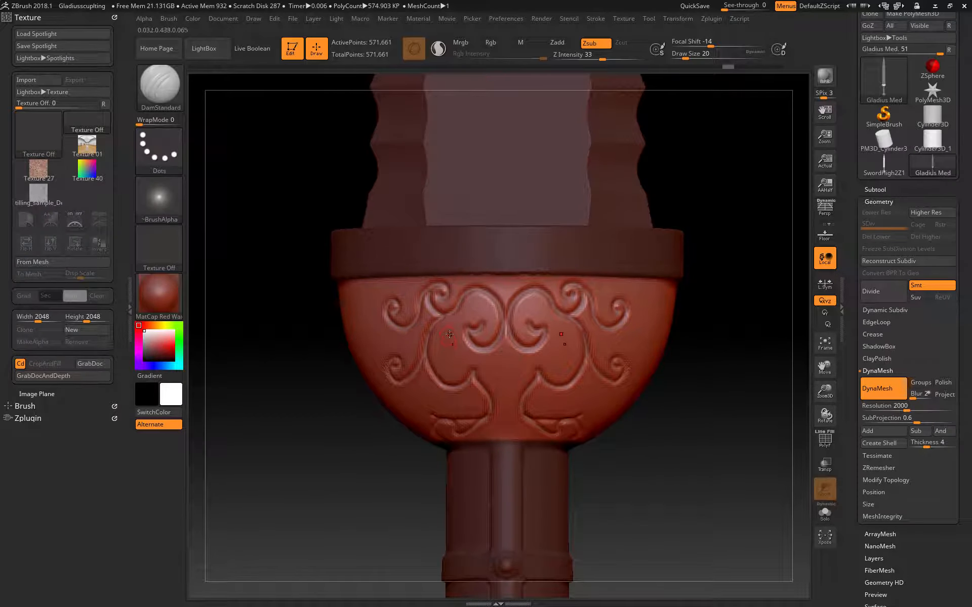
mouse_move(449, 334)
left_mouse_down()
mouse_move(446, 366)
mouse_move(462, 357)
mouse_move(442, 319)
left_mouse_up()
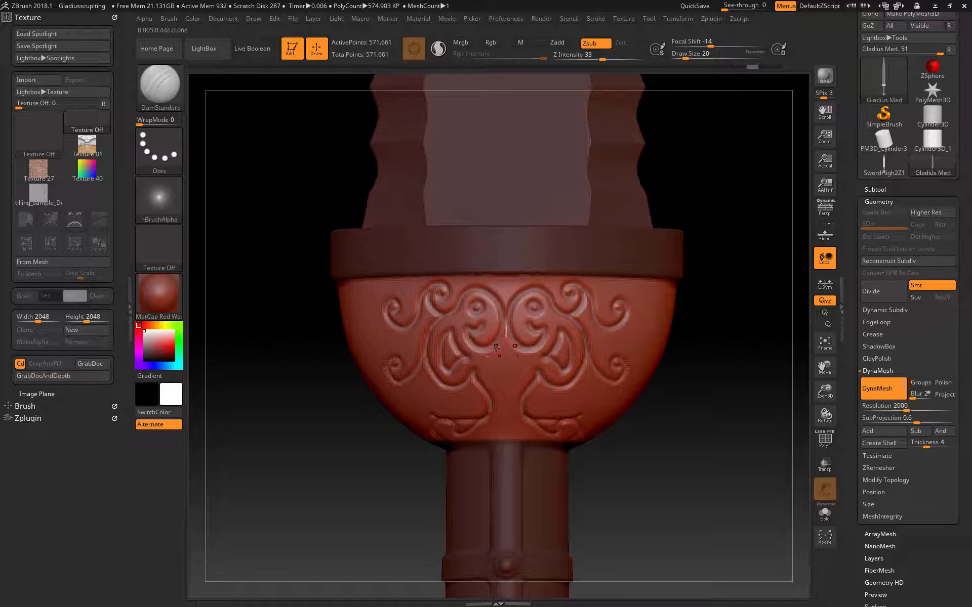
mouse_move(509, 362)
left_mouse_down()
mouse_move(519, 372)
mouse_move(512, 387)
mouse_move(474, 435)
left_mouse_up()
left_click_drag(346, 468, 350, 457)
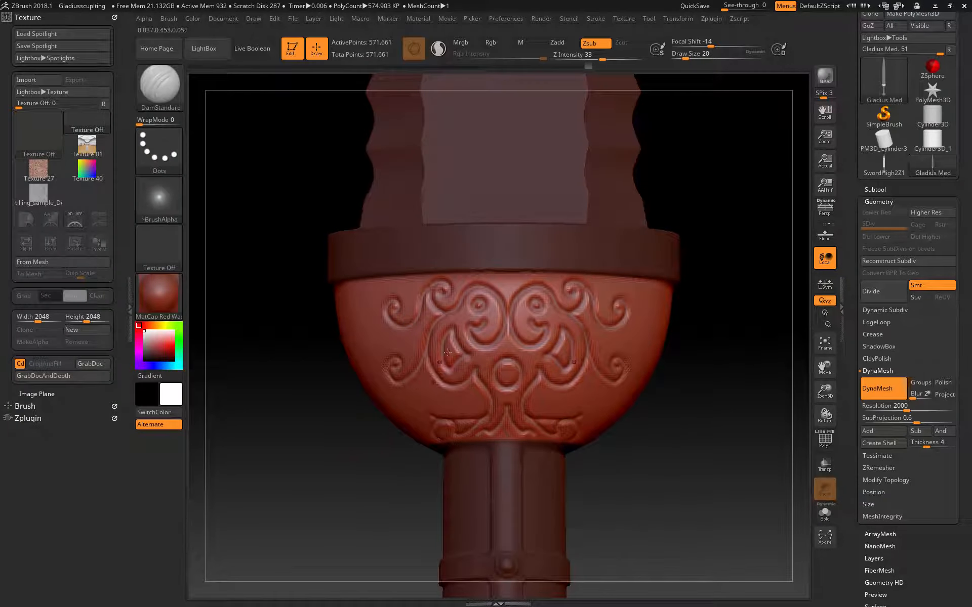
mouse_move(430, 413)
left_mouse_down()
mouse_move(435, 403)
mouse_move(431, 429)
left_mouse_up()
left_click_drag(415, 382, 405, 393)
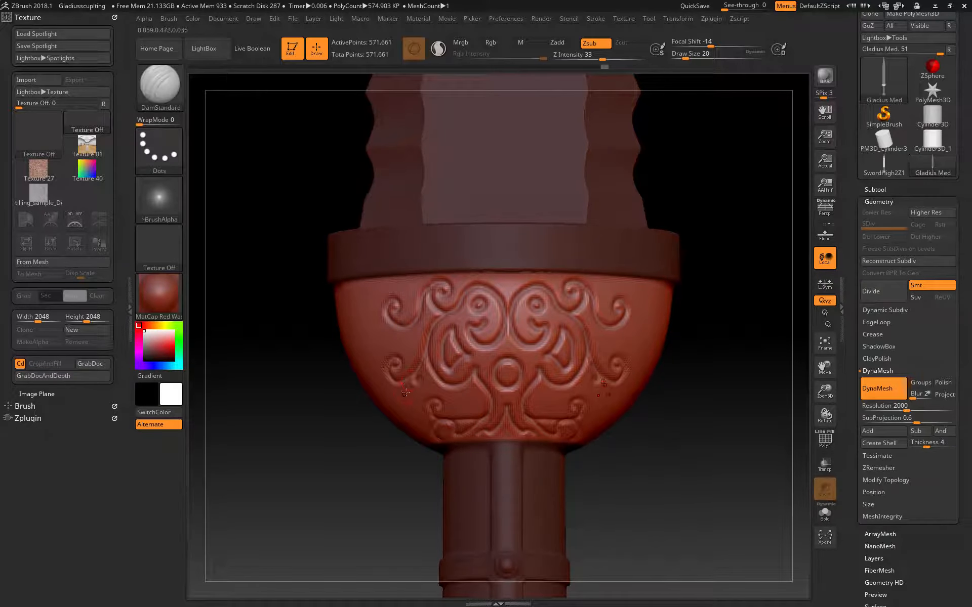
left_click_drag(411, 326, 389, 340)
Step: Carve a mirrored ornament on the narrow side of the guard bowl, with wing-like curves around a central column of rounded shapes
left_click_drag(340, 481, 373, 445)
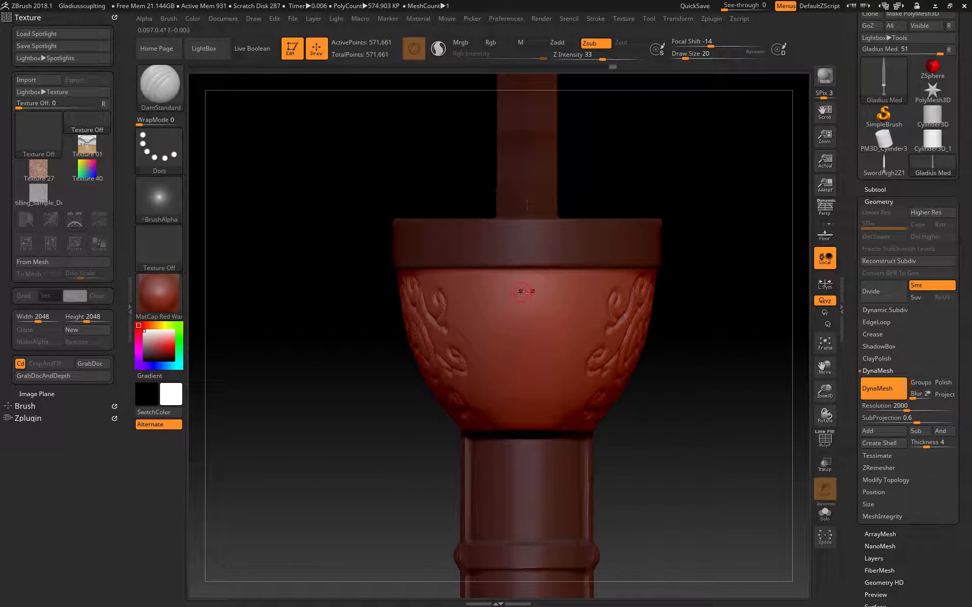
mouse_move(600, 280)
left_mouse_down()
mouse_move(568, 318)
mouse_move(561, 402)
mouse_move(544, 423)
mouse_move(524, 411)
mouse_move(521, 353)
mouse_move(539, 377)
mouse_move(542, 357)
mouse_move(528, 345)
mouse_move(540, 314)
mouse_move(531, 311)
mouse_move(557, 279)
mouse_move(593, 280)
left_mouse_up()
mouse_move(515, 290)
left_mouse_down()
mouse_move(534, 279)
mouse_move(519, 292)
left_mouse_up()
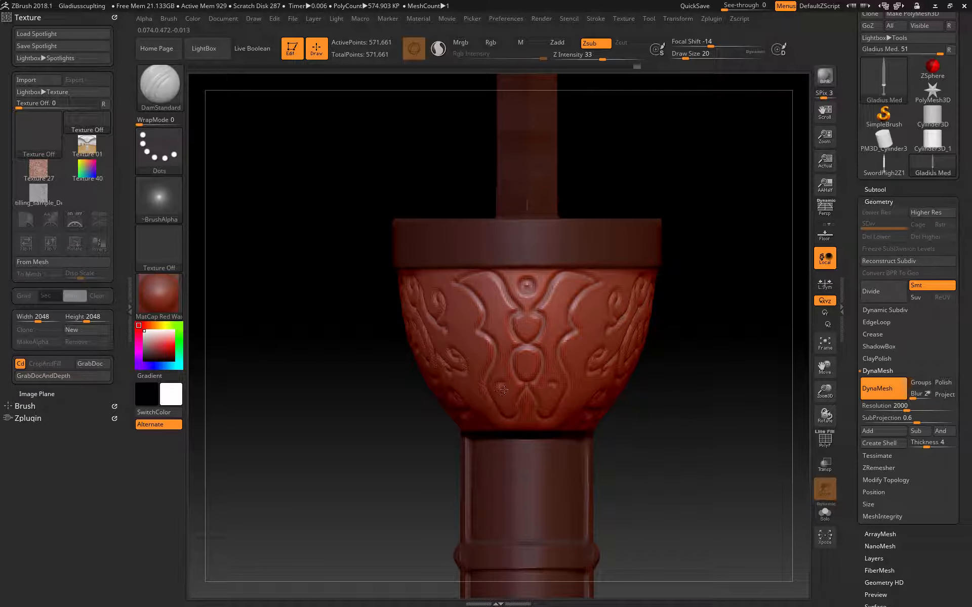
Step: Return to the front of the guard bowl and choose the ClayBuildup brush
left_click_drag(398, 438, 358, 480)
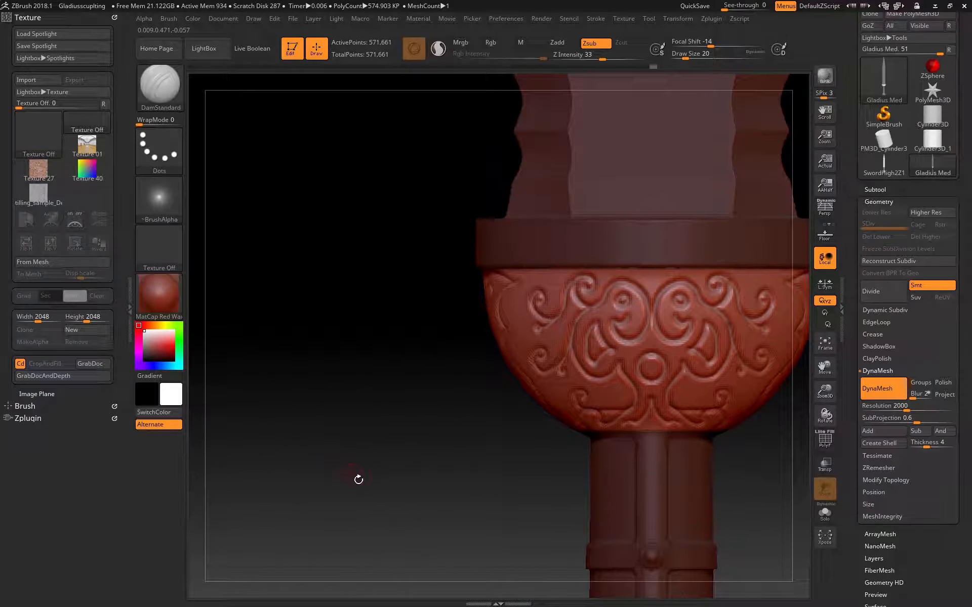
left_click_drag(409, 539, 274, 455)
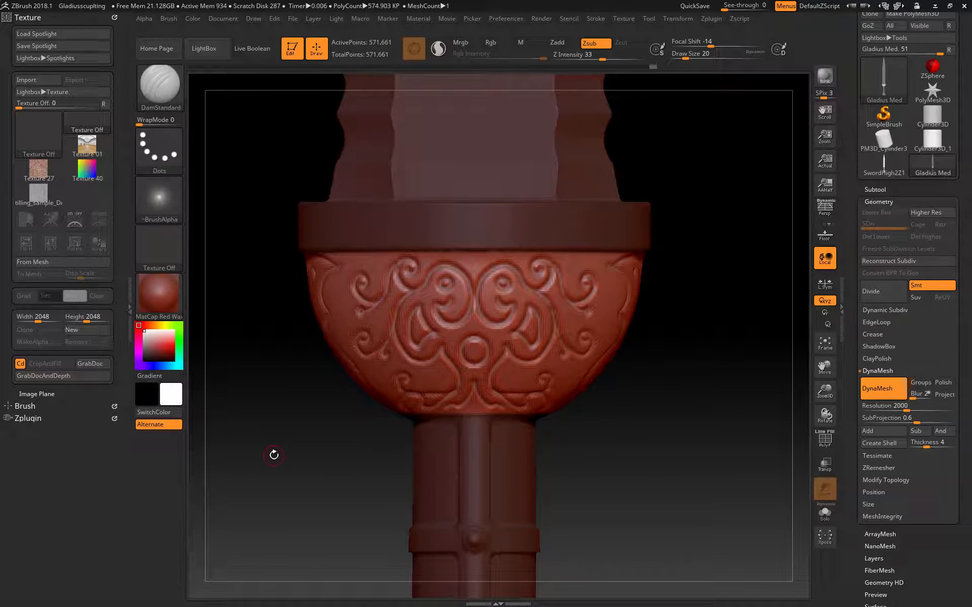
key("b")
key("c")
key("b")
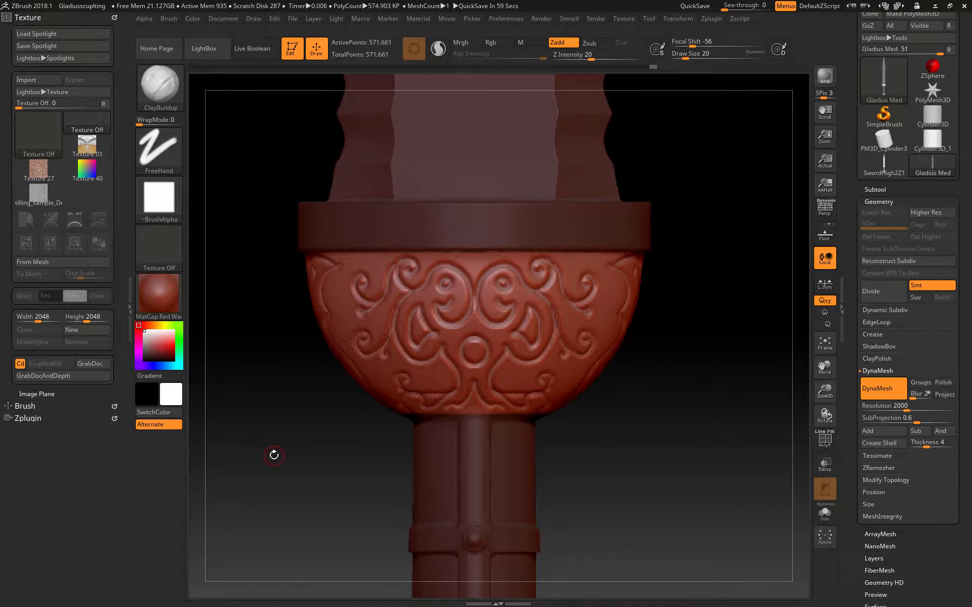
key("b")
key("c")
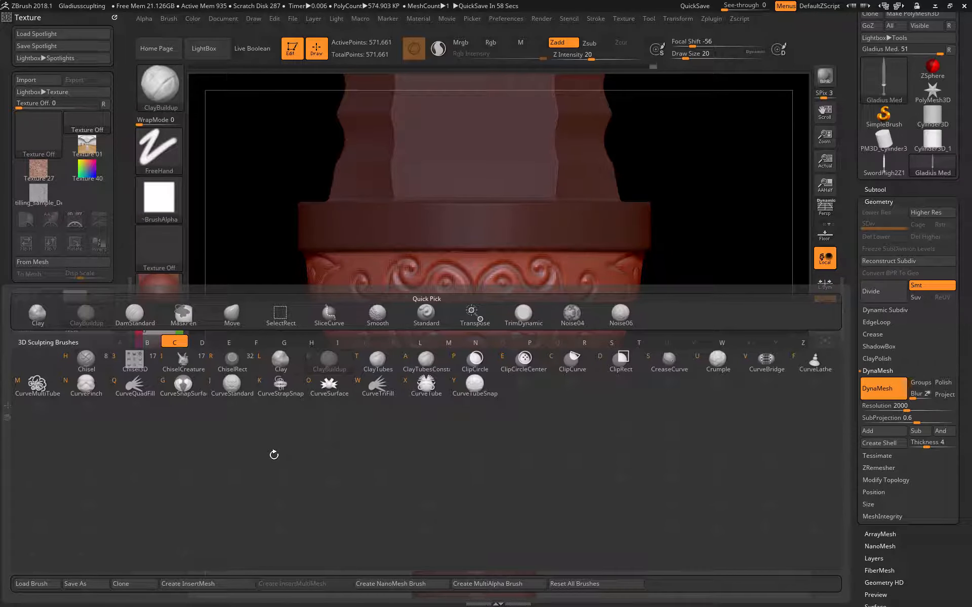
left_click(274, 455)
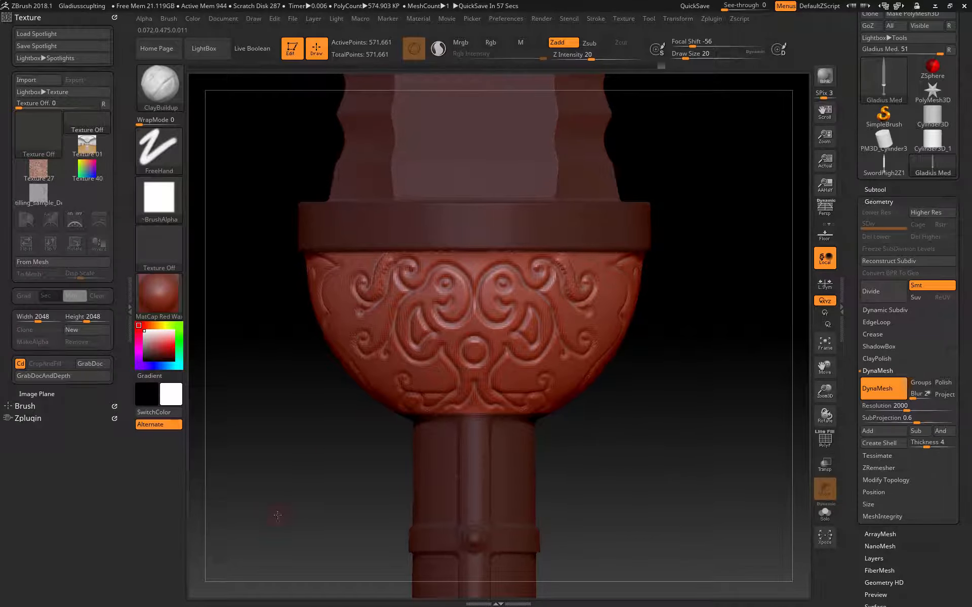
Step: Build up and smooth the front scroll relief with ClayBuildup, reducing the draw size to 12 and 10 for finer areas
left_click_drag(278, 516, 282, 515)
left_click_drag(391, 265, 387, 264, "shift")
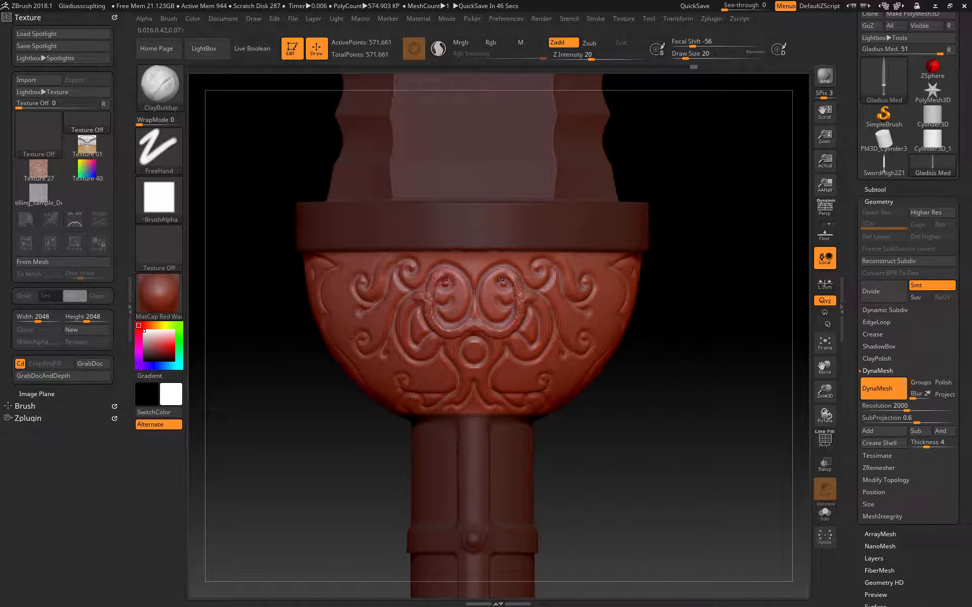
key("shift")
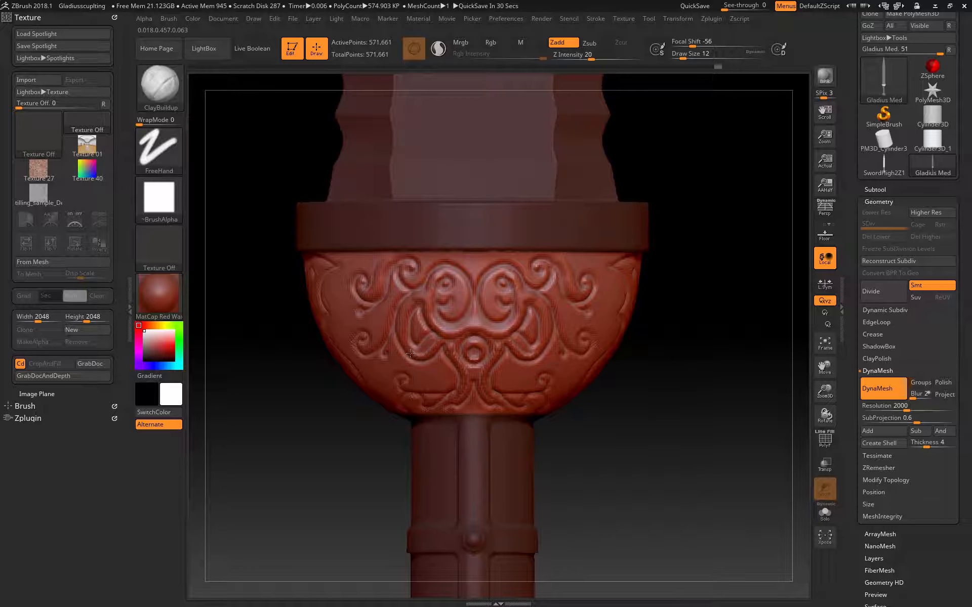
key("shift")
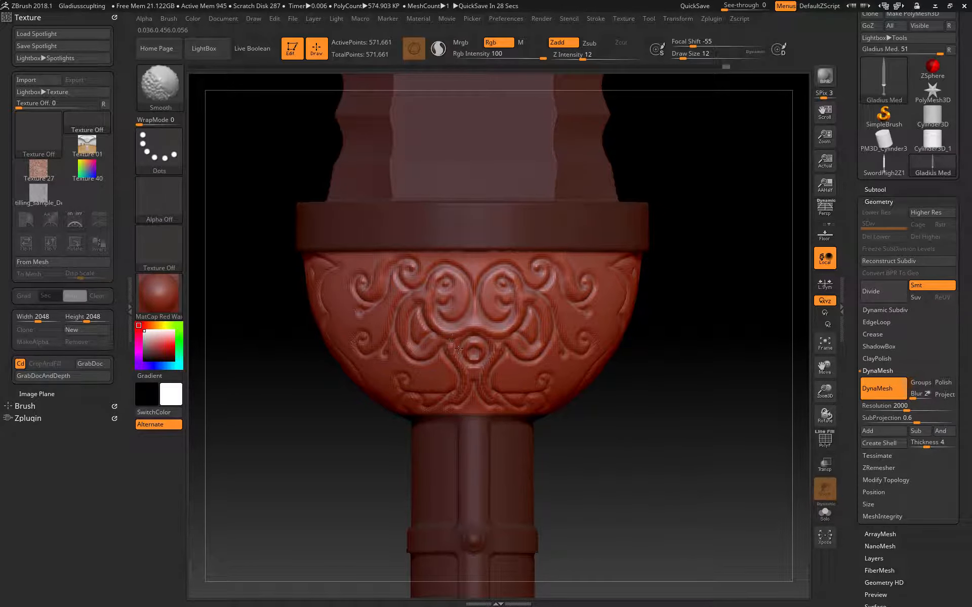
left_click_drag(470, 393, 459, 392, "shift")
key("shift")
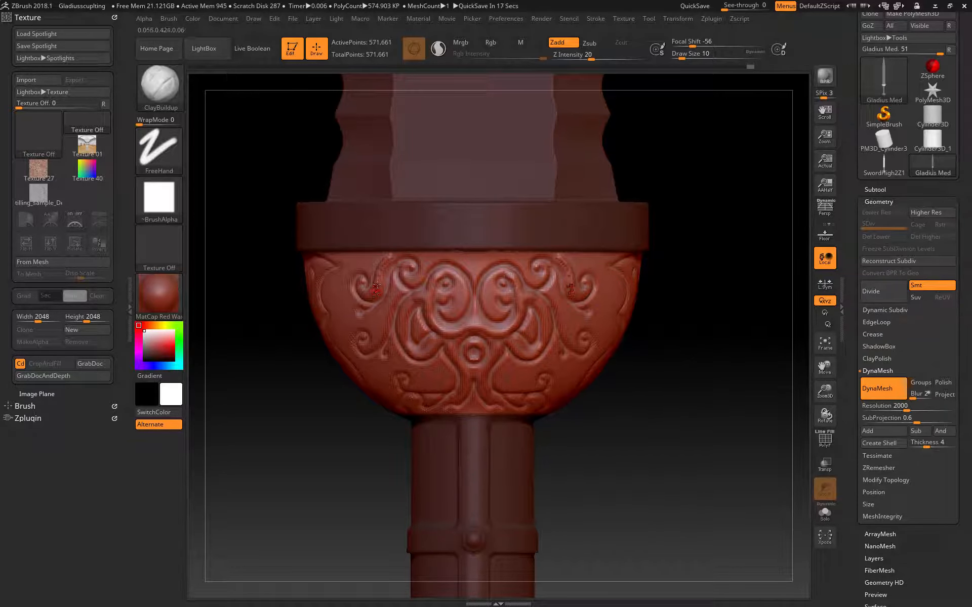
key("shift")
Step: Clear the mask from the sword and remesh it with DynaMesh at resolution 2000
key("ctrl")
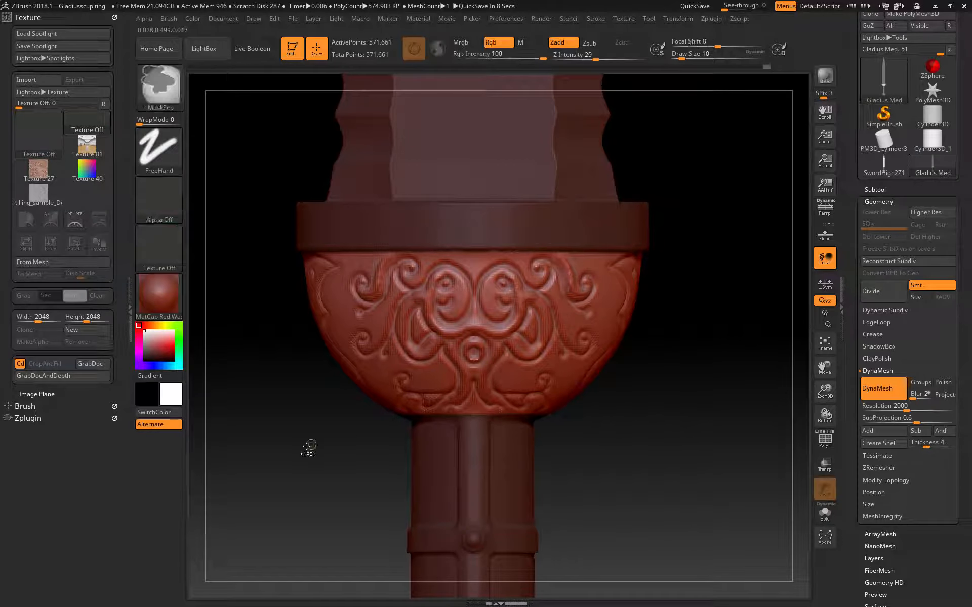
left_click_drag(297, 326, 223, 566, "ctrl")
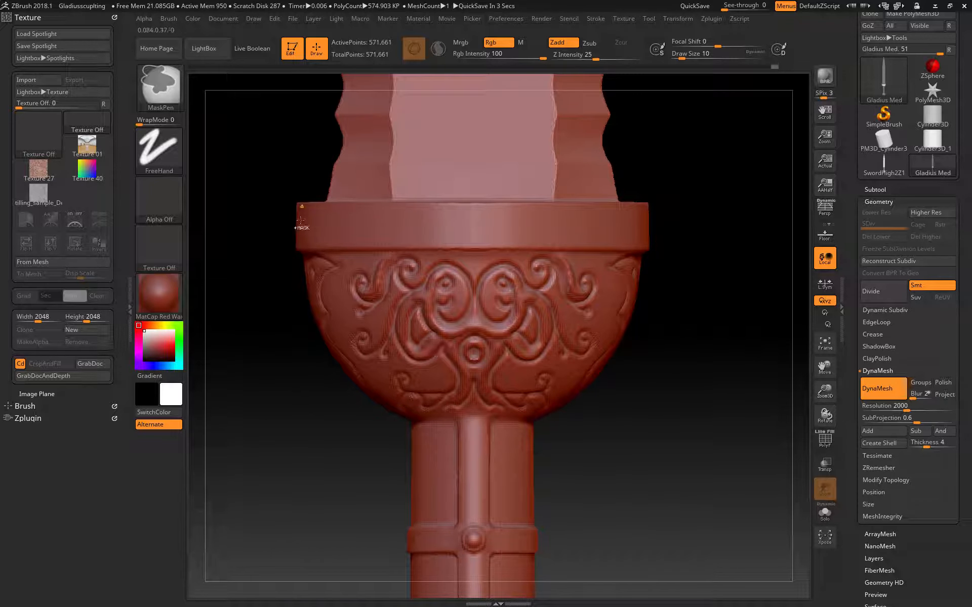
mouse_move(293, 337)
left_mouse_down("ctrl")
mouse_move(276, 514)
mouse_move(221, 538)
left_mouse_up("ctrl")
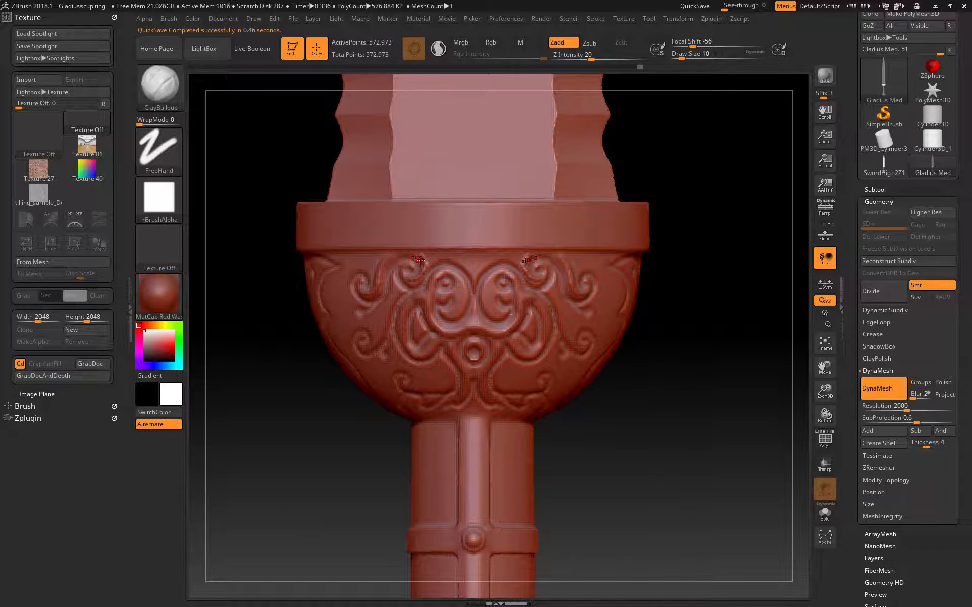
Step: Raise and smooth the twin scrolls on the front of the guard bowl with ClayBuildup at draw size 10
key("shift")
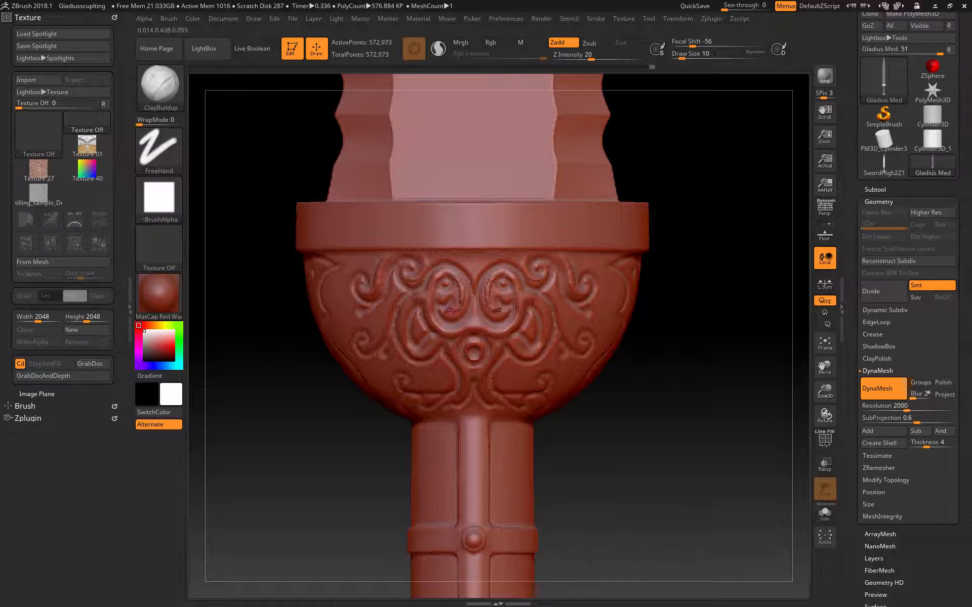
key("shift")
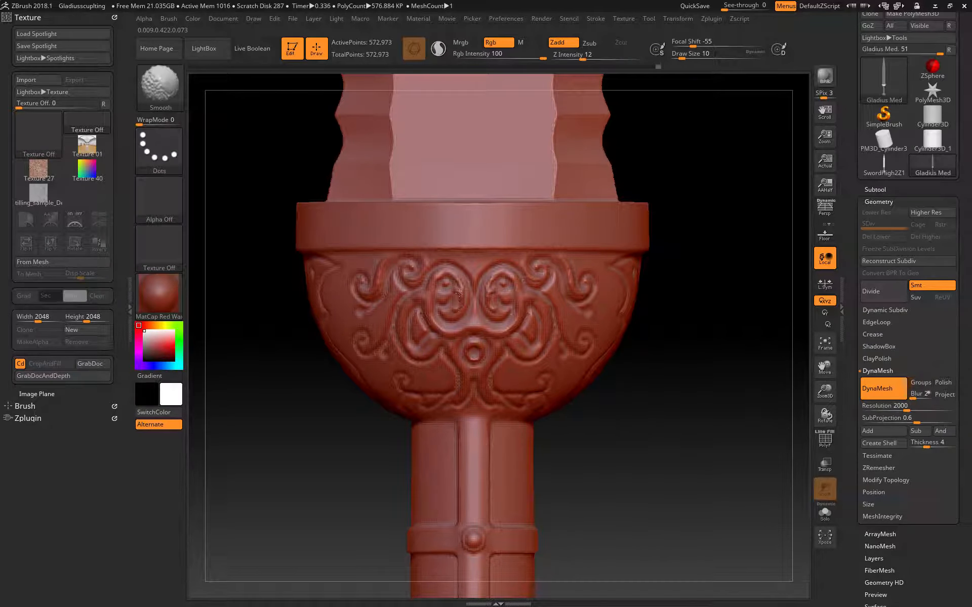
key("shift")
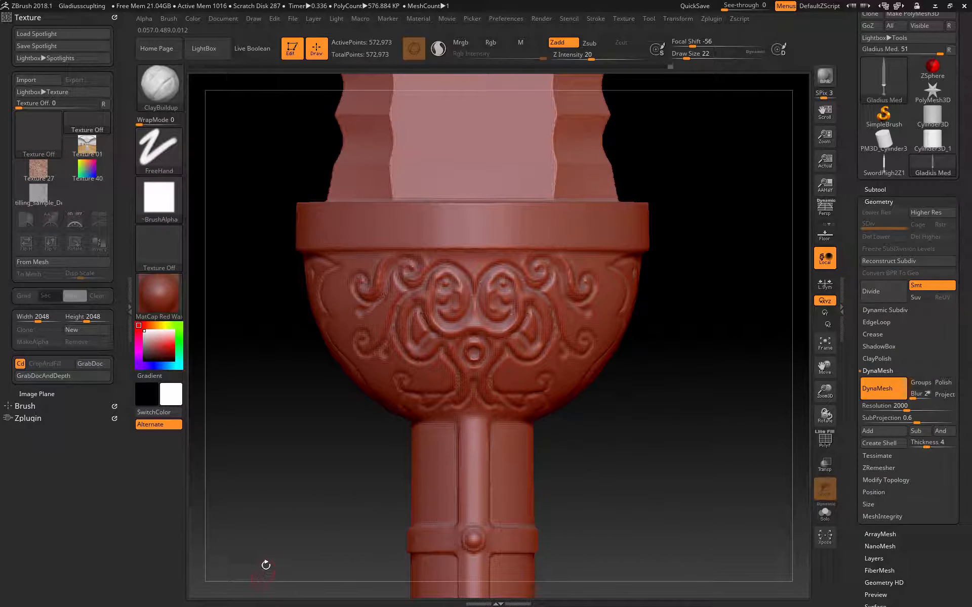
Step: Build up the relief around the central circle and stem at draw size 10, and smooth the ornament at draw size 22
mouse_move(266, 565)
left_mouse_down()
mouse_move(300, 549)
mouse_move(348, 484)
left_mouse_up()
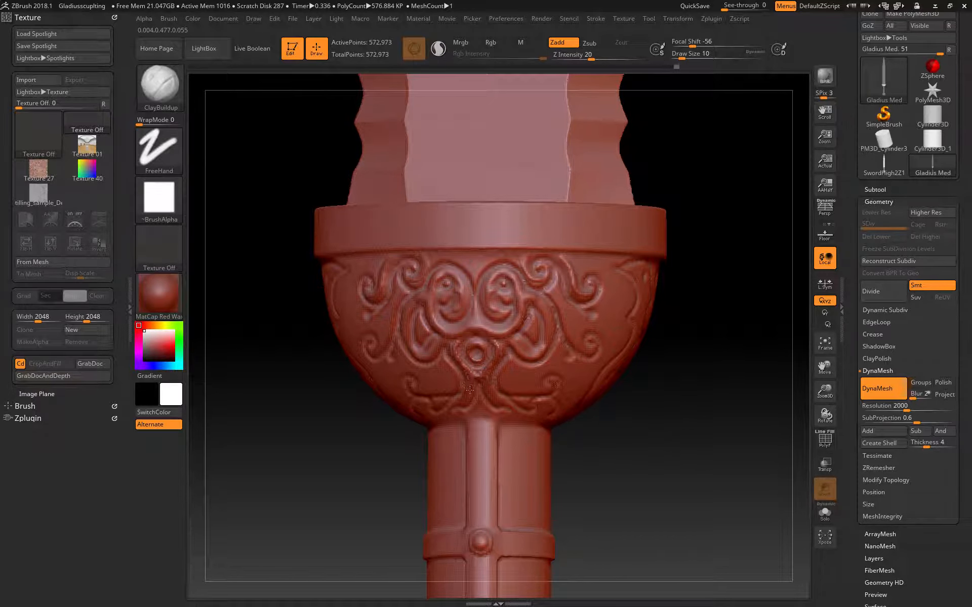
key("shift")
key("shift")
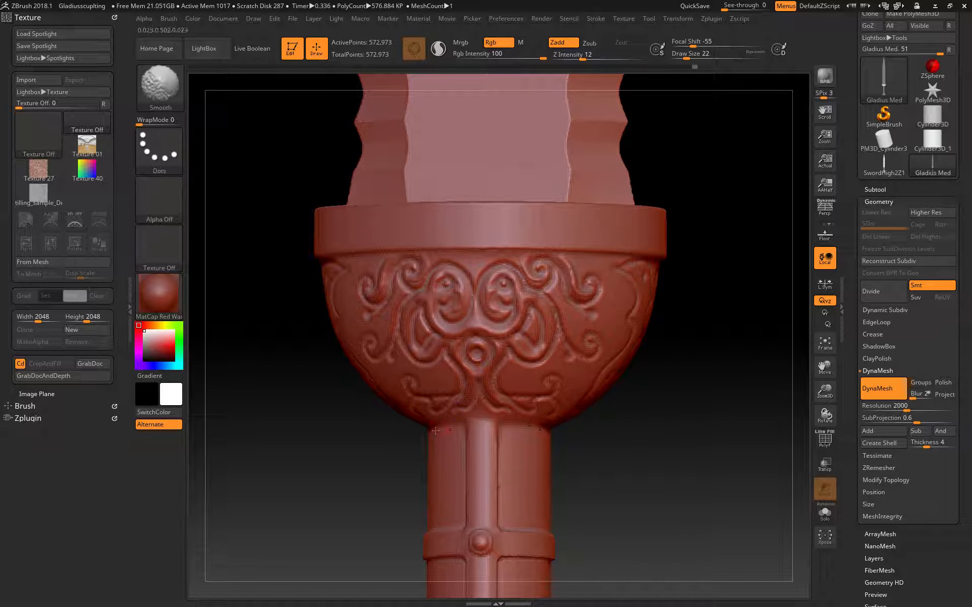
mouse_move(357, 489)
left_mouse_down()
mouse_move(299, 499)
mouse_move(354, 441)
left_mouse_up()
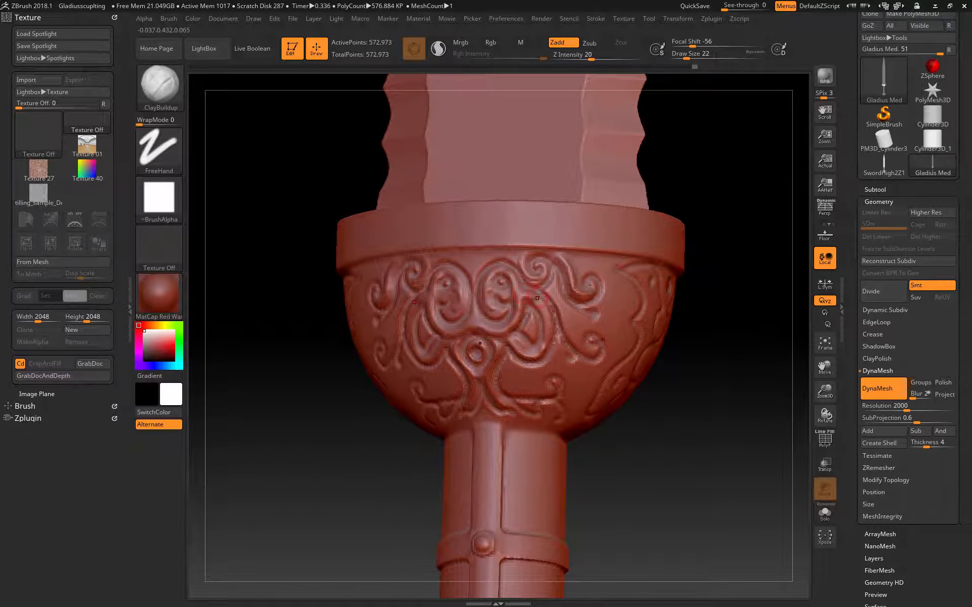
key("shift")
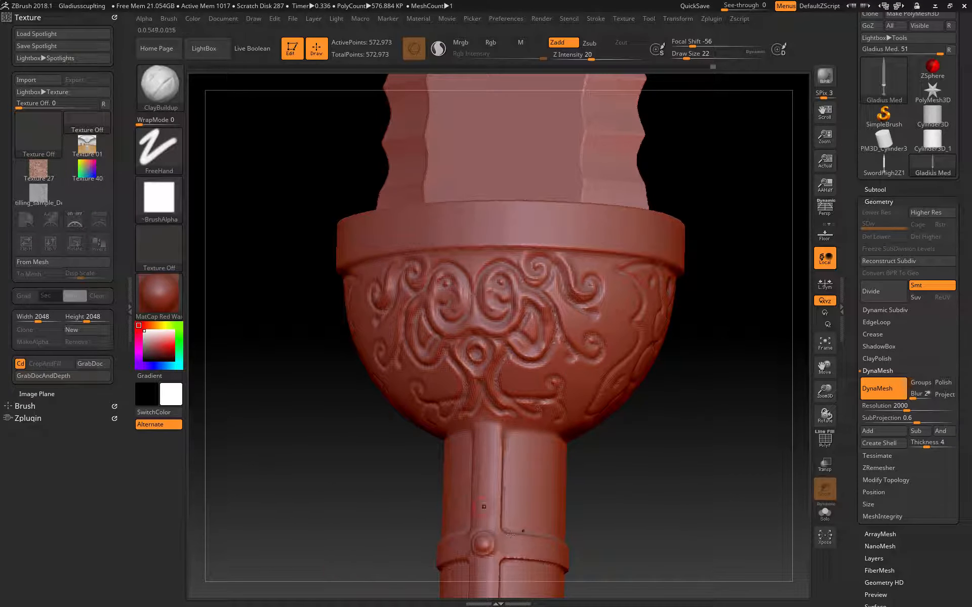
left_click_drag(664, 435, 677, 441)
key("shift")
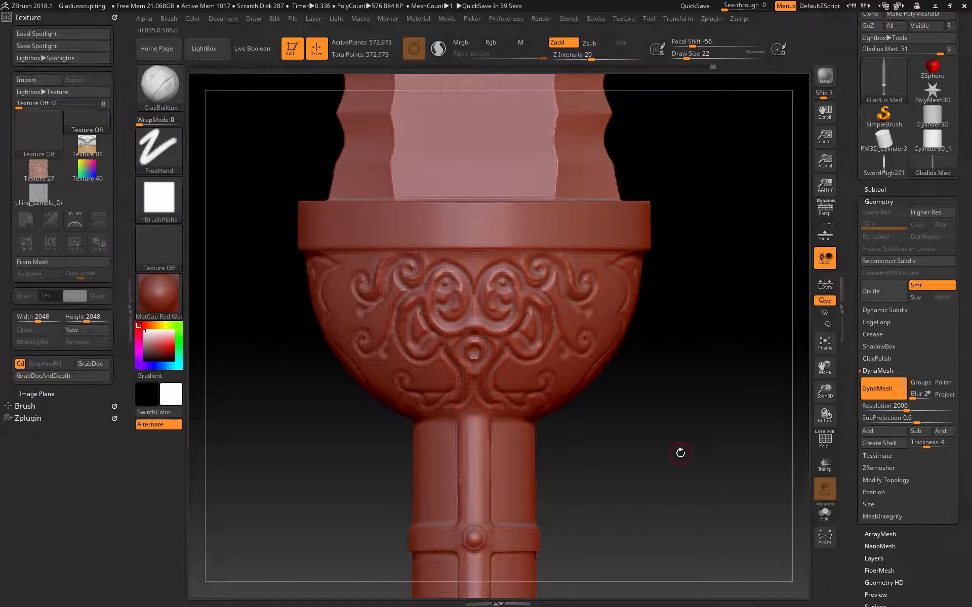
Step: Choose the DamStandard brush again for carving at draw size 22
key("b")
key("d")
key("s")
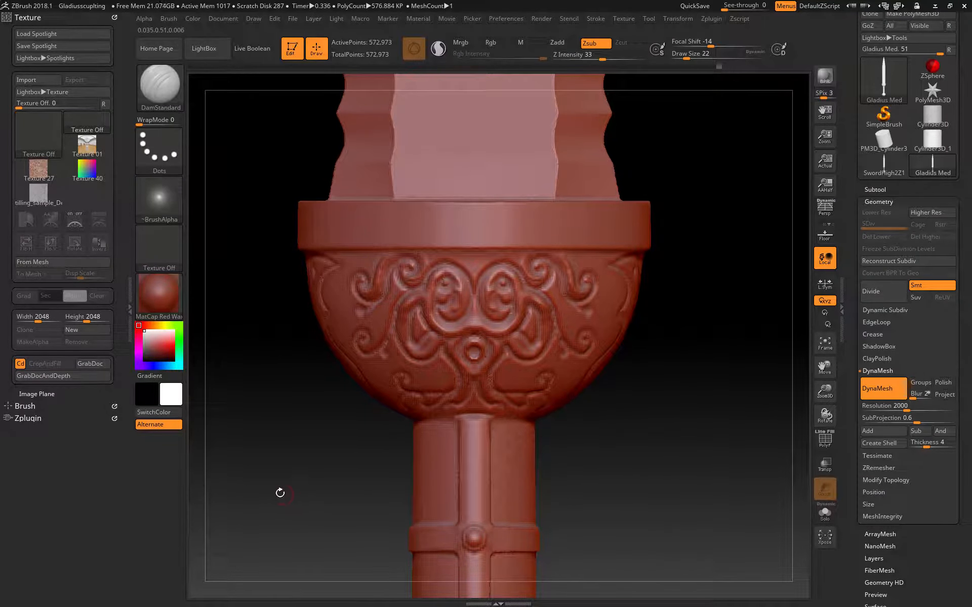
Step: Reduce the DamStandard Z Intensity to 14 and carve the seam where the guard bowl meets the grip
left_click_drag(278, 495, 265, 500)
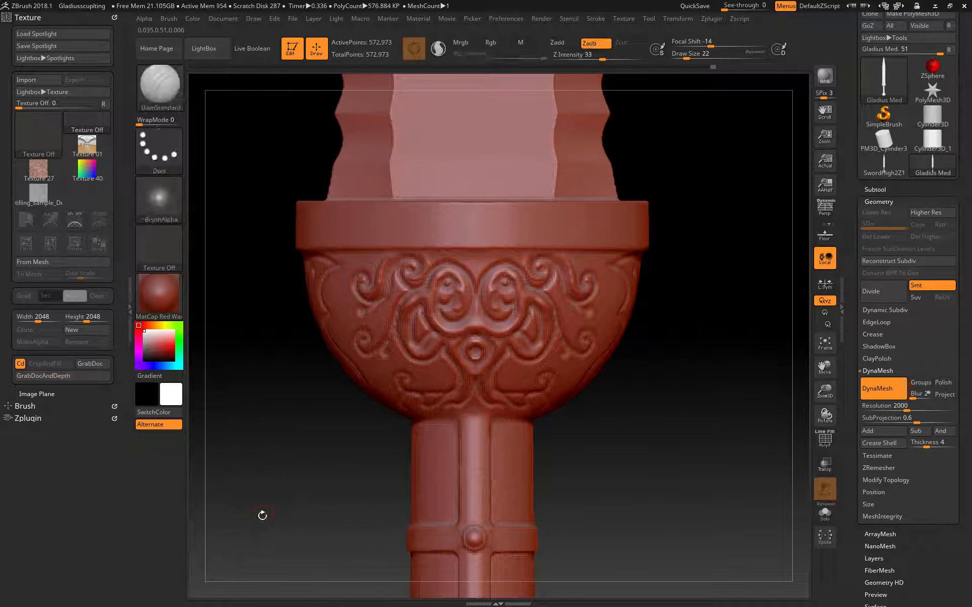
left_click_drag(593, 59, 583, 59)
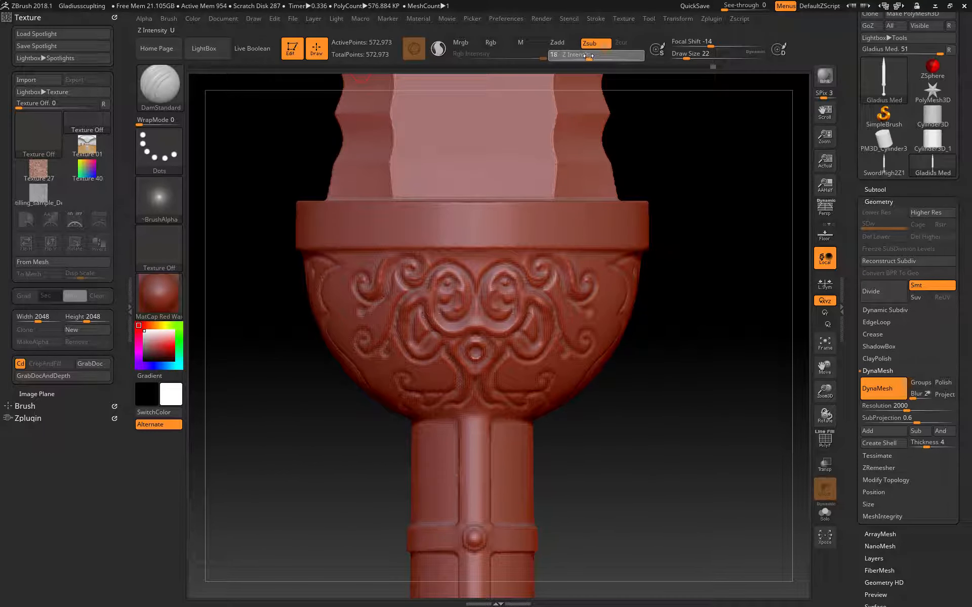
left_click_drag(311, 483, 472, 419)
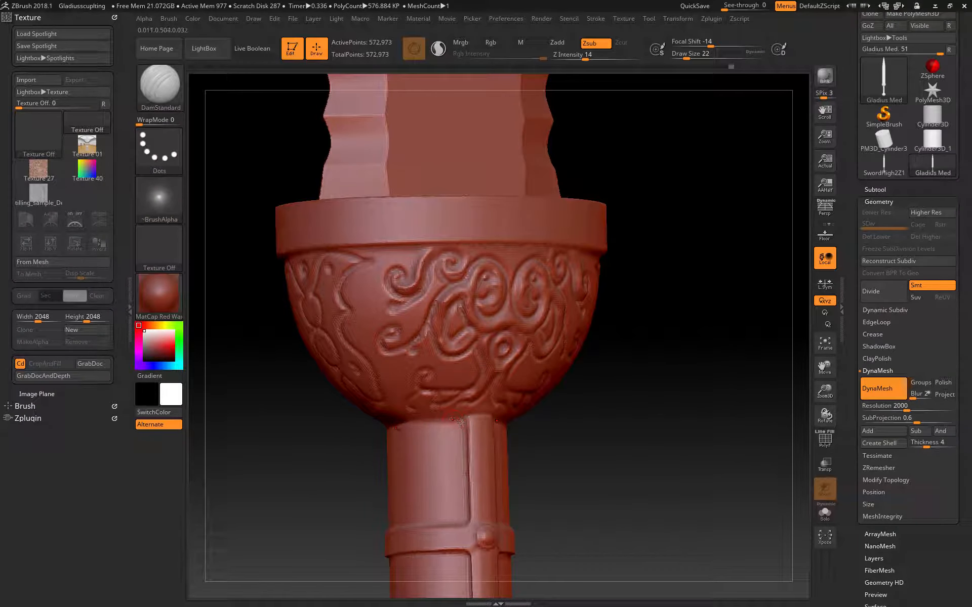
left_click_drag(286, 496, 456, 416)
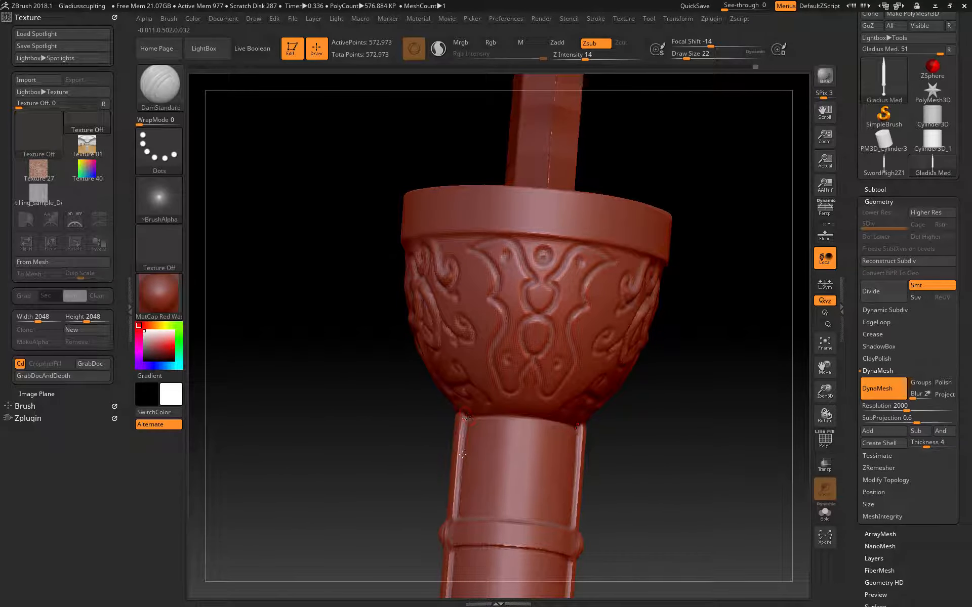
left_click_drag(243, 529, 338, 558)
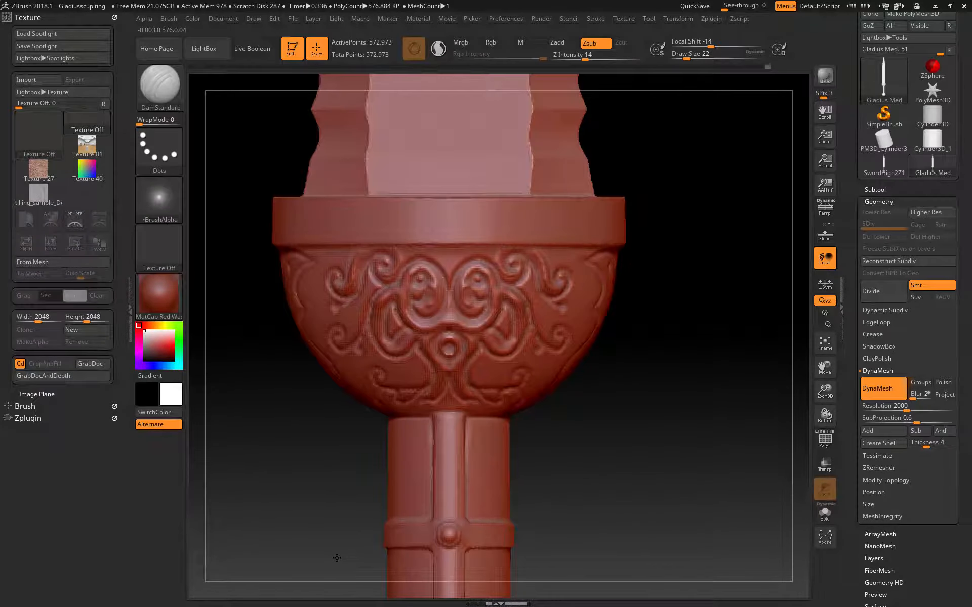
Step: Mask the grip on both sides of its central vertical strip, from the guard bowl down to the pommel
left_click_drag(301, 601, 272, 480, "alt")
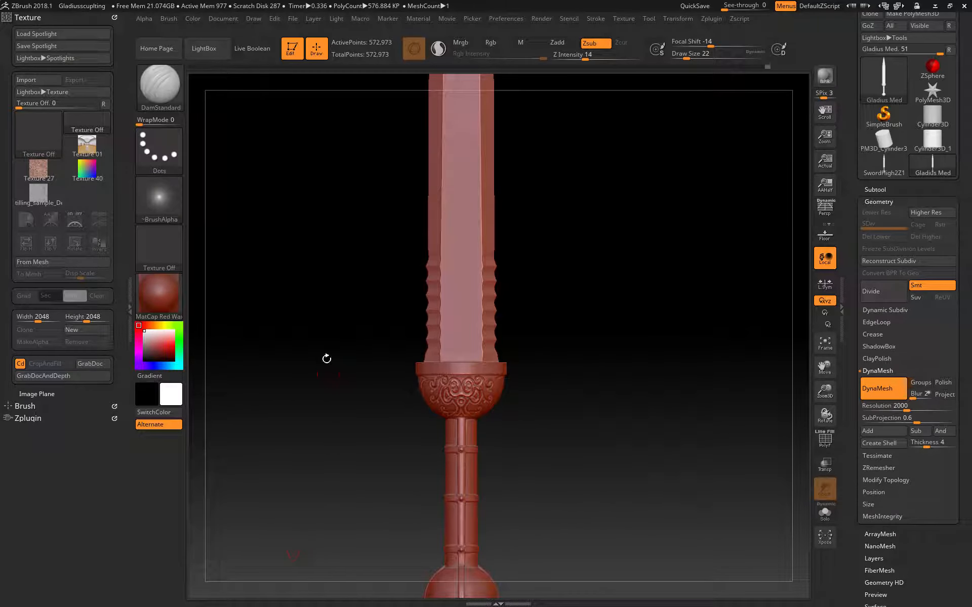
mouse_move(333, 489)
left_mouse_down("alt")
mouse_move(319, 298)
mouse_move(332, 463)
mouse_move(401, 476)
mouse_move(437, 461)
mouse_move(436, 250)
left_mouse_up("alt")
left_click_drag(291, 527, 282, 253, "alt")
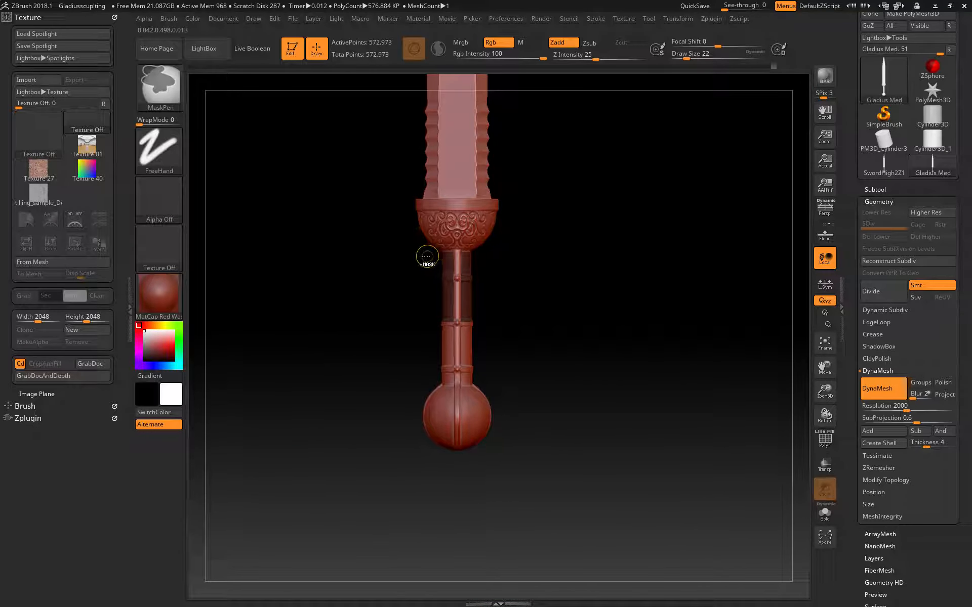
left_click_drag(450, 286, 456, 388, "ctrl")
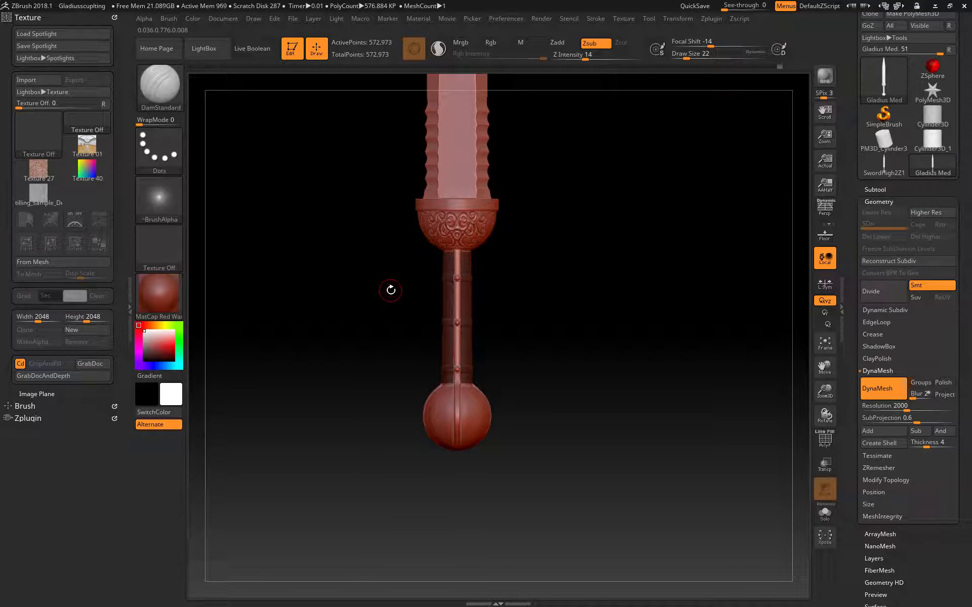
left_click_drag(391, 290, 397, 372, "alt")
mouse_move(377, 433)
left_mouse_down("ctrl")
mouse_move(440, 373)
mouse_move(449, 248)
left_mouse_up("ctrl")
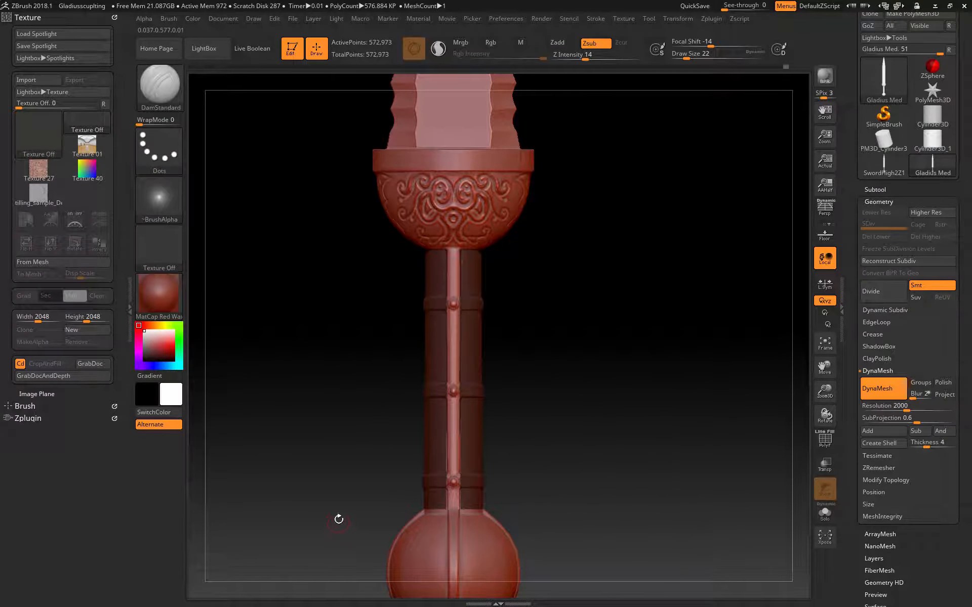
left_click_drag(330, 474, 322, 349, "alt")
mouse_move(345, 133)
left_mouse_down("ctrl")
mouse_move(387, 275)
mouse_move(440, 382)
left_mouse_up("ctrl")
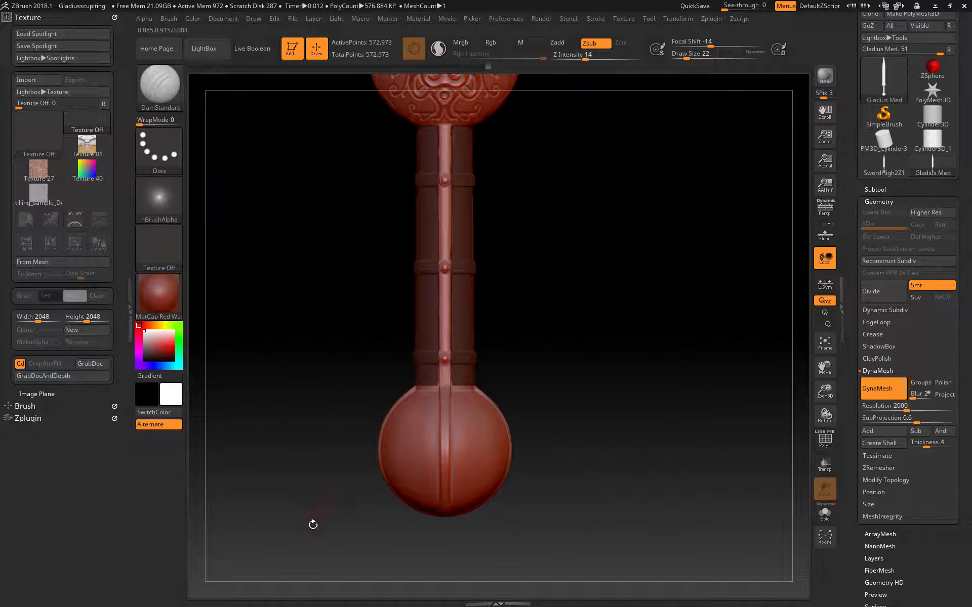
mouse_move(299, 419)
left_mouse_down()
mouse_move(234, 414)
mouse_move(309, 406)
left_mouse_up()
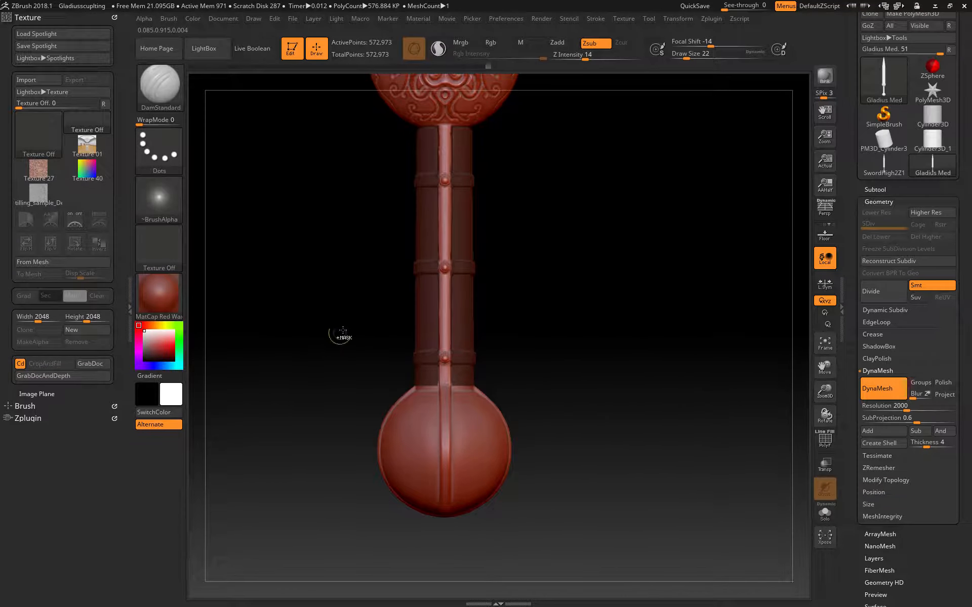
Step: Unmask the three horizontal bands around the grip
key("ctrl")
key("ctrl")
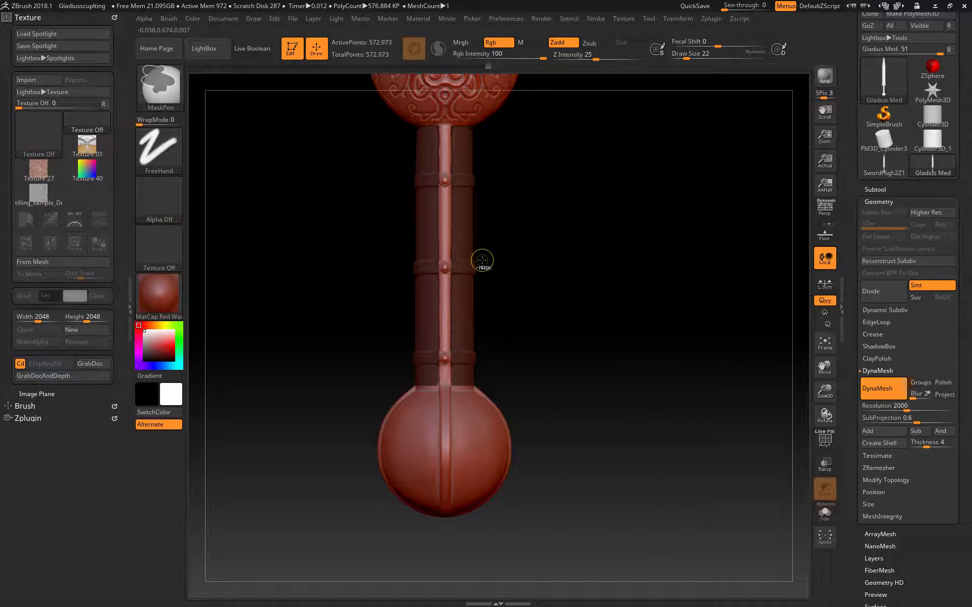
left_click_drag(480, 262, 398, 276, "ctrl")
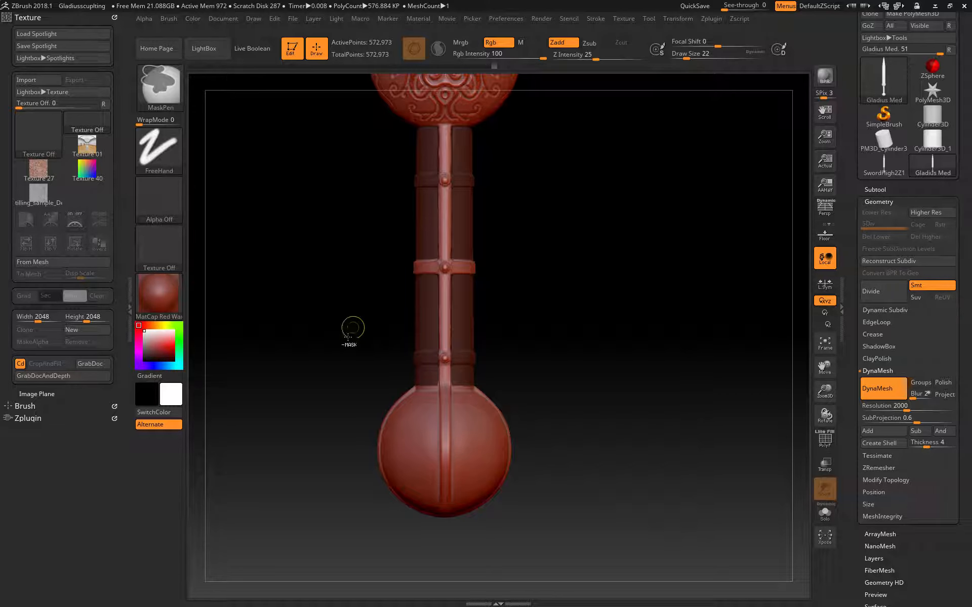
left_click_drag(330, 260, 326, 356, "ctrl")
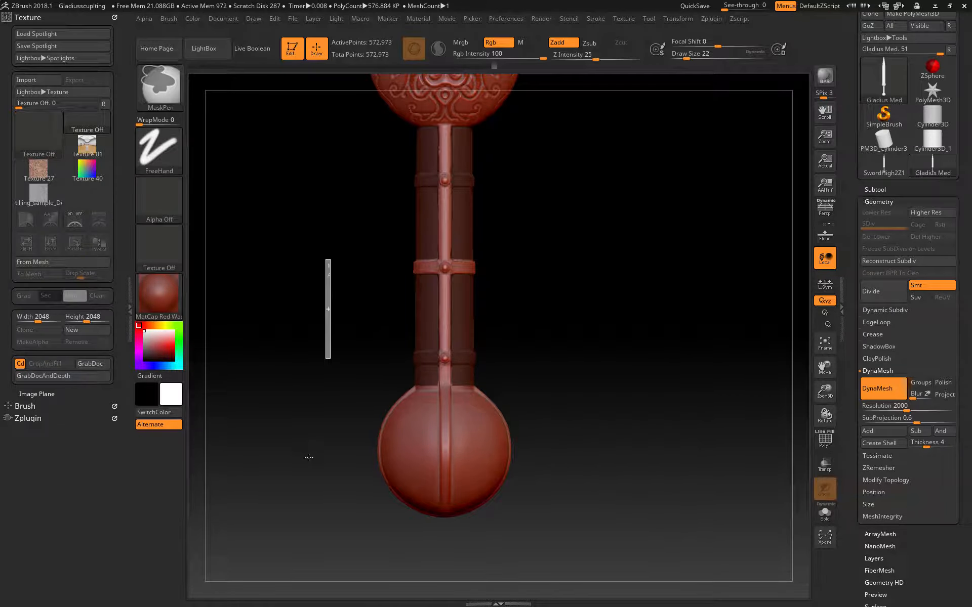
key("ctrl+z")
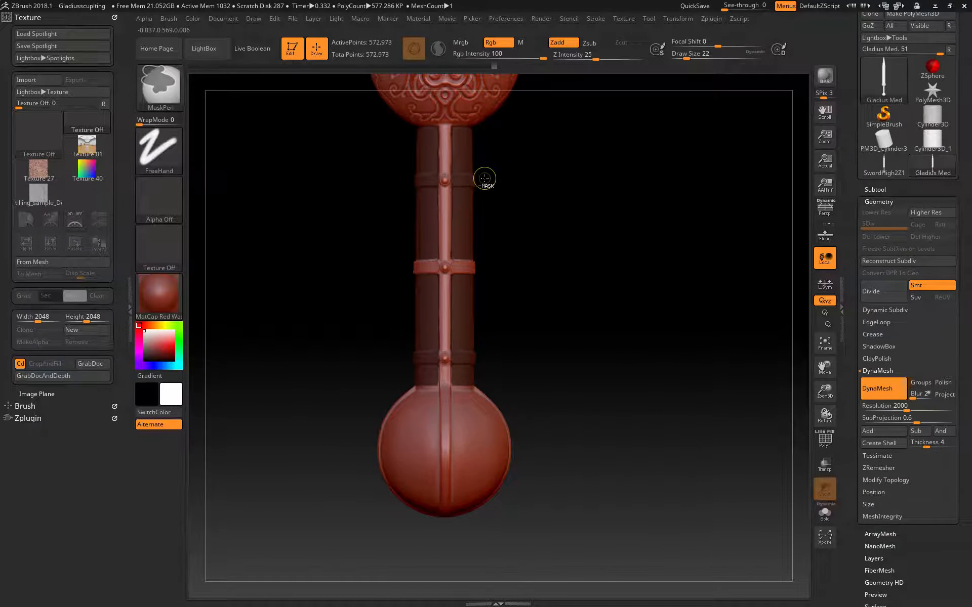
left_click_drag(477, 179, 398, 189, "ctrl+alt")
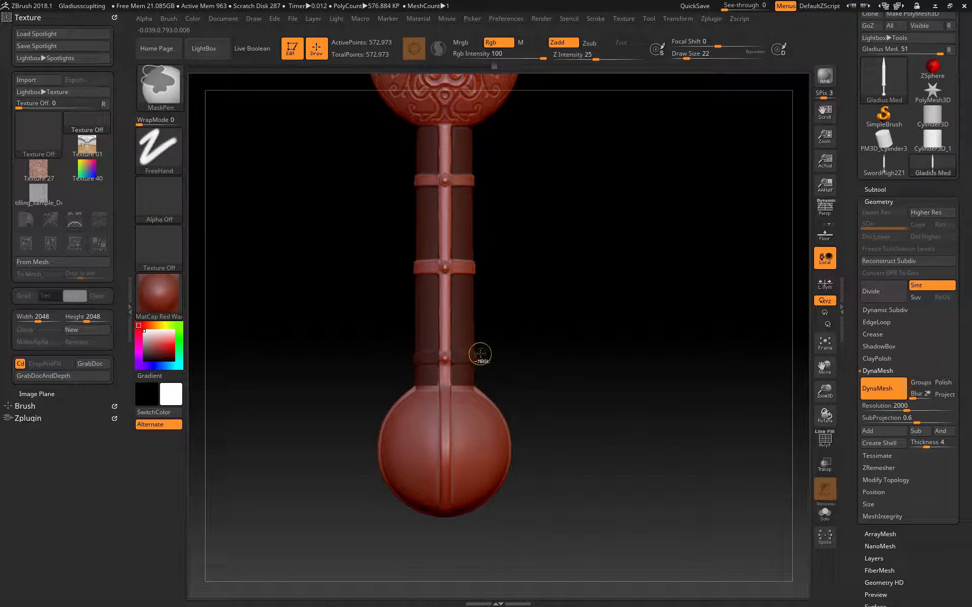
left_click_drag(462, 355, 384, 357, "ctrl+alt")
left_click_drag(497, 359, 391, 353, "ctrl+alt")
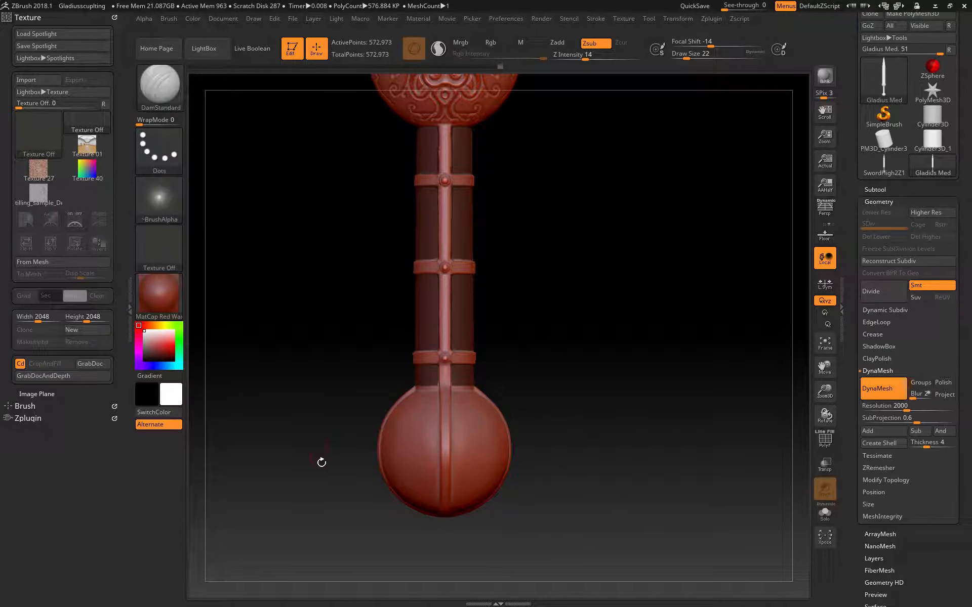
Step: Clean up the mask edges around the bands and invert the mask so only the grip panels can be sculpted
left_click_drag(310, 254, 311, 307, "alt")
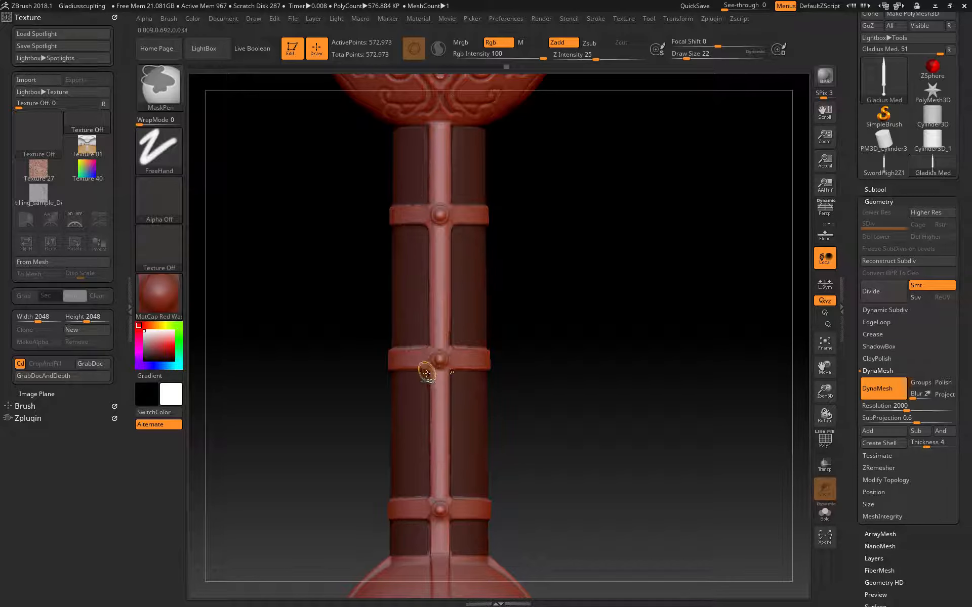
mouse_move(266, 511)
left_mouse_down()
mouse_move(331, 515)
mouse_move(255, 514)
left_mouse_up()
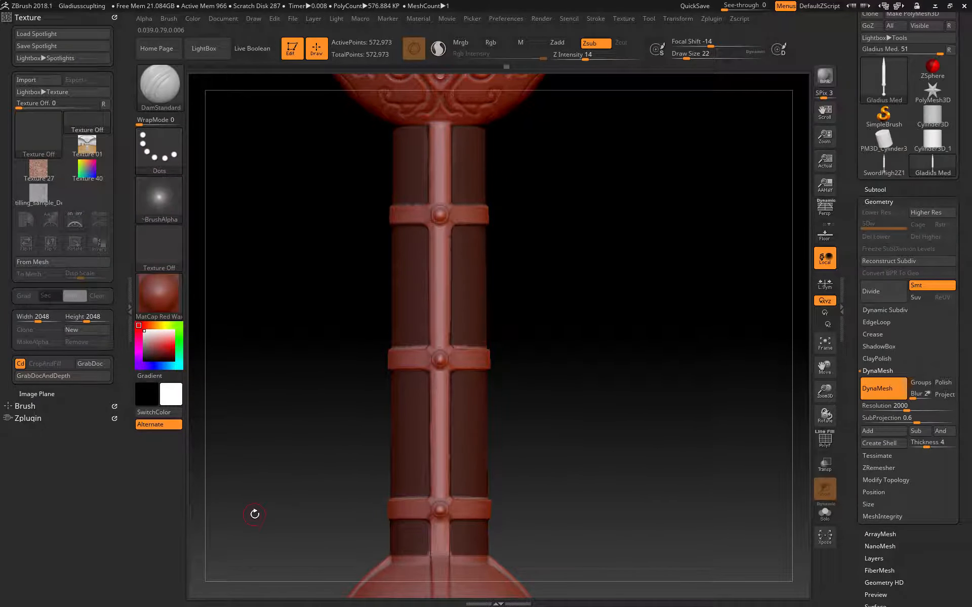
key("ctrl")
key("ctrl")
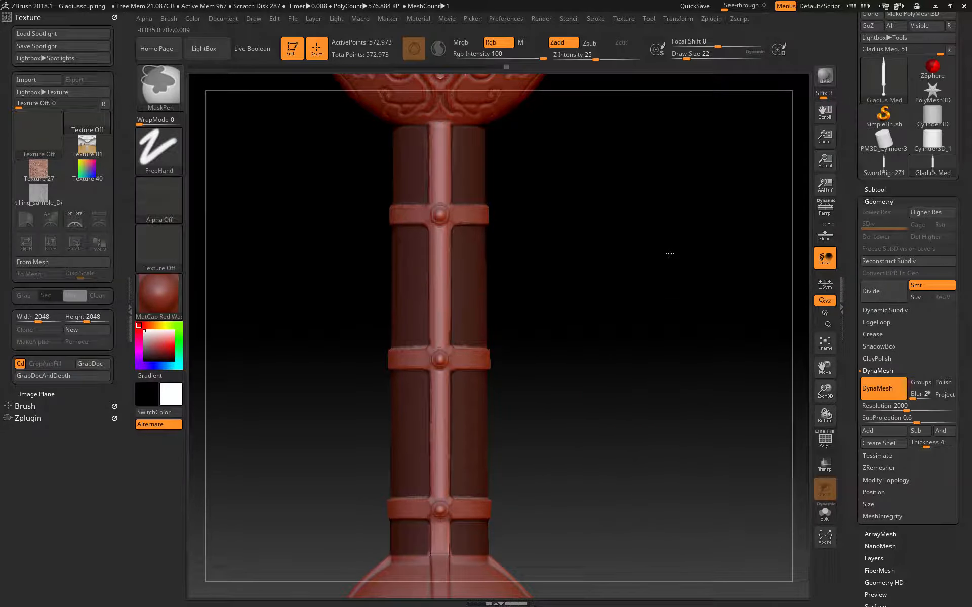
left_click(669, 253, "ctrl")
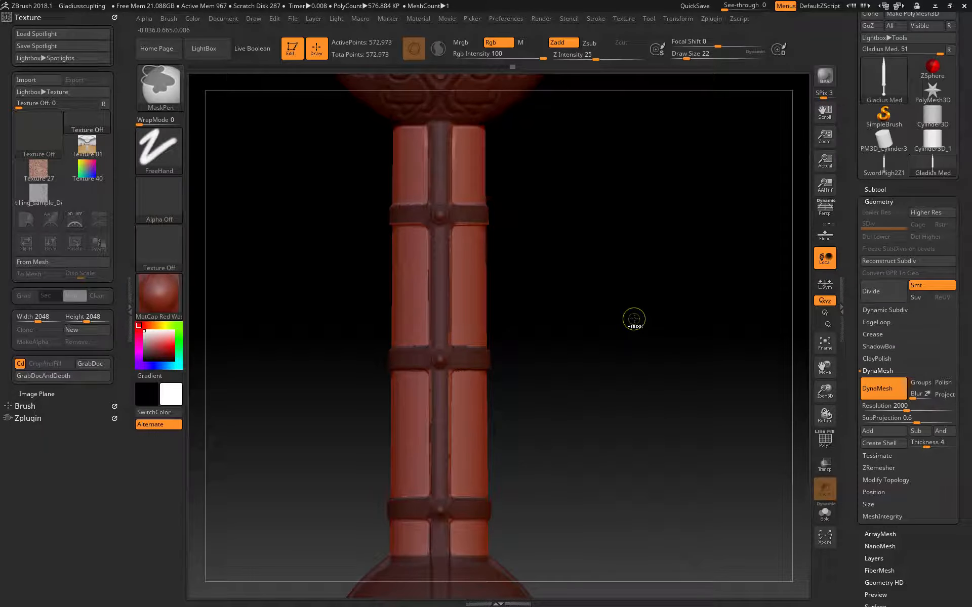
key("ctrl")
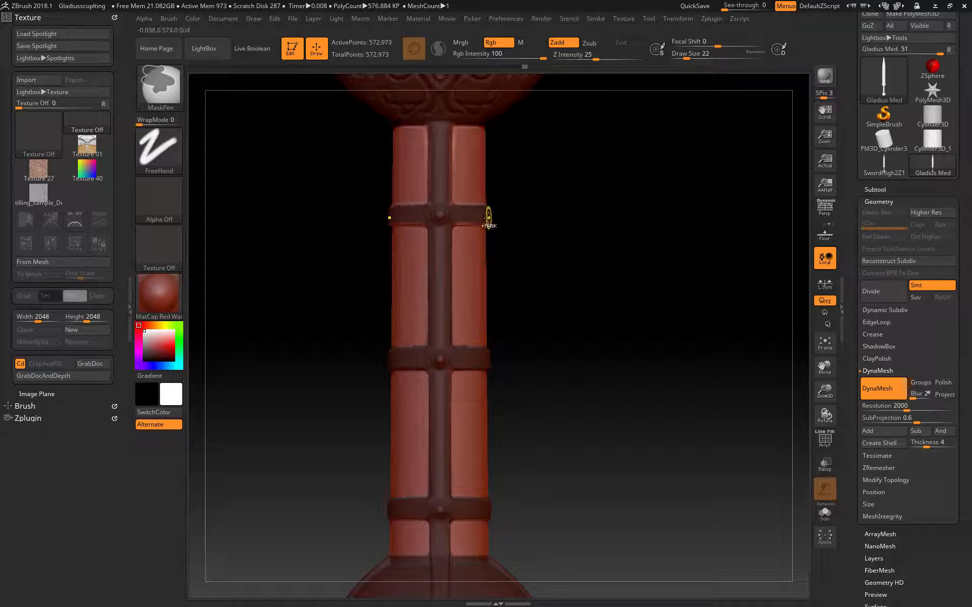
Step: Extend the mask over the horizontal bands all the way around the sides of the grip
left_click_drag(485, 205, 439, 205, "ctrl")
mouse_move(341, 256)
left_mouse_down()
mouse_move(341, 419)
mouse_move(364, 423)
mouse_move(373, 341)
left_mouse_up()
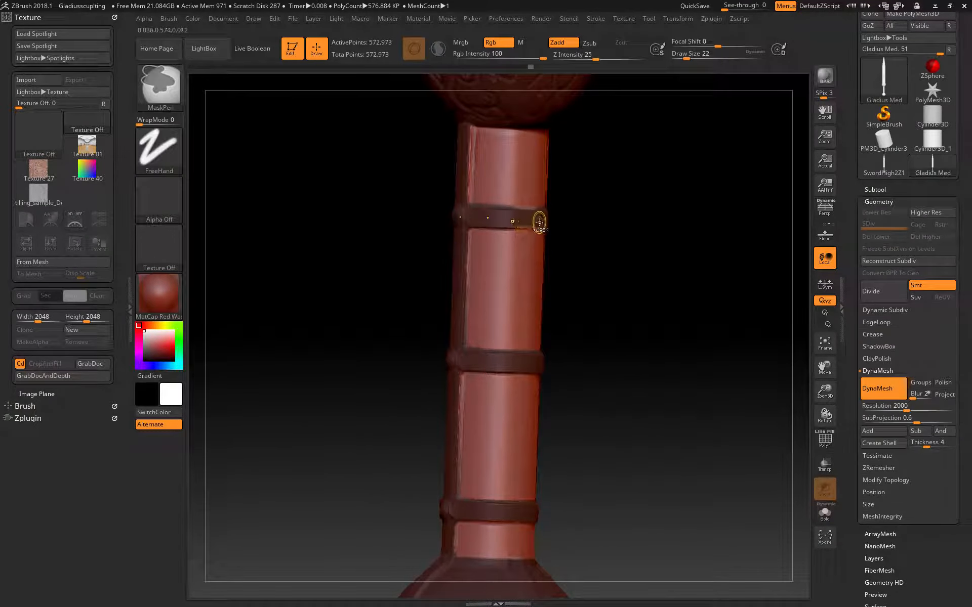
left_click_drag(507, 218, 469, 217, "ctrl")
mouse_move(302, 404)
left_mouse_down()
mouse_move(306, 390)
mouse_move(354, 411)
left_mouse_up()
left_click_drag(488, 362, 451, 371, "ctrl")
left_click_drag(288, 448, 292, 557)
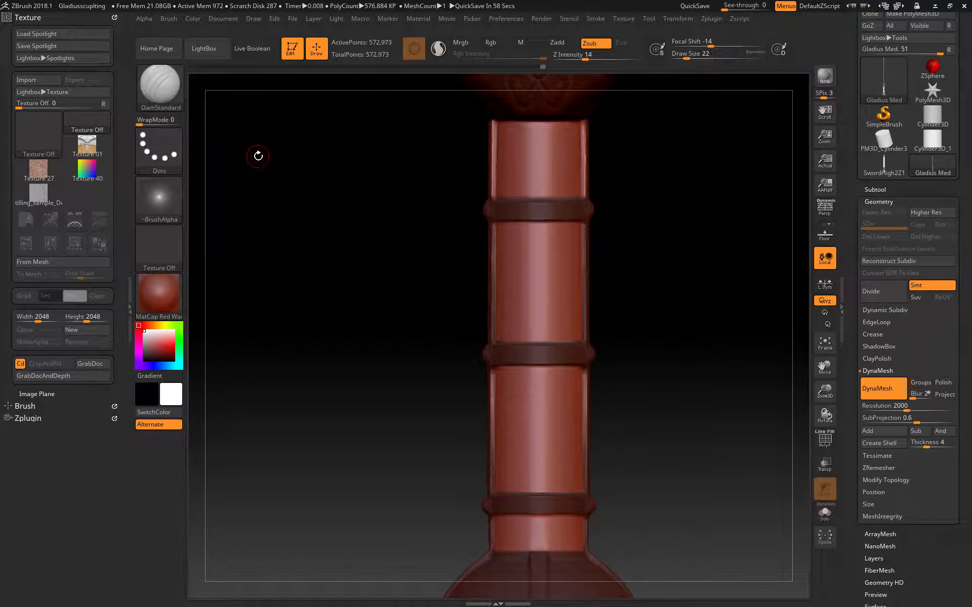
Step: Refine the mask along the vertical strips of the grip and remove the excess beside the panels
left_click_drag(258, 154, 354, 299)
left_click_drag(499, 131, 490, 289, "ctrl")
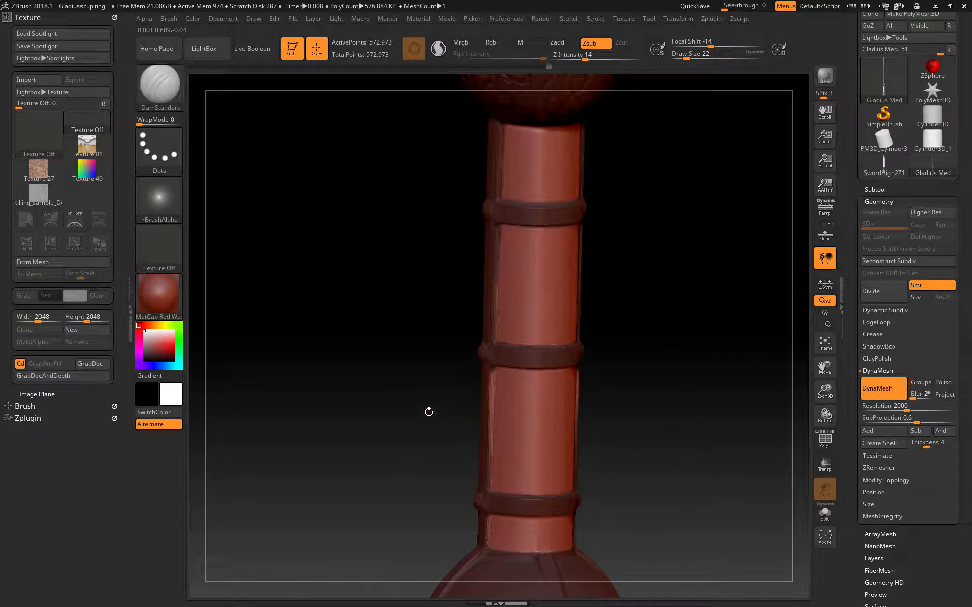
left_click_drag(490, 373, 485, 488, "ctrl")
mouse_move(365, 491)
left_mouse_down()
mouse_move(321, 477)
mouse_move(256, 495)
mouse_move(262, 501)
mouse_move(298, 505)
mouse_move(282, 457)
left_mouse_up()
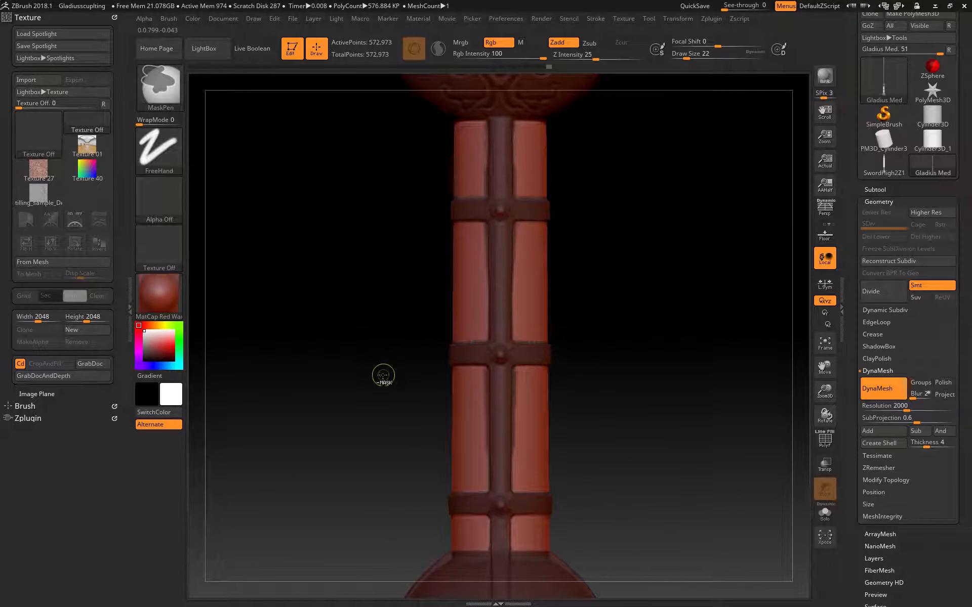
left_click_drag(379, 377, 487, 469, "ctrl")
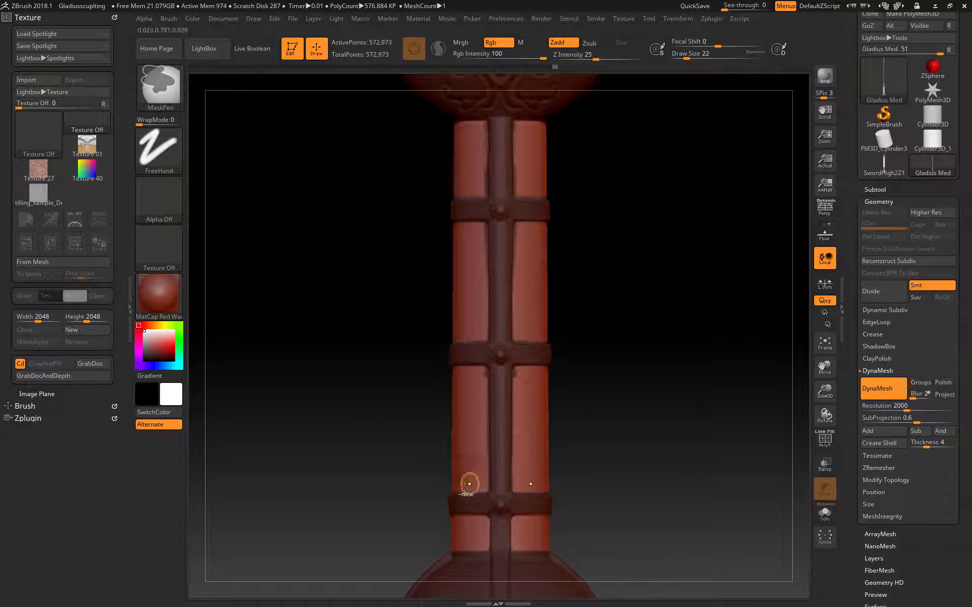
left_click_drag(488, 383, 489, 367, "ctrl+alt")
mouse_move(435, 124)
left_mouse_down("ctrl")
mouse_move(488, 194)
mouse_move(376, 255)
mouse_move(301, 241)
mouse_move(335, 275)
left_mouse_up("ctrl")
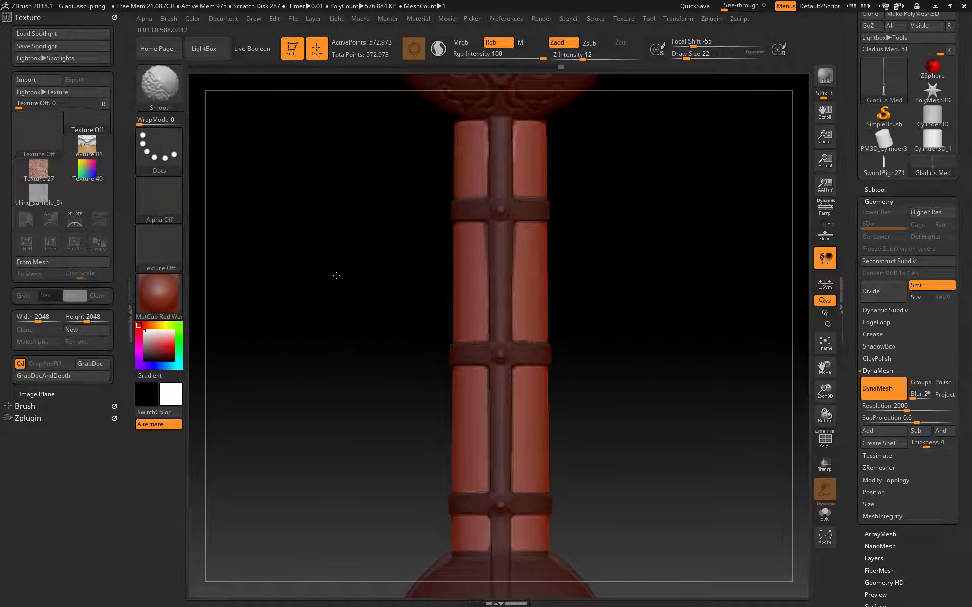
left_click_drag(397, 319, 489, 222, "ctrl")
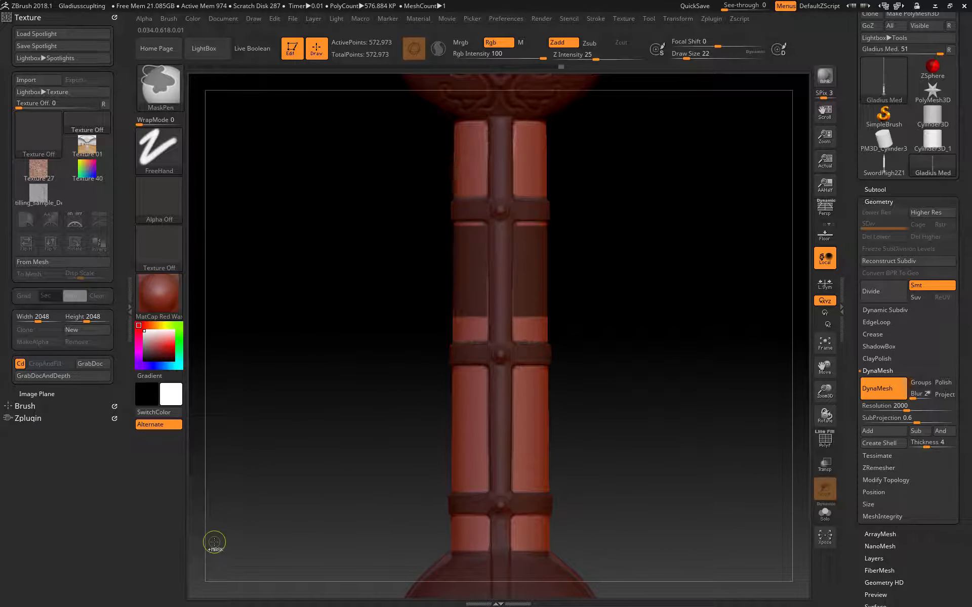
left_click_drag(214, 543, 215, 541, "ctrl")
mouse_move(367, 291)
left_mouse_down()
mouse_move(417, 358)
mouse_move(319, 333)
mouse_move(343, 322)
mouse_move(396, 330)
mouse_move(447, 274)
mouse_move(452, 239)
left_mouse_up()
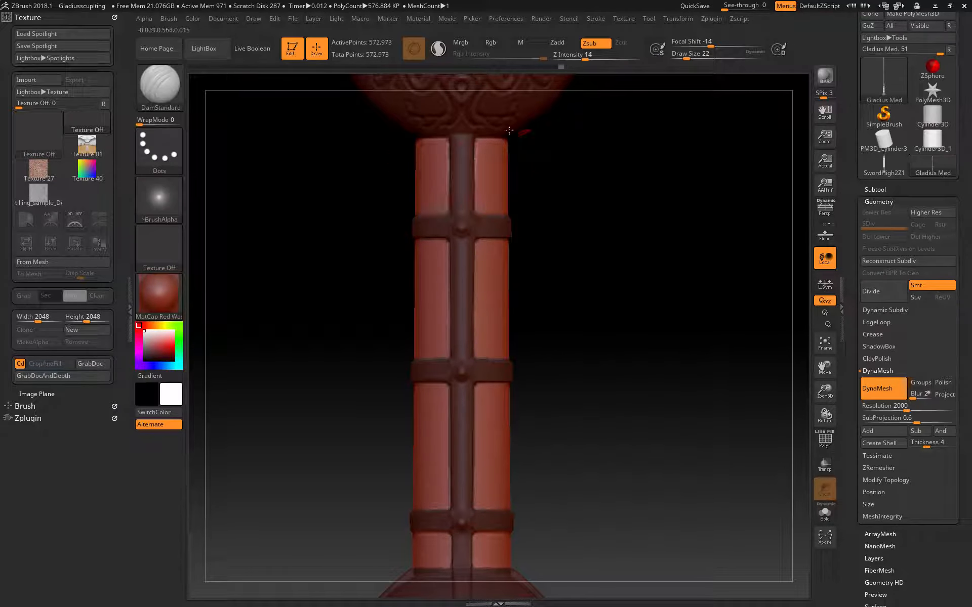
Step: Load the ScalesLizard brush from the Scales folder of the LightBox brush library
left_click(200, 49)
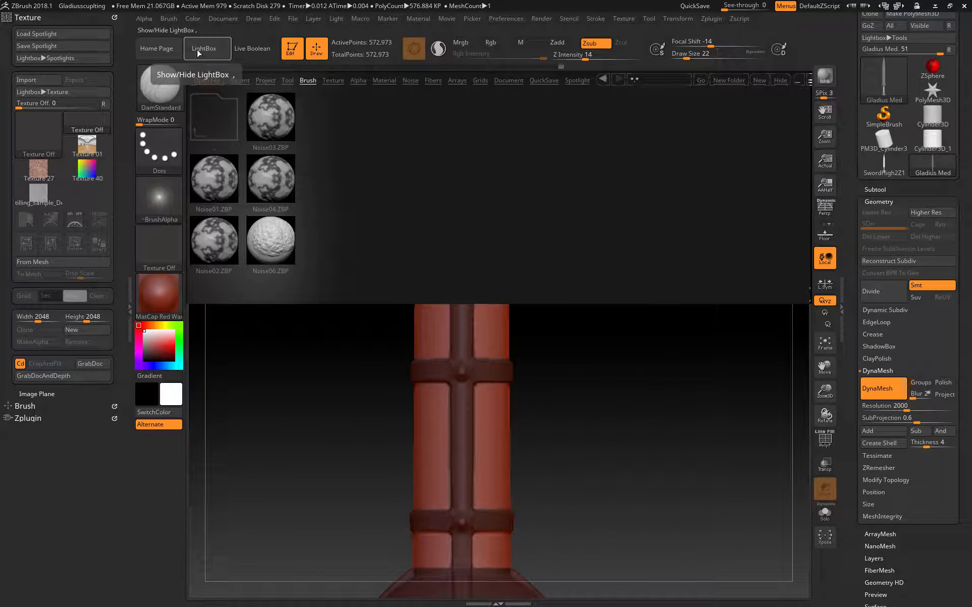
left_click(200, 49)
left_click(200, 49)
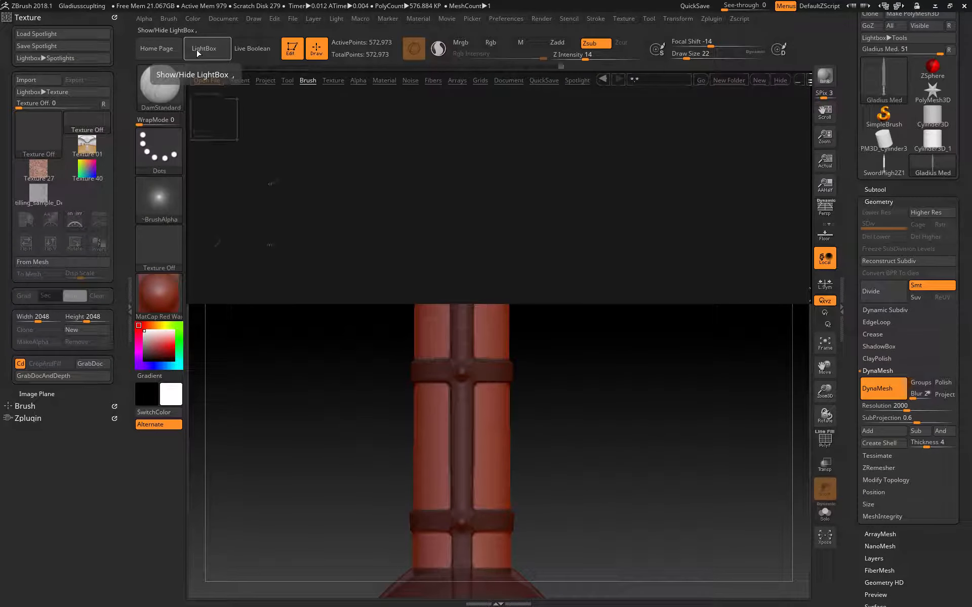
left_click(308, 80)
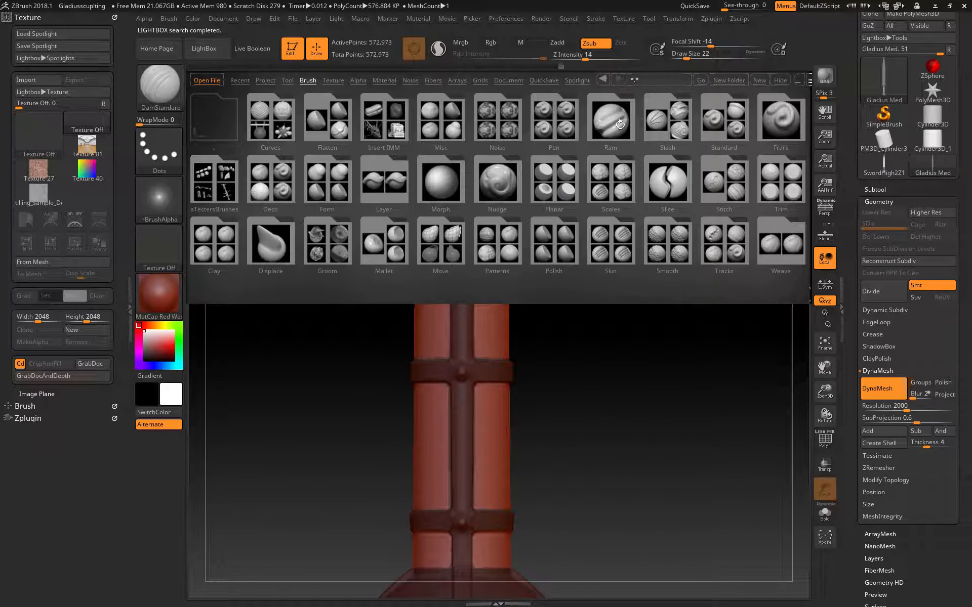
double_click(626, 185)
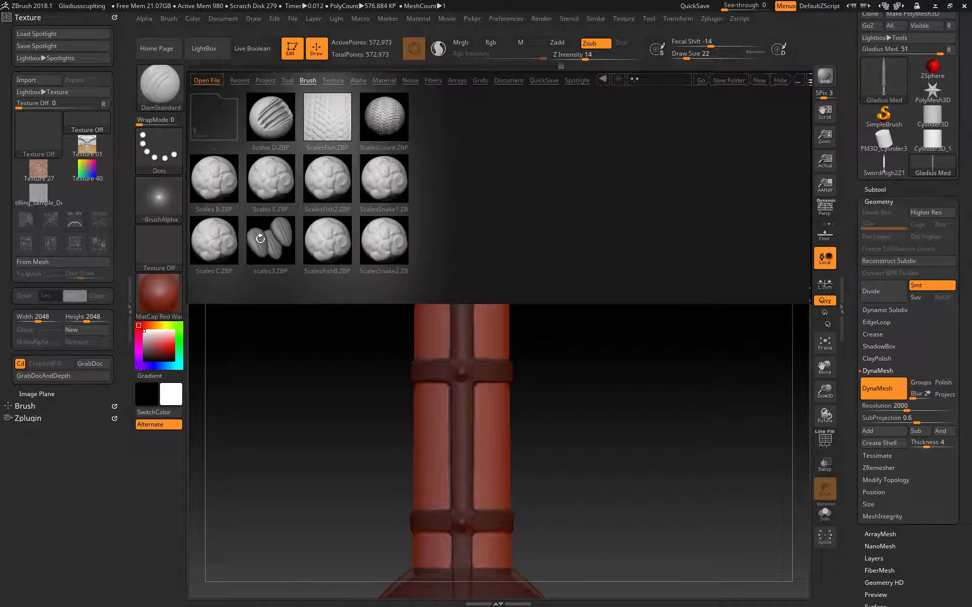
double_click(379, 110)
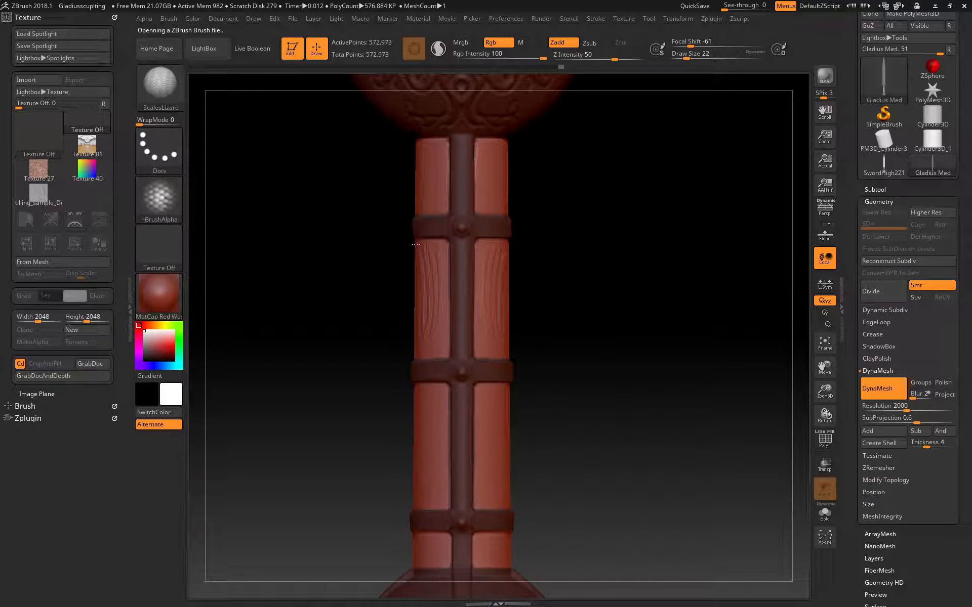
Step: Try the ScalesLizard brush at Draw Size 98 on the side grip panel below the first band, and undo the strokes
left_click_drag(297, 402, 316, 403)
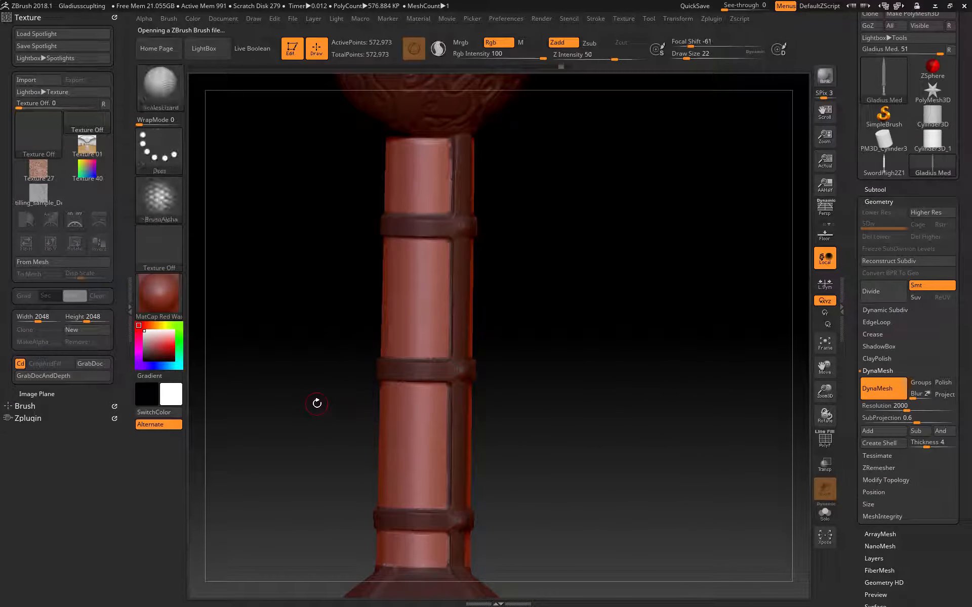
left_click_drag(438, 261, 418, 340)
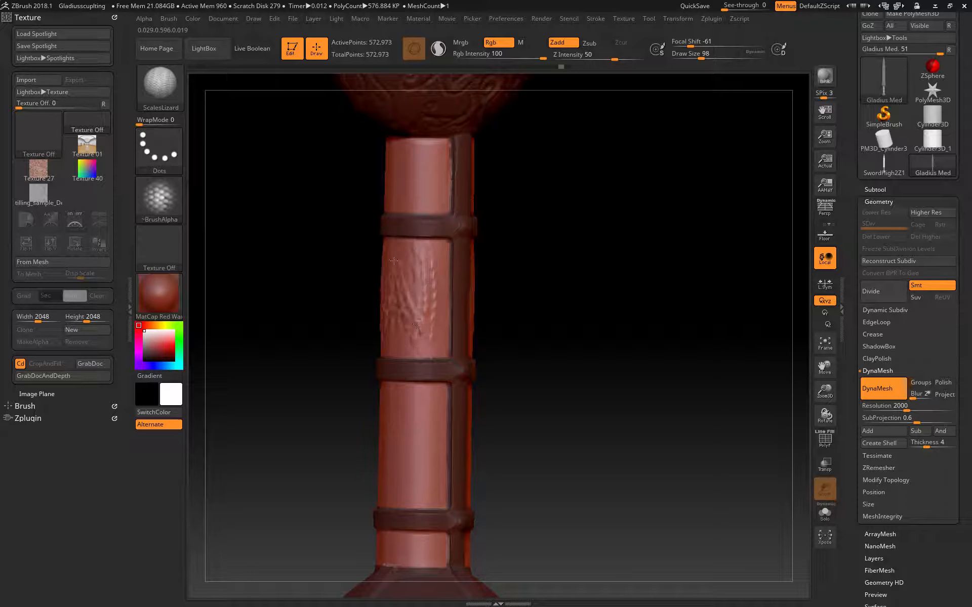
left_click_drag(325, 375, 305, 410)
key("ctrl+z")
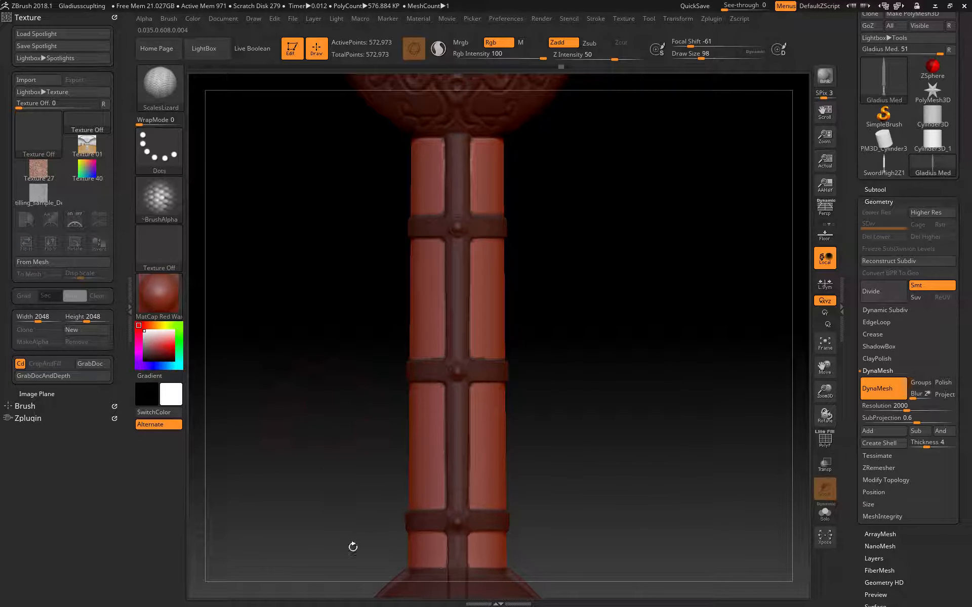
Step: Set the ScalesLizard stroke to DragRect, try placing scale patches around the grip's first band, and undo them
left_click(156, 158)
left_click(269, 157)
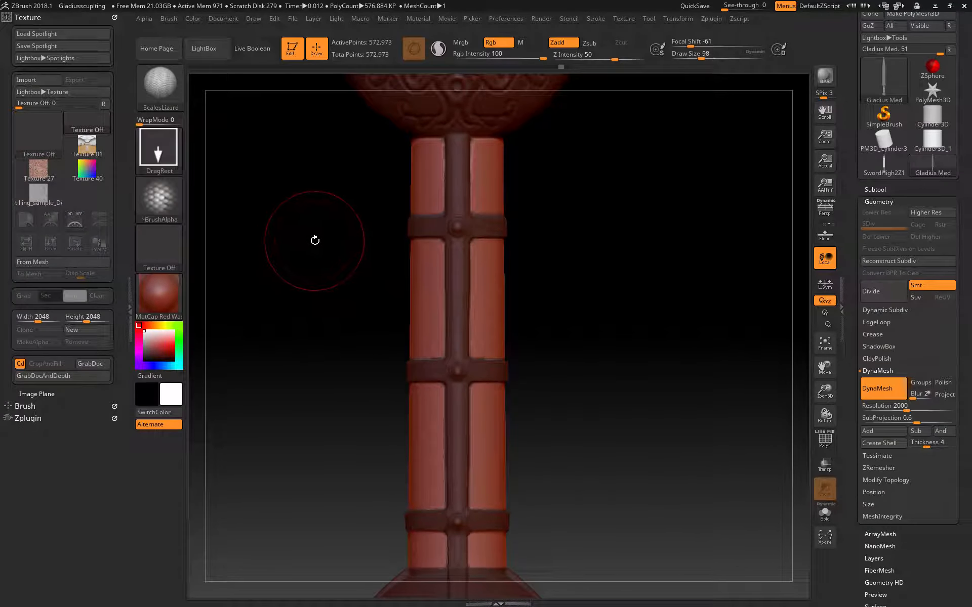
mouse_move(312, 237)
left_mouse_down()
mouse_move(374, 316)
mouse_move(310, 246)
left_mouse_up()
key("shift")
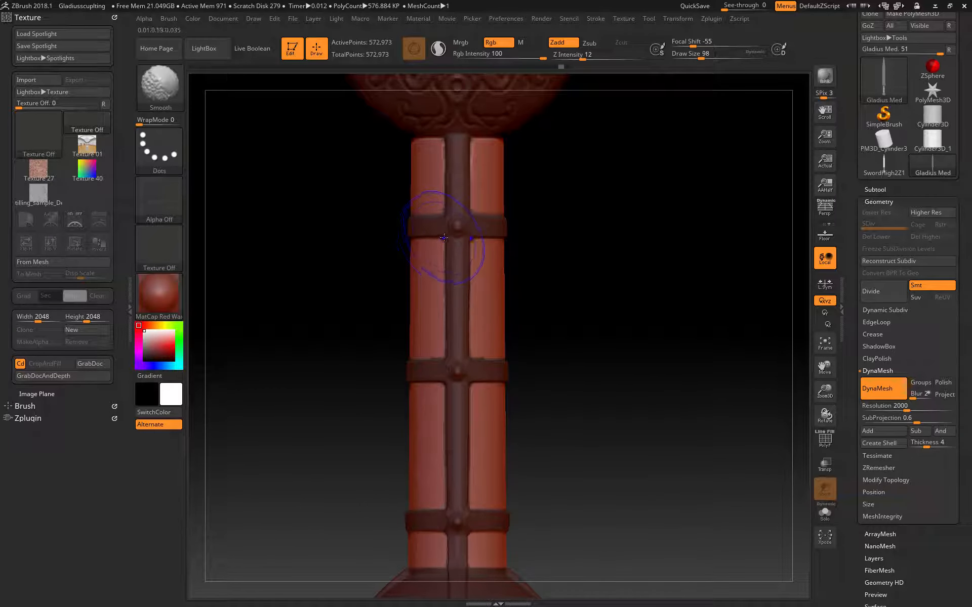
mouse_move(446, 236)
left_mouse_down()
mouse_move(387, 349)
mouse_move(428, 358)
mouse_move(458, 347)
left_mouse_up()
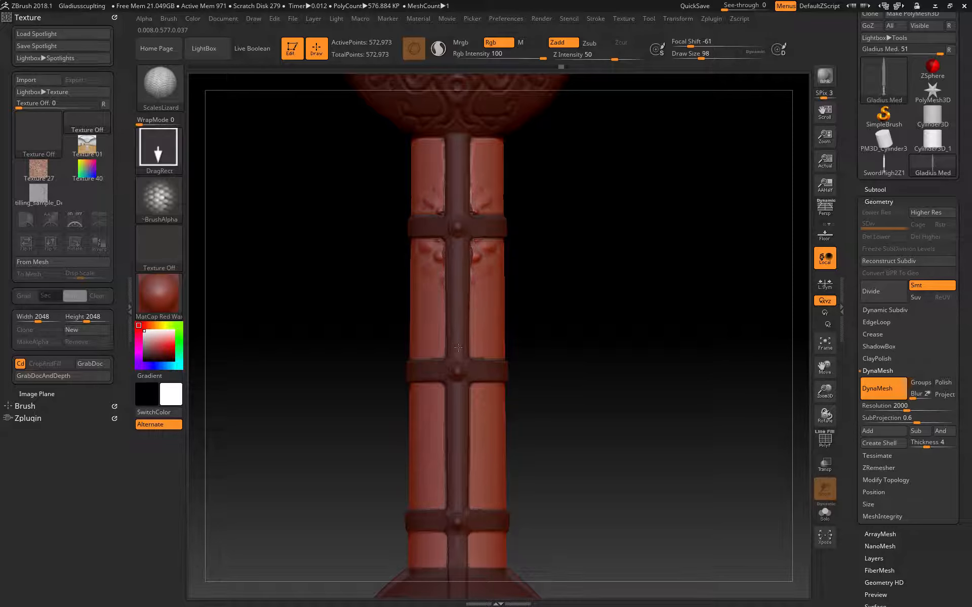
left_click_drag(449, 276, 350, 366)
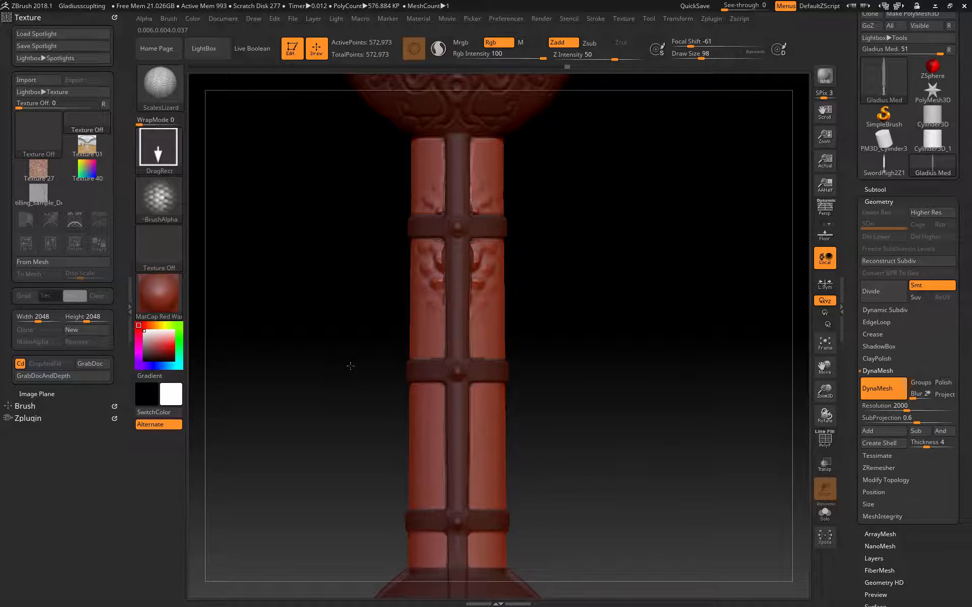
key("ctrl+z")
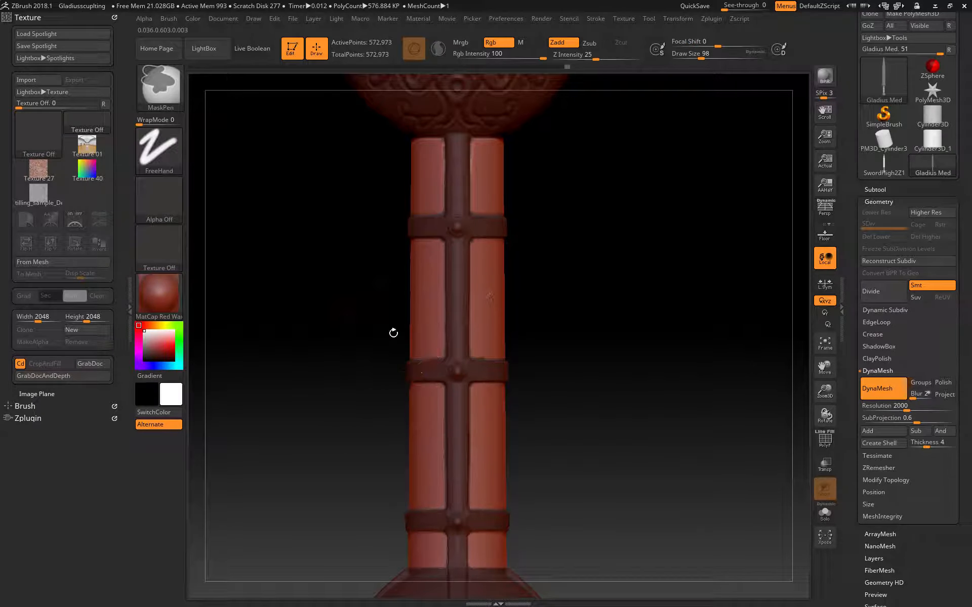
Step: Place lizard-scale patches on the two long rows of grip panels, and undo the most recent ones on the side panel
mouse_move(434, 259)
left_mouse_down()
mouse_move(432, 352)
mouse_move(443, 354)
left_mouse_up()
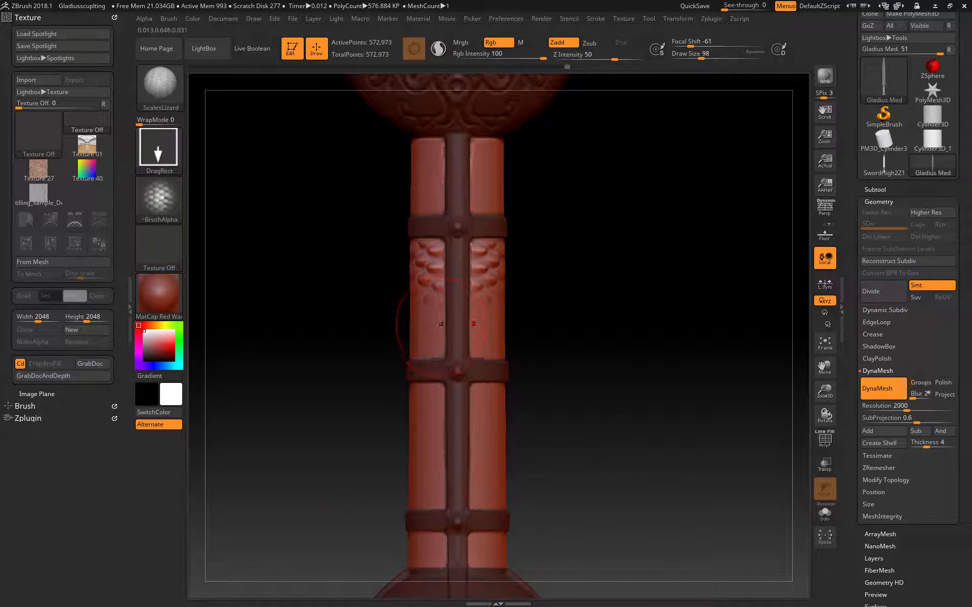
left_click_drag(435, 310, 427, 361)
mouse_move(430, 398)
left_mouse_down()
mouse_move(432, 513)
mouse_move(430, 501)
left_mouse_up()
mouse_move(320, 418)
left_mouse_down()
mouse_move(315, 392)
mouse_move(336, 304)
left_mouse_up()
left_click_drag(399, 293, 398, 343)
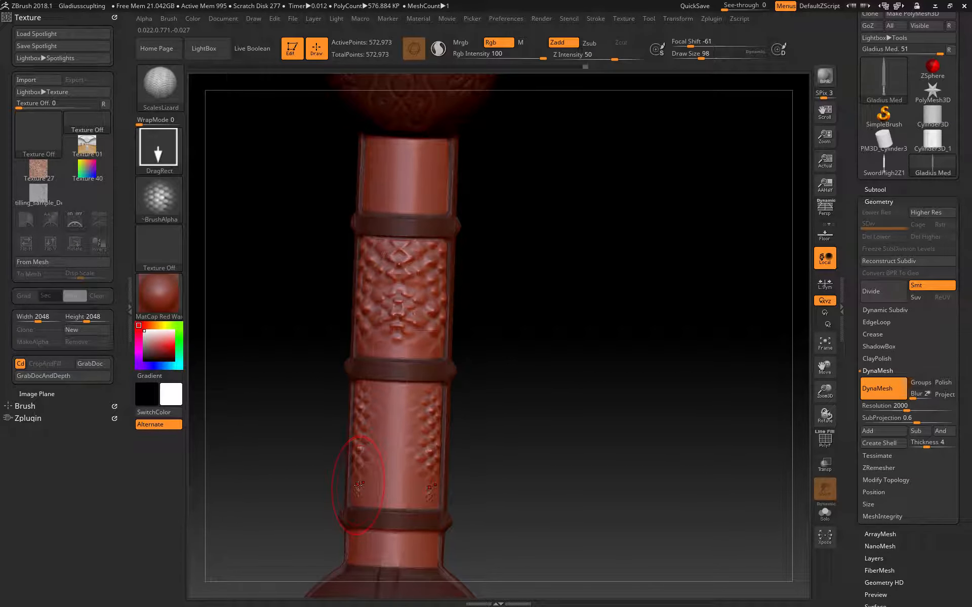
key("ctrl+z")
key("ctrl+z")
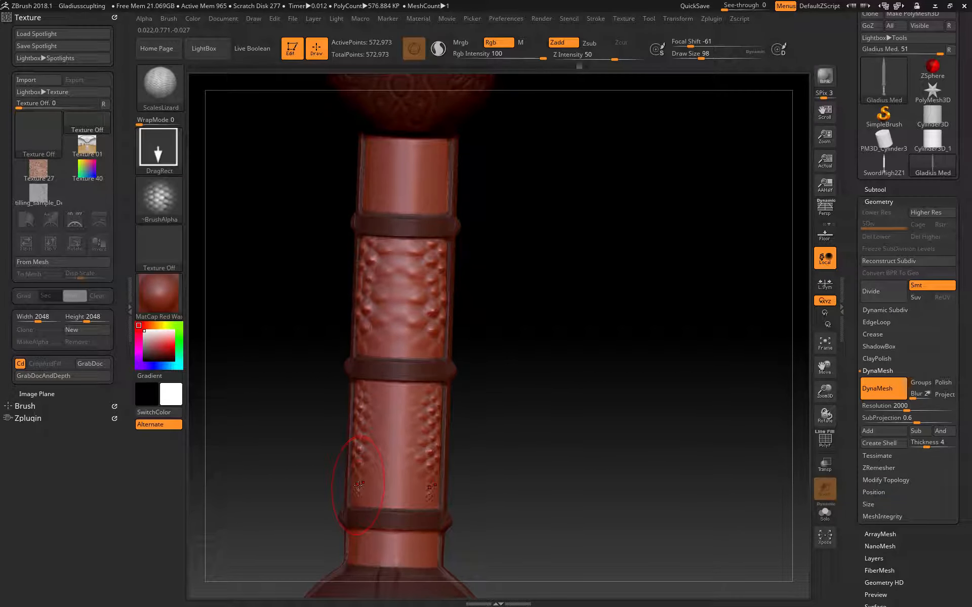
Step: Check the symmetry settings and place another lizard-scale patch down the middle of the side grip panel
mouse_move(307, 208)
left_mouse_down()
mouse_move(299, 221)
mouse_move(305, 212)
left_mouse_up()
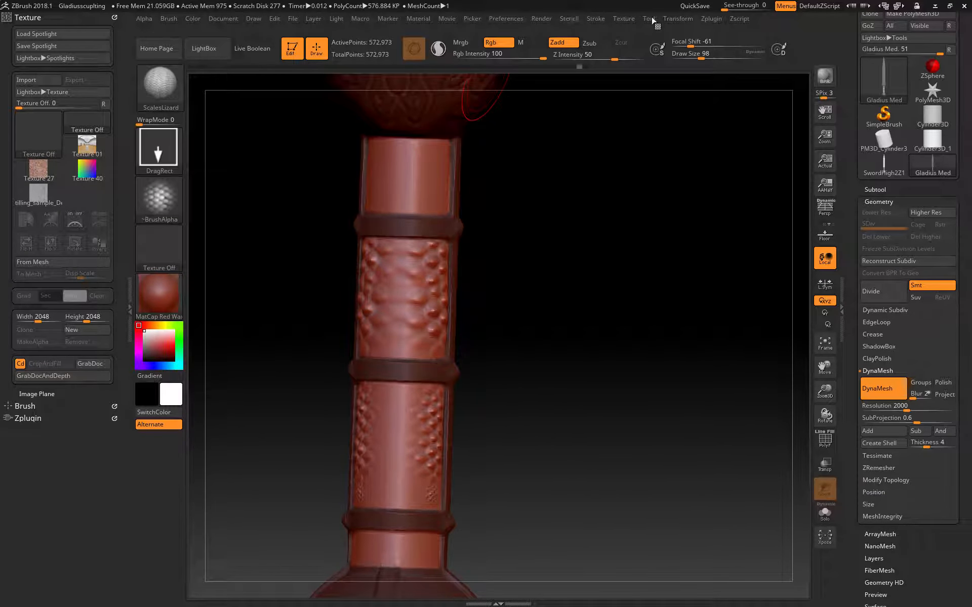
left_click(673, 19)
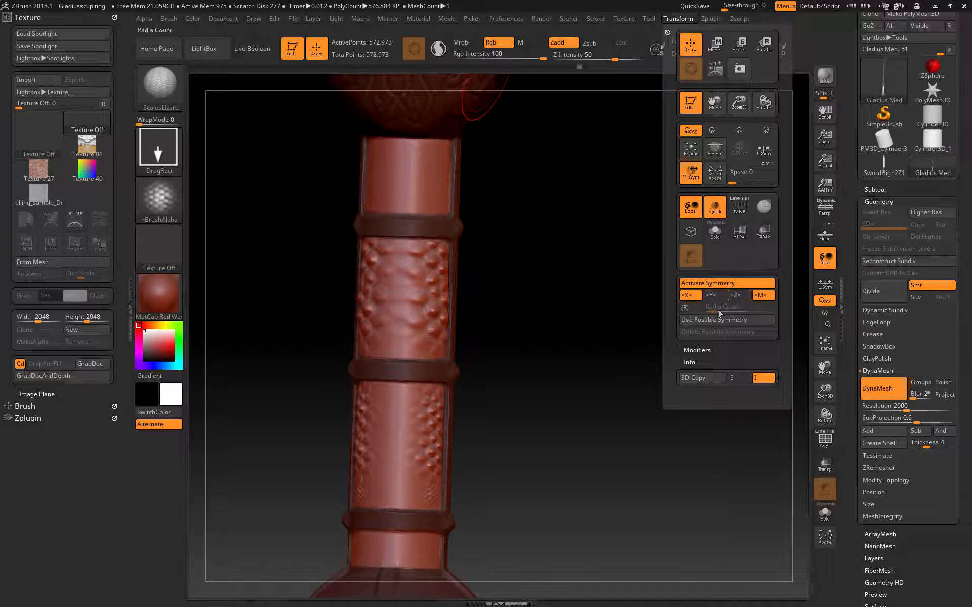
left_click_drag(274, 438, 275, 448, "shift")
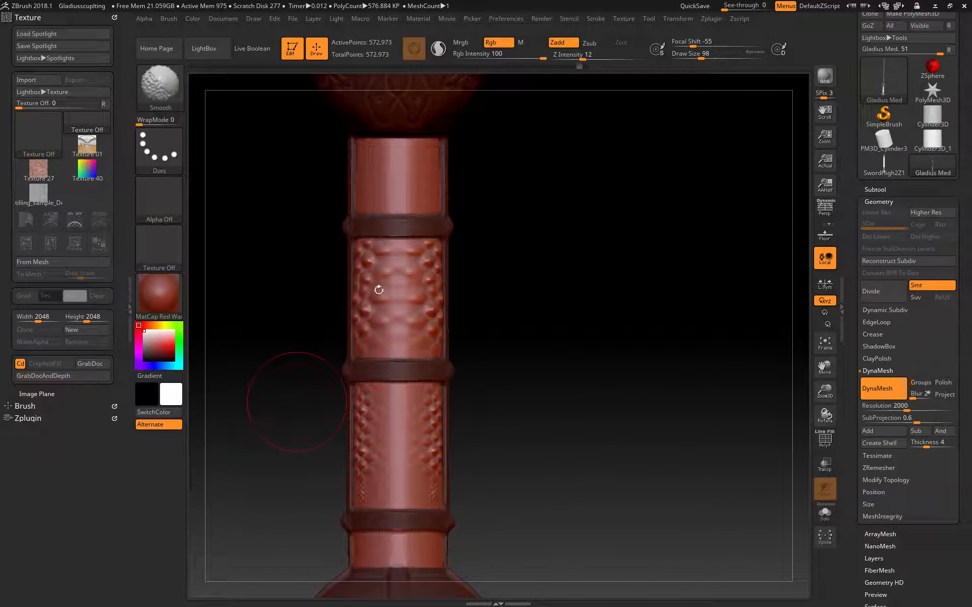
left_click_drag(398, 250, 401, 344)
mouse_move(304, 422)
left_mouse_down()
mouse_move(217, 441)
mouse_move(238, 445)
mouse_move(238, 435)
left_mouse_up()
Step: Undo all the lizard-scale patches so the grip panels are smooth again
key("ctrl")
key("ctrl+z")
key("ctrl+z")
key("ctrl+z")
key("ctrl+z")
key("ctrl+z")
key("ctrl+z")
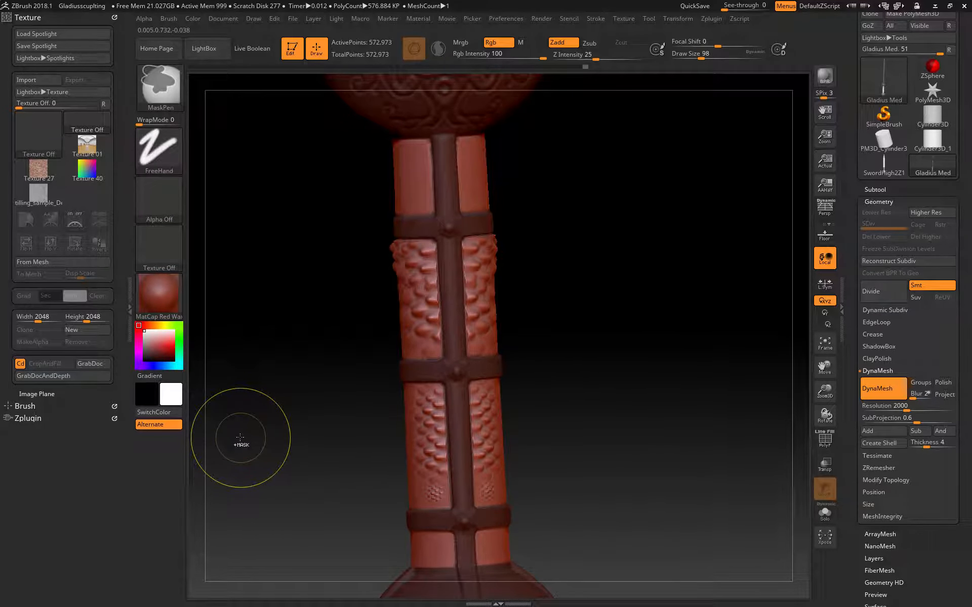
key("ctrl+z")
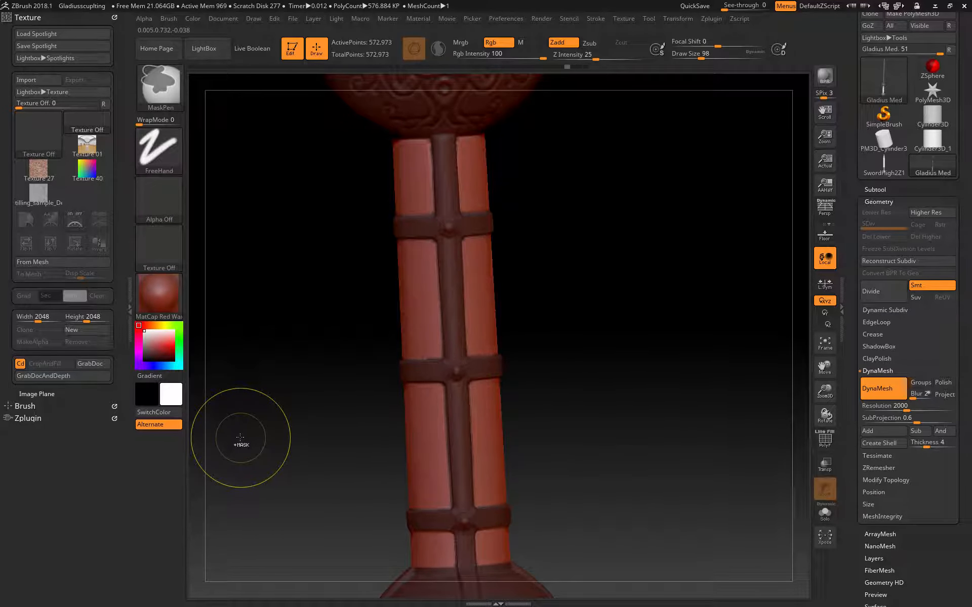
Step: Load the Weave3 brush from the Weave folder of the LightBox brush library
left_click(208, 48)
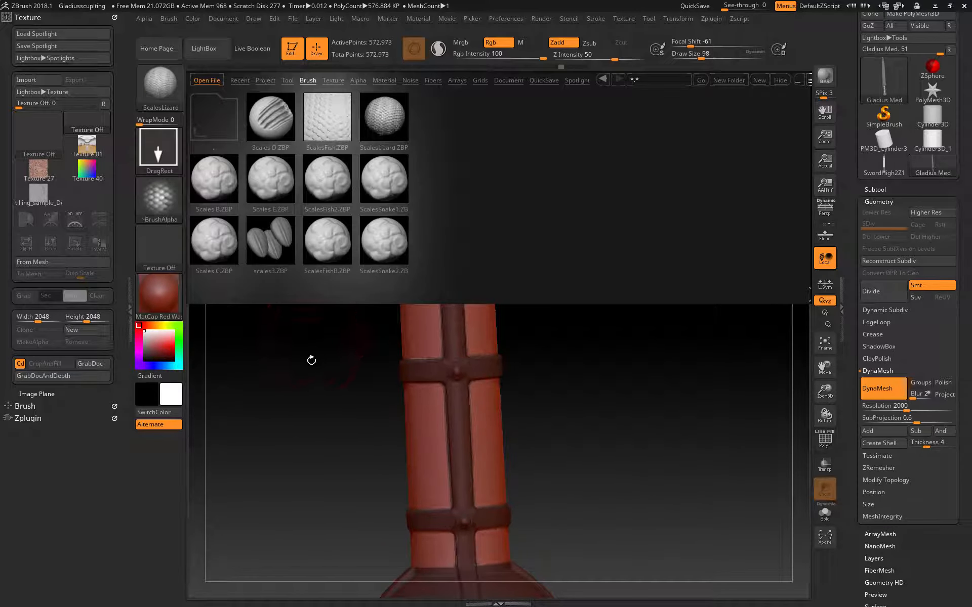
left_click(306, 80)
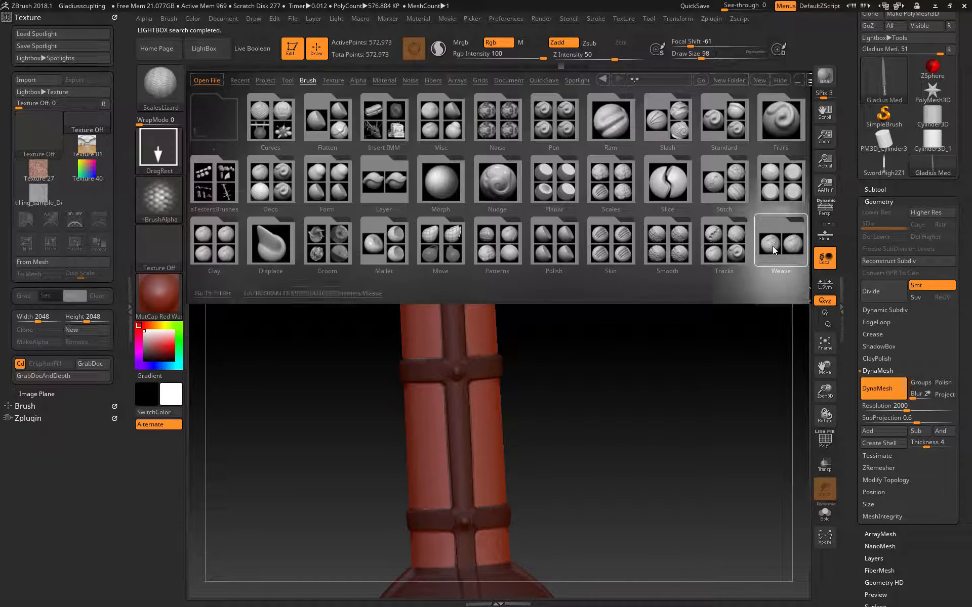
left_click_drag(762, 281, 716, 278)
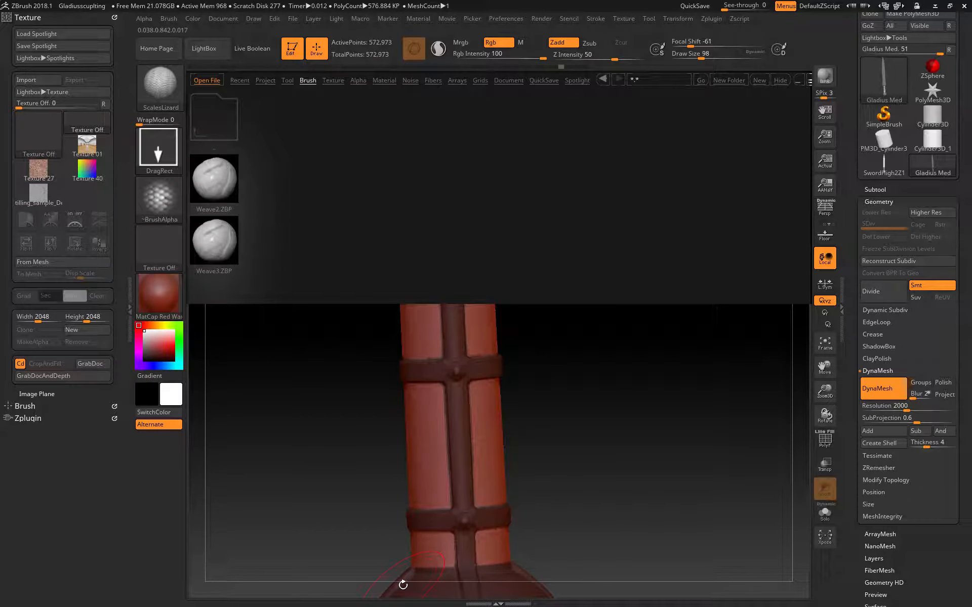
double_click(206, 245)
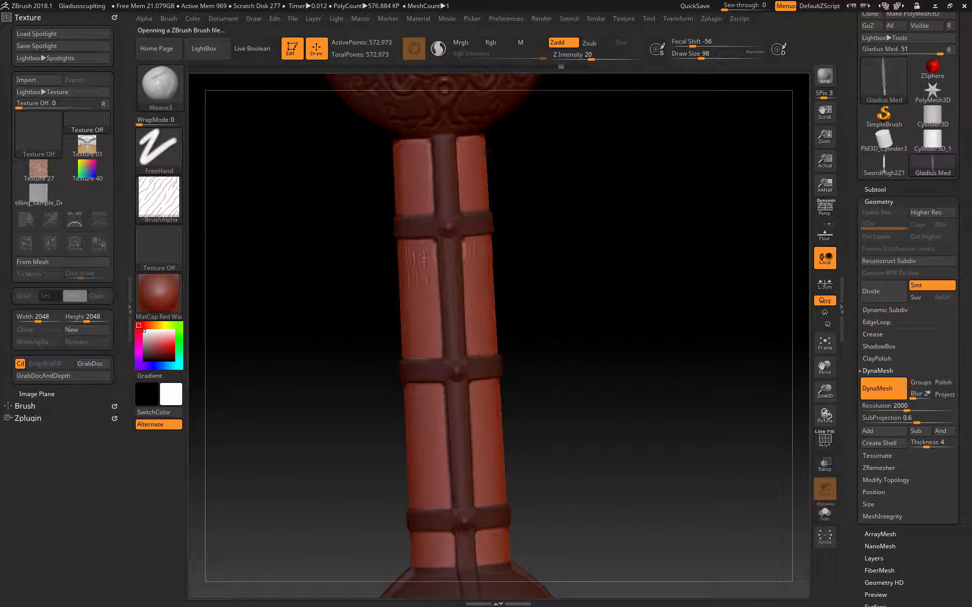
Step: Try the Weave3 texture on the grip panels, reducing Z Intensity to 9 between attempts, and undo the strokes
left_click_drag(425, 261, 419, 337)
key("ctrl+z")
left_click_drag(590, 65, 578, 65)
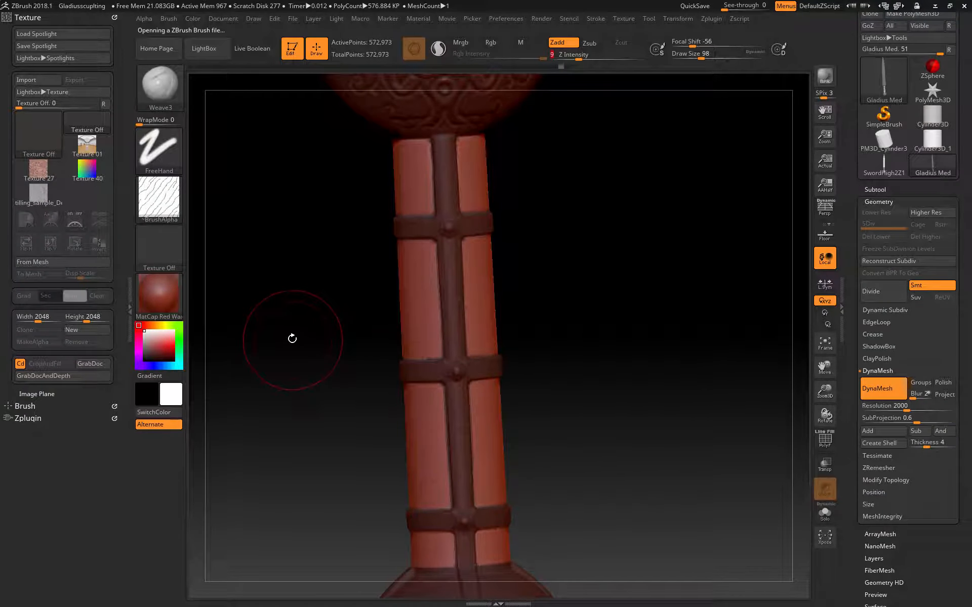
left_click_drag(292, 338, 289, 325, "shift")
left_click_drag(427, 208, 433, 151)
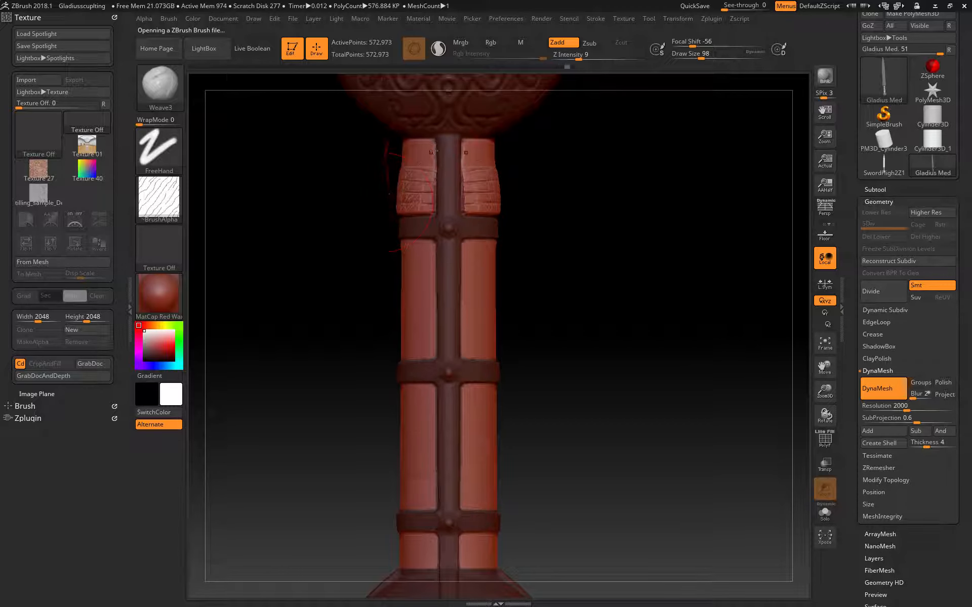
key("ctrl+z")
key("ctrl+z")
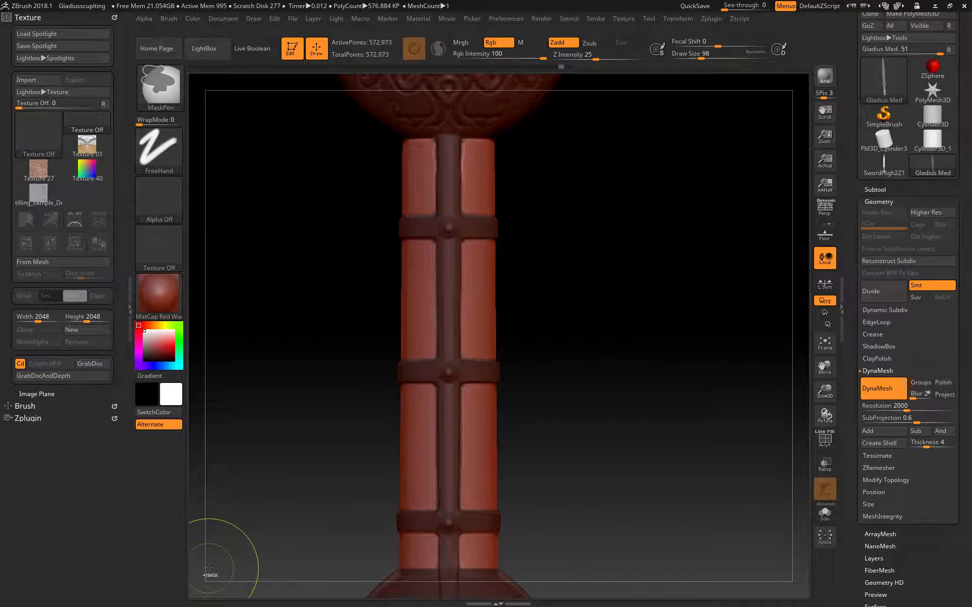
Step: Set Z Intensity to 2 and brush the Weave3 texture down the front grip panels
left_click(552, 54)
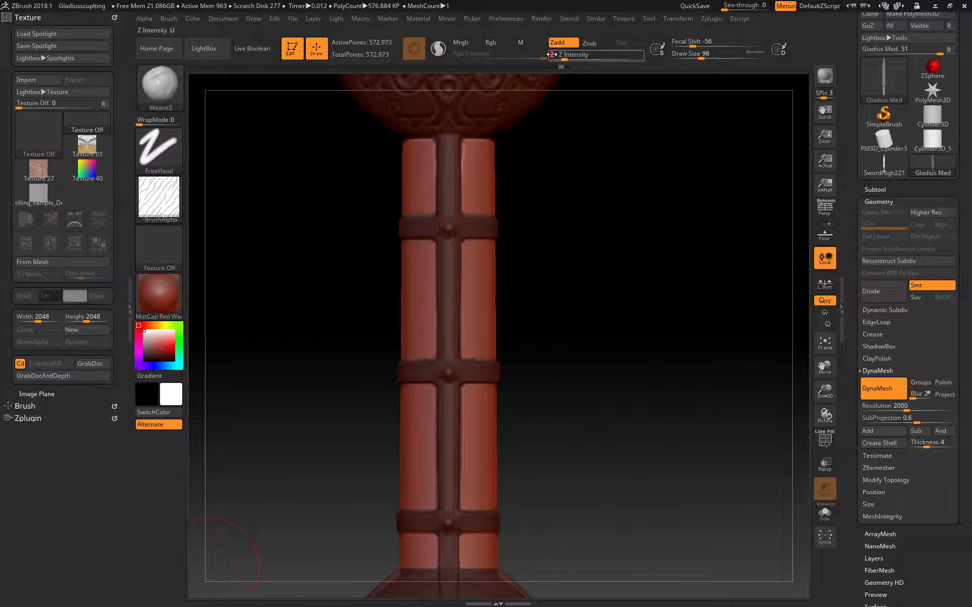
key("Return")
left_click_drag(426, 156, 421, 203)
left_click_drag(414, 281, 406, 359)
left_click_drag(426, 393, 430, 449)
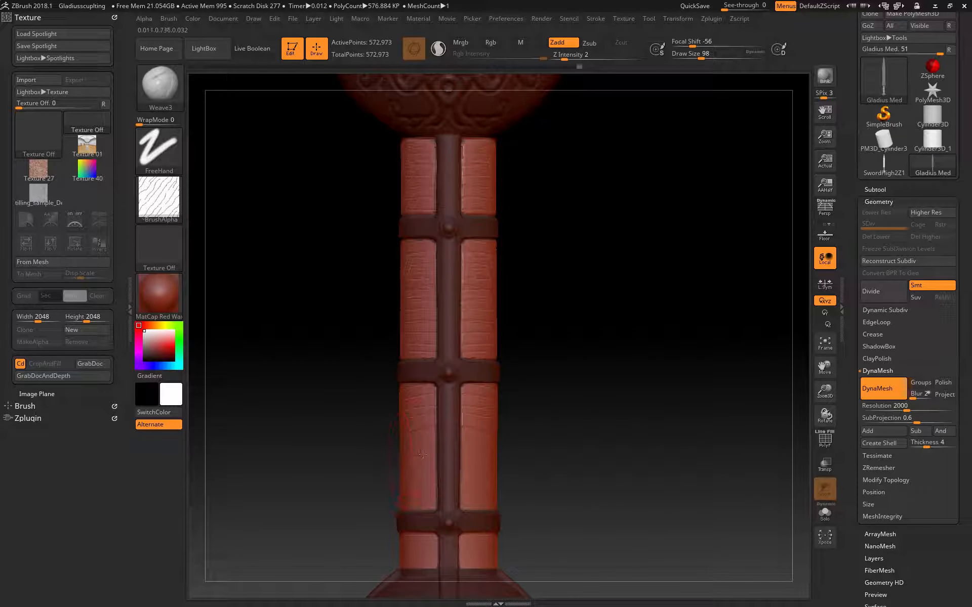
left_click_drag(425, 496, 423, 503)
mouse_move(252, 558)
left_mouse_down()
mouse_move(346, 554)
mouse_move(251, 560)
left_mouse_up()
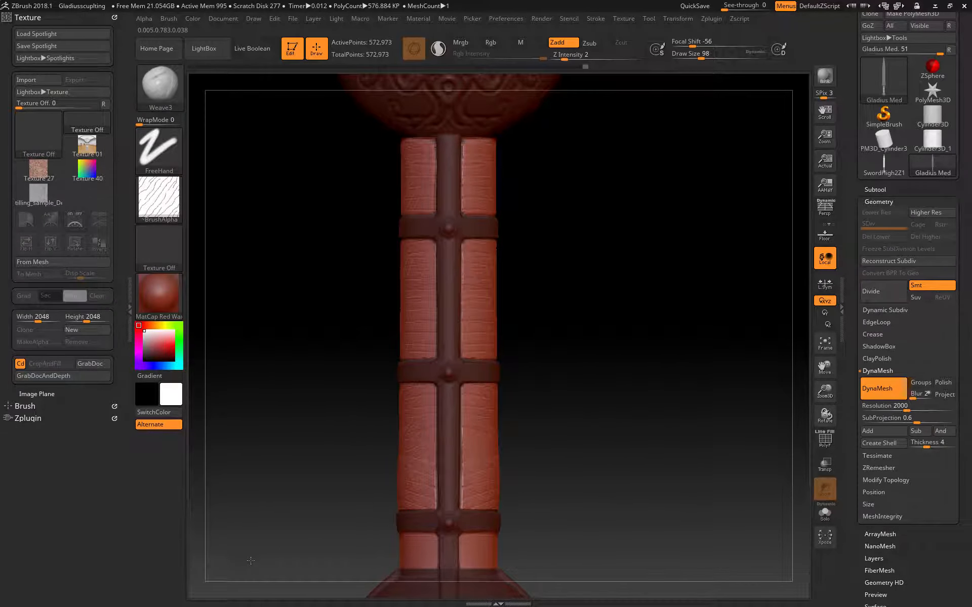
Step: Undo all the Weave3 strokes on the front grip panels
key("ctrl")
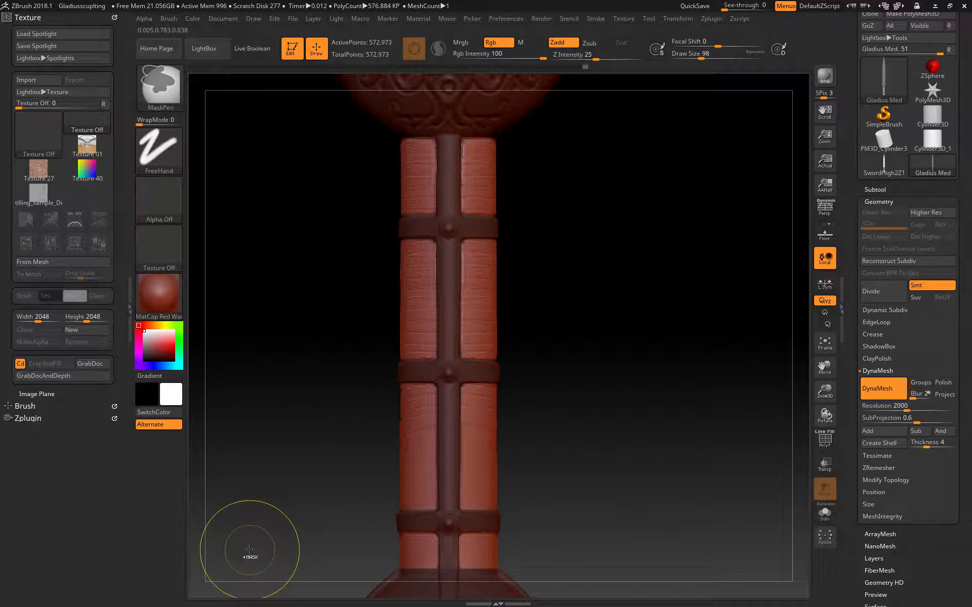
key("ctrl+z")
key("ctrl+z")
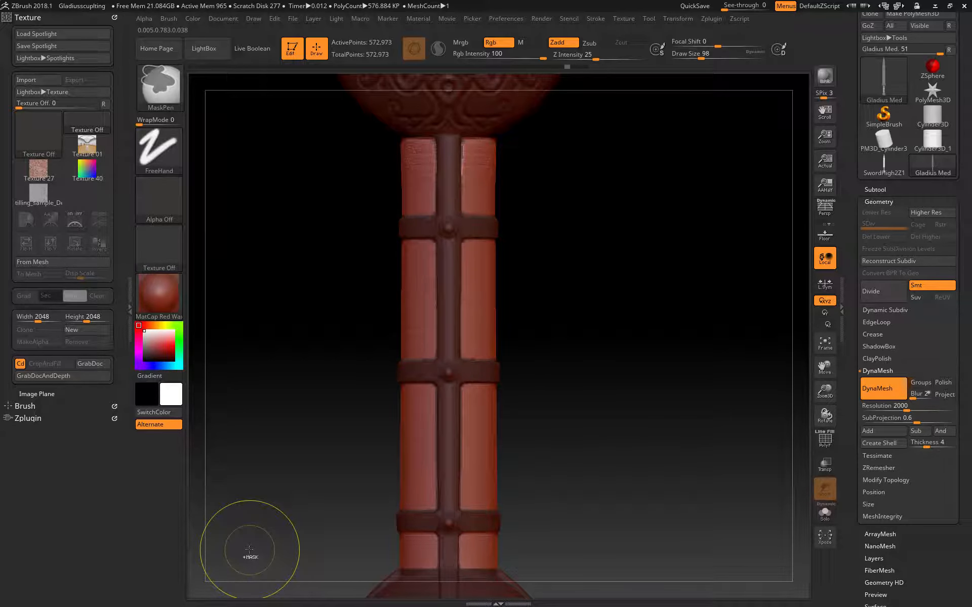
key("ctrl+z")
Step: Load the Weave2 brush from the Weave folder of the LightBox brush library
key("comma")
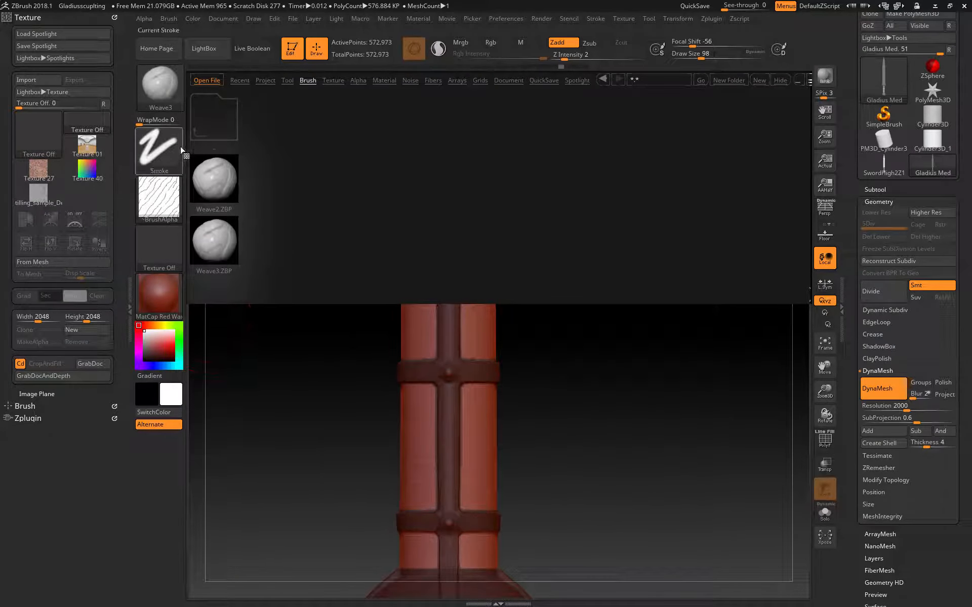
double_click(211, 188)
Step: Try the Weave2 brush at its default intensity on the upper two rows of grip panels, and undo the strokes
left_click_drag(426, 175, 381, 197)
left_click_drag(415, 153, 375, 175)
mouse_move(431, 275)
left_mouse_down()
mouse_move(395, 282)
mouse_move(387, 365)
left_mouse_up()
key("ctrl")
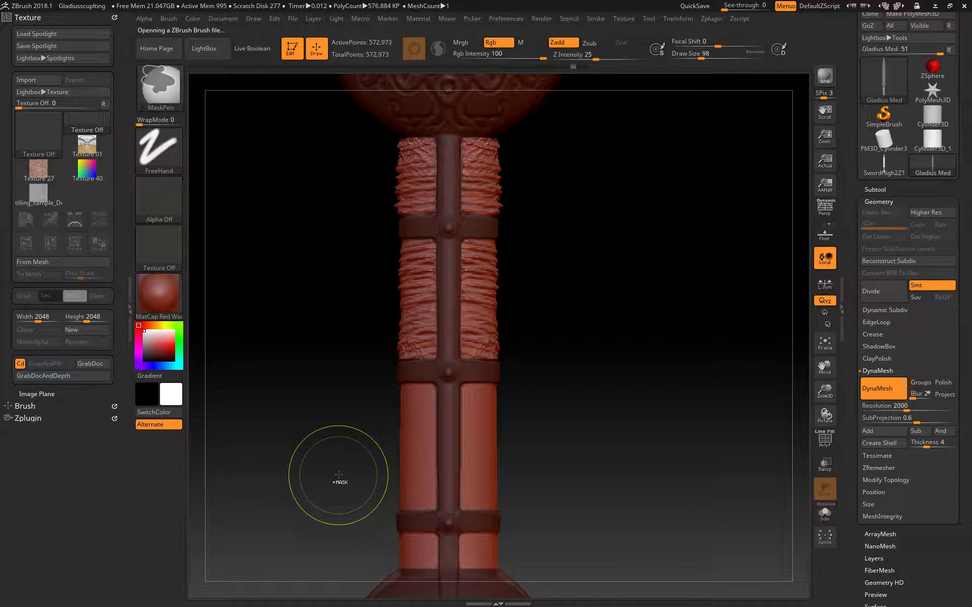
key("ctrl+z")
key("ctrl+z")
key("ctrl+z")
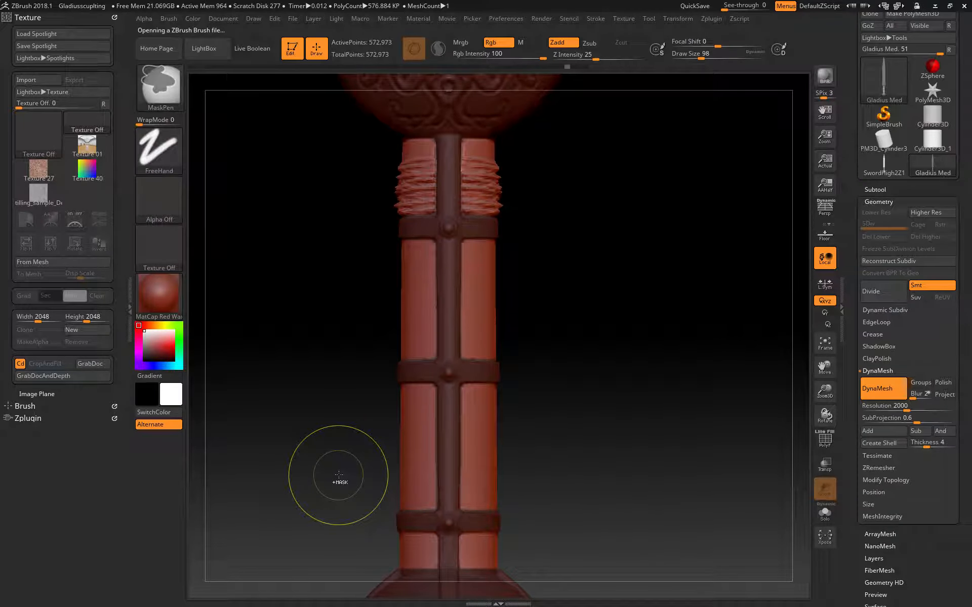
key("ctrl+z")
Step: Set the Weave2 Z Intensity to 2, brush a wood-like grain over the front and side grip panels, and frame the whole sword
left_click_drag(589, 56, 565, 56)
mouse_move(409, 203)
left_mouse_down()
mouse_move(431, 153)
mouse_move(427, 207)
left_mouse_up()
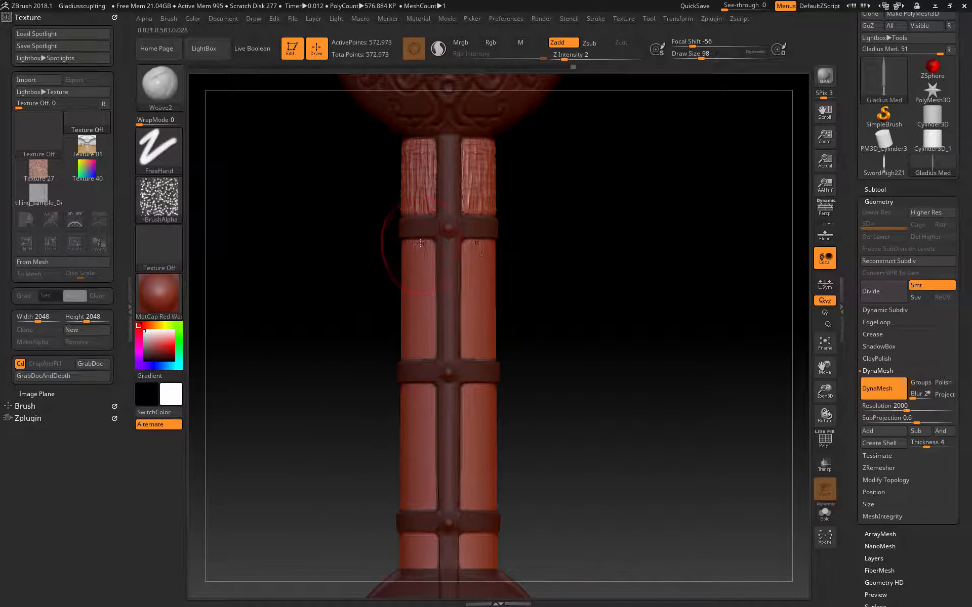
mouse_move(426, 260)
left_mouse_down()
mouse_move(427, 496)
mouse_move(418, 332)
mouse_move(428, 456)
left_mouse_up()
mouse_move(269, 501)
left_mouse_down()
mouse_move(293, 499)
mouse_move(248, 522)
mouse_move(274, 519)
left_mouse_up()
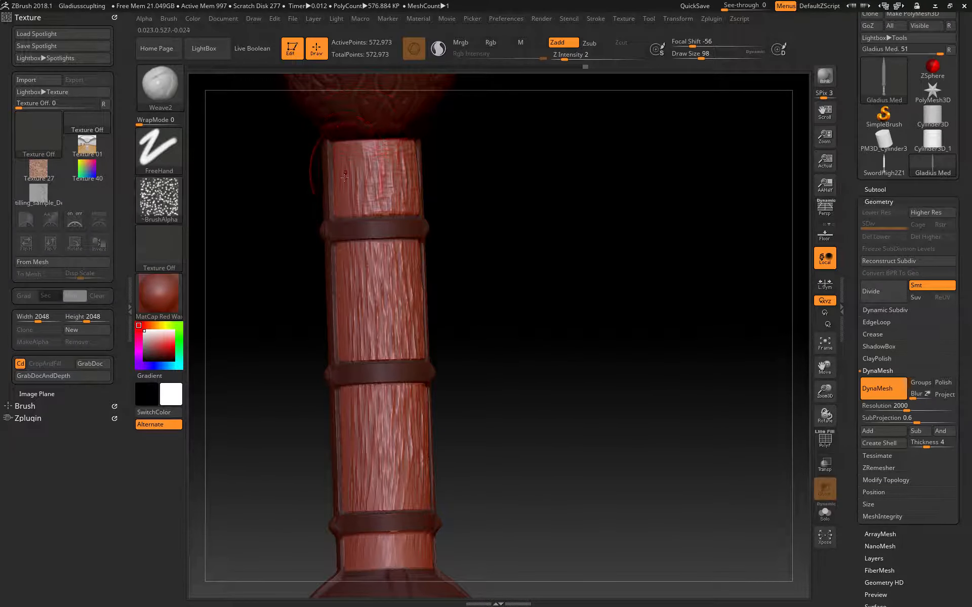
mouse_move(351, 584)
left_mouse_down()
mouse_move(196, 513)
mouse_move(210, 506)
left_mouse_up()
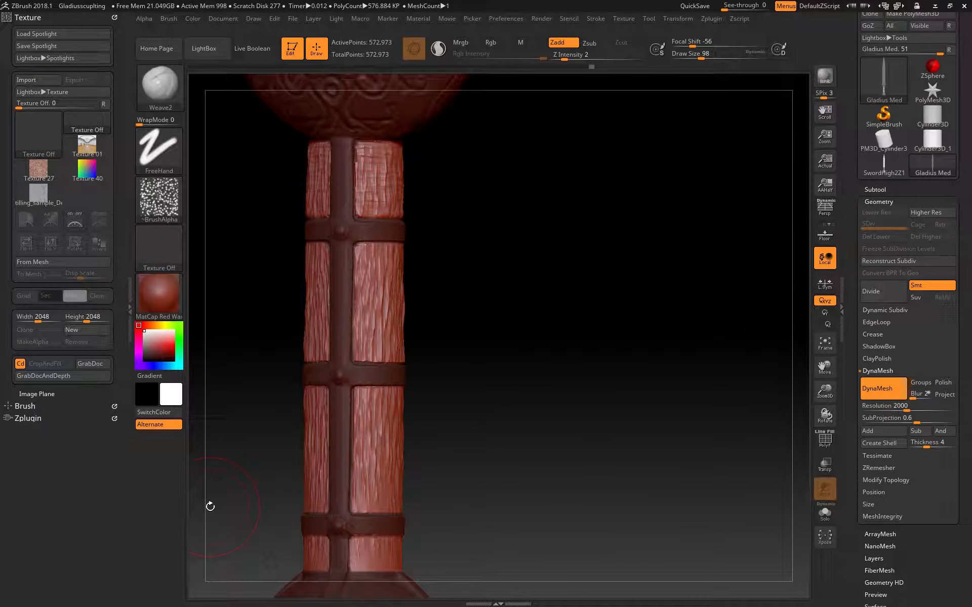
key("f")
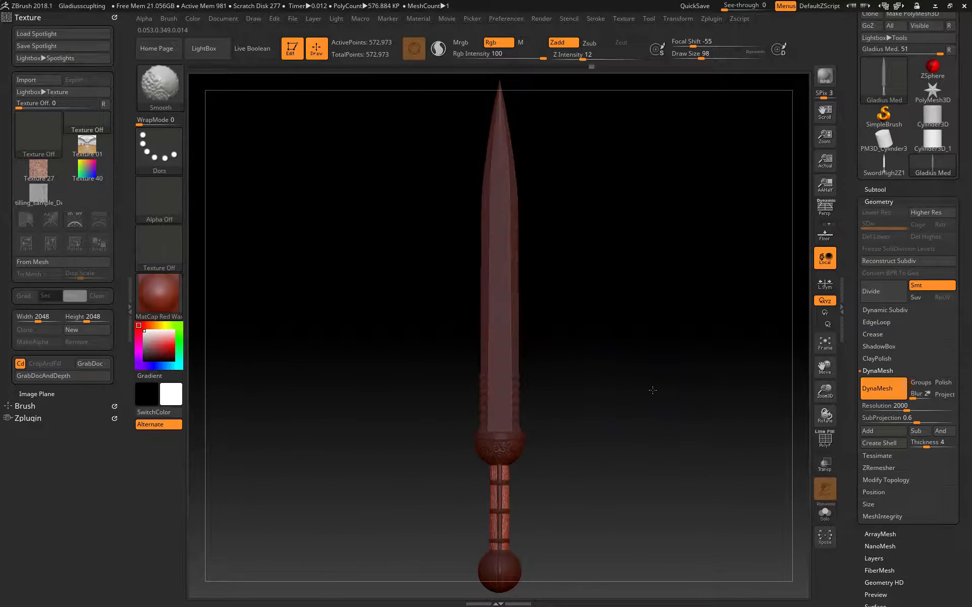
Step: Undo all the Weave2 grain strokes on the grip panels below the guard
left_click_drag(644, 376, 626, 496, "alt")
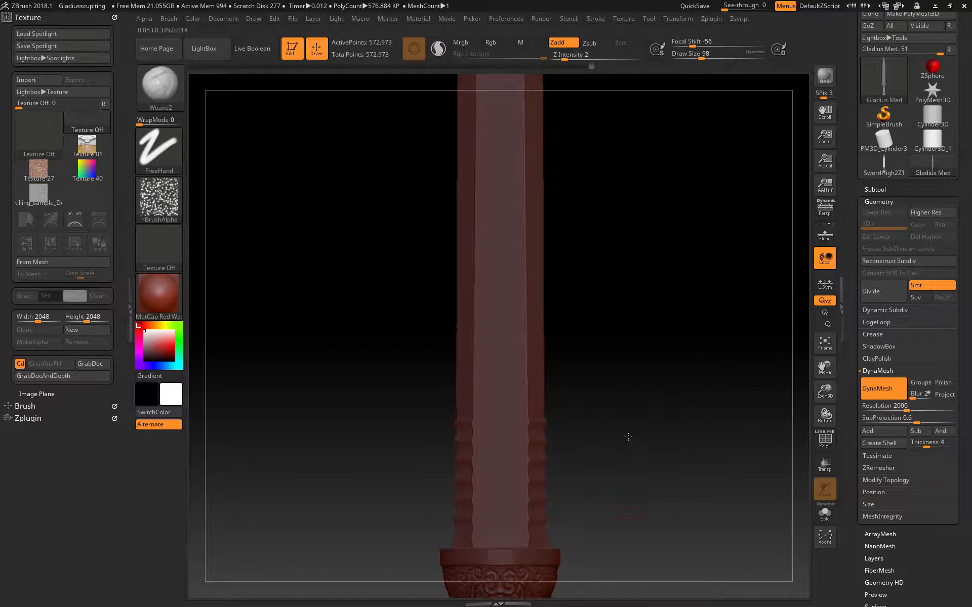
mouse_move(630, 438)
left_mouse_down("alt")
mouse_move(653, 217)
mouse_move(649, 272)
mouse_move(644, 209)
mouse_move(634, 221)
left_mouse_up("alt")
key("shift")
key("ctrl")
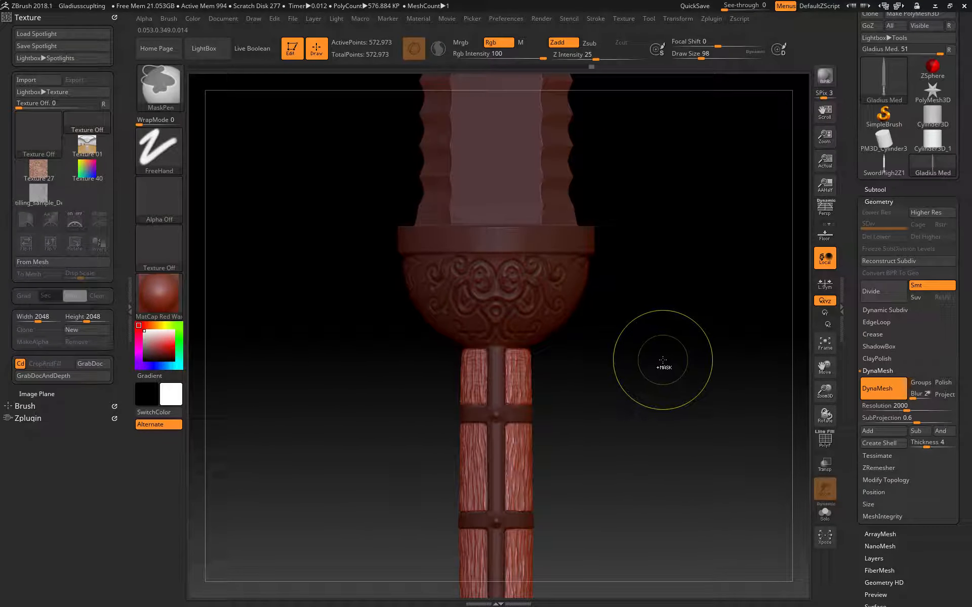
key("ctrl+z")
key("ctrl+z")
key("ctrl+z")
key("ctrl+z")
key("ctrl+z")
key("ctrl+z")
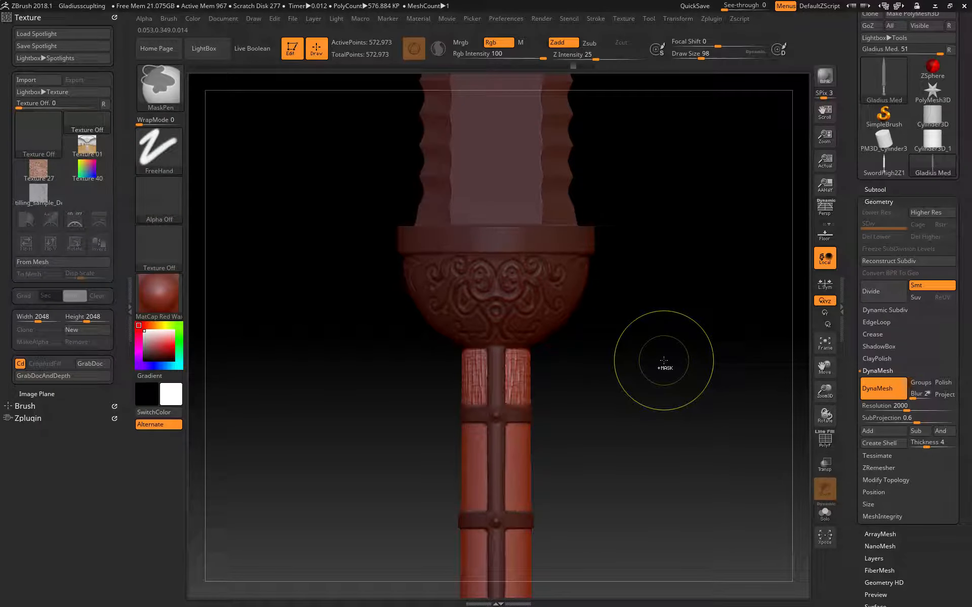
key("ctrl+z")
key("ctrl+z")
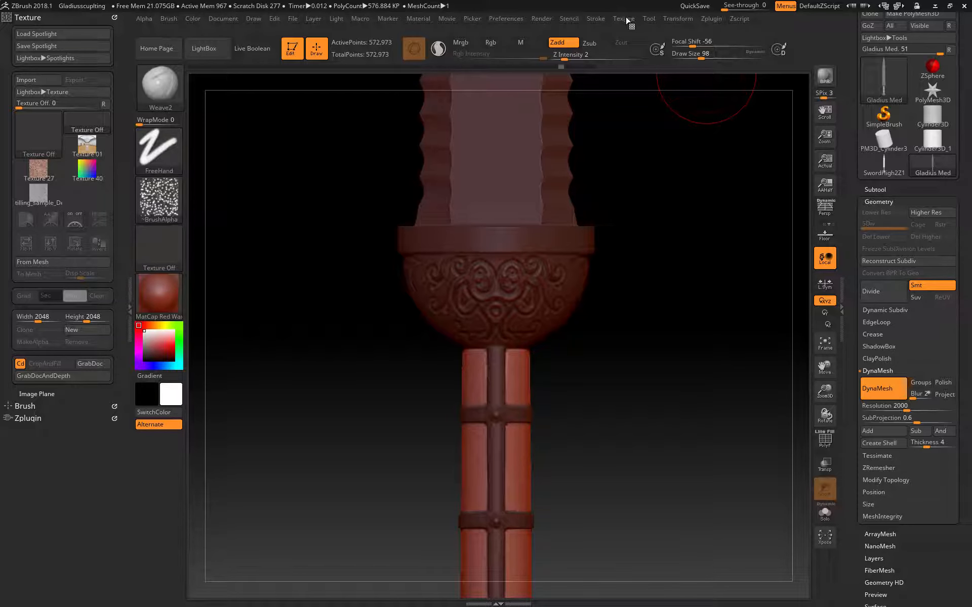
Step: Activate sculpting symmetry, undo the test stroke on the grip panels, and keep the Weave2 brush in Zadd mode
left_click(678, 19)
left_click(750, 288)
left_click_drag(319, 301, 293, 173)
mouse_move(298, 217)
left_mouse_down("alt")
mouse_move(297, 419)
mouse_move(293, 230)
left_mouse_up("alt")
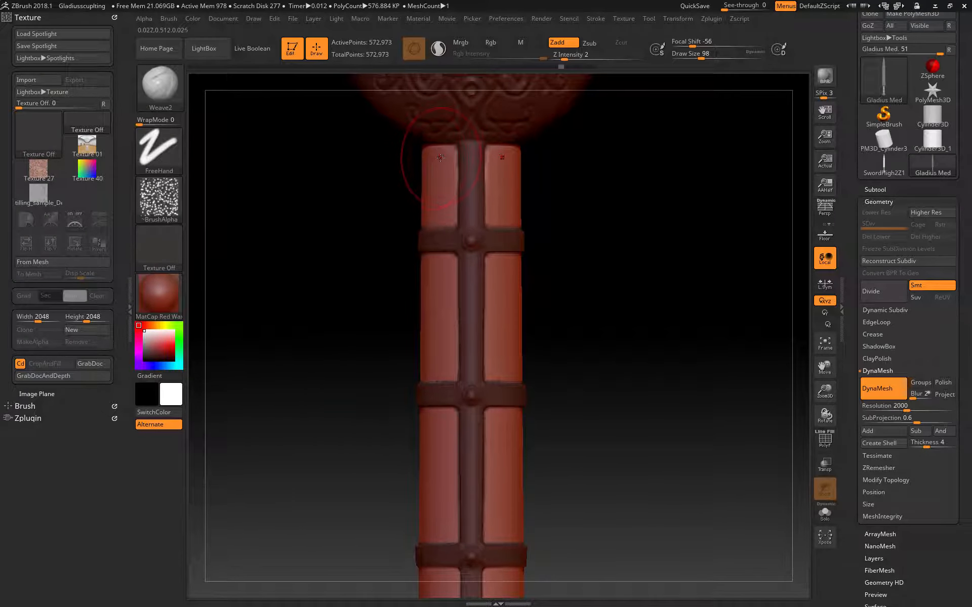
key("ctrl+z")
key("alt")
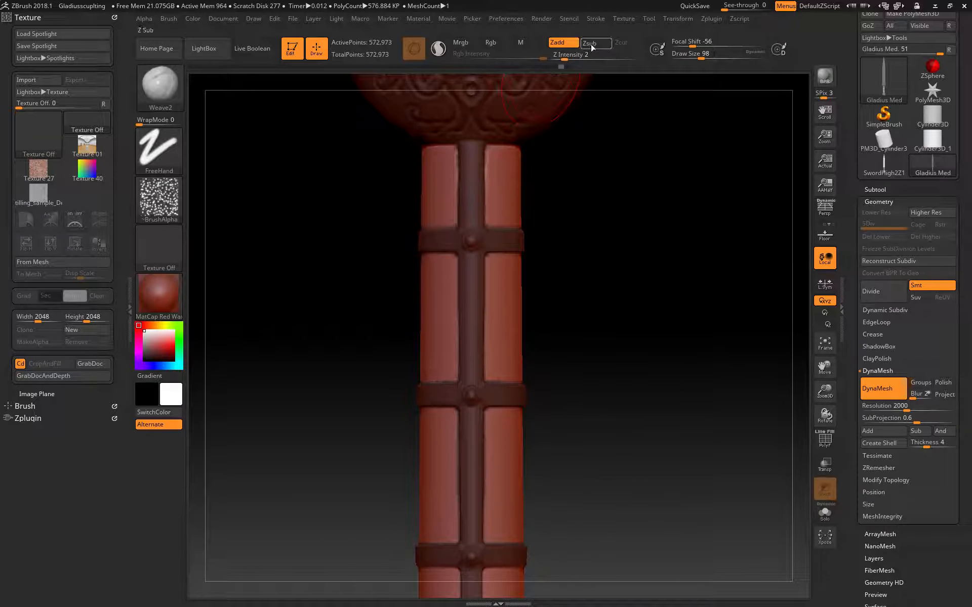
left_click(554, 45)
Step: Brush a lengthwise Weave2 wood grain down the front grip panels and along their outer sides
left_click_drag(444, 150, 438, 600)
left_click_drag(423, 500, 440, 561)
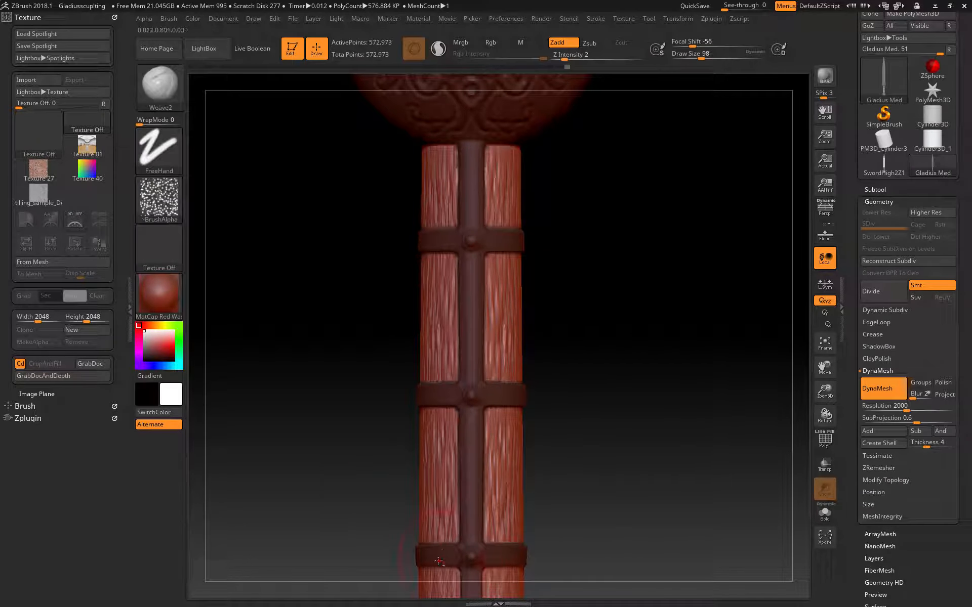
left_click_drag(289, 516, 291, 512)
left_click_drag(418, 161, 419, 415)
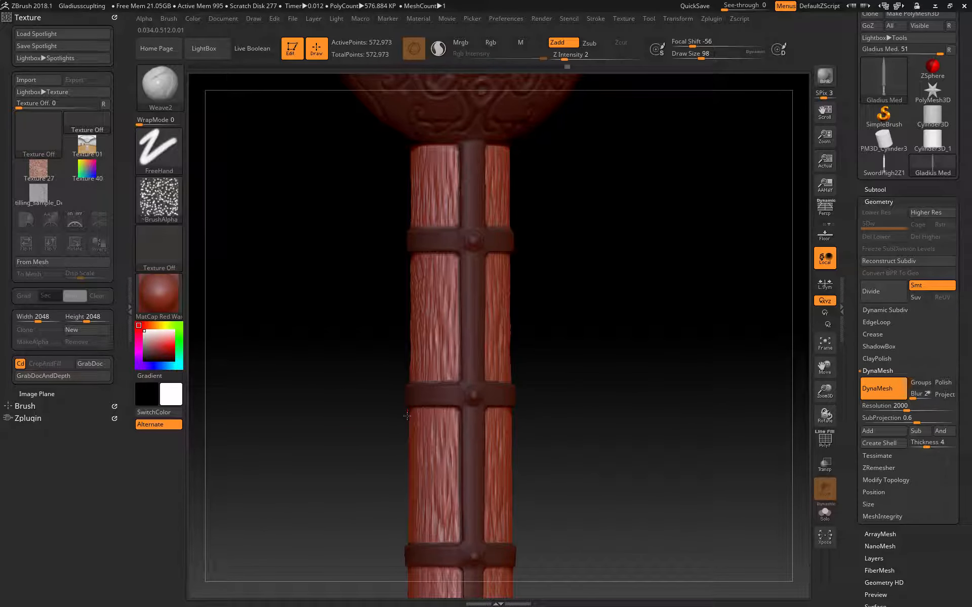
Step: Brush crossing diagonal Weave2 strokes over the grip panels, from below the guard down to the pommel
mouse_move(367, 497)
left_mouse_down()
mouse_move(346, 540)
mouse_move(265, 451)
mouse_move(210, 449)
left_mouse_up()
left_click_drag(483, 269, 465, 372)
left_click_drag(293, 534, 346, 439)
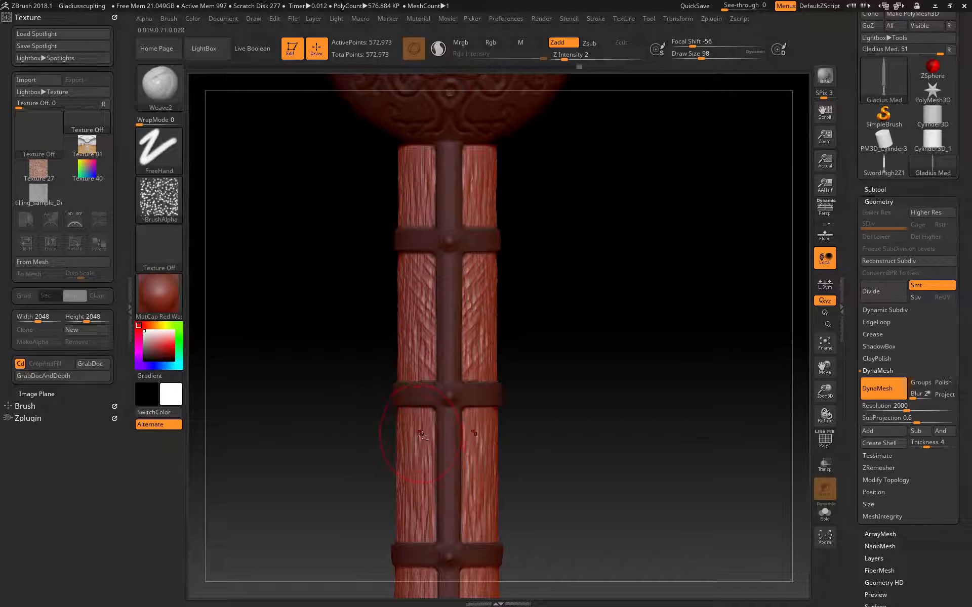
mouse_move(422, 435)
left_mouse_down()
mouse_move(381, 404)
mouse_move(367, 443)
left_mouse_up()
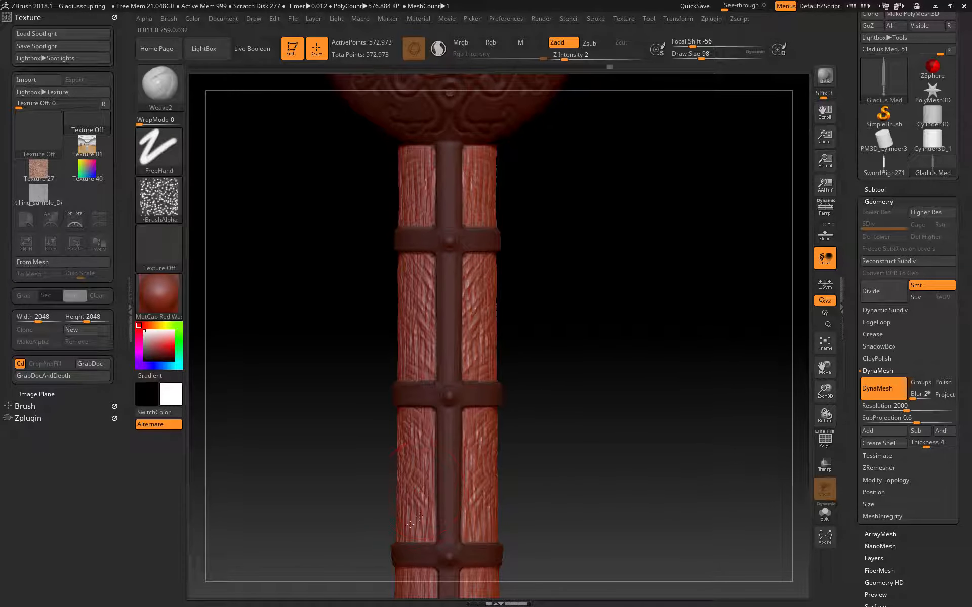
mouse_move(299, 527)
left_mouse_down("alt")
mouse_move(317, 297)
mouse_move(400, 351)
left_mouse_up("alt")
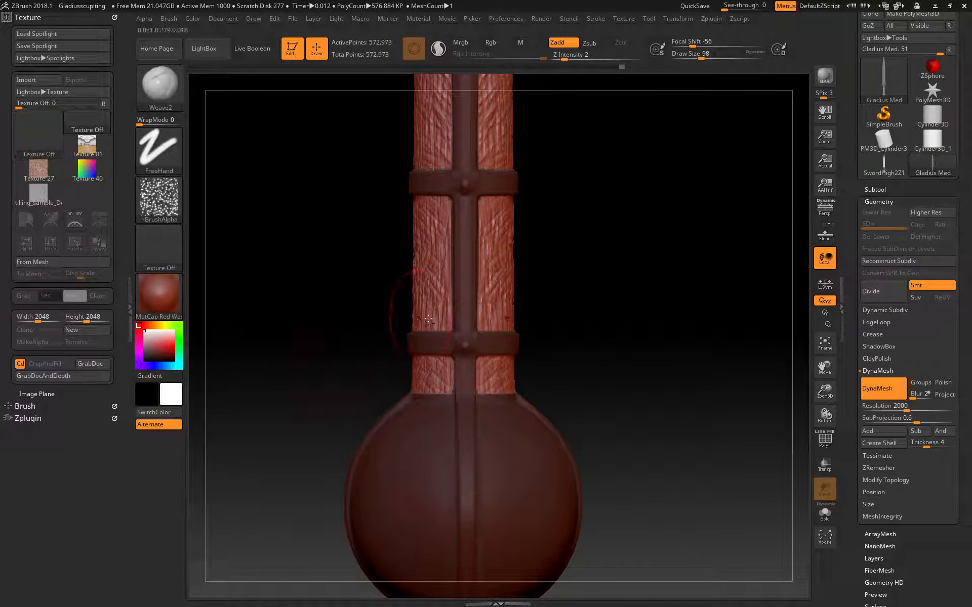
Step: Frame the hilt and clear the mask from the guard, grip bands and pommel
mouse_move(303, 457)
left_mouse_down()
mouse_move(241, 416)
mouse_move(261, 367)
mouse_move(321, 380)
mouse_move(321, 395)
mouse_move(293, 386)
mouse_move(261, 273)
mouse_move(304, 507)
left_mouse_up()
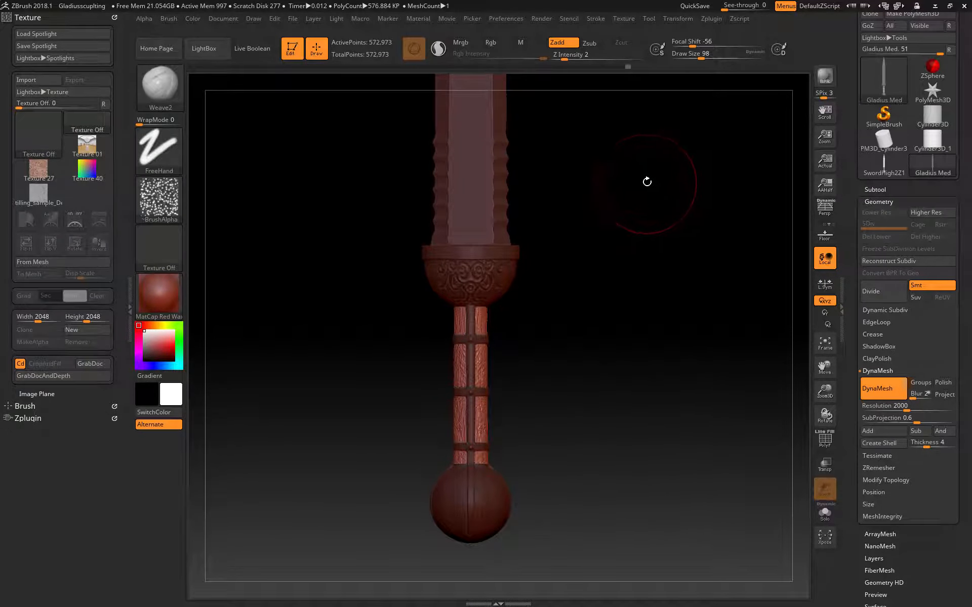
mouse_move(650, 172)
left_mouse_down("ctrl")
mouse_move(648, 360)
mouse_move(694, 267)
mouse_move(616, 272)
left_mouse_up("ctrl")
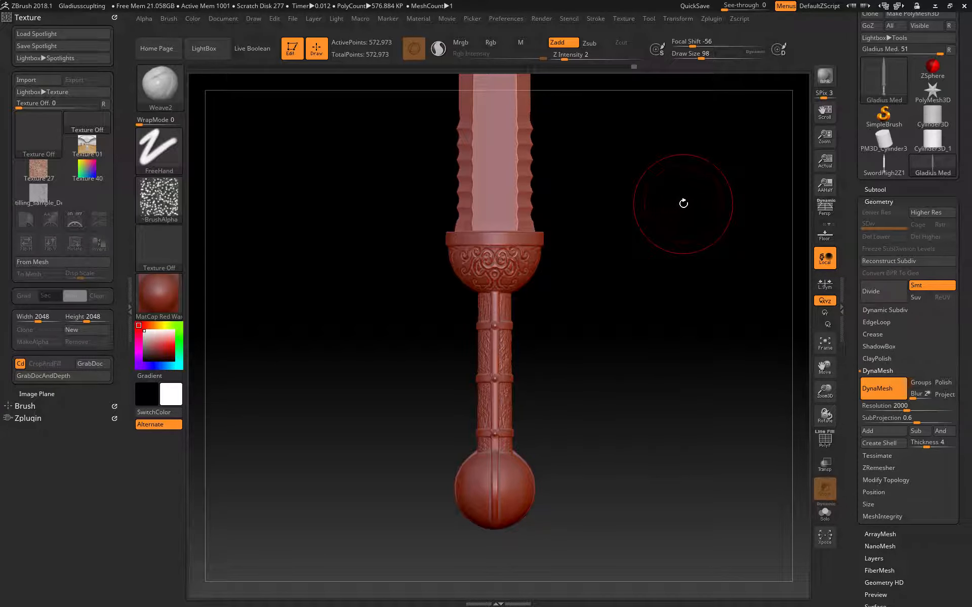
Step: Load the Deco4 brush from the Deco folder of the LightBox brush library
left_click_drag(673, 391, 633, 322, "alt")
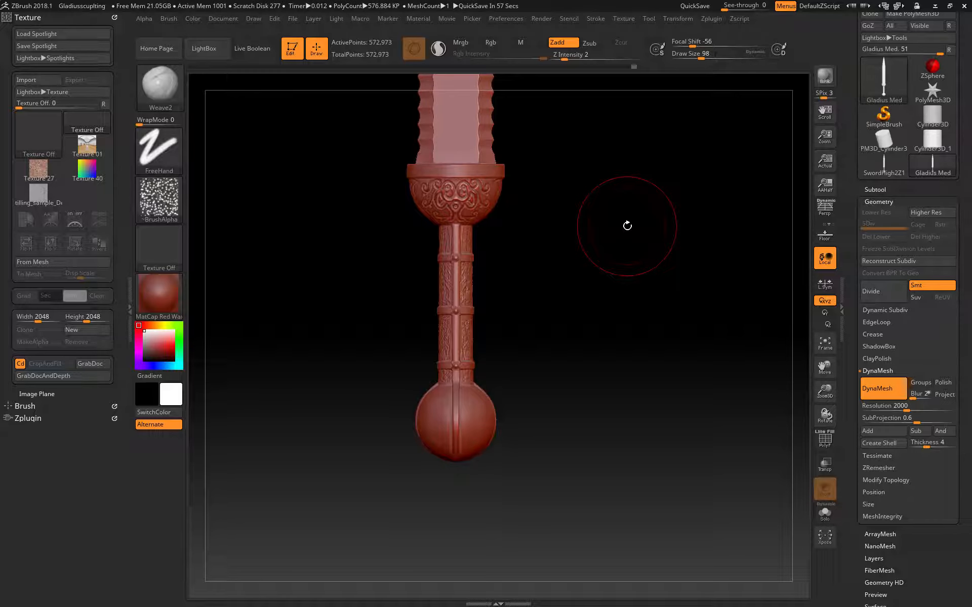
left_click(181, 86)
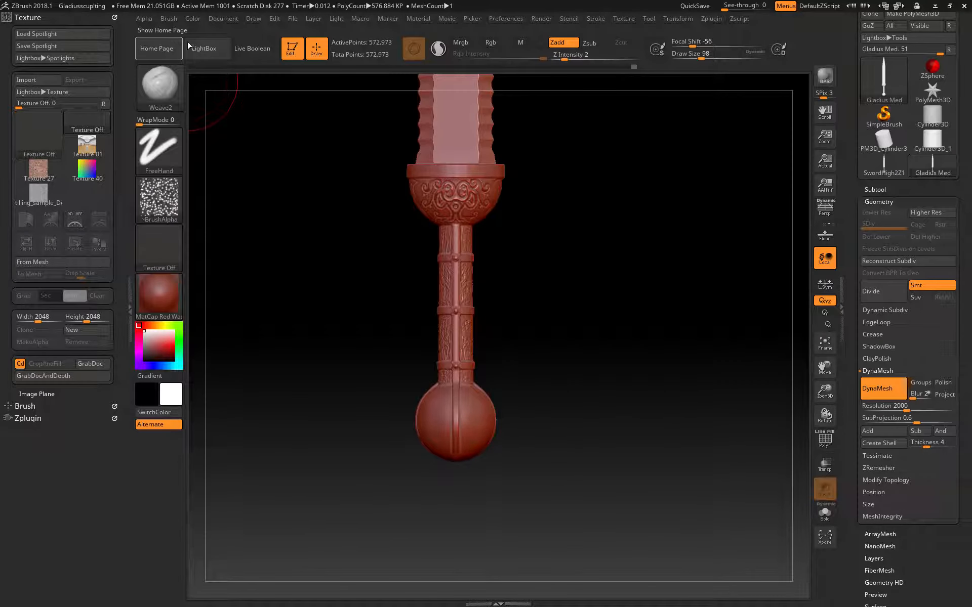
left_click(204, 48)
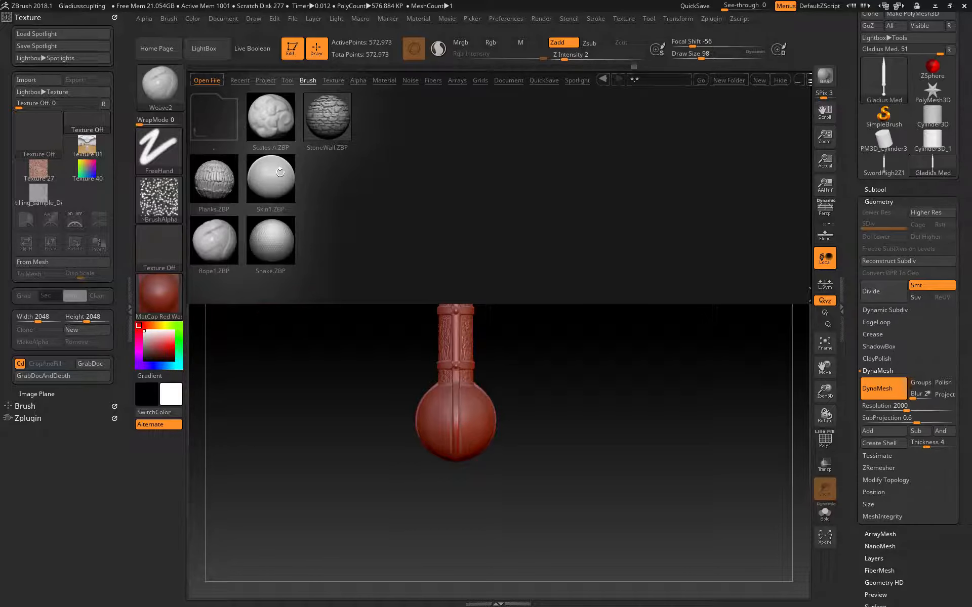
left_click(308, 80)
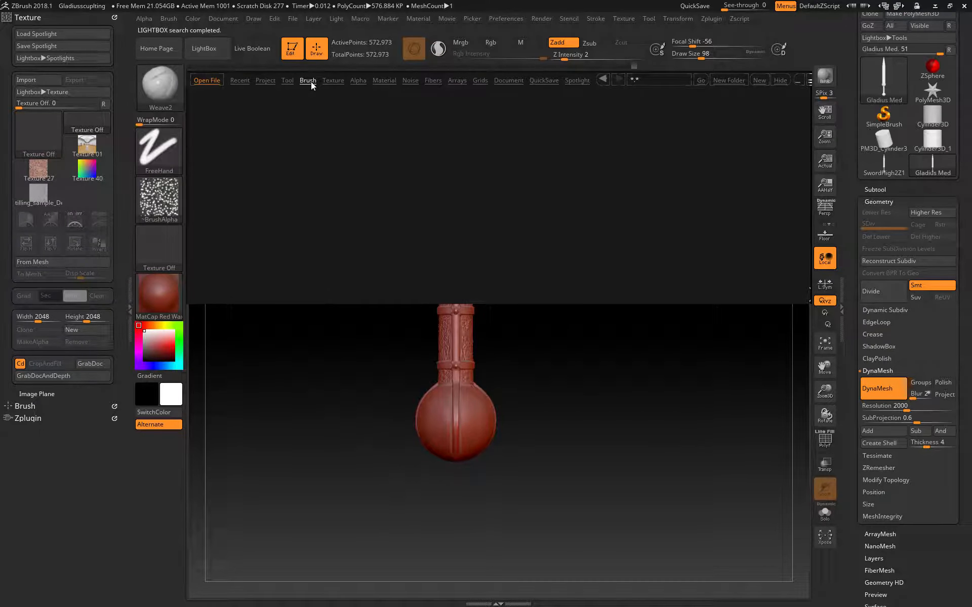
left_click_drag(733, 283, 679, 286)
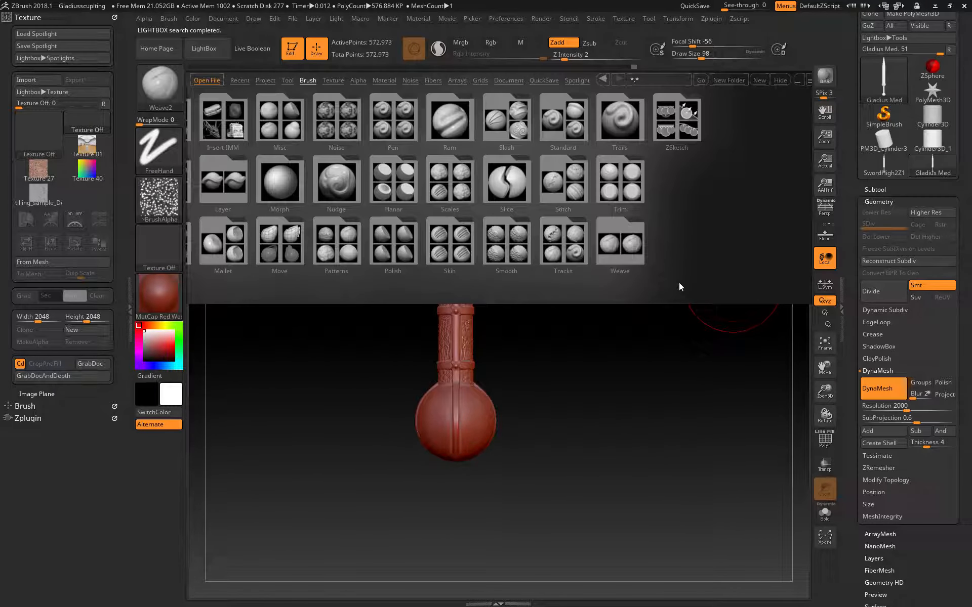
left_click_drag(679, 282, 741, 275)
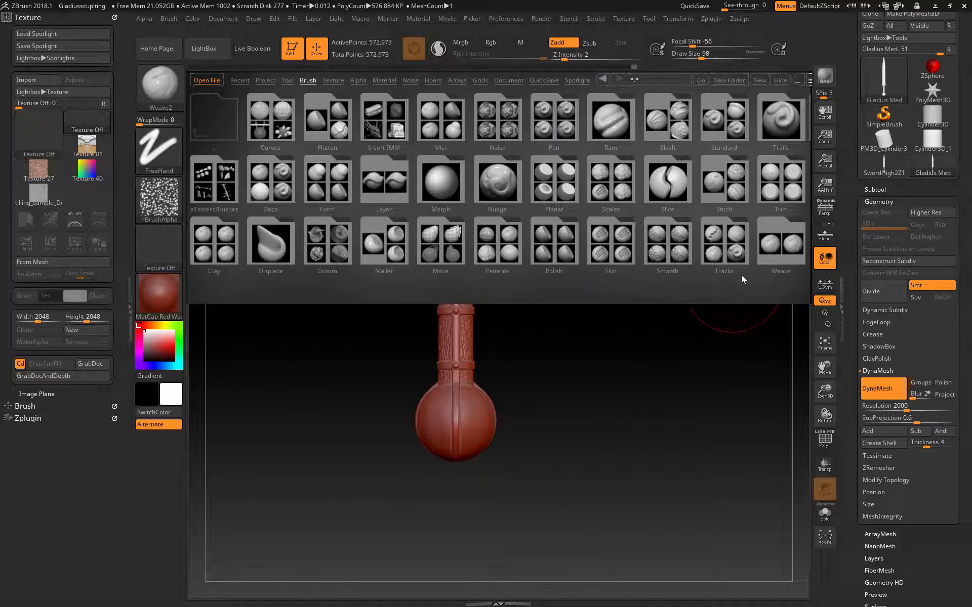
double_click(290, 190)
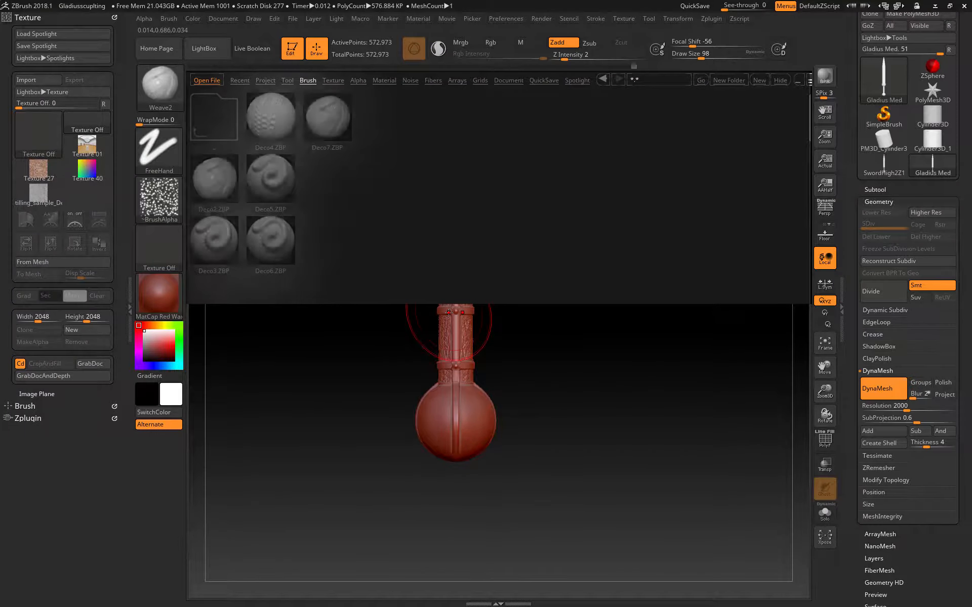
double_click(269, 115)
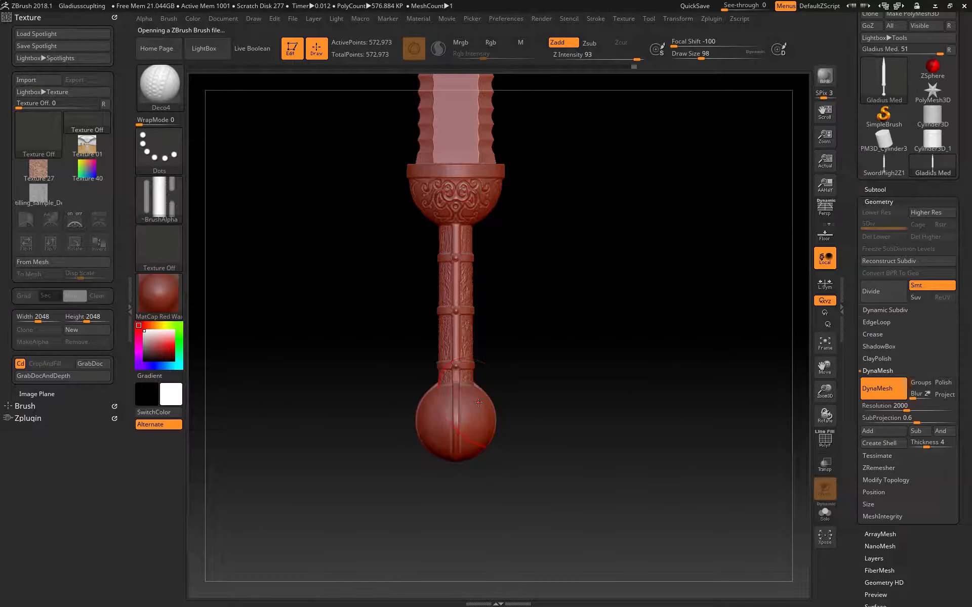
Step: Try a Deco4 stroke on the side of the spherical pommel and undo it
left_click_drag(479, 403, 489, 466)
key("ctrl+z")
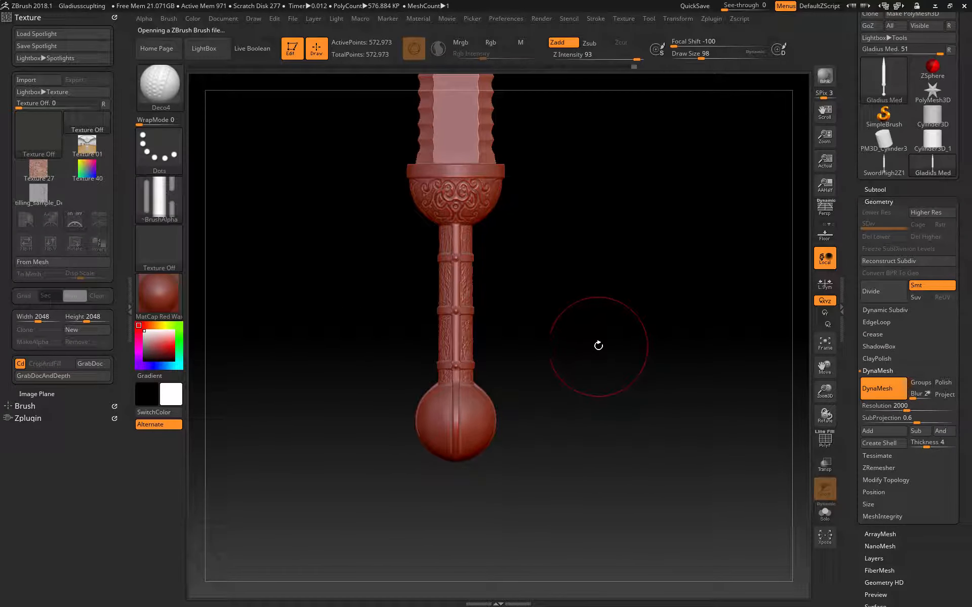
left_click_drag(314, 292, 303, 352, "alt")
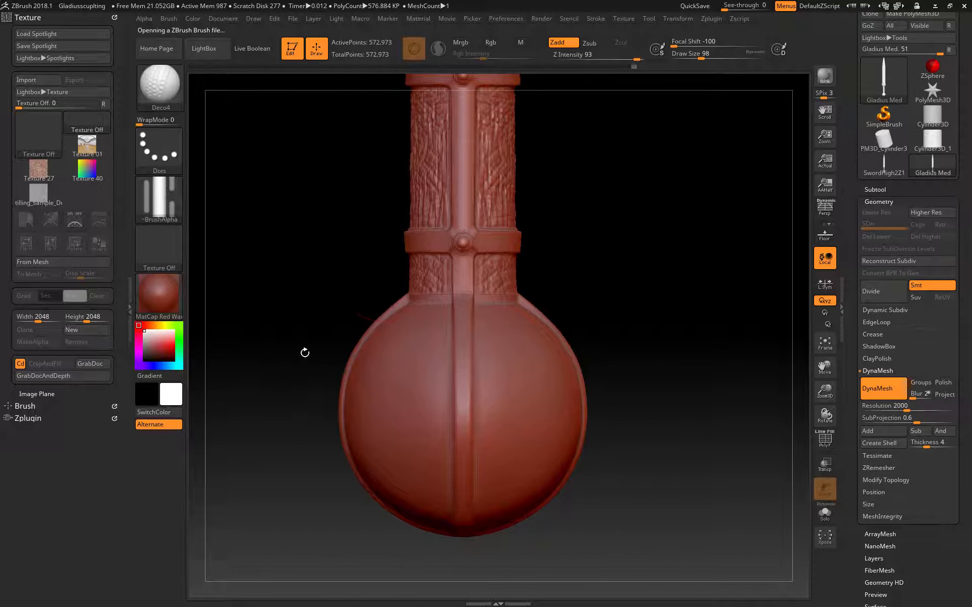
Step: Lower the brush's Z Intensity to 33, try Deco4 strokes across the pommel, and undo them
left_click(575, 57)
type("7")
left_click(603, 57)
mouse_move(423, 357)
left_mouse_down()
mouse_move(430, 491)
mouse_move(456, 481)
left_mouse_up()
mouse_move(327, 554)
left_mouse_down()
mouse_move(241, 491)
mouse_move(241, 523)
left_mouse_up()
key("ctrl+z")
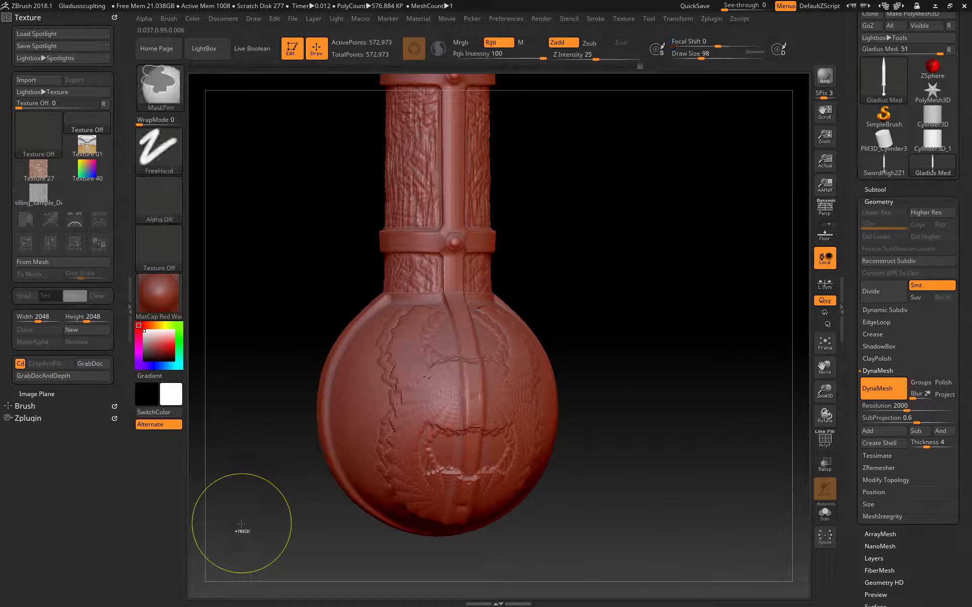
key("ctrl+z")
mouse_move(405, 369)
left_mouse_down()
mouse_move(420, 377)
mouse_move(365, 385)
mouse_move(445, 405)
mouse_move(385, 477)
mouse_move(351, 556)
left_mouse_up()
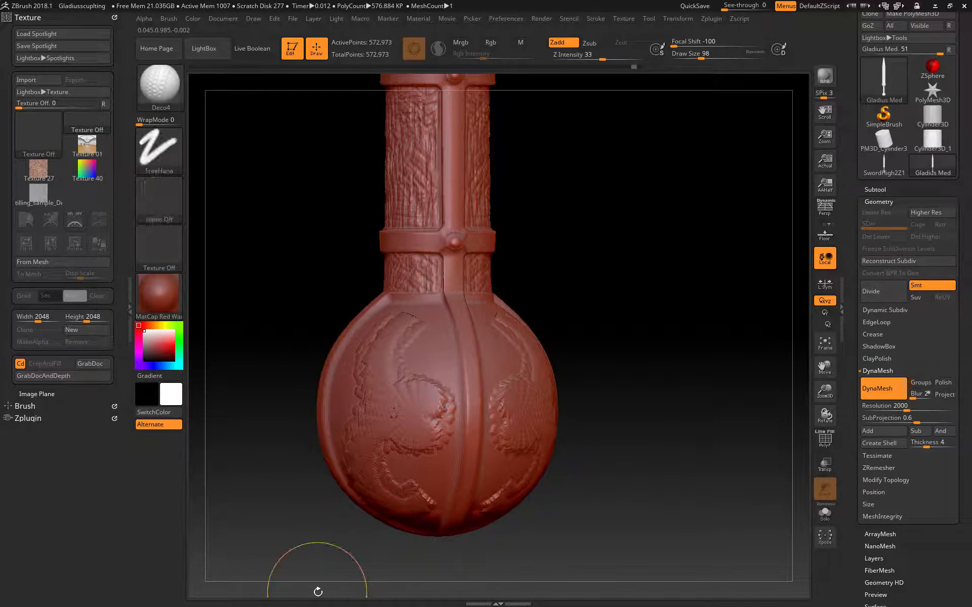
key("ctrl+z")
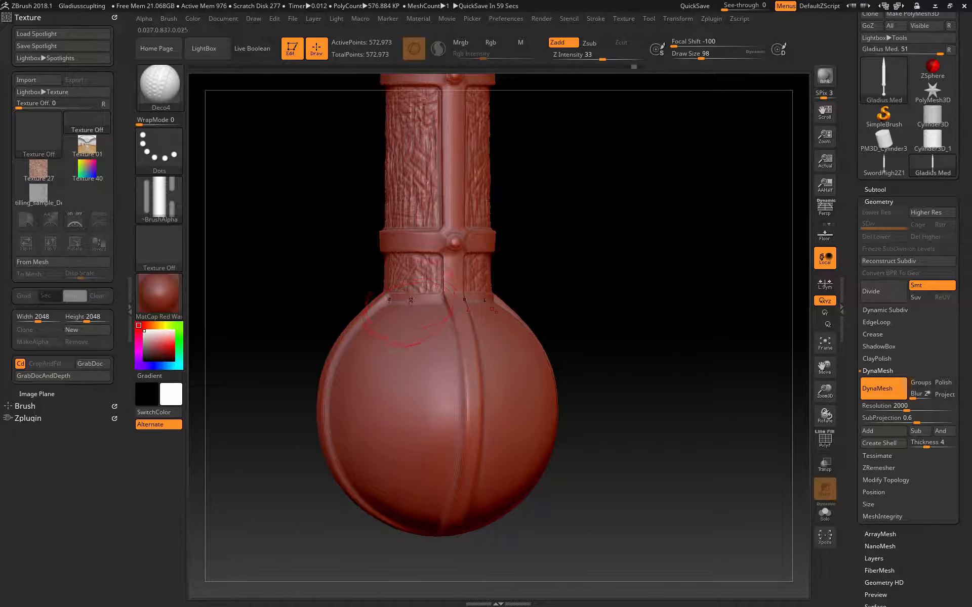
Step: Reduce the brush's Draw Size to 34
key("bracketleft")
key("bracketleft")
key("bracketleft")
key("bracketleft")
key("bracketleft")
key("bracketleft")
key("bracketleft")
Step: Try smaller Deco4 strokes over the pommel's front panels and undo them
mouse_move(402, 380)
left_mouse_down()
mouse_move(432, 413)
mouse_move(364, 448)
mouse_move(412, 505)
mouse_move(431, 486)
left_mouse_up()
mouse_move(306, 396)
left_mouse_down()
mouse_move(272, 393)
mouse_move(334, 408)
mouse_move(384, 403)
mouse_move(357, 364)
mouse_move(365, 308)
mouse_move(430, 403)
mouse_move(386, 477)
left_mouse_up()
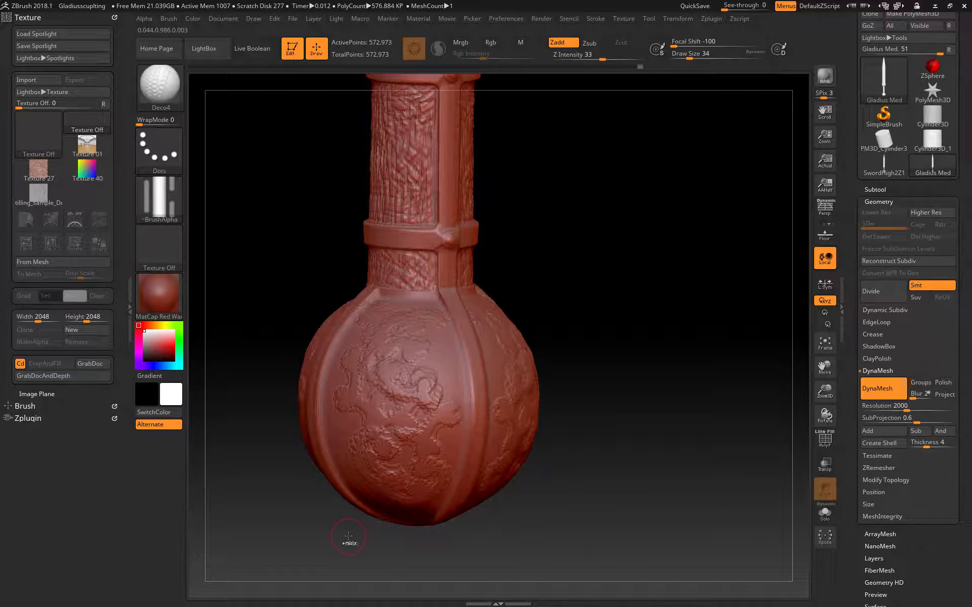
key("ctrl+z")
key("ctrl+z")
key("ctrl+z")
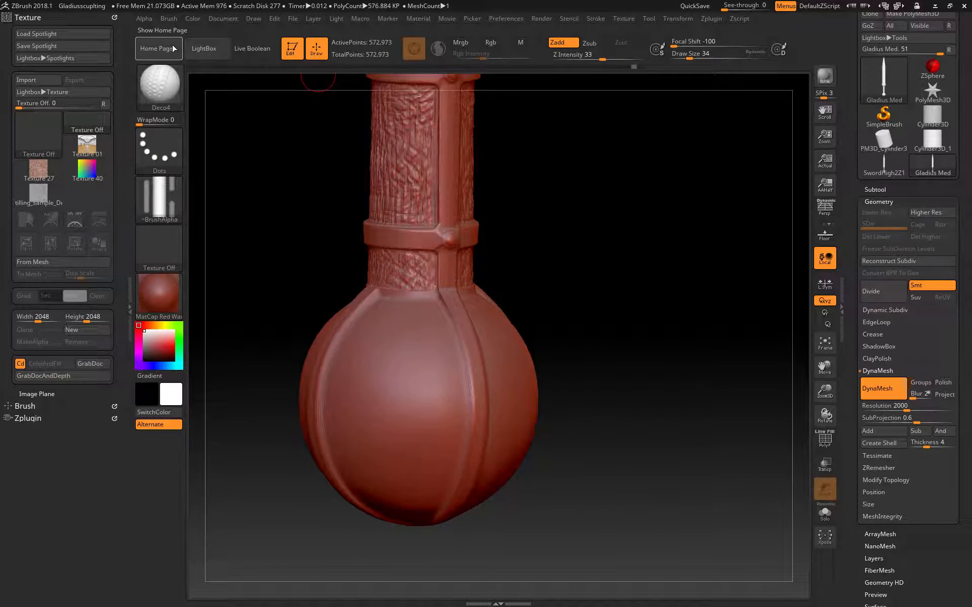
Step: Switch the sculpting brush from Deco4 to Standard
left_click_drag(654, 314, 631, 311)
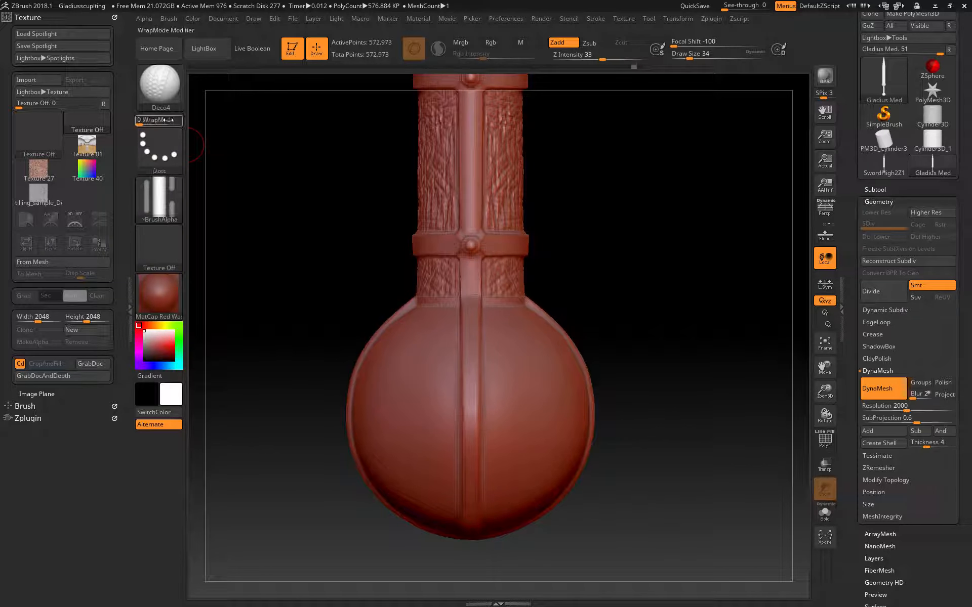
mouse_move(163, 202)
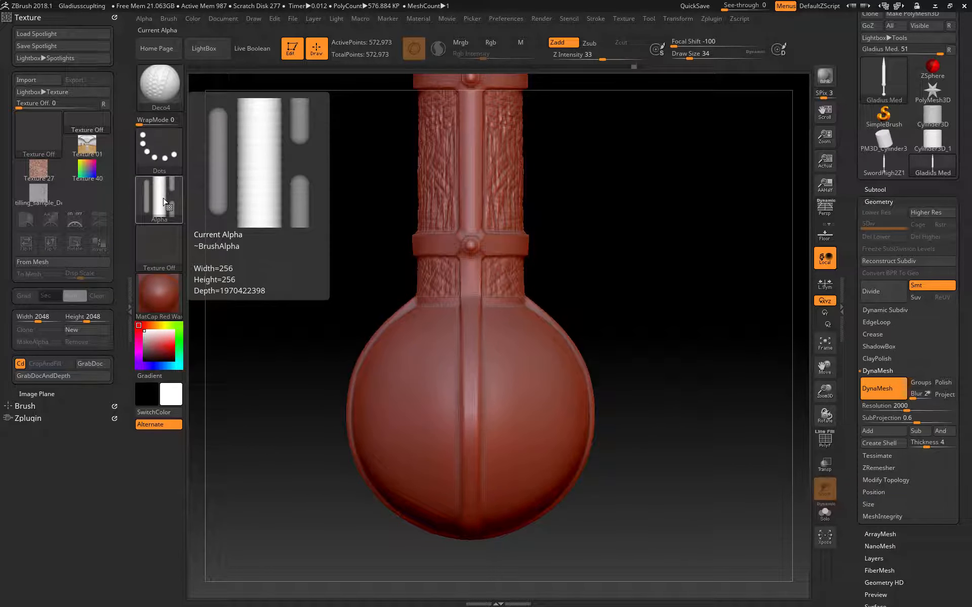
mouse_move(165, 80)
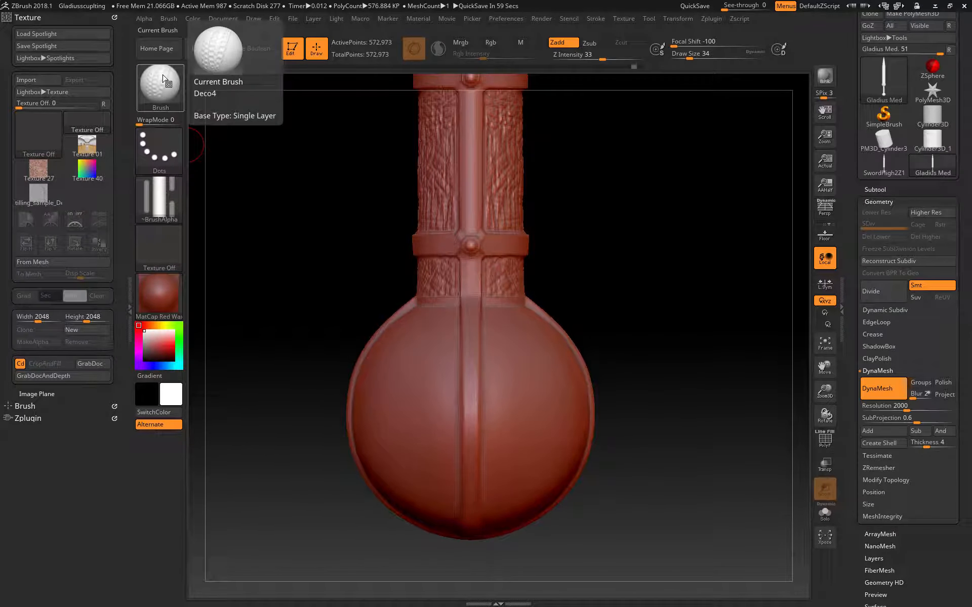
key("b")
left_click(824, 459)
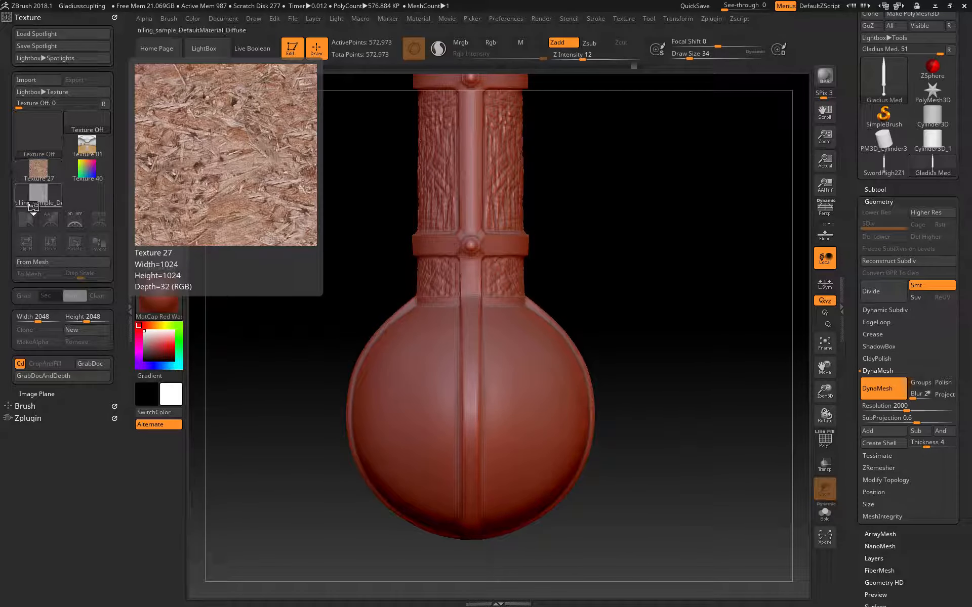
Step: Assign the tilling_sample_DefaultMaterial_Diffuse texture to the Standard brush
mouse_move(39, 173)
mouse_move(39, 202)
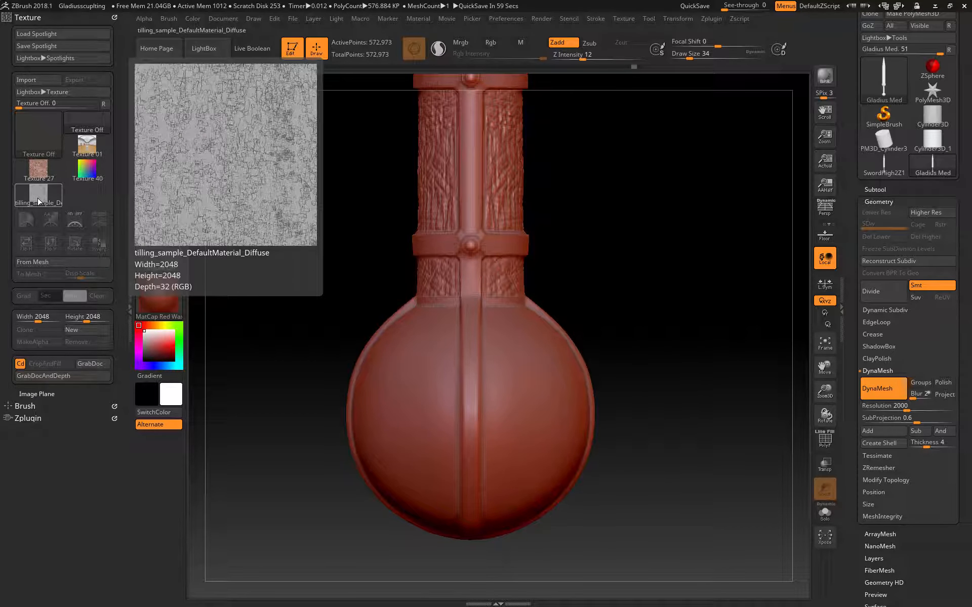
left_click(39, 201)
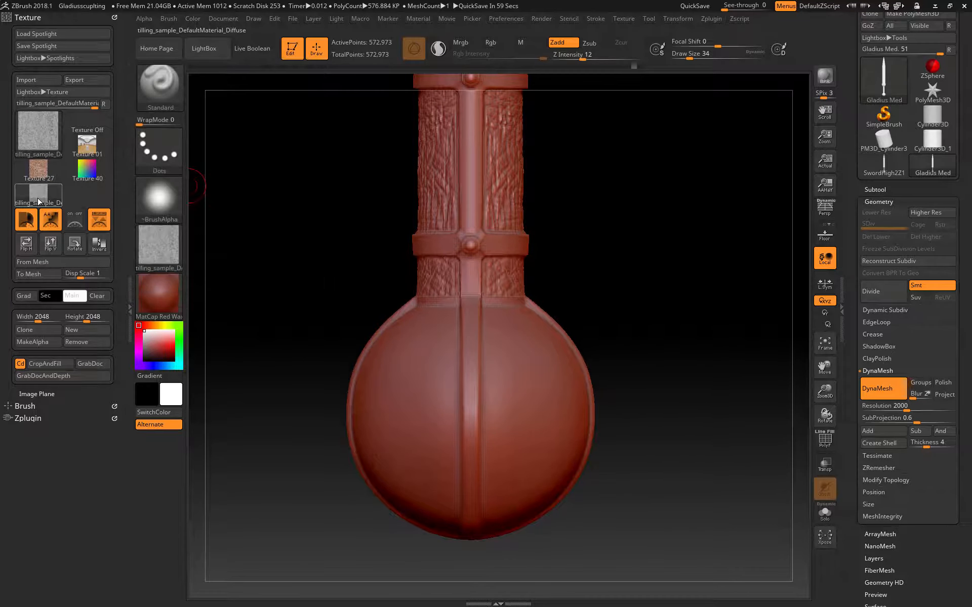
left_click(38, 199)
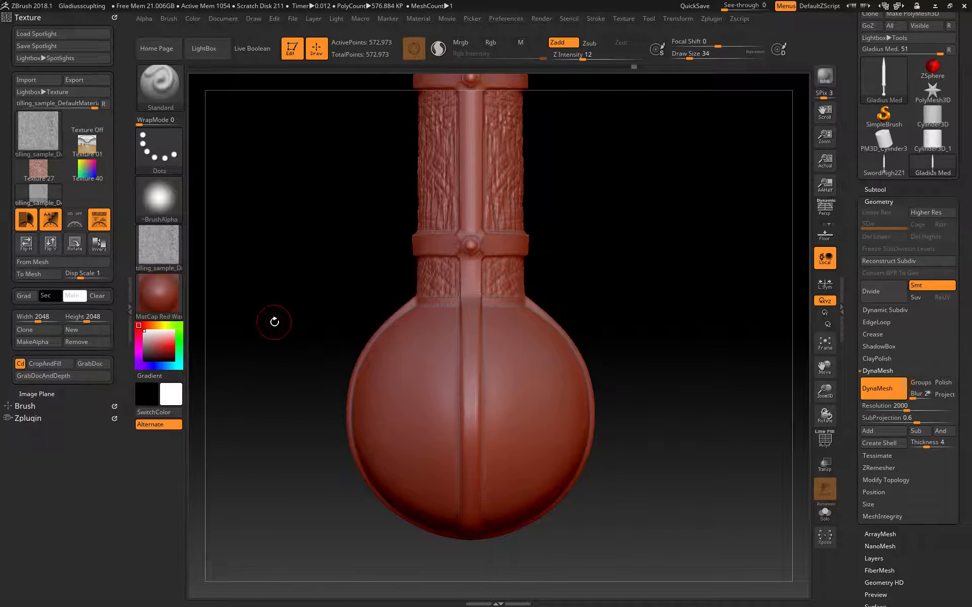
Step: Browse the texture library and assign the cell-patterned Texture 06 to the brush
left_click(151, 256)
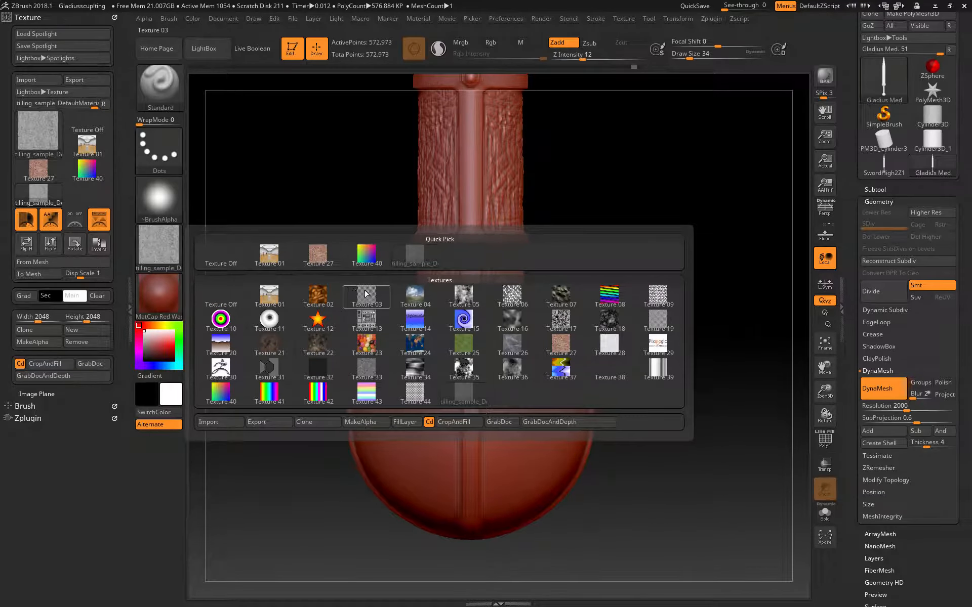
mouse_move(366, 294)
mouse_move(514, 297)
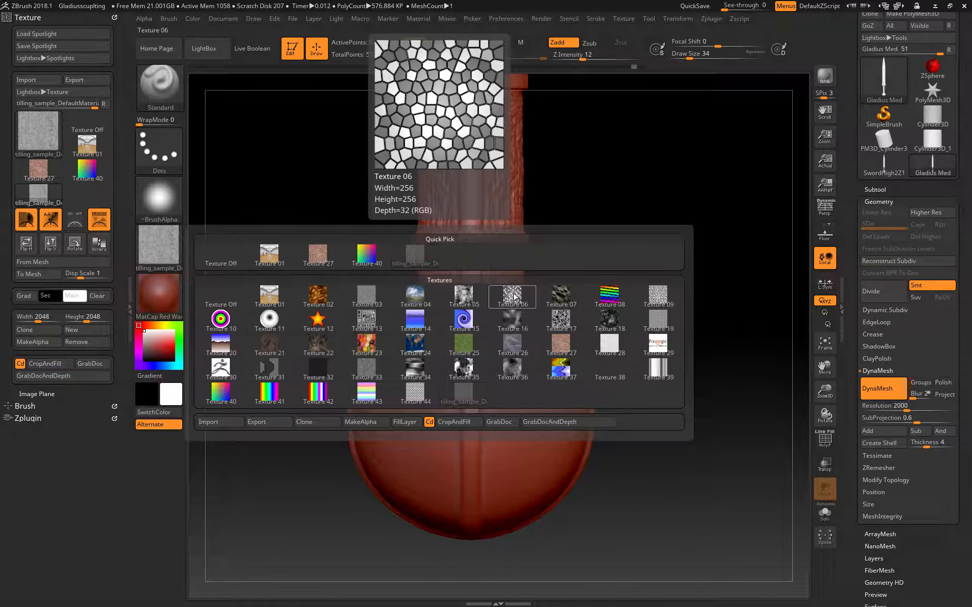
mouse_move(570, 329)
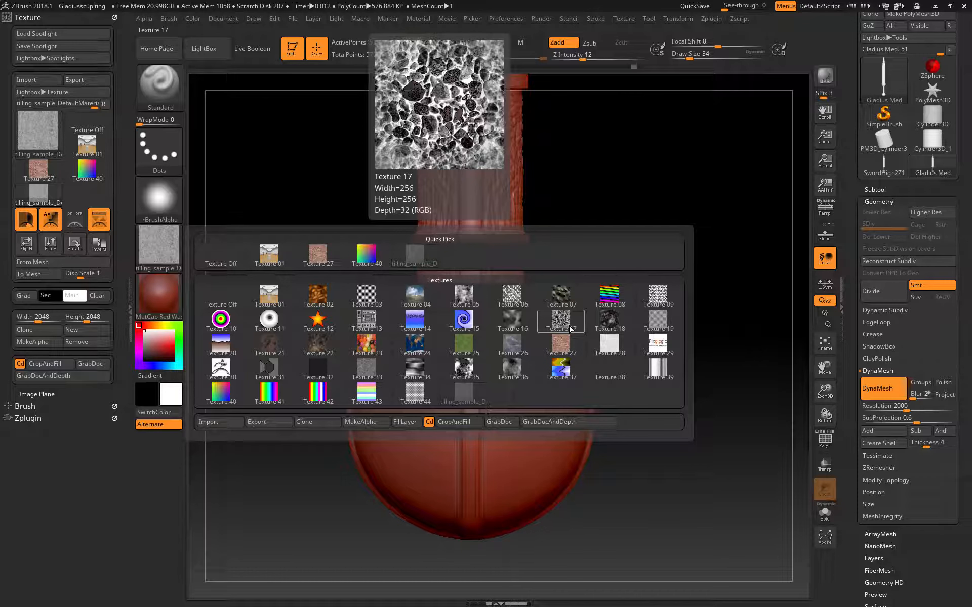
mouse_move(410, 389)
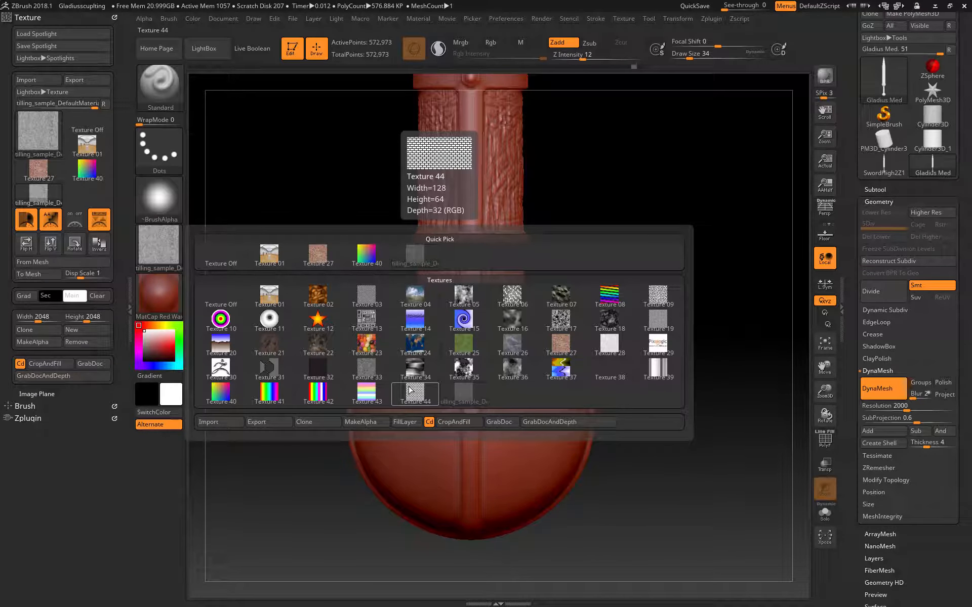
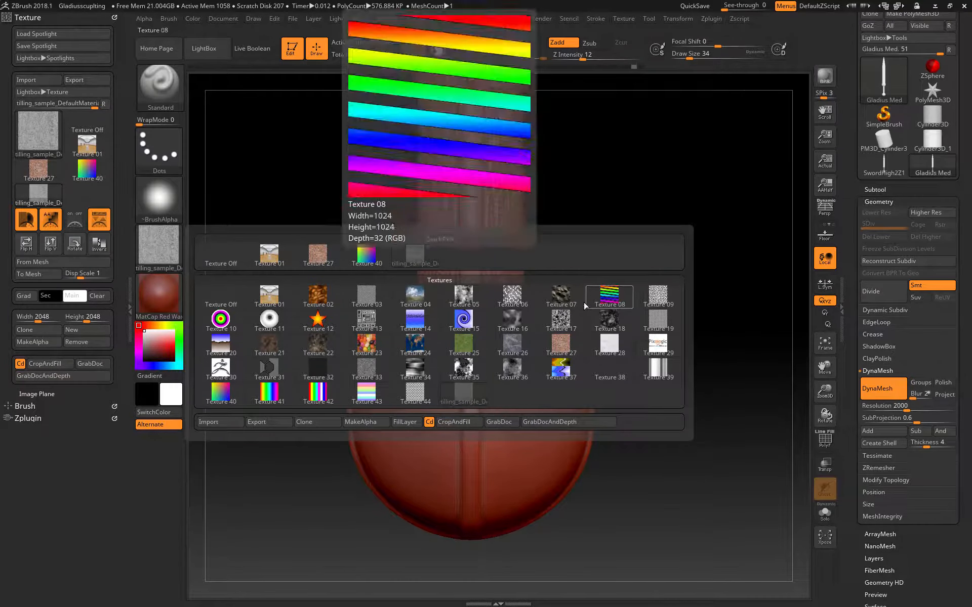
left_click(512, 295)
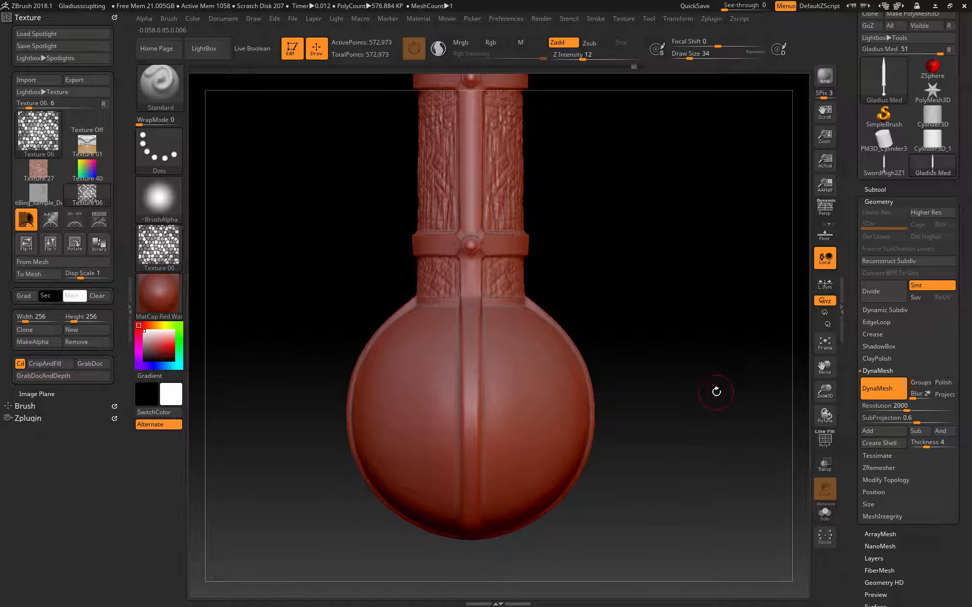
Step: Undo the test strokes made on the pommel with the Standard brush and Texture 06
mouse_move(174, 246)
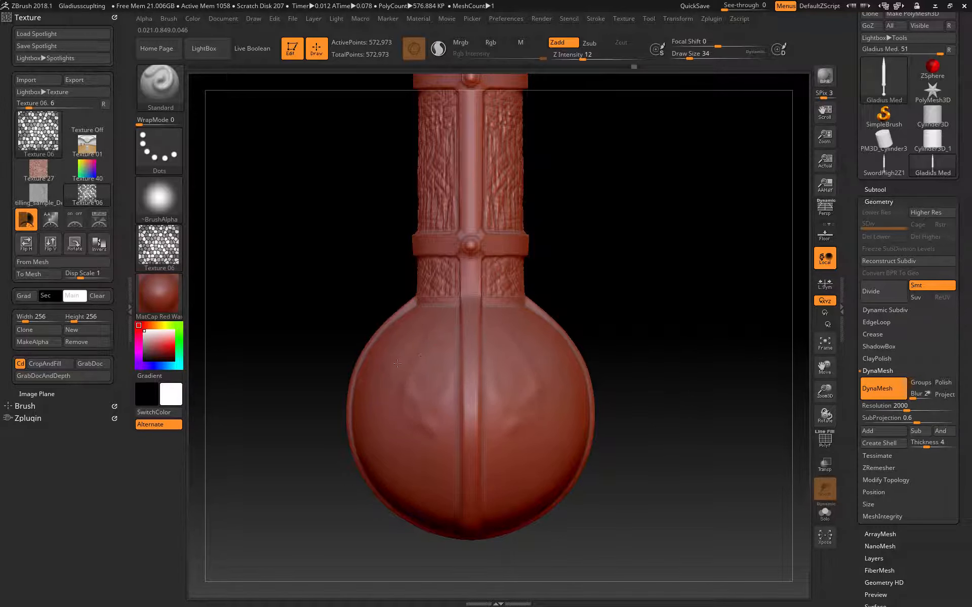
key("ctrl+z")
key("ctrl+z")
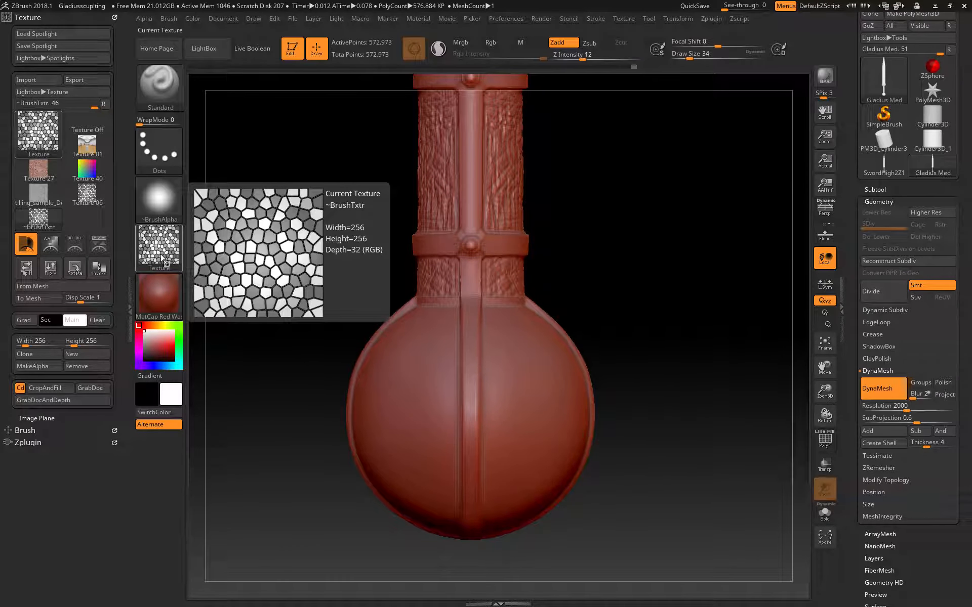
Step: Convert the cell-patterned texture into the brush alpha with MakeAlpha and set the texture to Texture Off
left_click(163, 259)
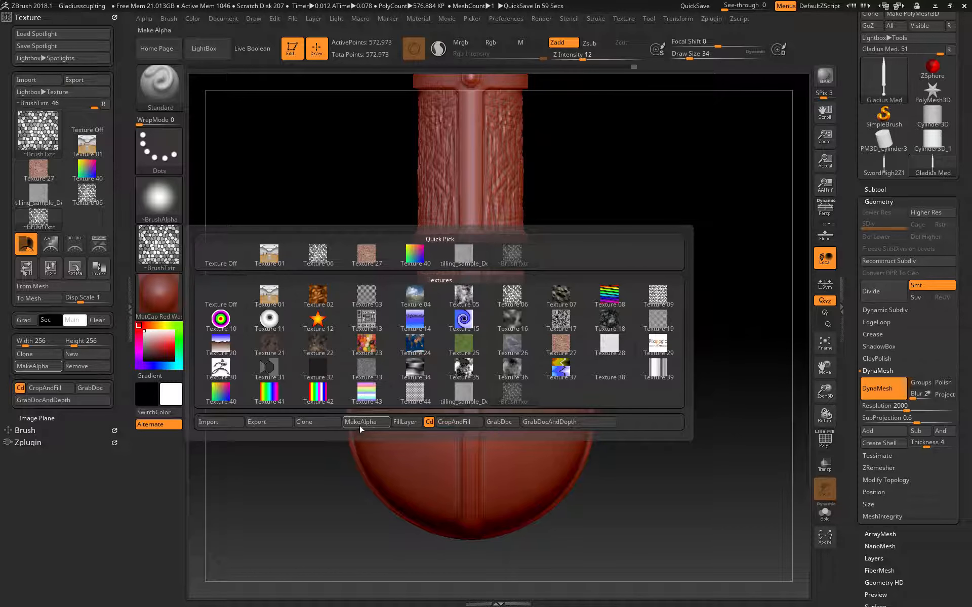
left_click(373, 422)
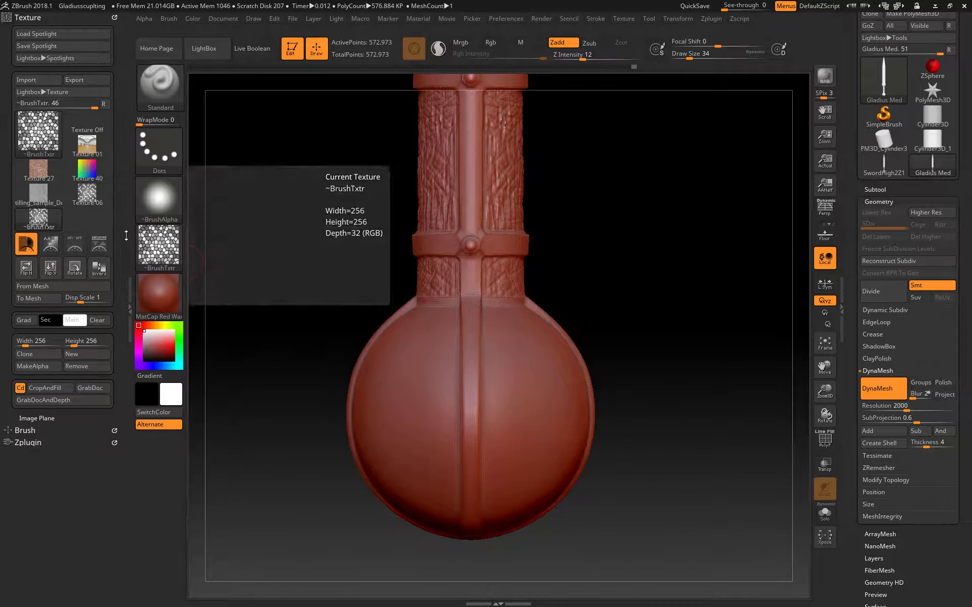
left_click(161, 248)
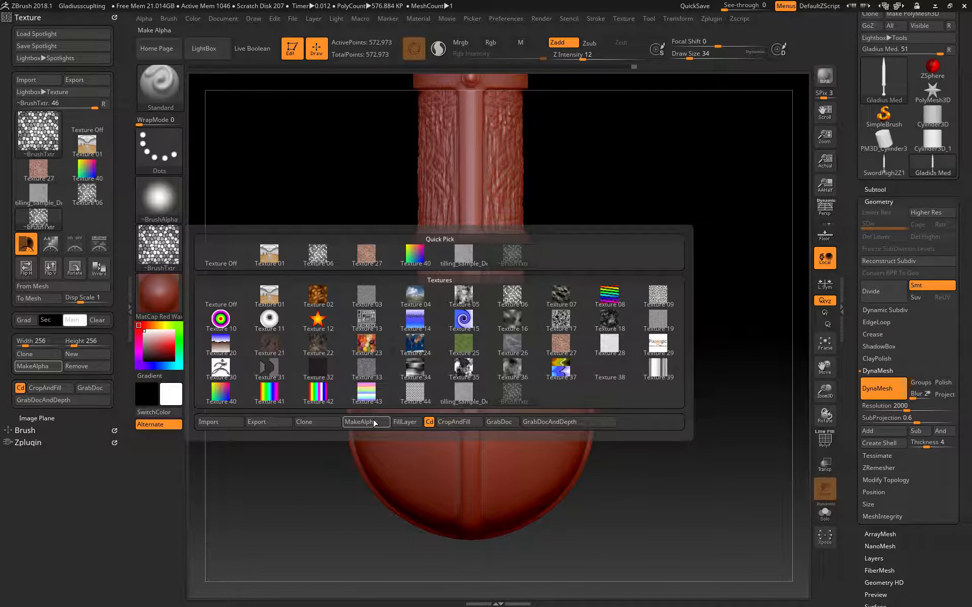
left_click(373, 422)
left_click(160, 249)
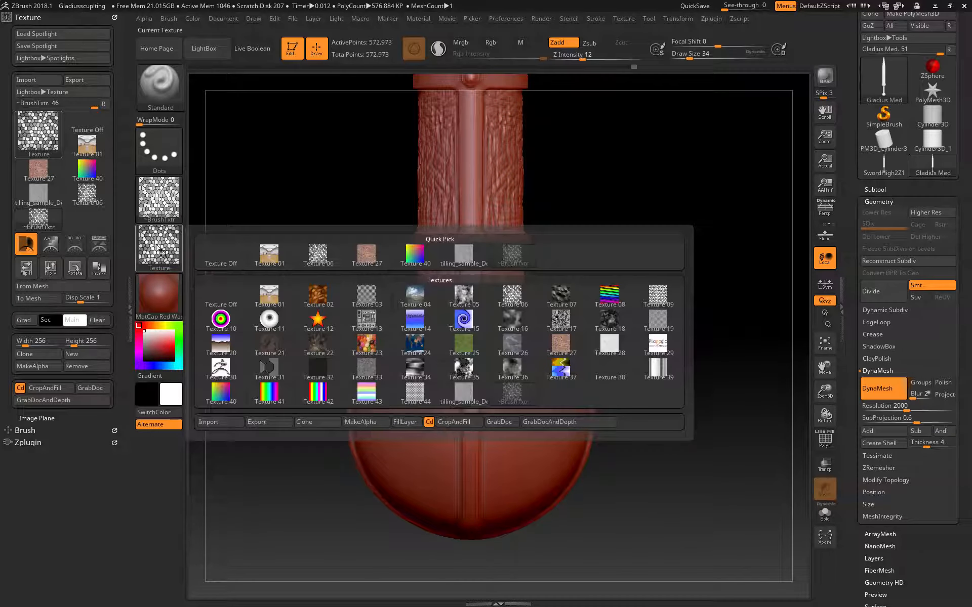
left_click(221, 296)
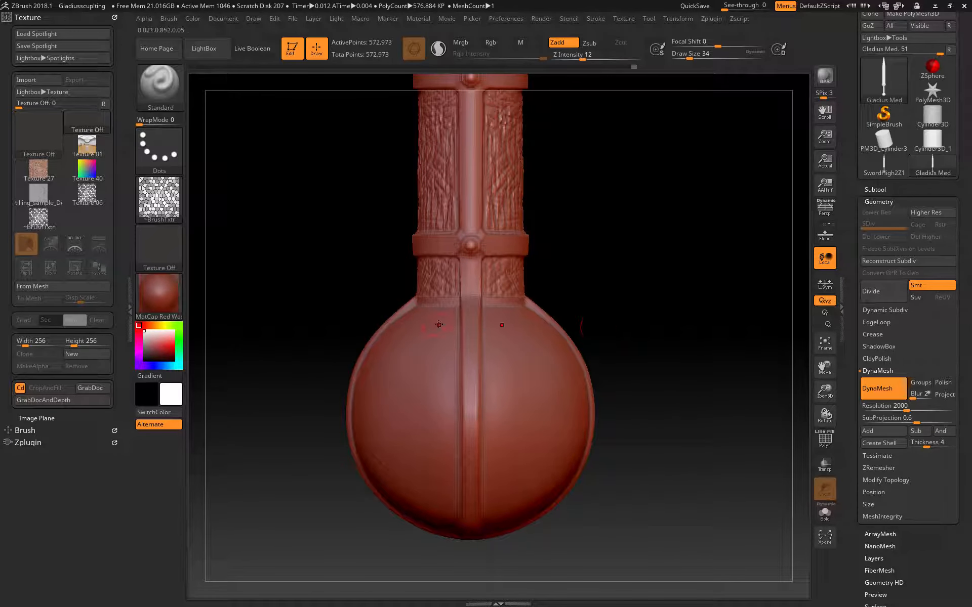
Step: Try the cell-patterned alpha on the pommel with the Standard brush at draw size 118, and undo the stroke
key("ctrl+z")
key("bracketright")
key("bracketright")
key("bracketright")
key("bracketright")
key("bracketright")
key("bracketright")
mouse_move(427, 349)
left_mouse_down()
mouse_move(424, 393)
mouse_move(392, 463)
left_mouse_up()
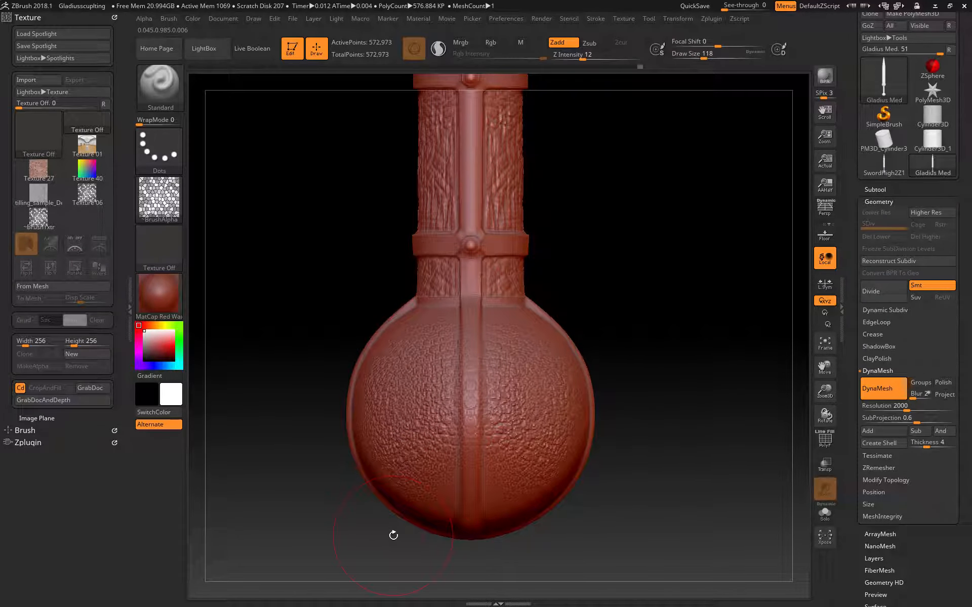
key("ctrl+z")
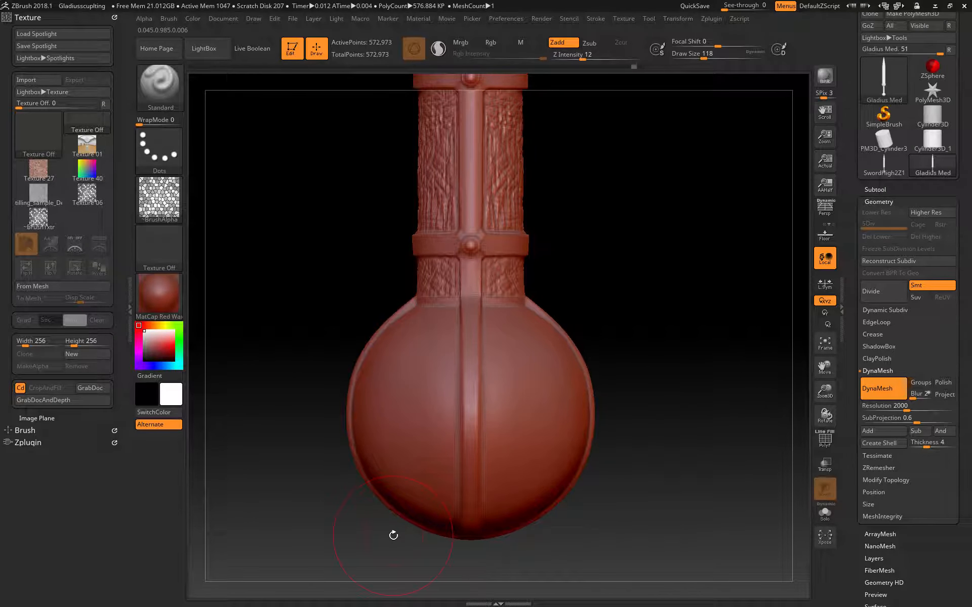
Step: Mask the blade, guard and grip down to the pommel's neck, leaving only the spherical pommel unmasked
mouse_move(394, 536)
left_mouse_down("alt")
mouse_move(266, 253)
mouse_move(306, 385)
mouse_move(304, 430)
left_mouse_up("alt")
mouse_move(561, 138)
left_mouse_down("ctrl")
mouse_move(460, 390)
mouse_move(298, 420)
left_mouse_up("ctrl")
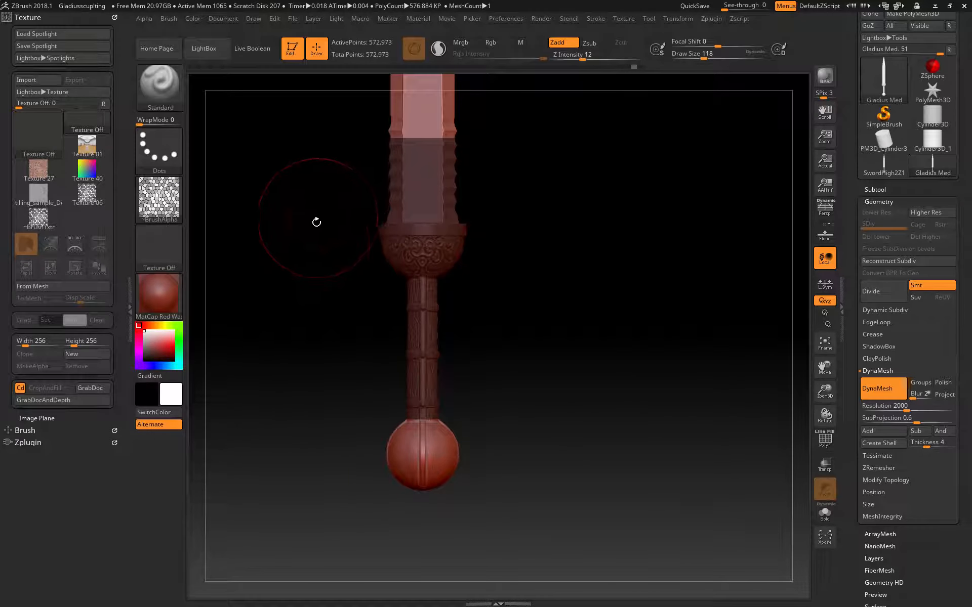
left_click_drag(293, 279, 299, 504, "alt")
mouse_move(308, 366)
left_mouse_down("alt")
mouse_move(284, 295)
mouse_move(316, 391)
mouse_move(301, 347)
mouse_move(319, 250)
left_mouse_up("alt")
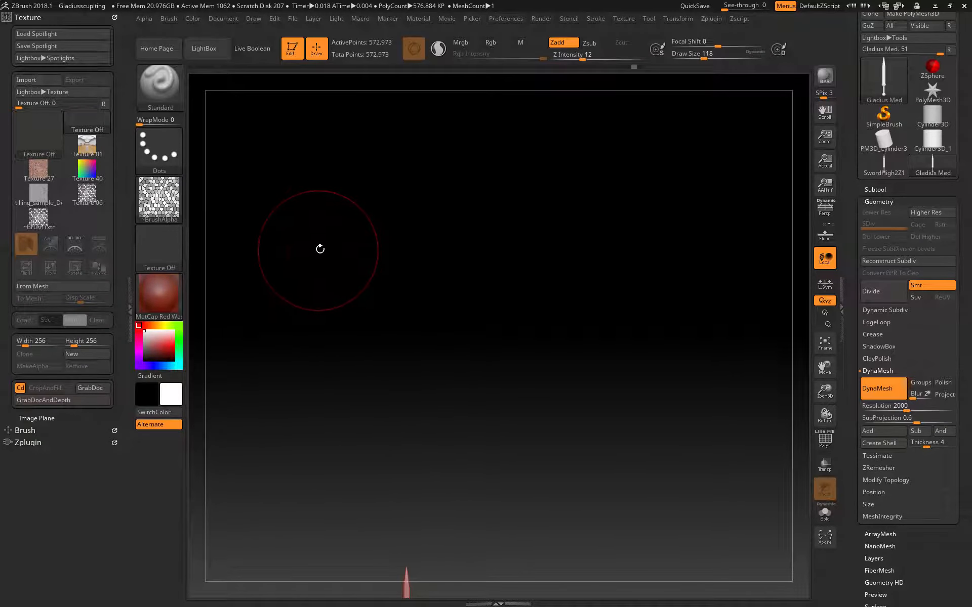
key("f")
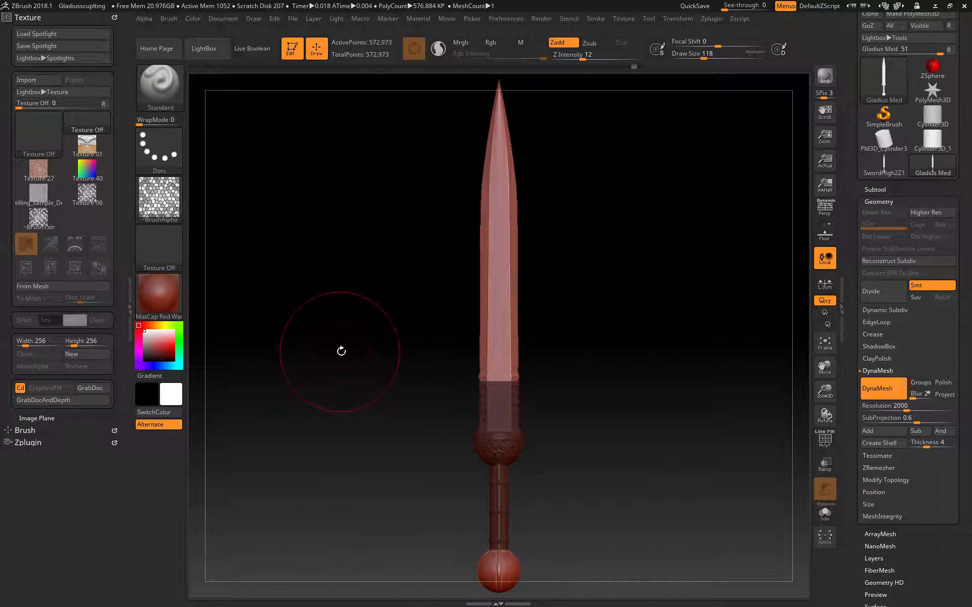
mouse_move(603, 408)
left_mouse_down("ctrl")
mouse_move(420, 295)
mouse_move(400, 74)
left_mouse_up("ctrl")
left_click_drag(327, 484, 347, 494, "alt")
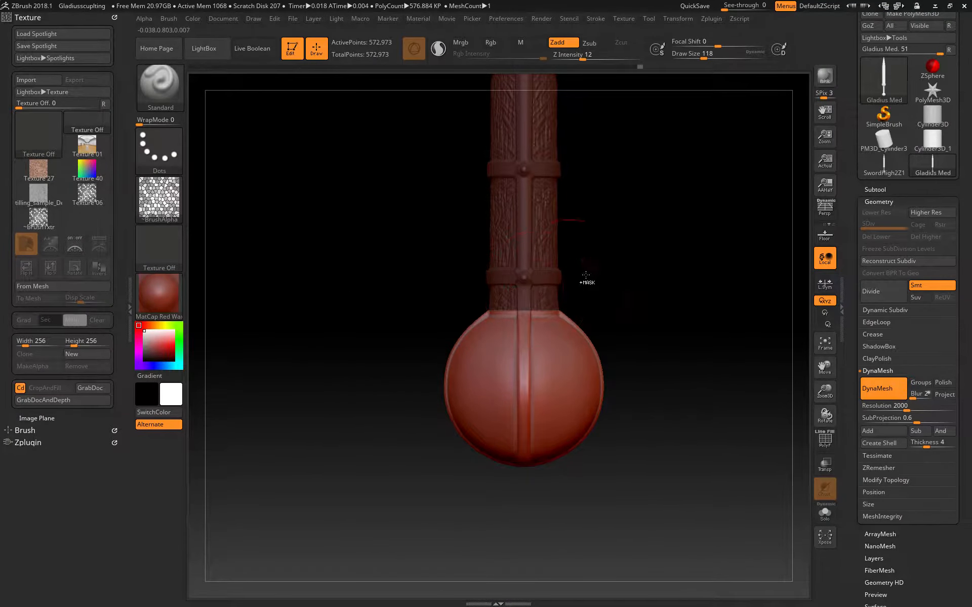
mouse_move(657, 239)
left_mouse_down("ctrl")
mouse_move(516, 319)
mouse_move(418, 318)
left_mouse_up("ctrl")
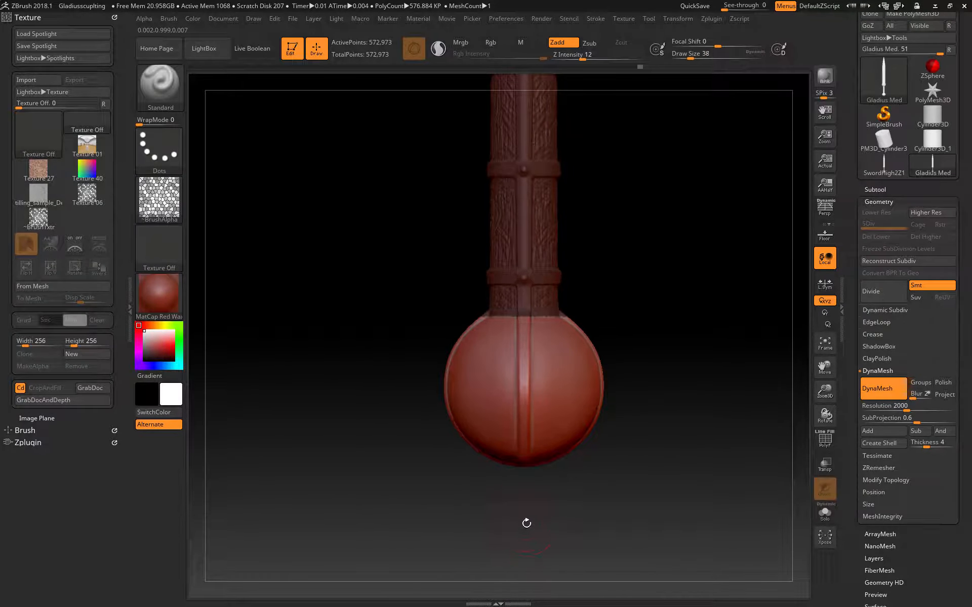
Step: Paint masks along the raised vertical bands on the front and side of the pommel with MaskPen at about draw size 34
left_click_drag(532, 515, 507, 305, "ctrl")
left_click_drag(375, 556, 393, 535)
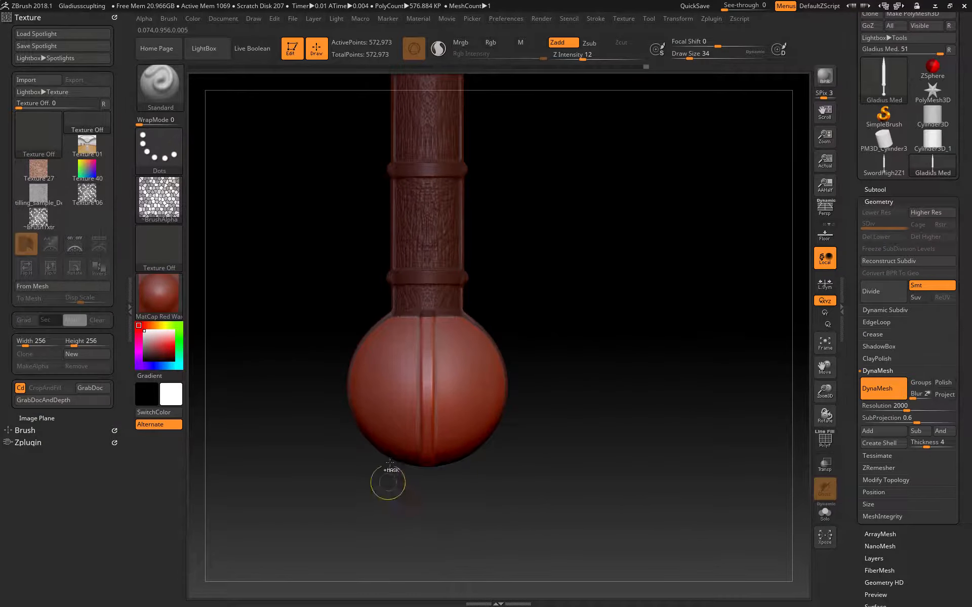
left_click_drag(436, 508, 430, 385, "ctrl")
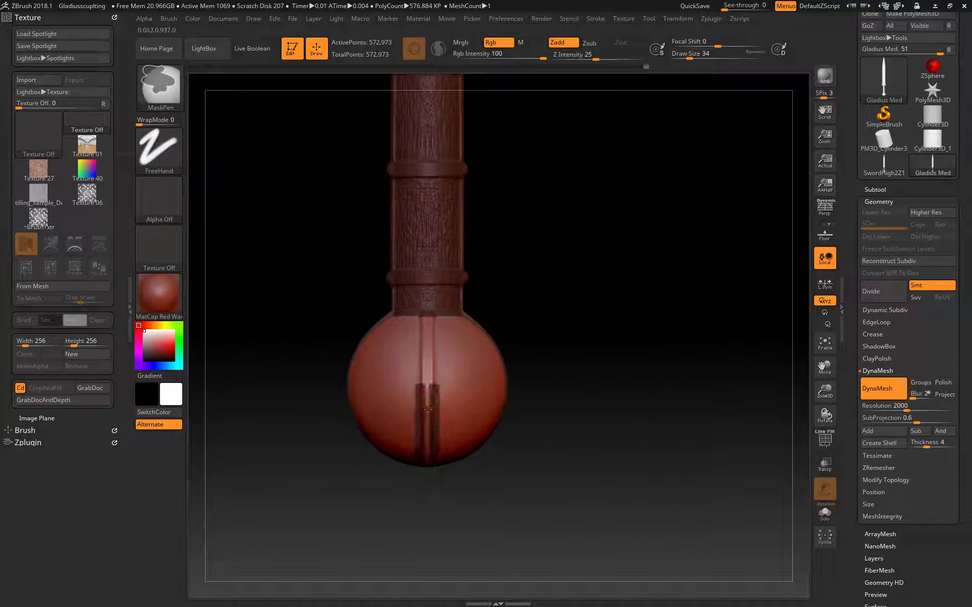
key("ctrl+z")
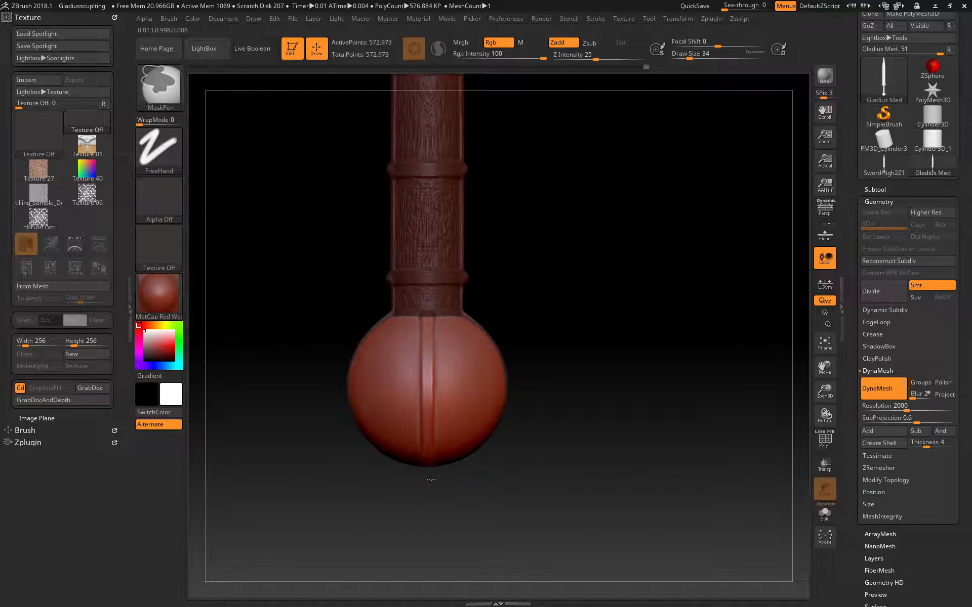
left_click_drag(431, 479, 420, 292, "ctrl")
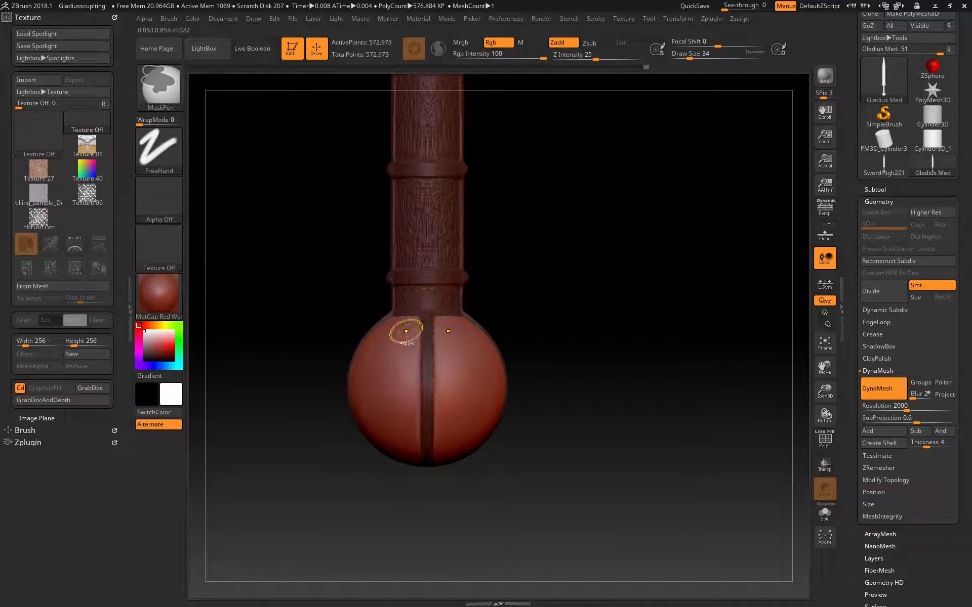
left_click_drag(433, 502, 417, 307, "ctrl")
left_click_drag(432, 489, 420, 305, "ctrl")
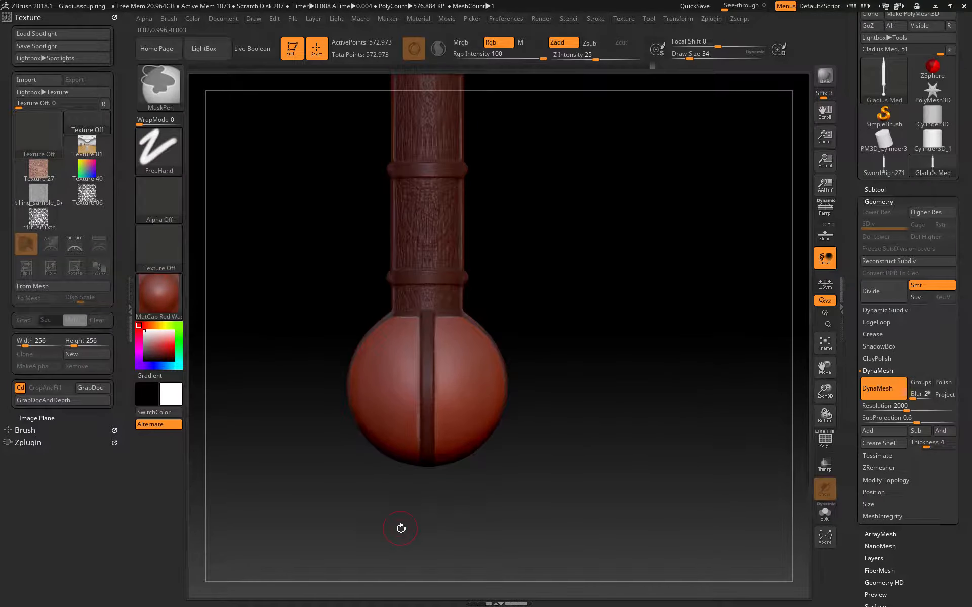
mouse_move(437, 488)
left_mouse_down("ctrl")
mouse_move(419, 402)
mouse_move(418, 304)
mouse_move(411, 435)
left_mouse_up("ctrl")
key("ctrl+z")
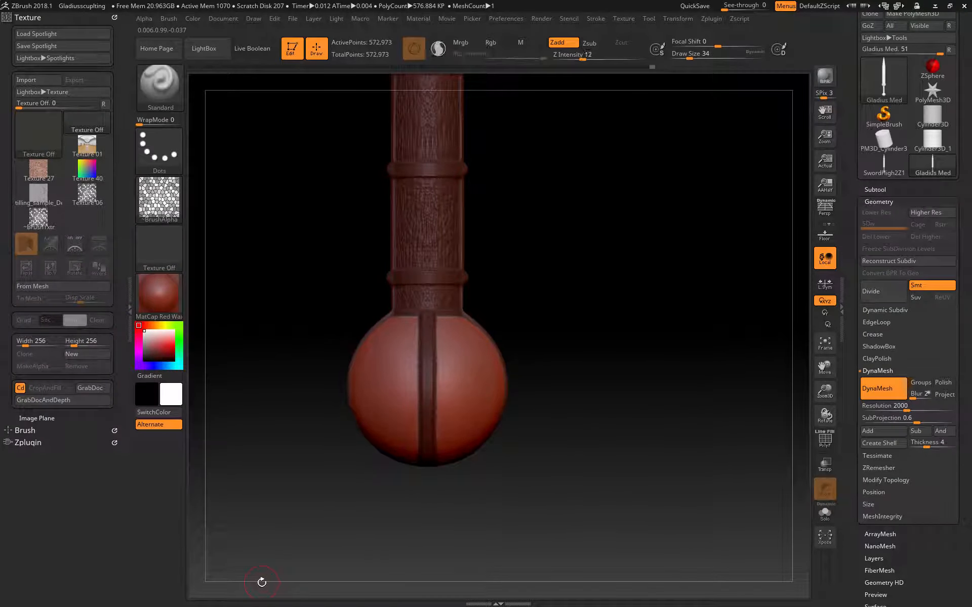
Step: Set the Standard brush's draw size to 82 and its stroke type to DragRect
left_click_drag(262, 582, 260, 490)
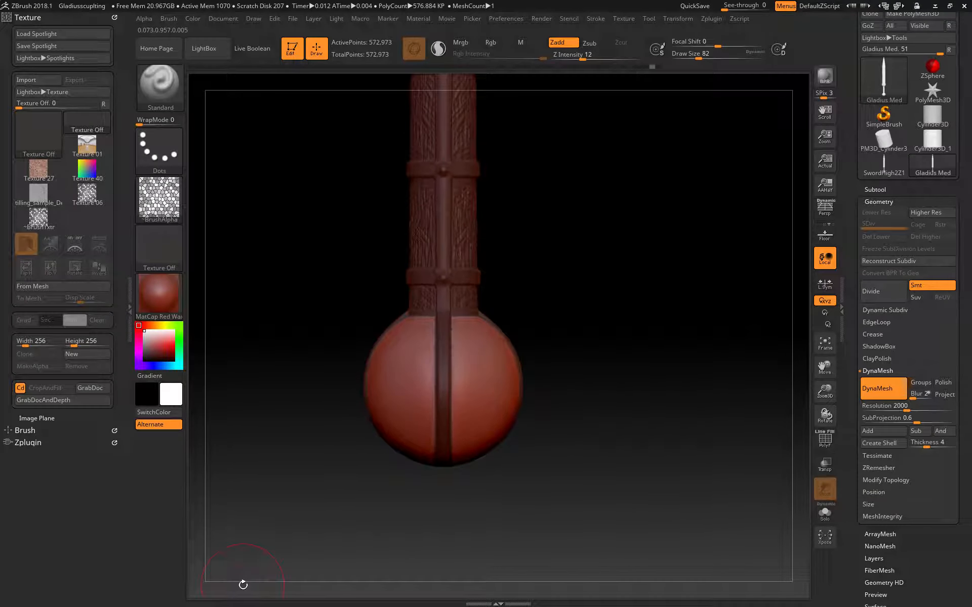
mouse_move(167, 283)
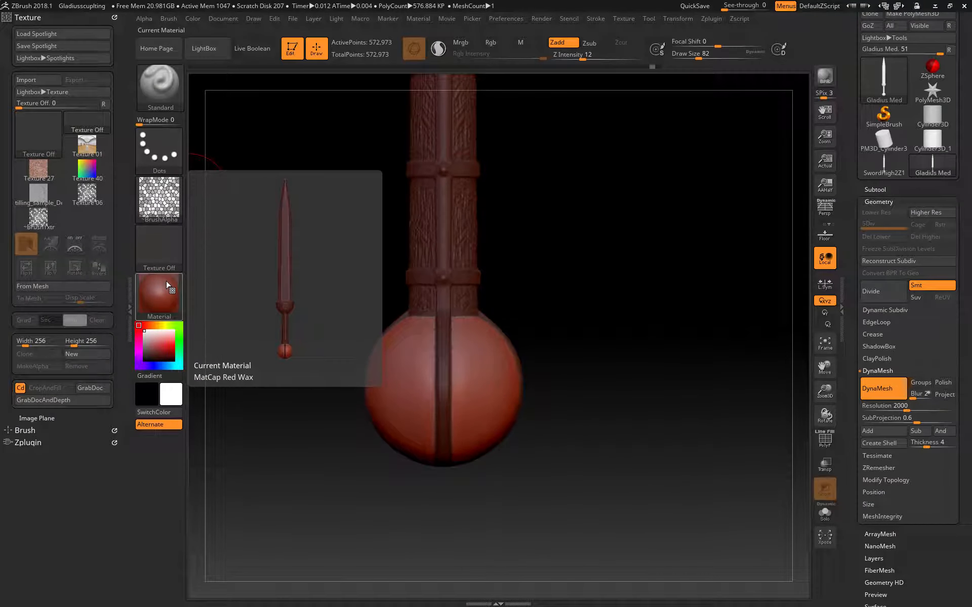
left_click(159, 150)
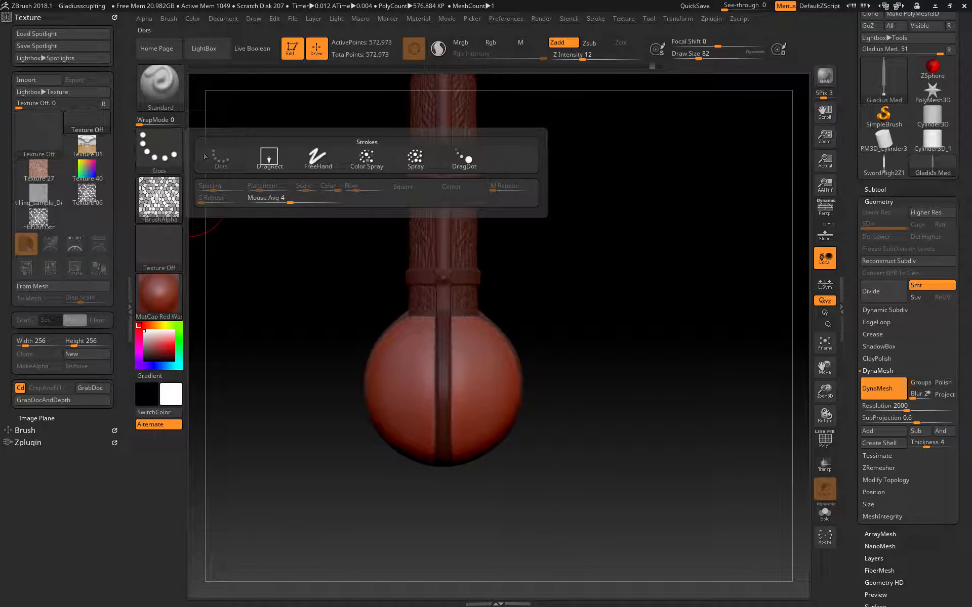
left_click(268, 157)
left_click_drag(316, 456, 338, 458)
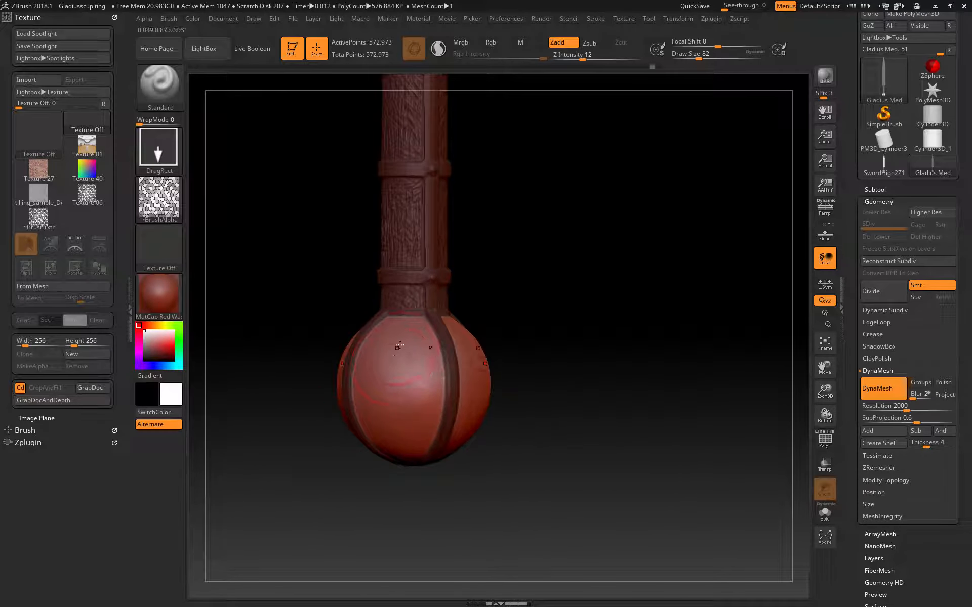
Step: Try large stamps of the cell-patterned alpha on the pommel's unmasked panels between the bands
mouse_move(405, 343)
left_mouse_down()
mouse_move(402, 490)
mouse_move(272, 508)
mouse_move(402, 512)
mouse_move(239, 488)
left_mouse_up()
key("shift")
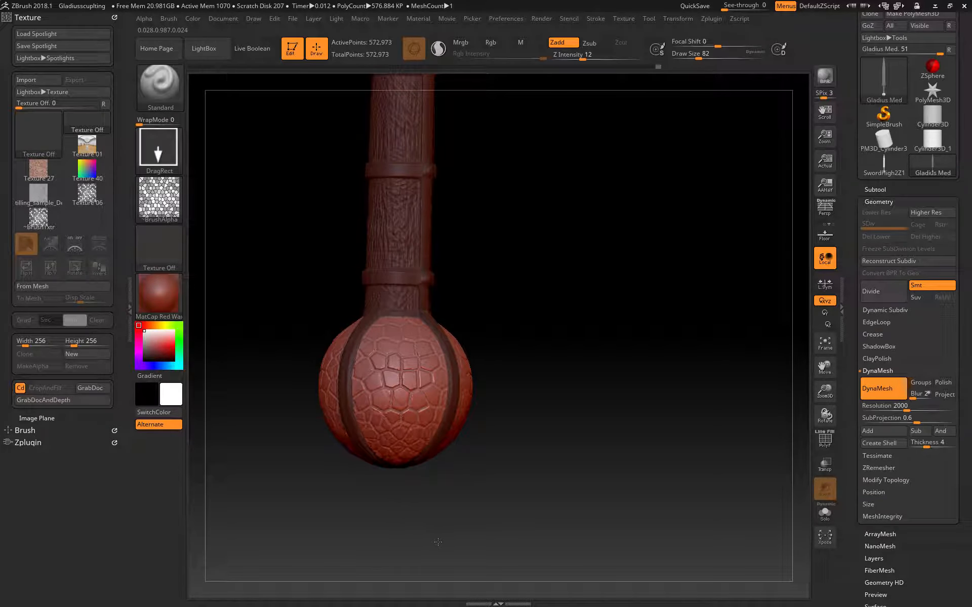
left_click_drag(378, 516, 288, 514)
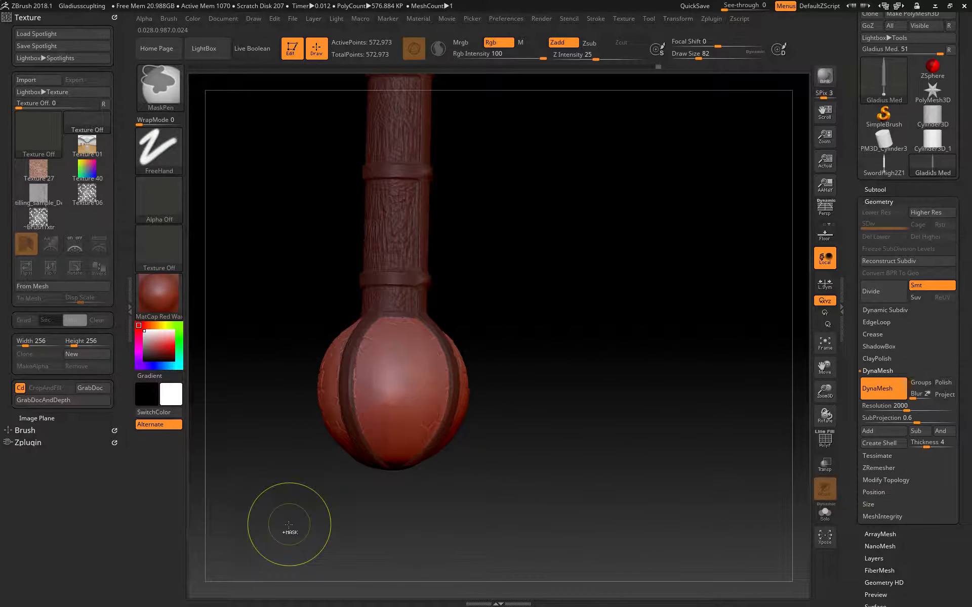
left_click_drag(275, 427, 271, 420)
left_click_drag(394, 387, 304, 521)
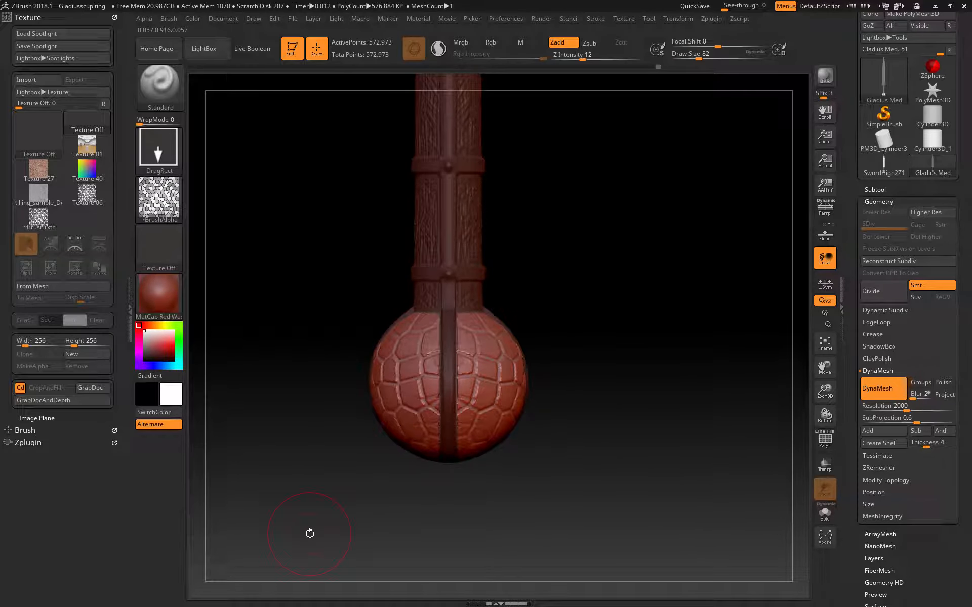
Step: Check the patterned pommel against the whole sword with the mask cleared, and undo back to the plain masked pommel
key("f")
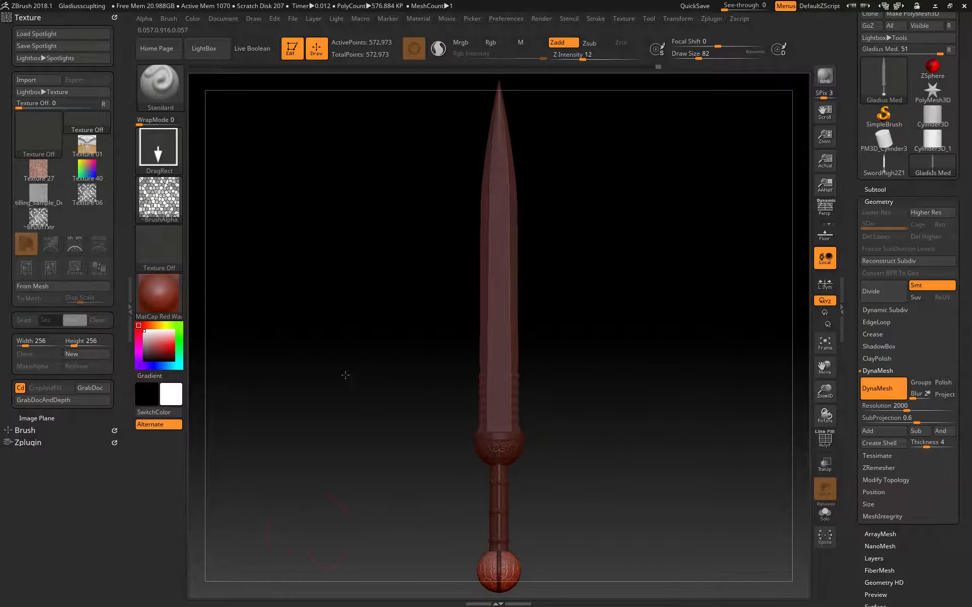
left_click_drag(346, 375, 311, 194, "alt")
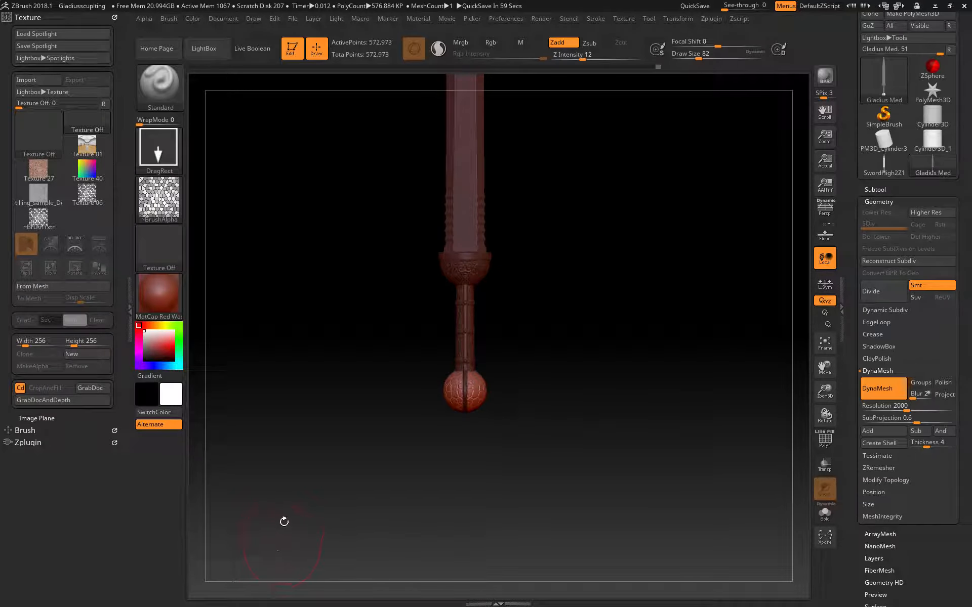
left_click_drag(280, 506, 277, 544, "alt")
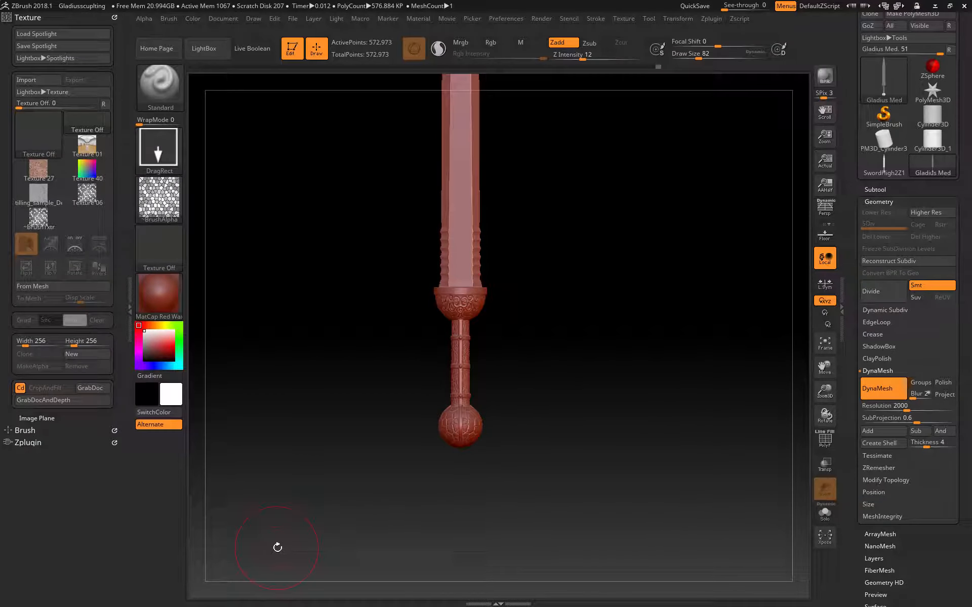
left_click(282, 544, "ctrl")
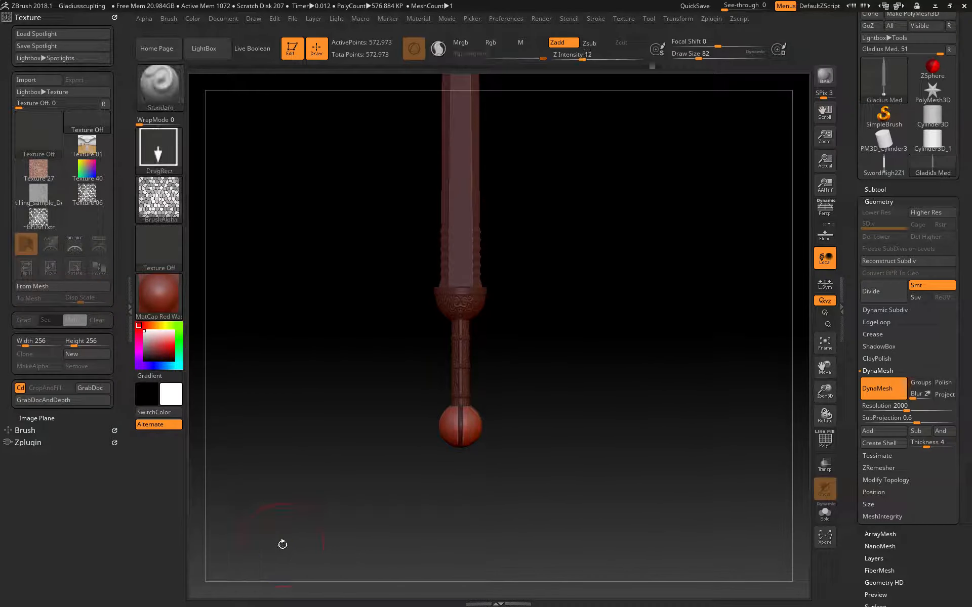
Step: Try a cell-pattern stamp covering one pommel panel between the masked bands, and undo it
left_click_drag(315, 347, 319, 496, "alt")
left_click_drag(330, 368, 311, 540, "alt")
left_click_drag(311, 539, 347, 109, "alt")
mouse_move(315, 484)
left_mouse_down("alt")
mouse_move(311, 362)
mouse_move(326, 386)
mouse_move(332, 373)
left_mouse_up("alt")
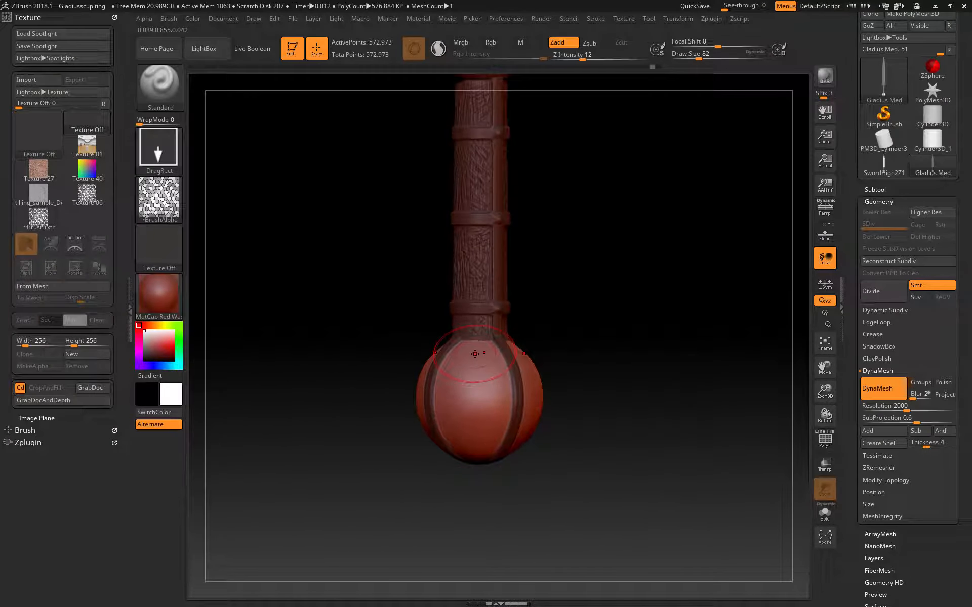
left_click_drag(475, 354, 474, 375)
left_click_drag(472, 425, 484, 503)
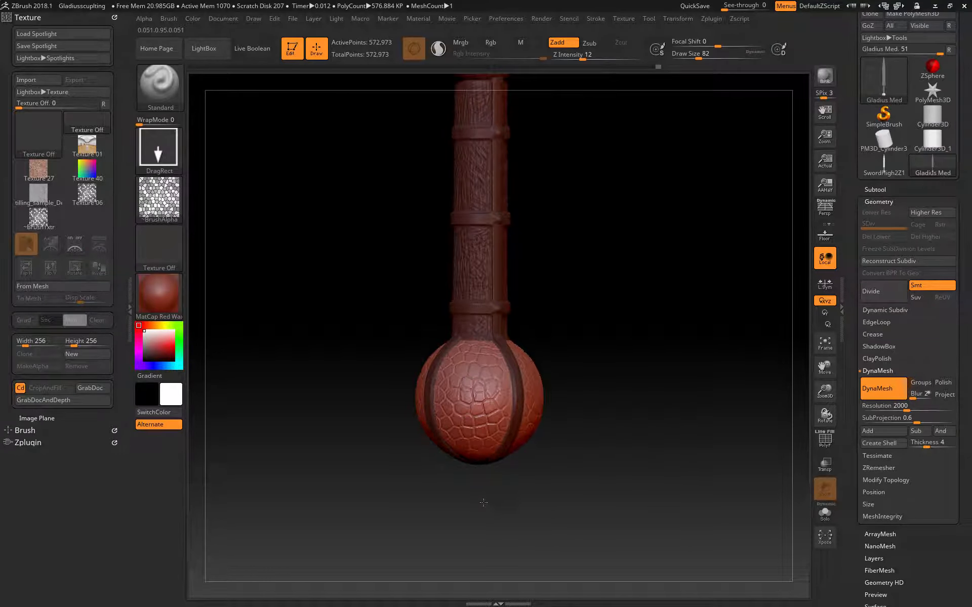
left_click_drag(410, 514, 345, 515)
key("ctrl+z")
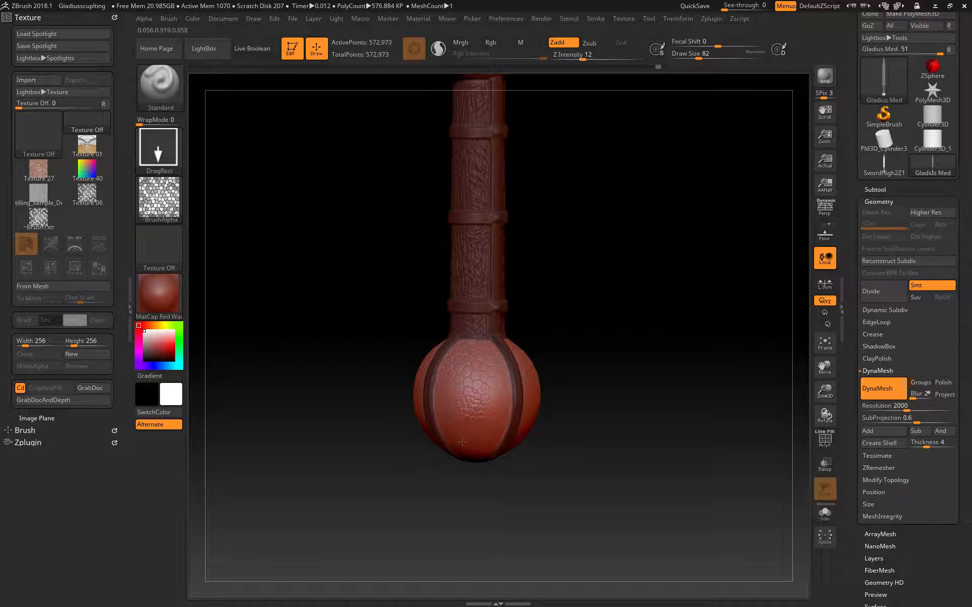
Step: Try overlapping cell-pattern stamps on the pommel panel, undo them, and stamp a small fine-celled patch near the panel's lower tip
left_click_drag(462, 442, 428, 446)
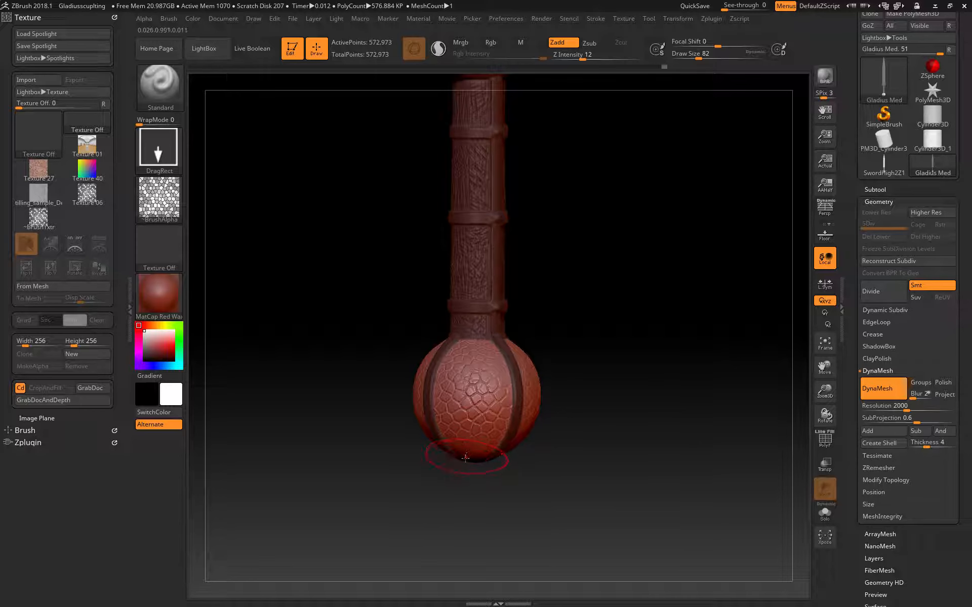
mouse_move(420, 520)
left_mouse_down()
mouse_move(412, 443)
mouse_move(408, 473)
left_mouse_up()
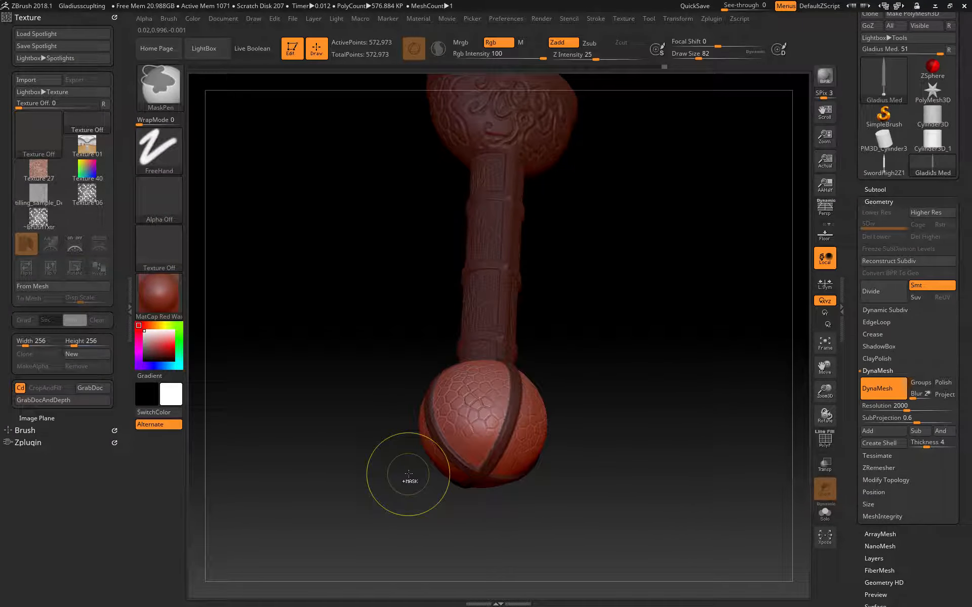
key("ctrl+z")
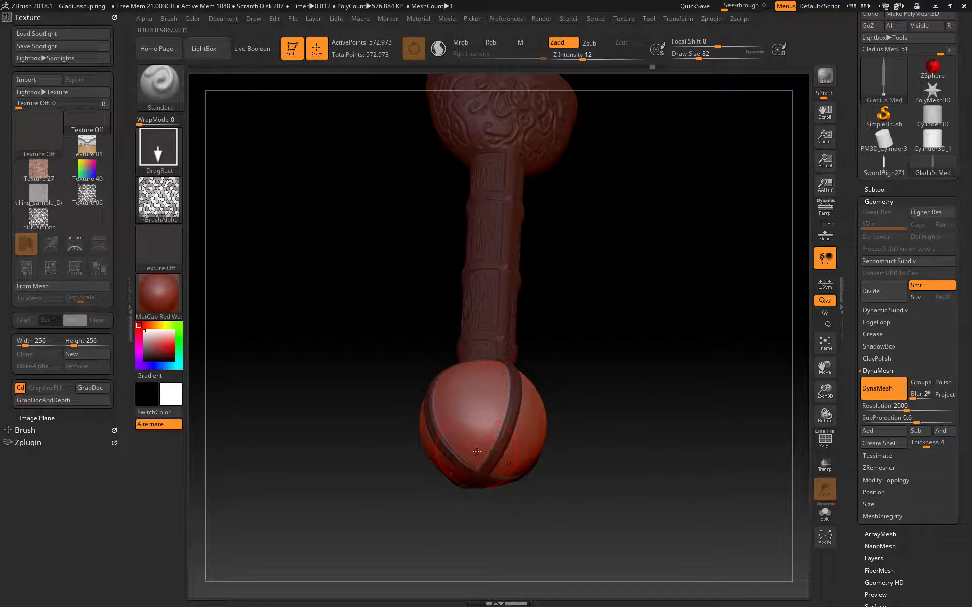
mouse_move(279, 373)
left_mouse_down()
mouse_move(315, 397)
mouse_move(269, 354)
mouse_move(289, 410)
left_mouse_up()
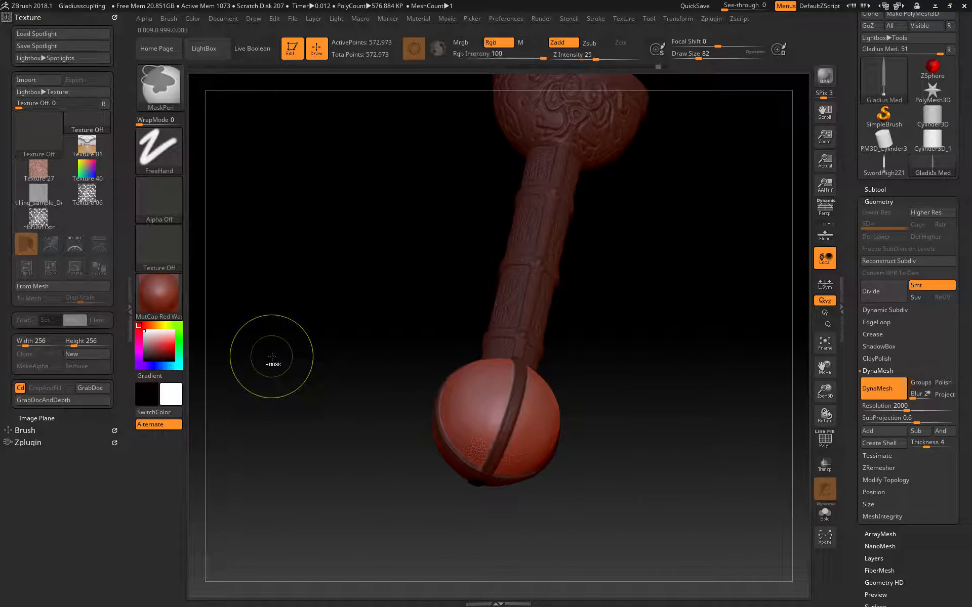
Step: Save the project as Gladiusscuplting02.ZPR in the Week 11 folder and make a QuickSave
key("ctrl+s")
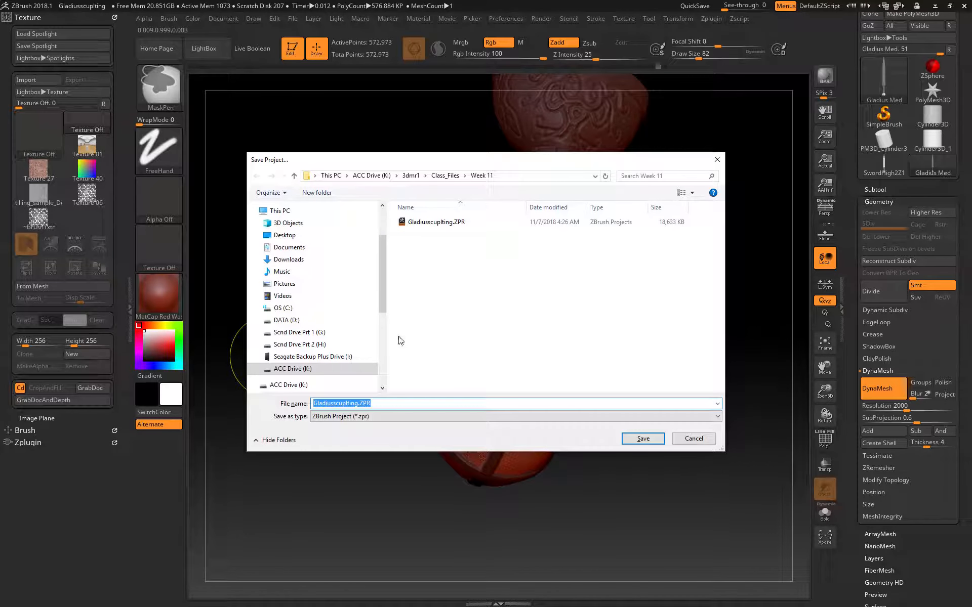
left_click(357, 404)
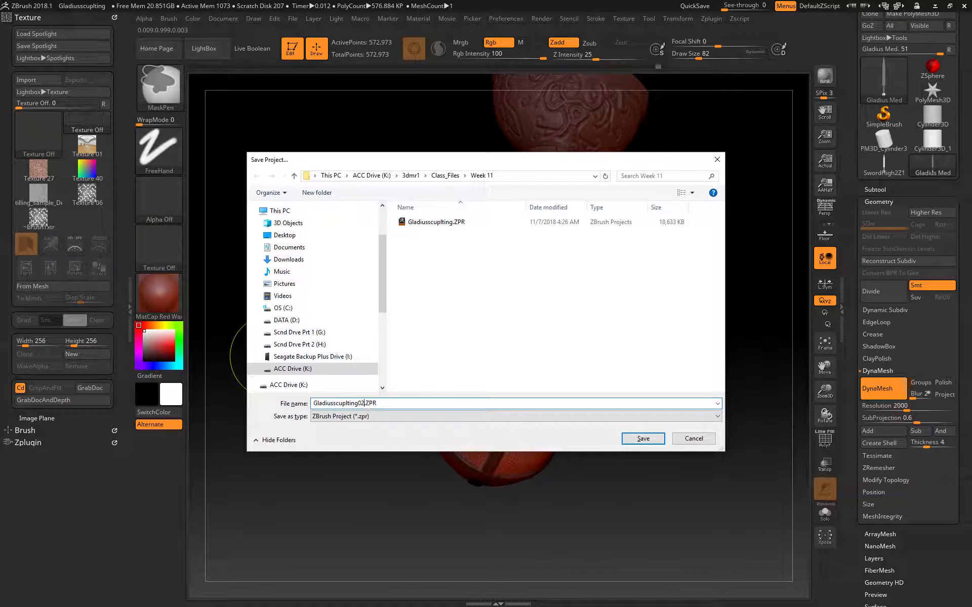
key("Return")
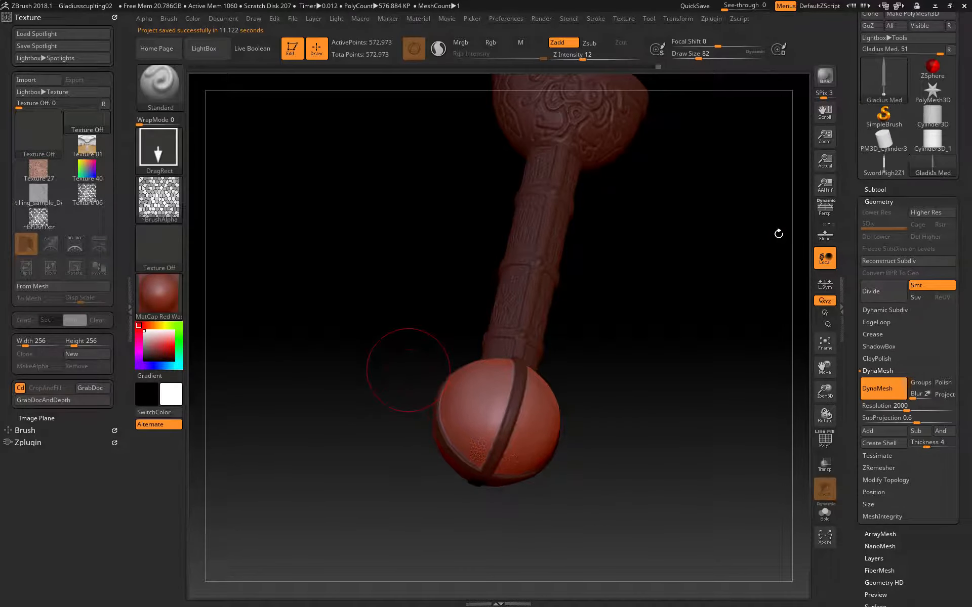
left_click(694, 6)
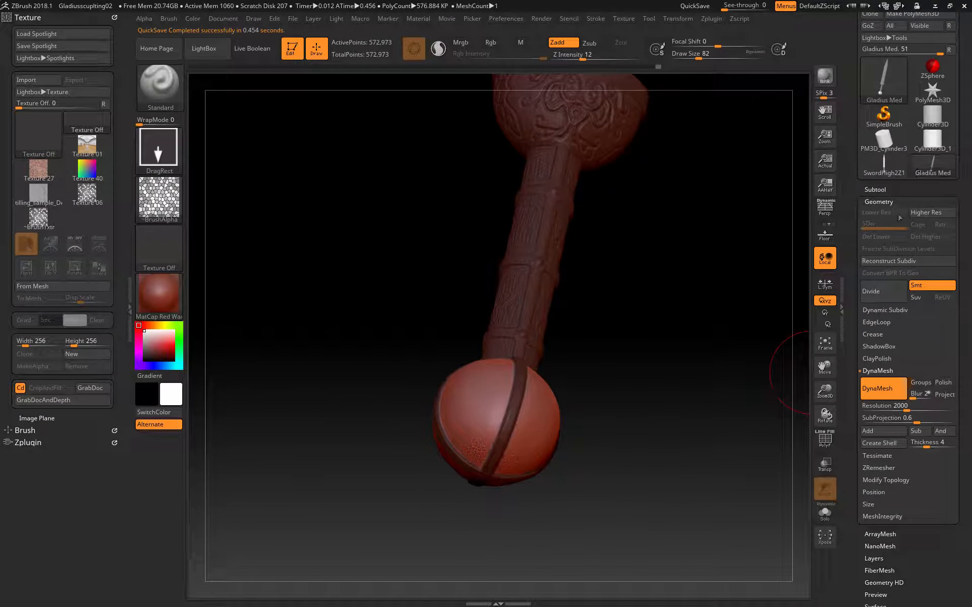
Step: Try two cell-pattern stamps near the lower tip of a plain pommel panel, and undo them
scroll(861, 25, "up", 2)
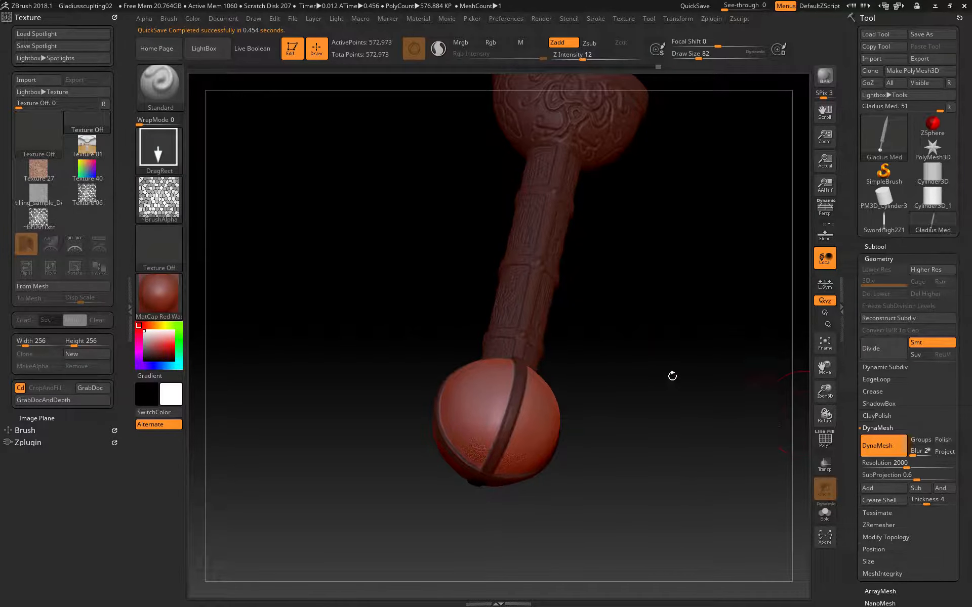
mouse_move(314, 507)
left_mouse_down()
mouse_move(326, 533)
mouse_move(323, 508)
left_mouse_up()
key("ctrl")
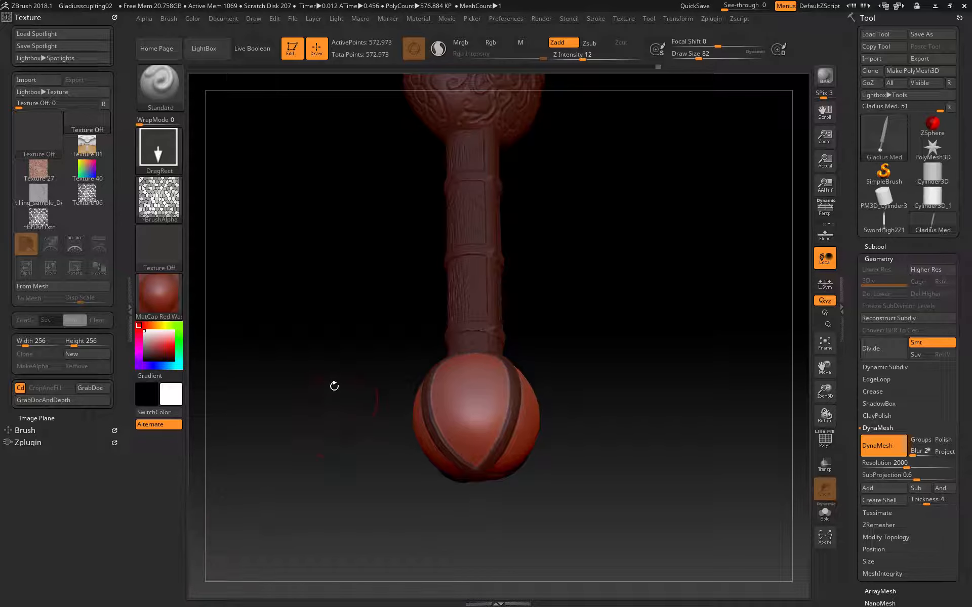
left_click_drag(334, 387, 328, 408, "alt")
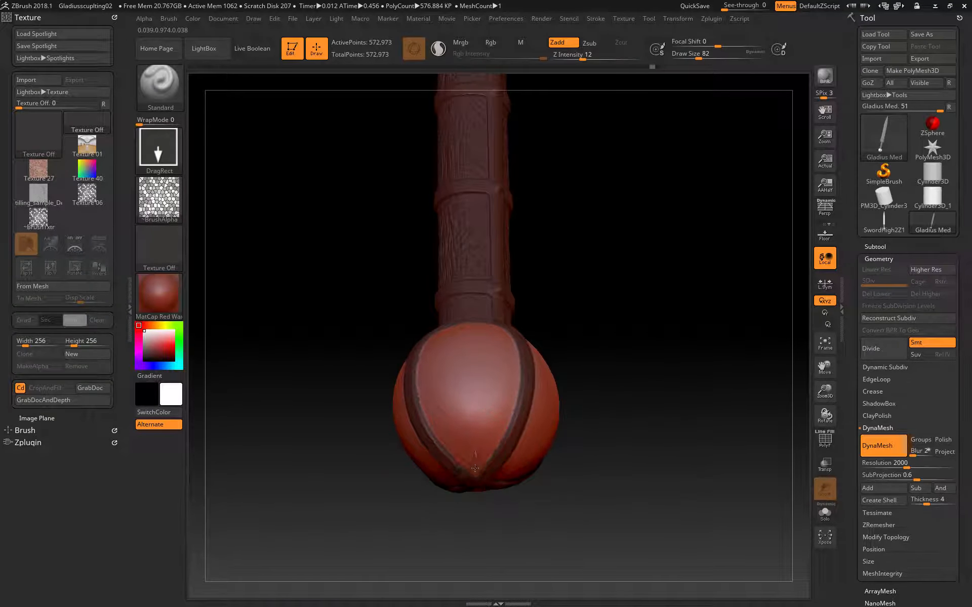
left_click_drag(469, 427, 440, 463)
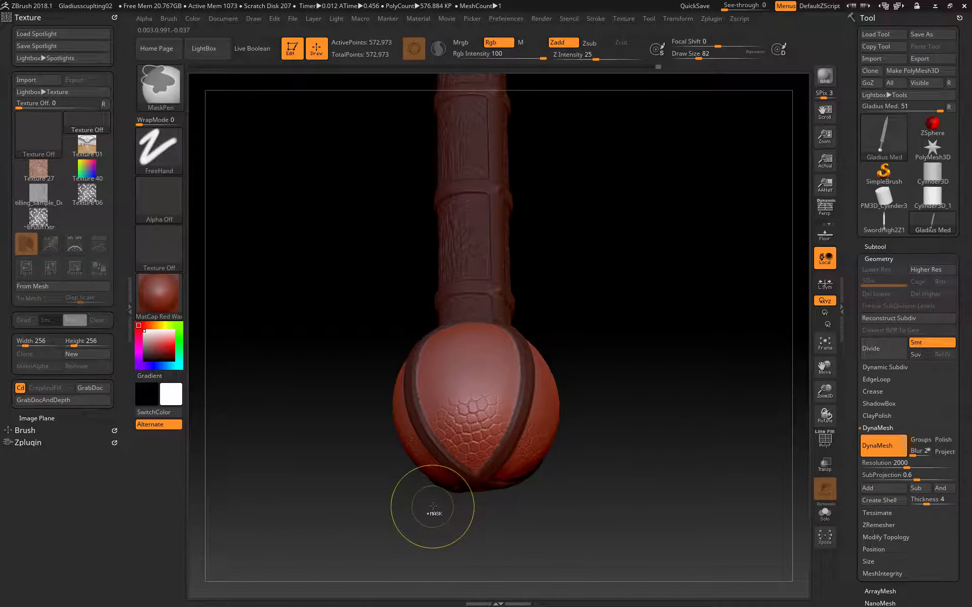
key("ctrl+z")
left_click_drag(470, 429, 480, 494)
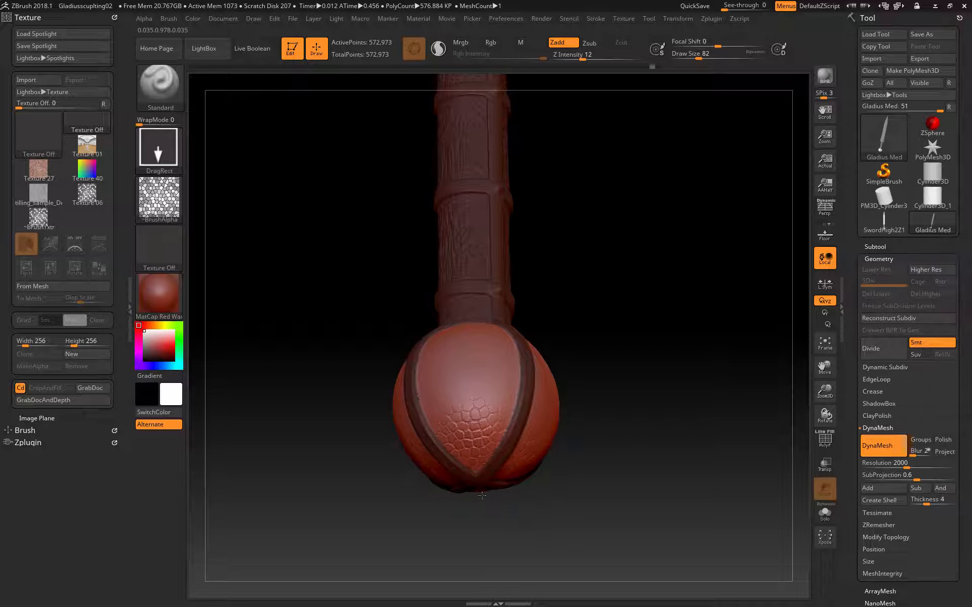
key("ctrl")
key("ctrl+z")
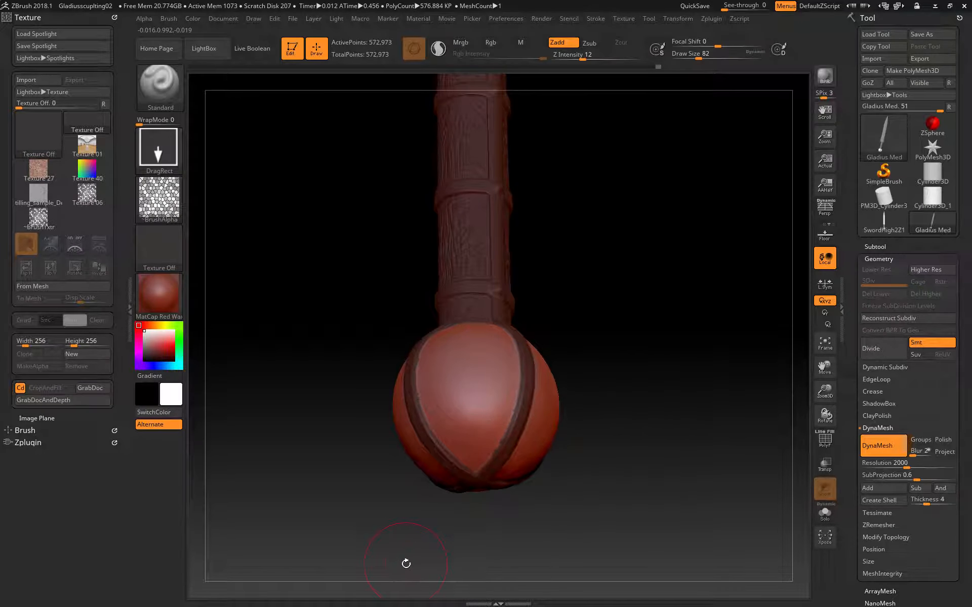
Step: Stamp overlapping cell patterns over the pommel panel between the masked bands, from its lower tip up towards the grip
left_click_drag(473, 436, 481, 493)
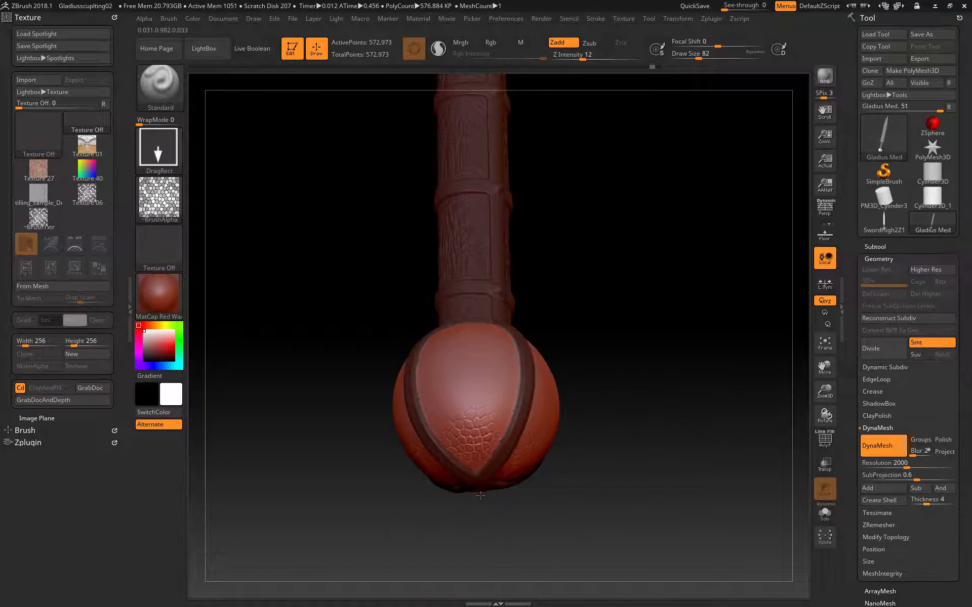
left_click_drag(499, 417, 510, 431)
left_click_drag(324, 486, 355, 480)
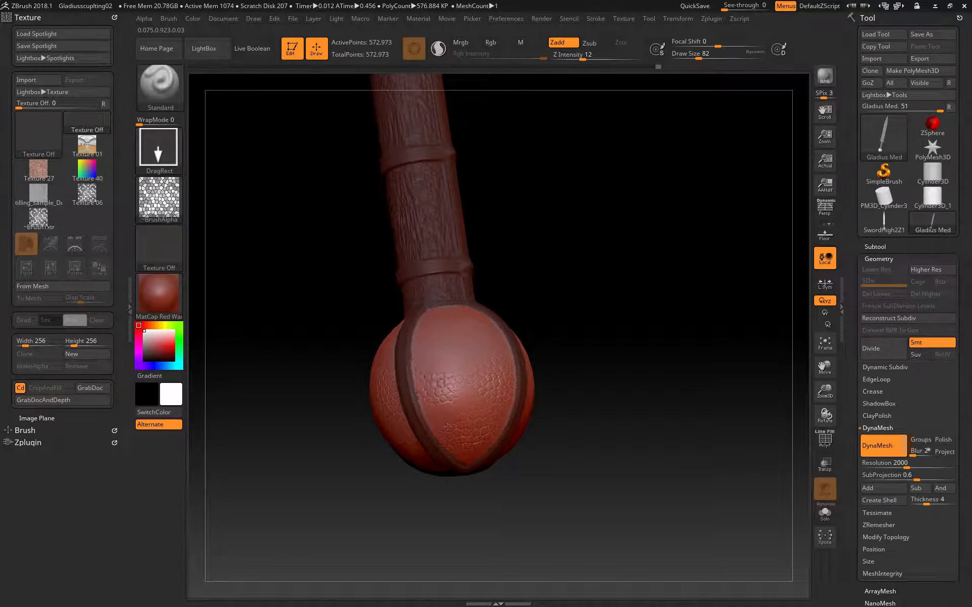
left_click_drag(448, 427, 448, 433)
left_click_drag(392, 511, 416, 498)
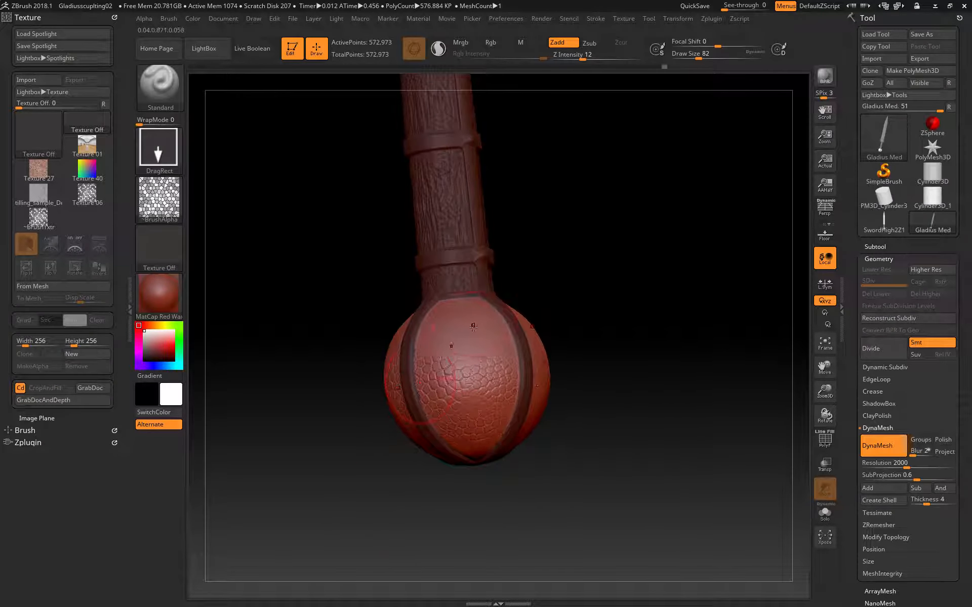
left_click_drag(383, 435, 381, 390)
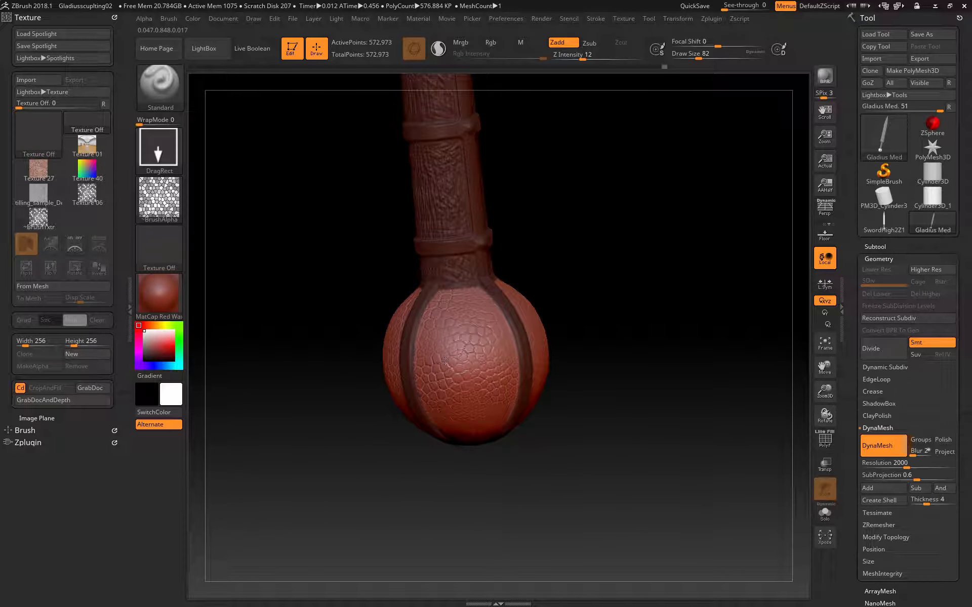
Step: Add a cell-pattern stamp next to the masked vertical band to fill in the lower part of the pommel panel
left_click_drag(354, 460, 324, 479)
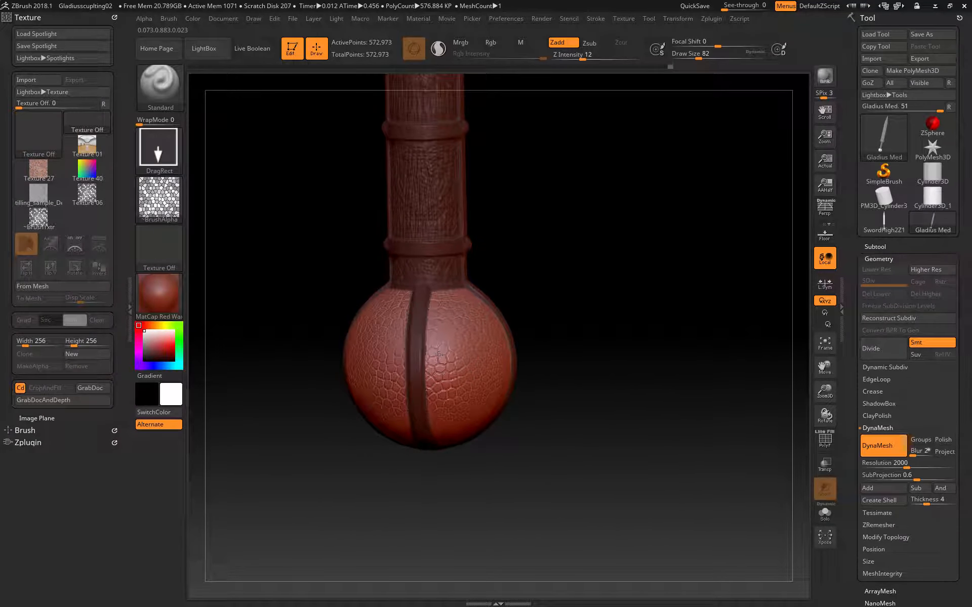
left_click_drag(429, 390, 452, 399)
left_click_drag(325, 499, 293, 553)
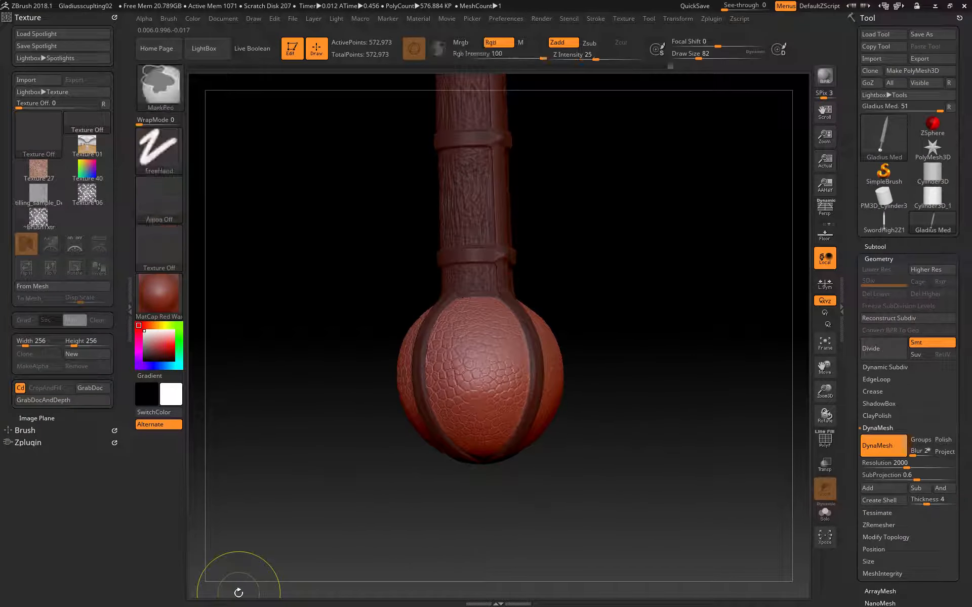
Step: Clear the mask and check the patterned pommel against the whole sword
mouse_move(360, 393)
left_mouse_down()
mouse_move(305, 397)
mouse_move(351, 415)
mouse_move(335, 403)
mouse_move(345, 392)
left_mouse_up()
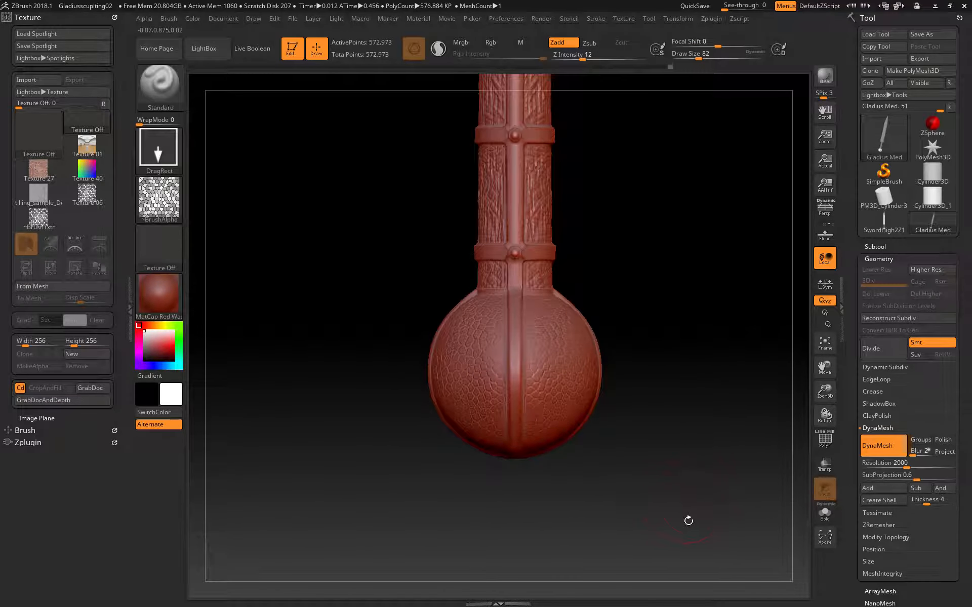
mouse_move(710, 373)
left_mouse_down("alt")
mouse_move(597, 232)
mouse_move(587, 302)
left_mouse_up("alt")
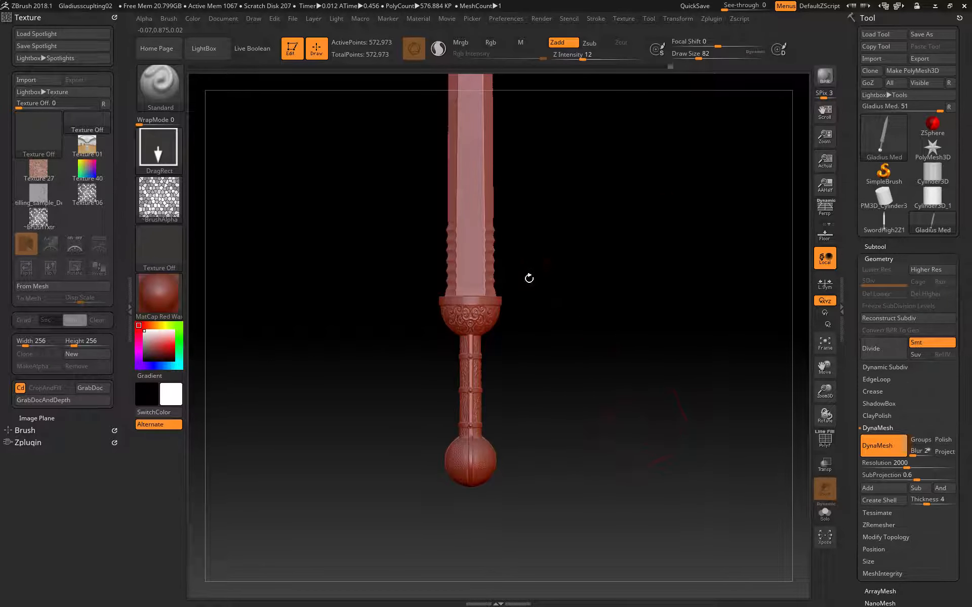
mouse_move(594, 215)
left_mouse_down("alt")
mouse_move(617, 334)
mouse_move(619, 326)
left_mouse_up("alt")
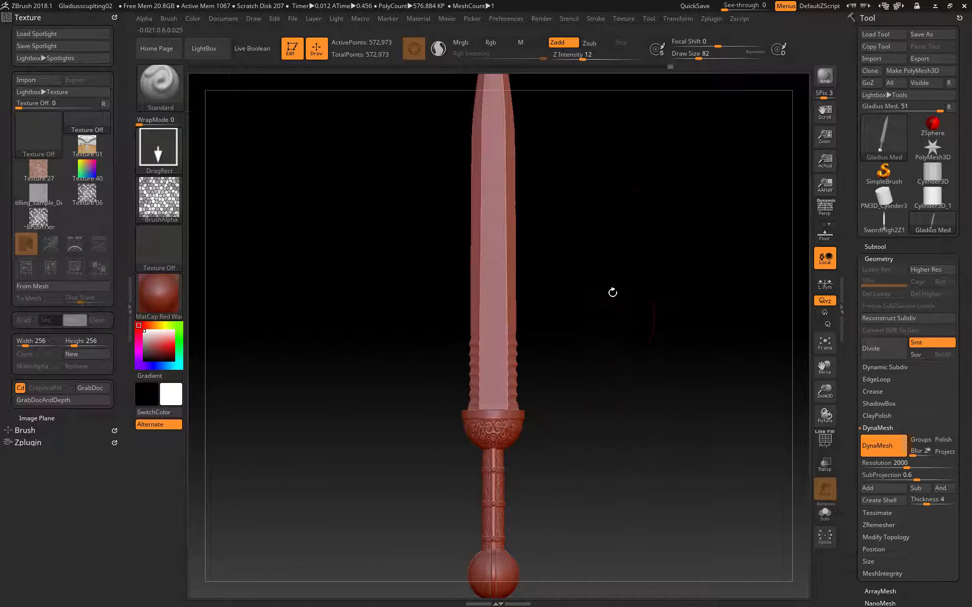
left_click_drag(609, 205, 596, 228)
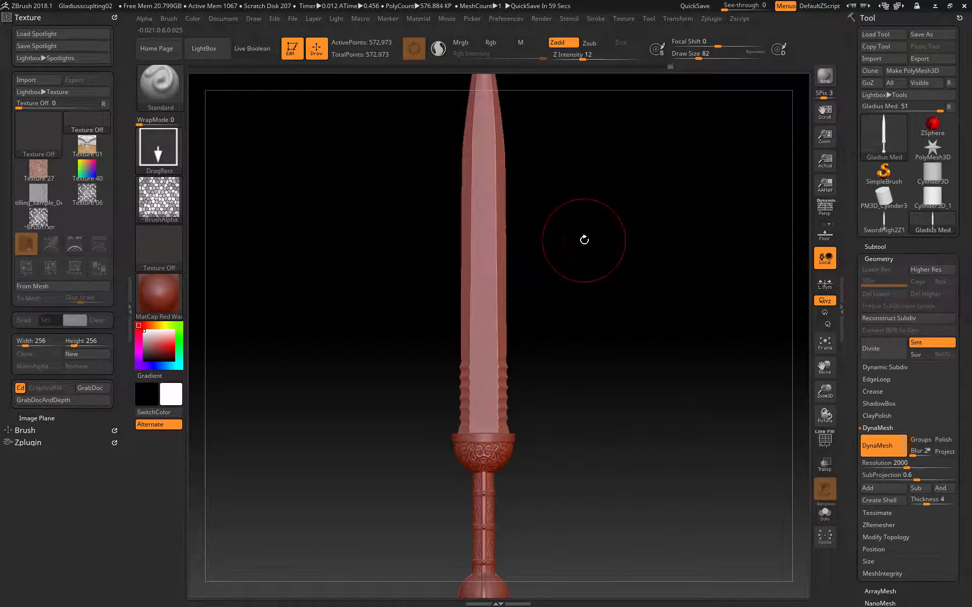
Step: Reset the Standard brush's alpha to Alpha 01 and switch to the DamStandard brush
left_click(67, 17)
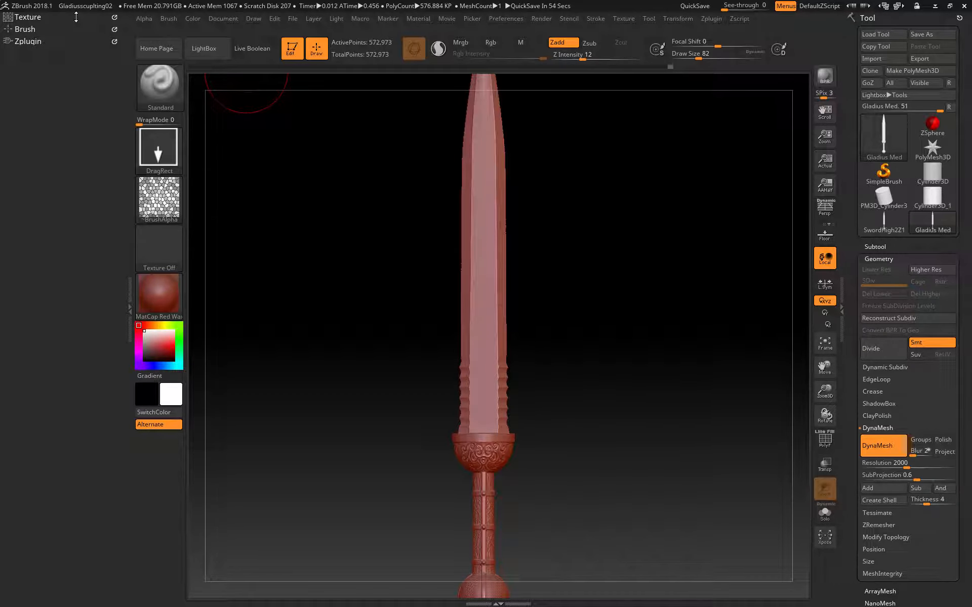
left_click(159, 197)
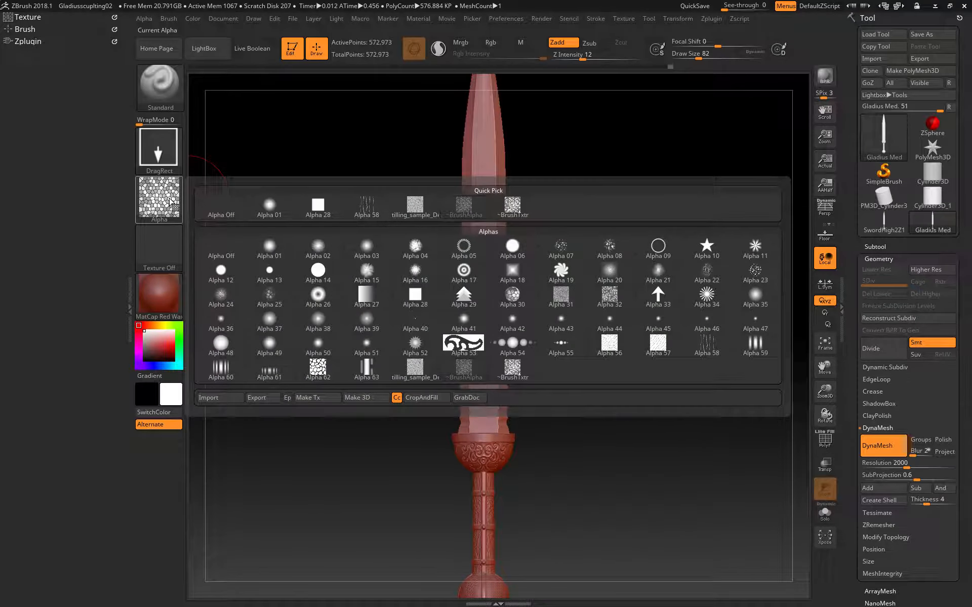
left_click(269, 205)
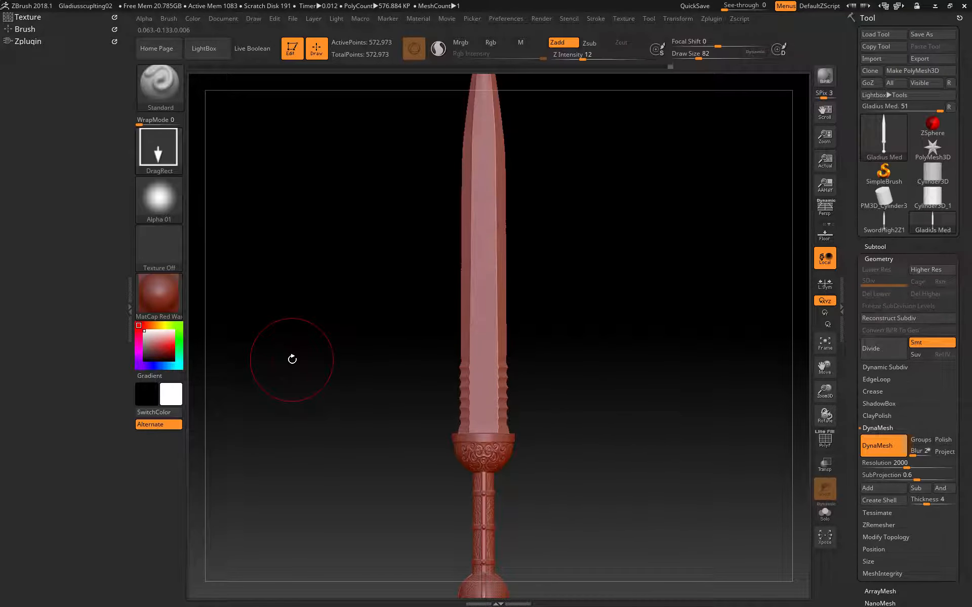
key("b")
key("d")
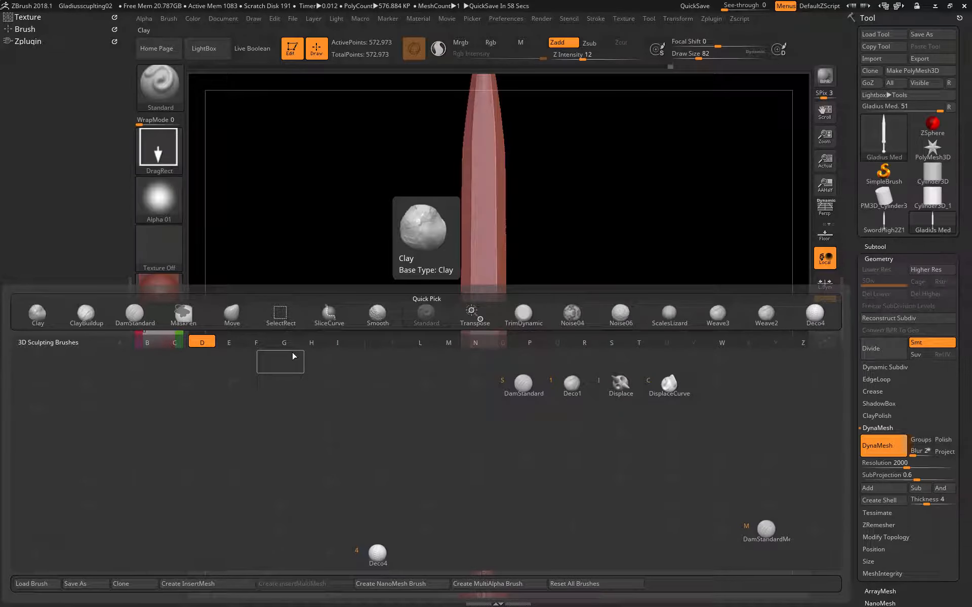
key("s")
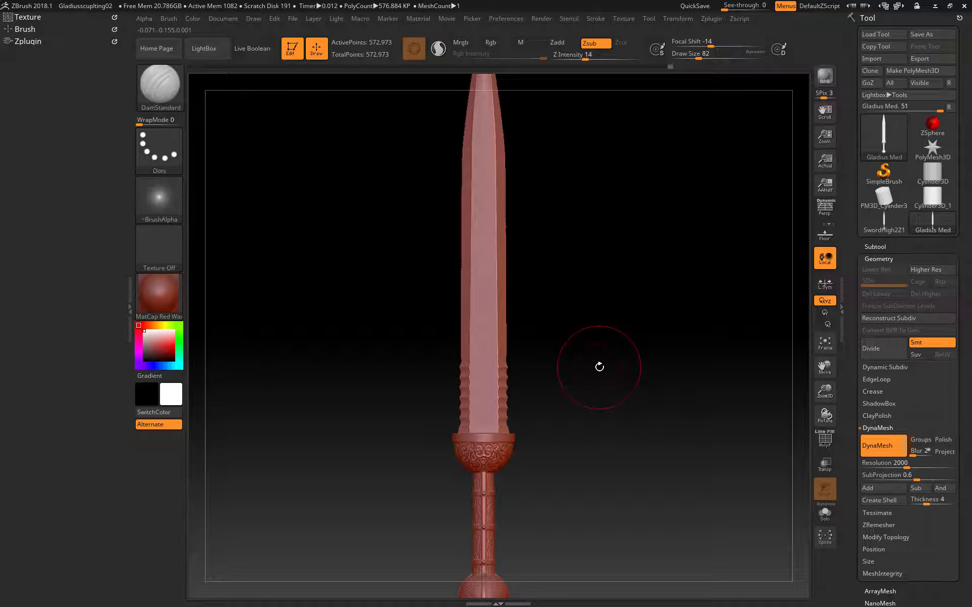
left_click_drag(636, 285, 633, 359, "alt")
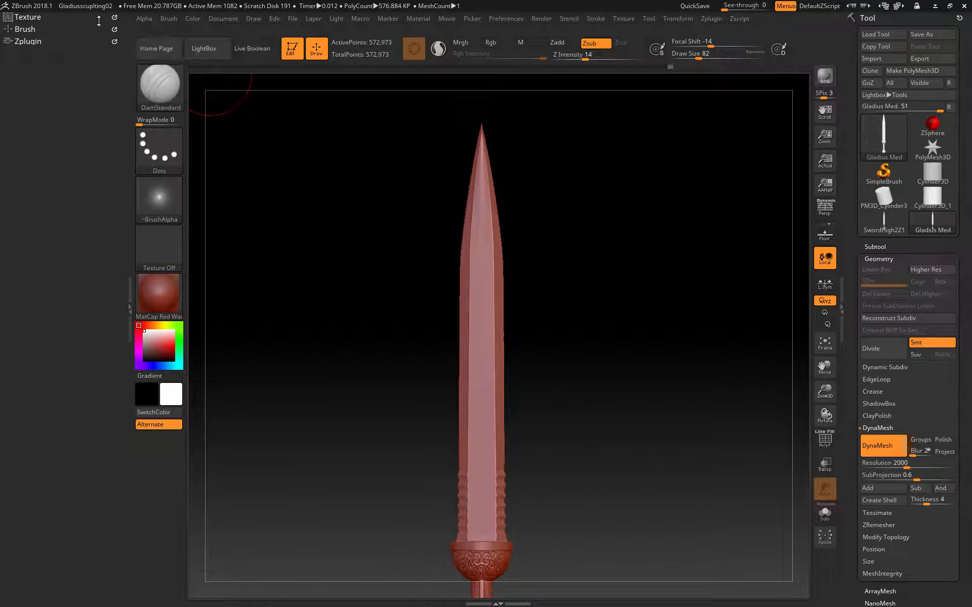
left_click(31, 28)
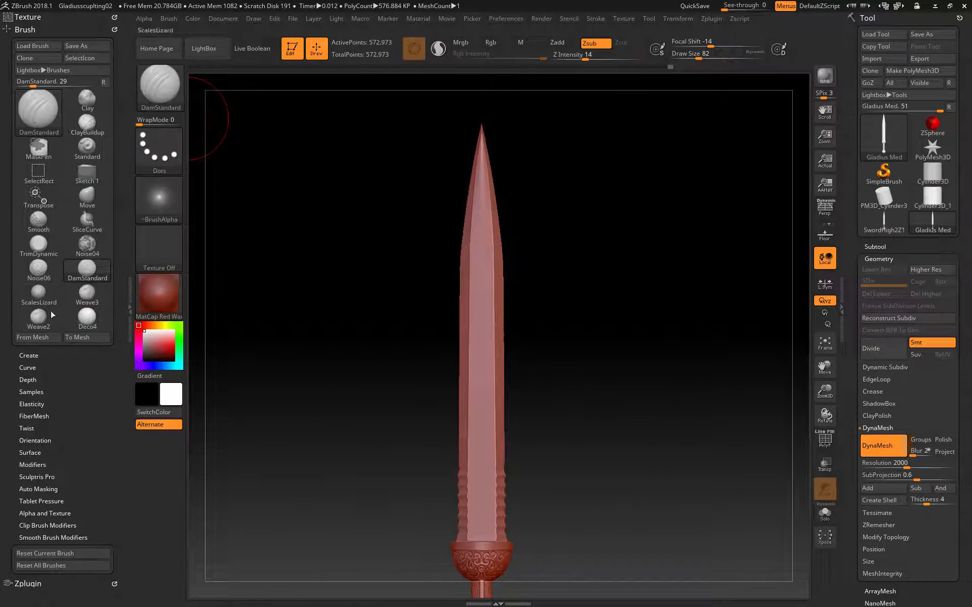
left_click(22, 370)
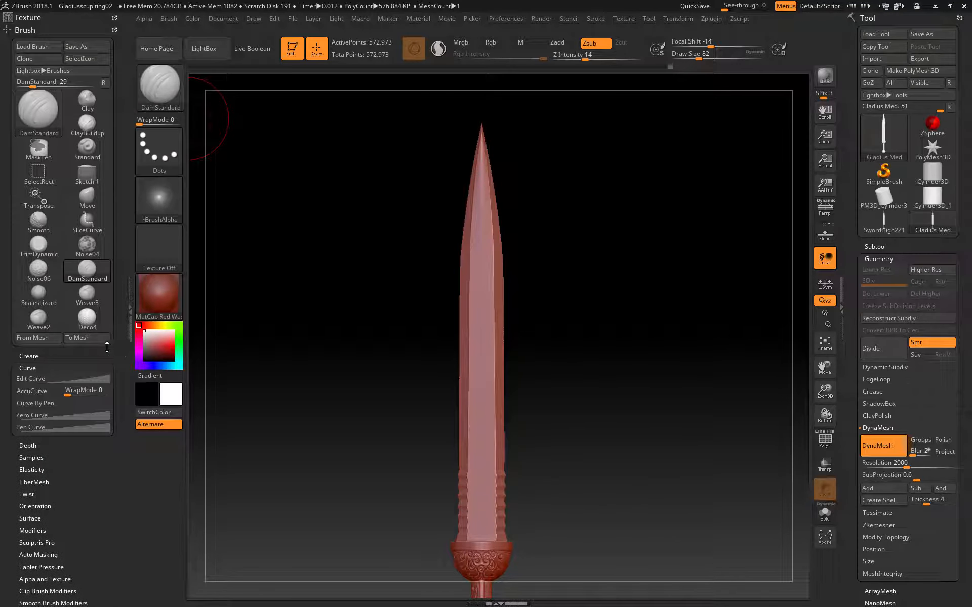
left_click(27, 369)
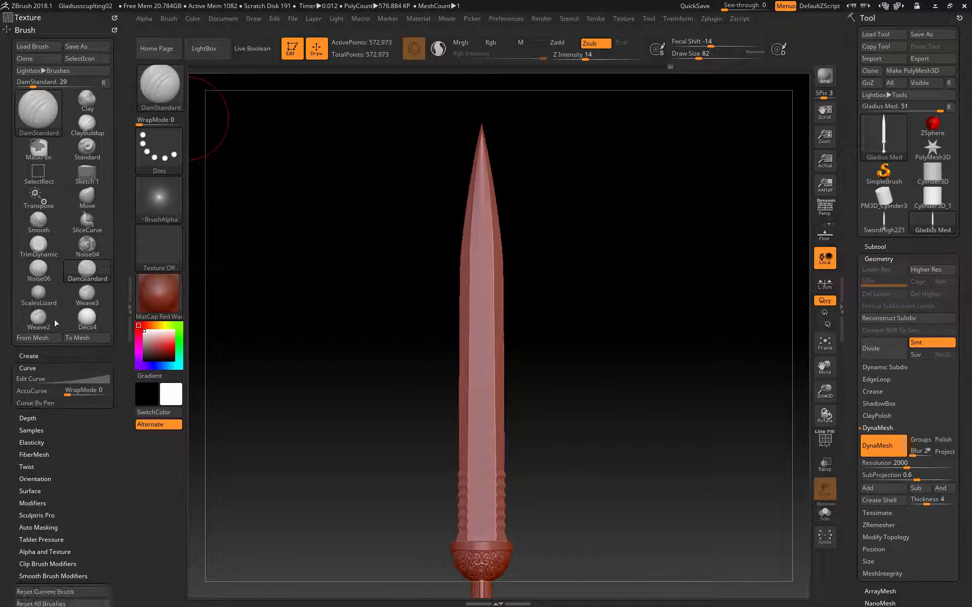
left_click(36, 30)
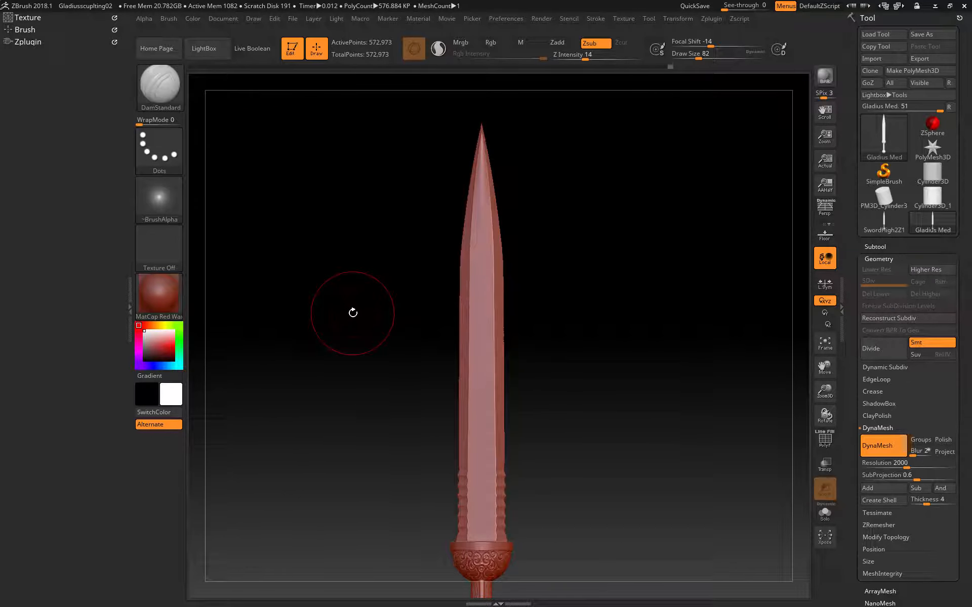
Step: Try out the MalletFast, Fold, DamStandard, TrimDynamic and Standard brushes one after another
left_click(158, 88)
key("b")
key("m")
key("f")
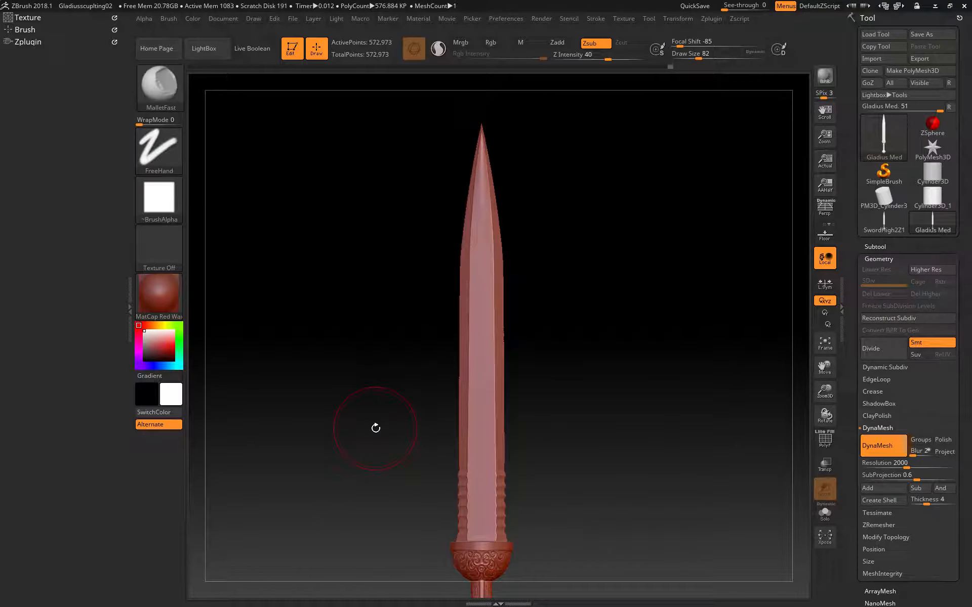
key("b")
key("f")
key("o")
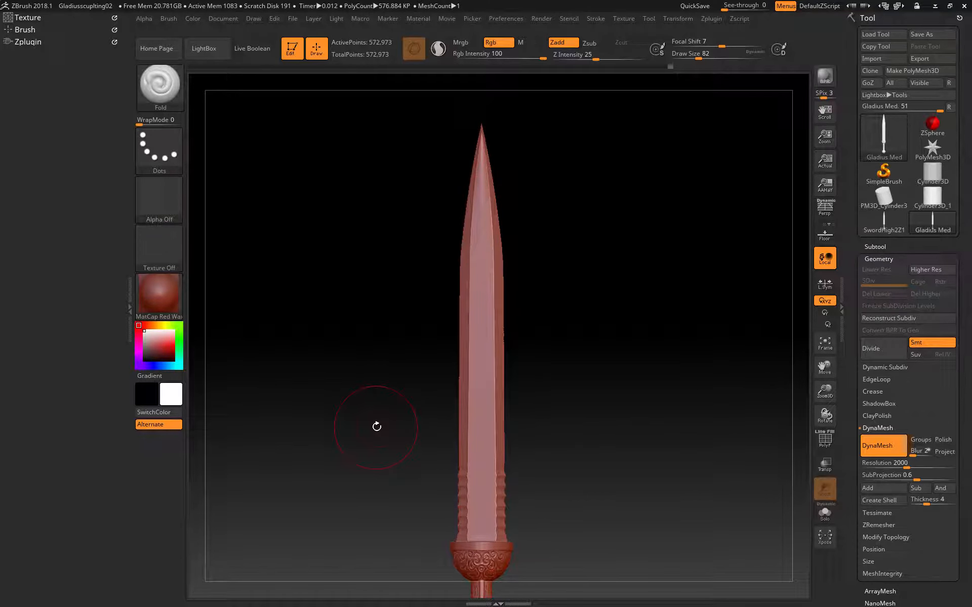
key("b")
key("d")
key("s")
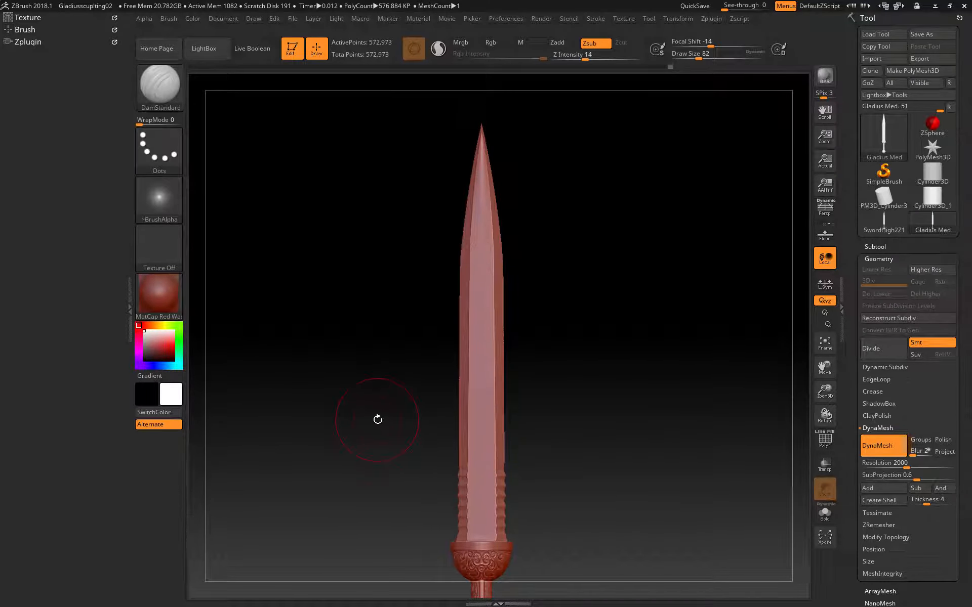
key("b")
key("t")
key("d")
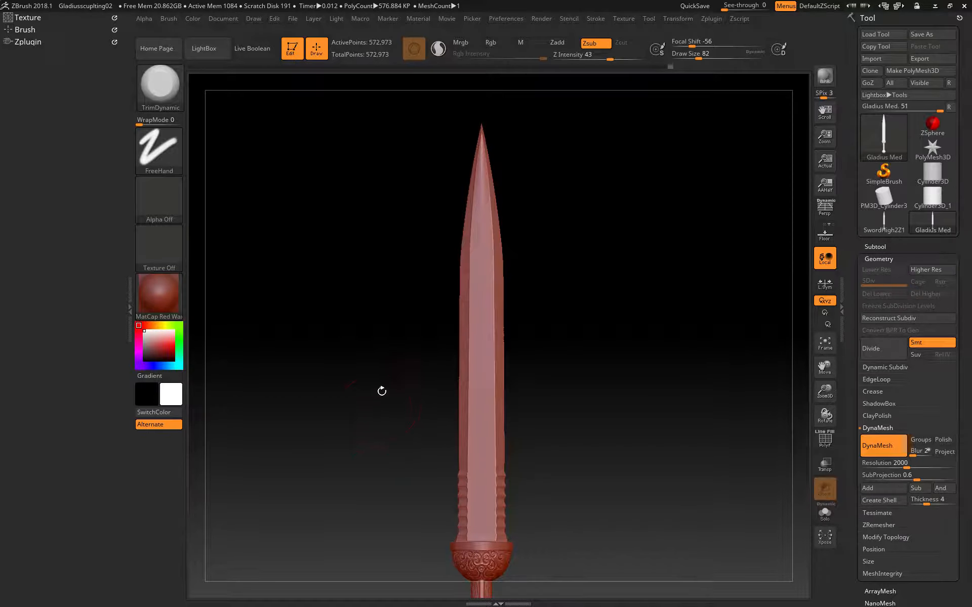
key("b")
key("s")
key("t")
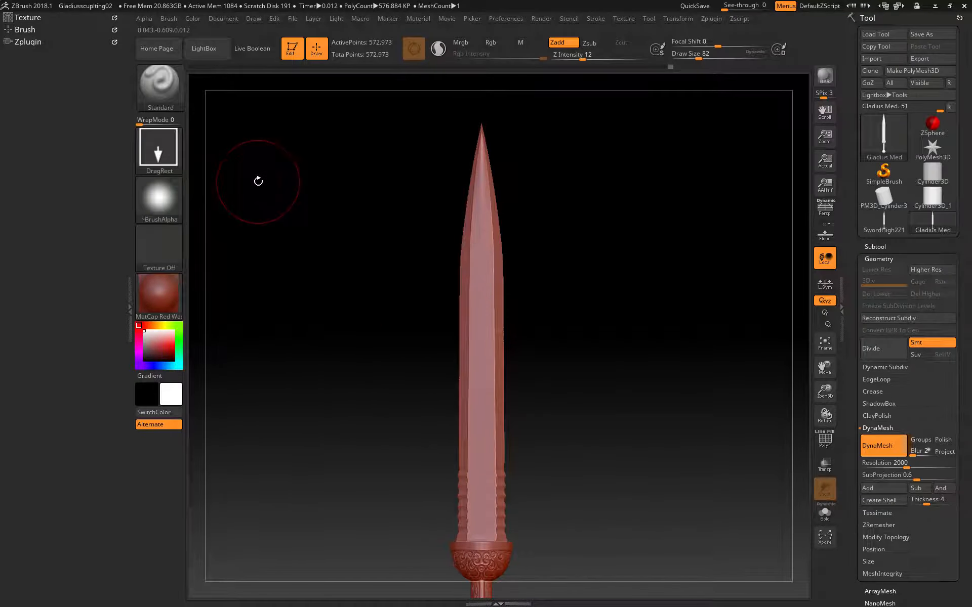
Step: Select the DamStandard brush and dock the Stroke palette in the side tray below Zplugin
key("b")
key("d")
key("s")
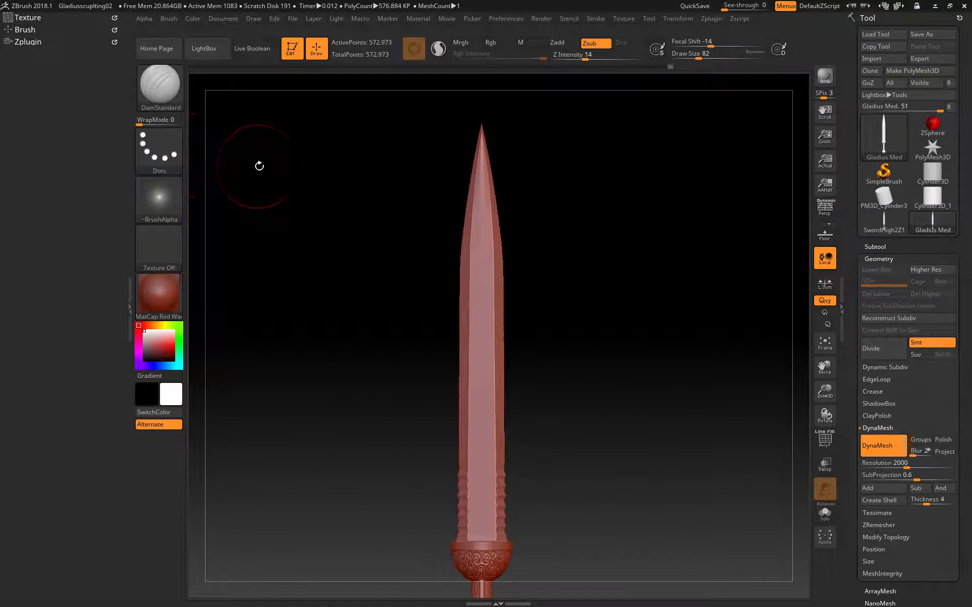
key("b")
key("d")
key("s")
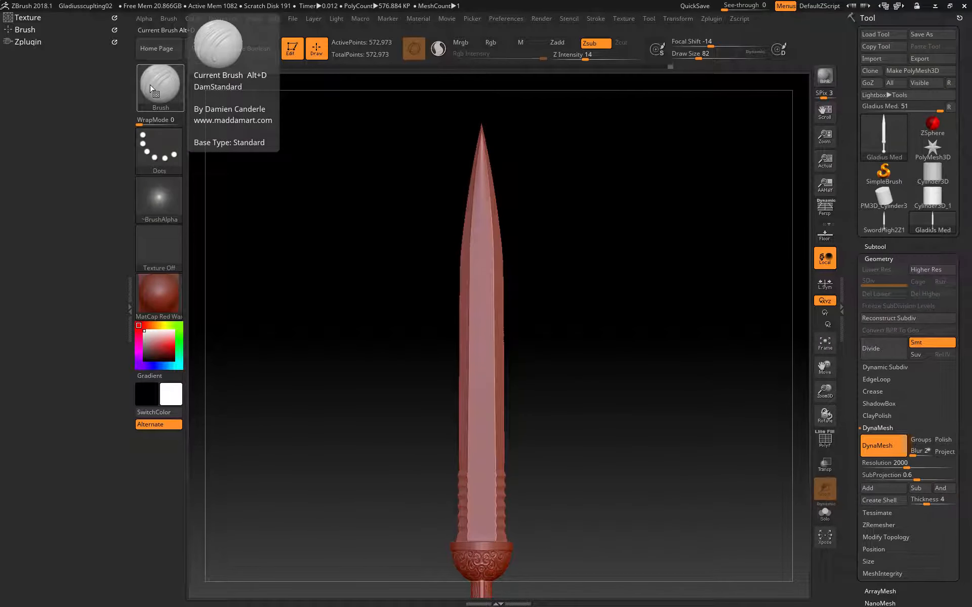
left_click(596, 20)
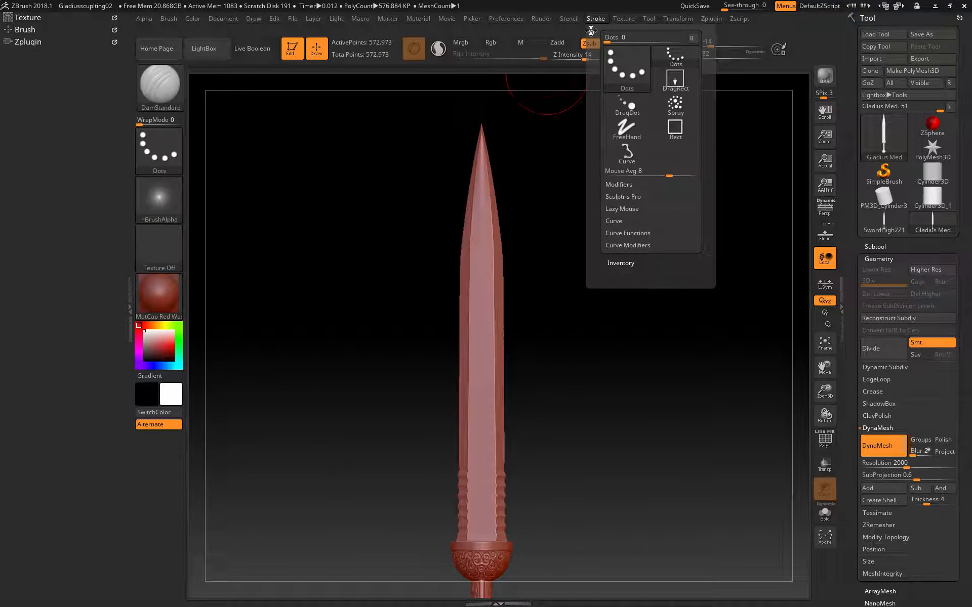
mouse_move(591, 33)
left_mouse_down()
mouse_move(590, 91)
mouse_move(588, 46)
mouse_move(483, 162)
mouse_move(40, 107)
left_mouse_up()
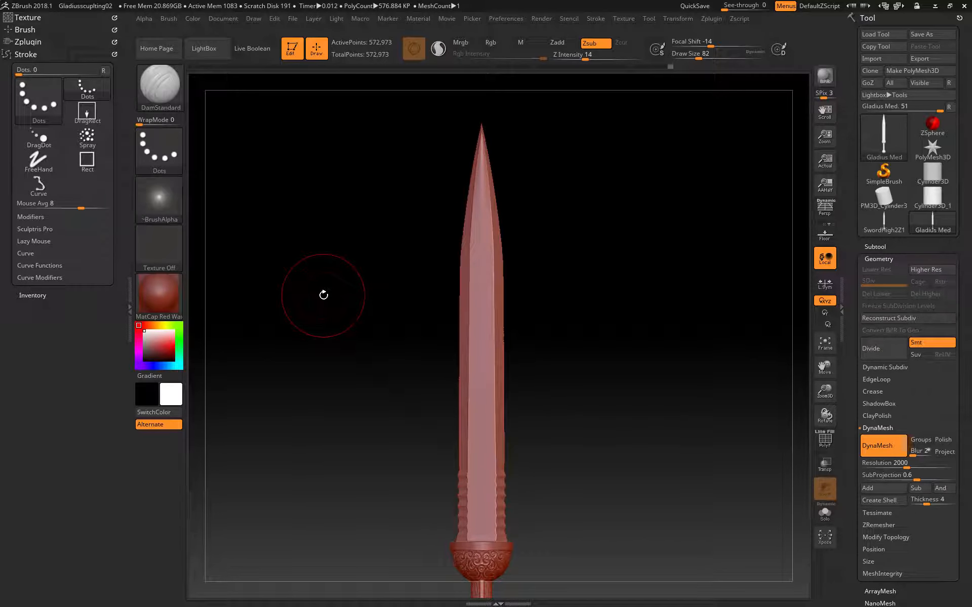
Step: Expand the Lazy Mouse settings in the Stroke palette for the DamStandard brush
mouse_move(322, 292)
left_mouse_down()
mouse_move(336, 293)
mouse_move(283, 296)
left_mouse_up()
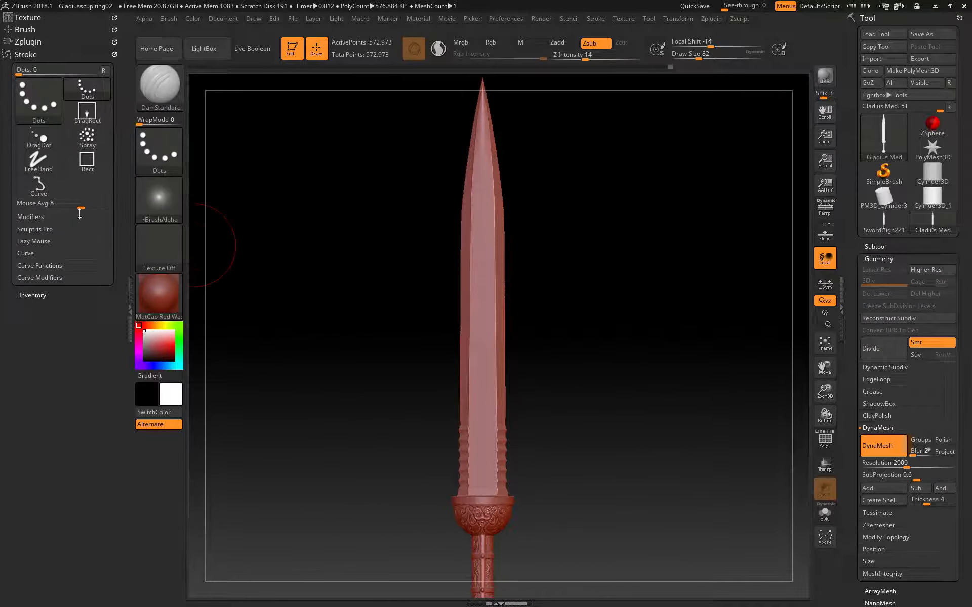
mouse_move(176, 302)
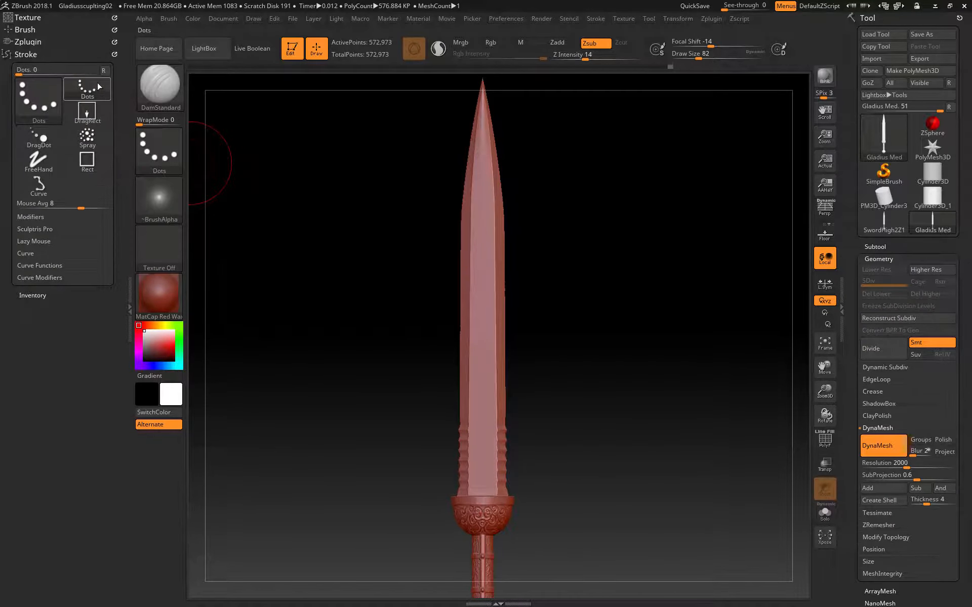
mouse_move(159, 151)
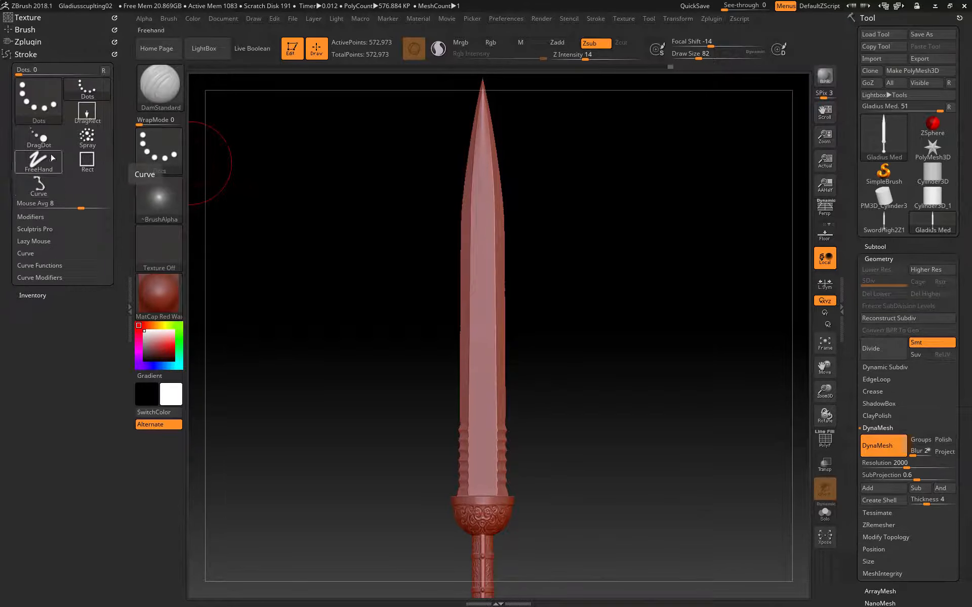
left_click(48, 217)
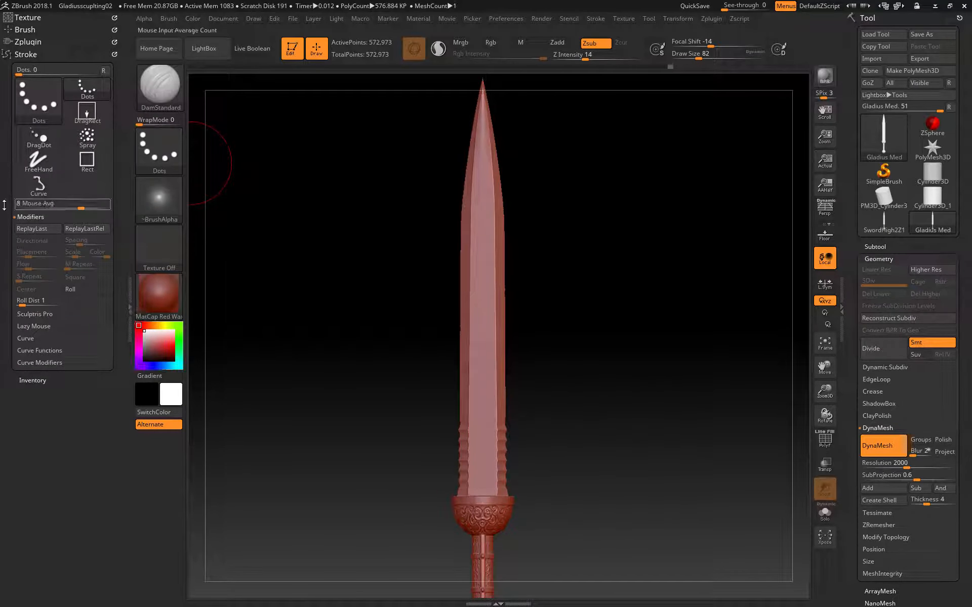
left_click(39, 218)
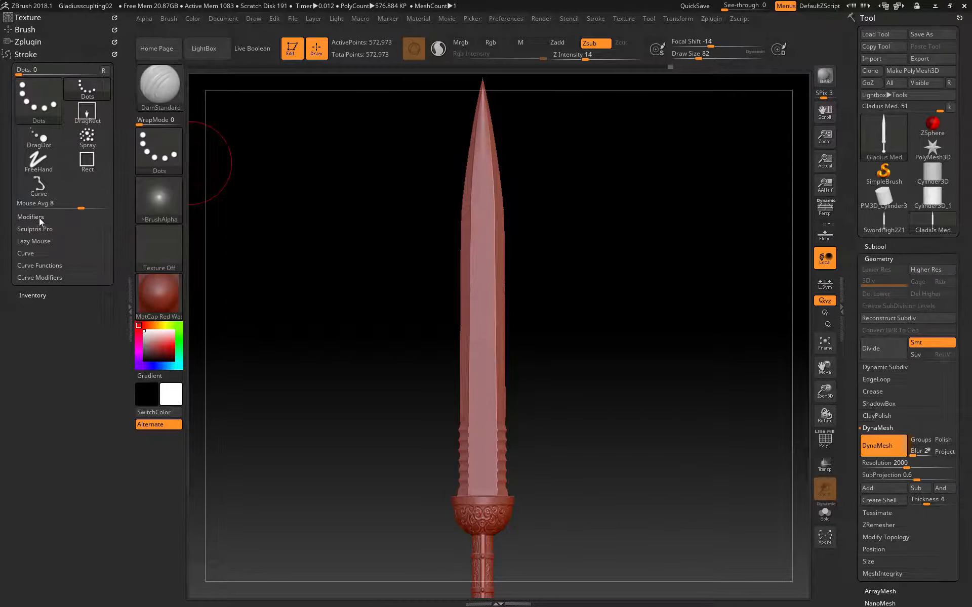
left_click(40, 241)
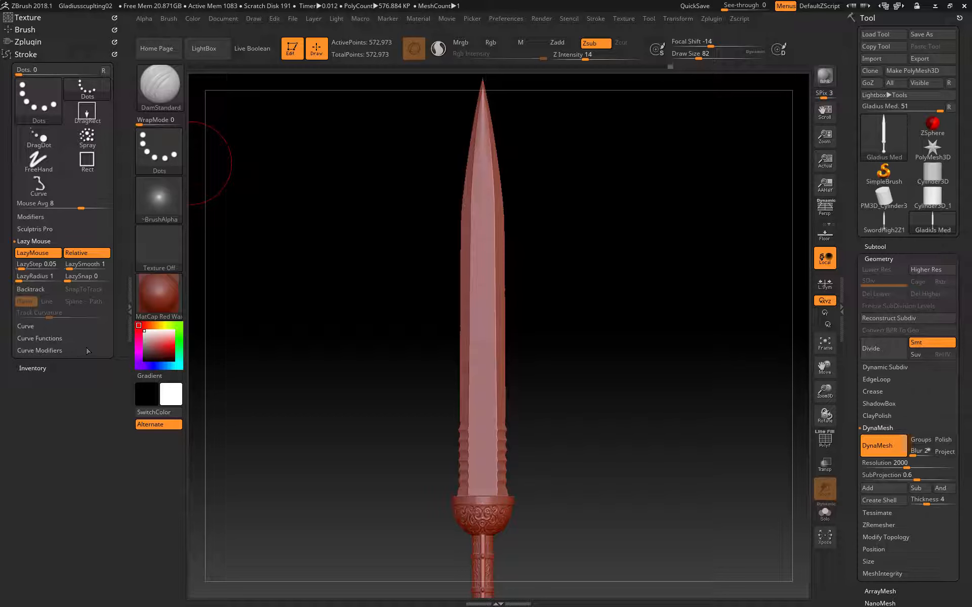
Step: Try a mirrored DamStandard stroke at draw size 34 down the lower blade, and undo it
left_click_drag(589, 261, 615, 310, "alt")
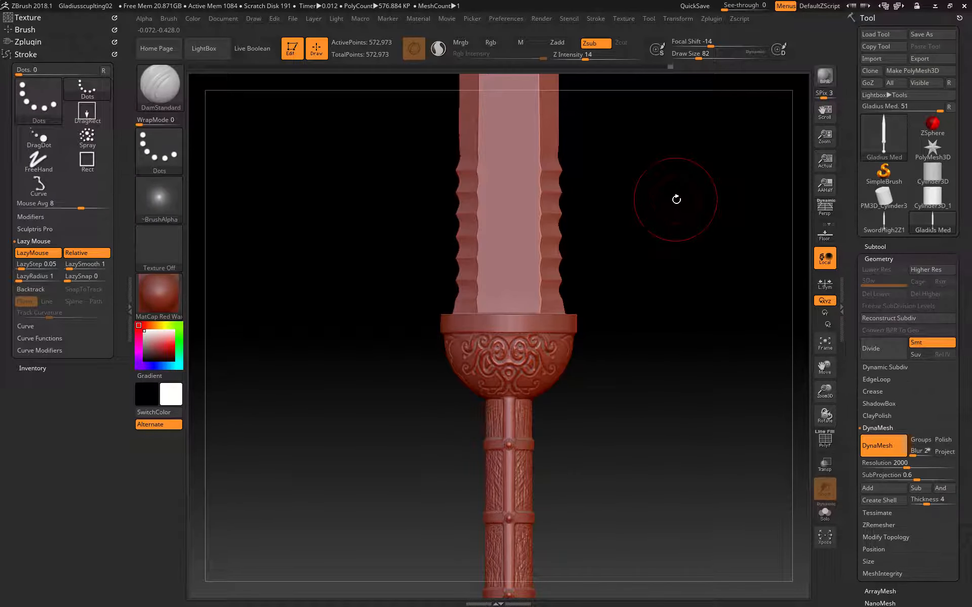
left_click_drag(677, 199, 347, 369, "alt")
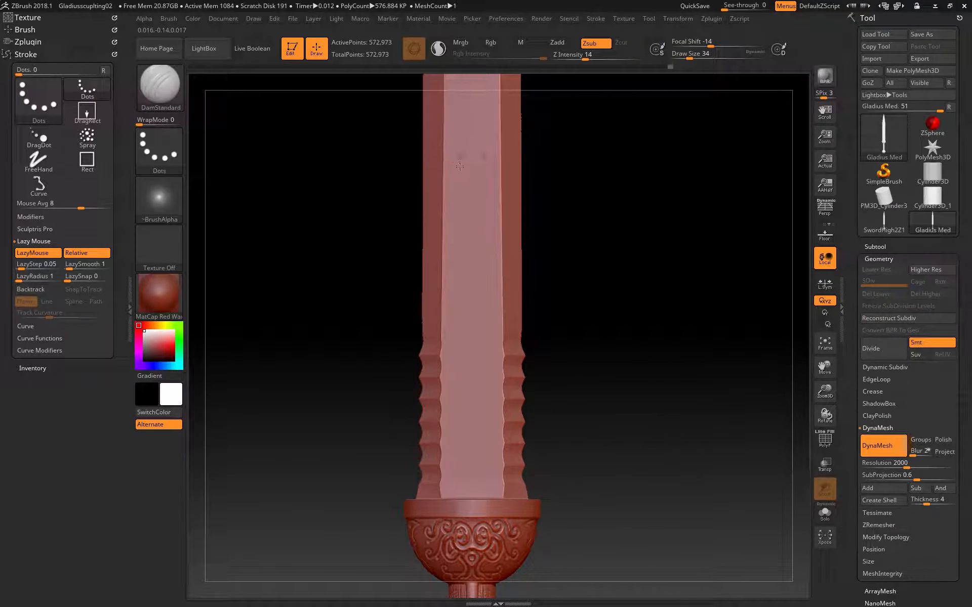
left_click_drag(459, 166, 460, 276)
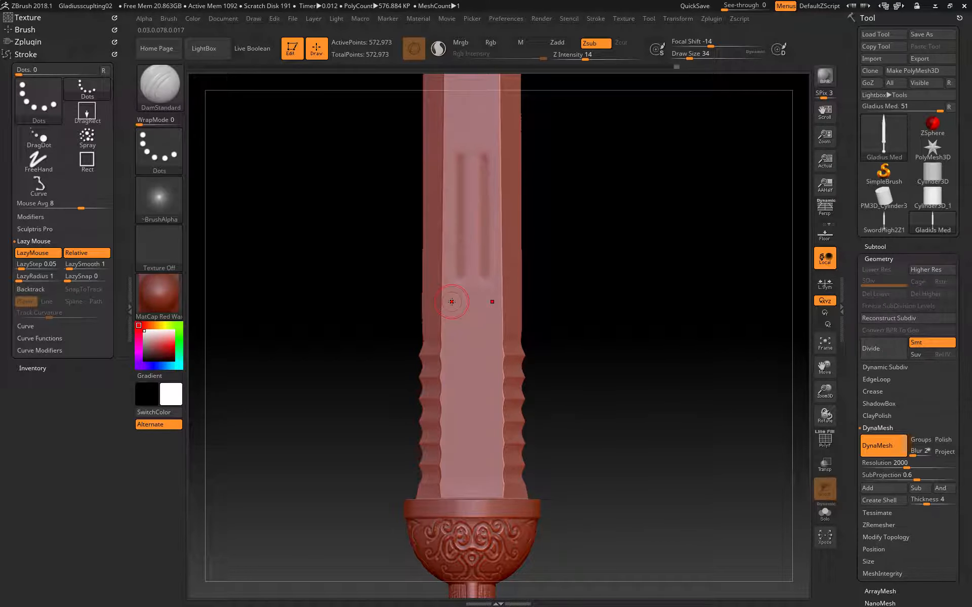
key("ctrl+z")
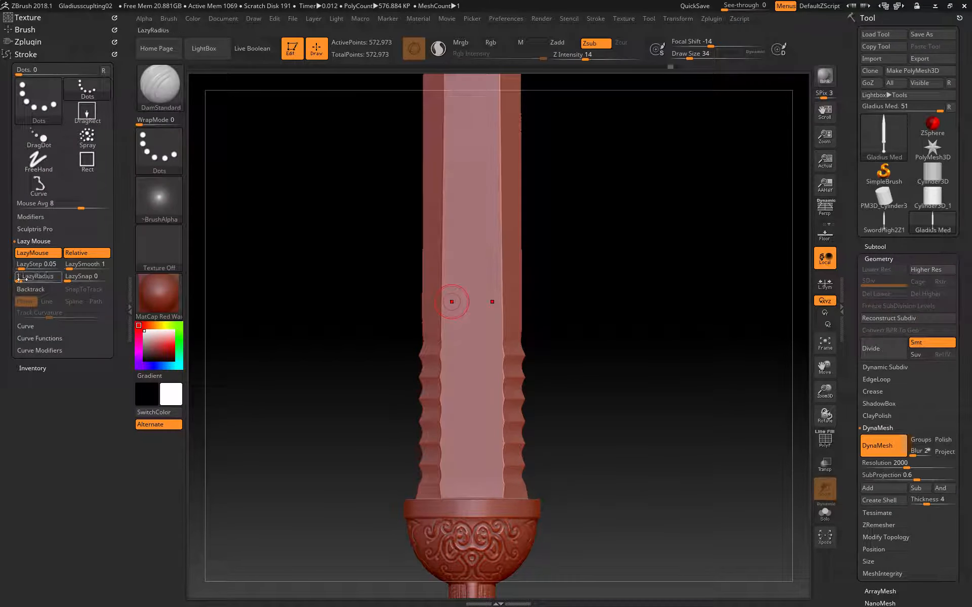
Step: Try a DamStandard stroke down the lower blade with LazyRadius 56, undo it and return LazyRadius to 1
left_click_drag(25, 281, 40, 282)
left_click_drag(467, 133, 467, 189)
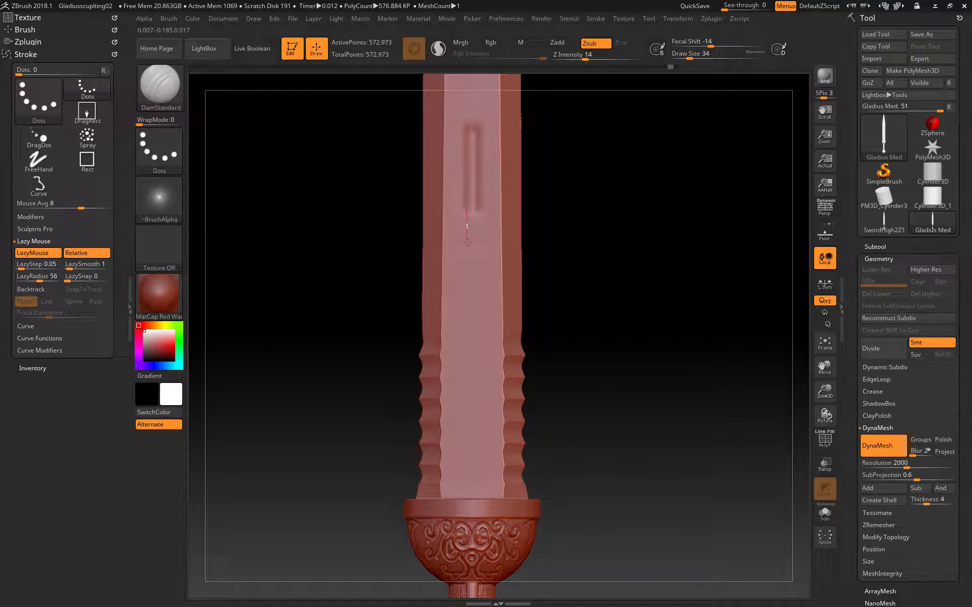
left_click_drag(469, 295, 470, 312)
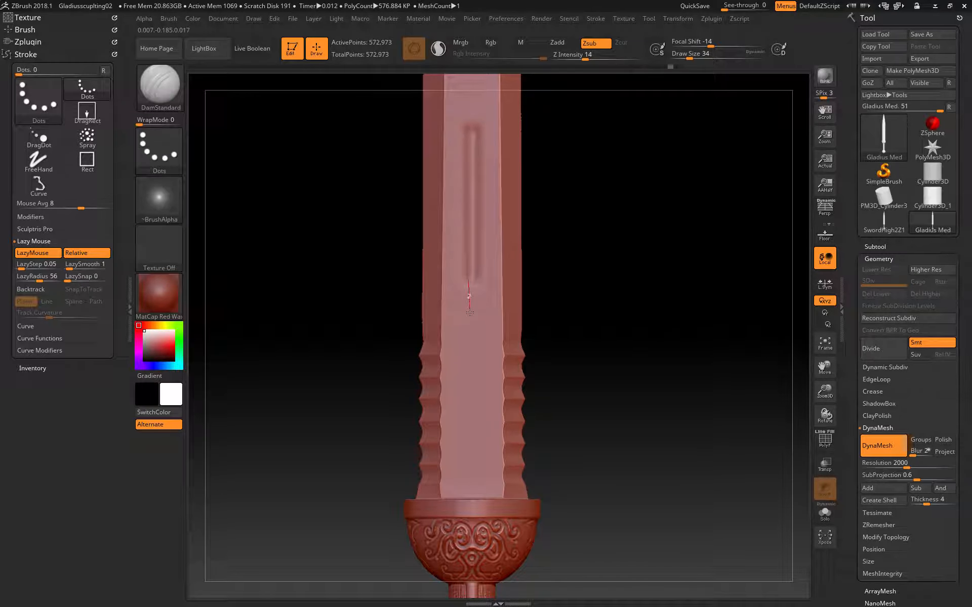
left_click_drag(470, 349, 469, 360)
key("ctrl+z")
left_click_drag(40, 278, 22, 278)
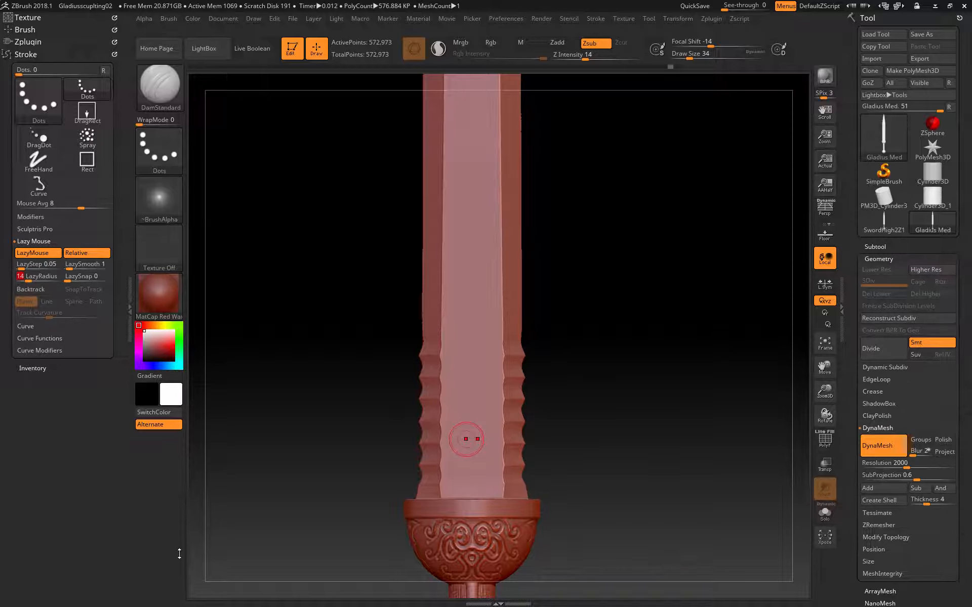
left_click_drag(25, 278, 8, 278)
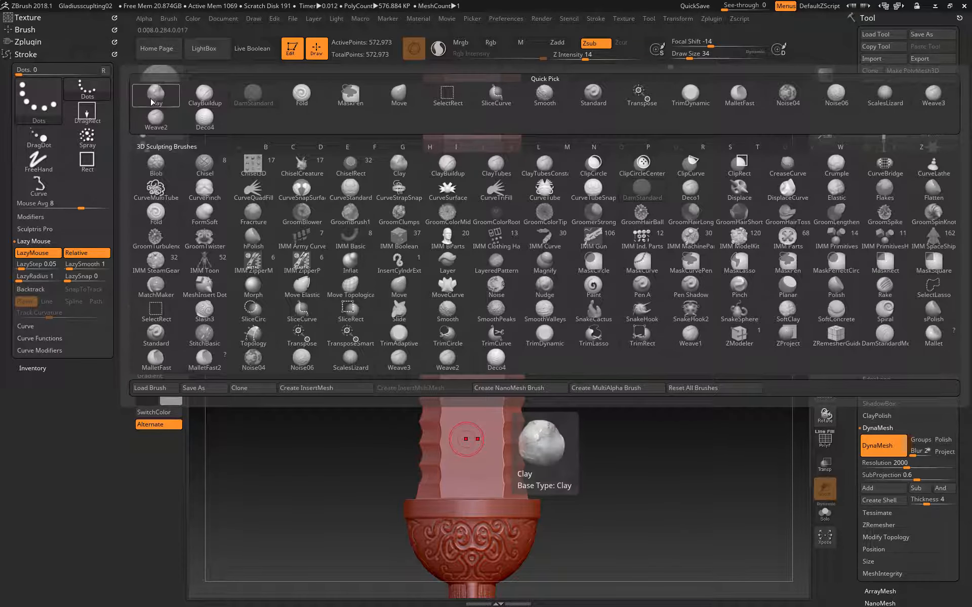
Step: Select the ScalesLizard brush, try it with its DragRect stroke on the blade and undo the result
left_click(159, 87)
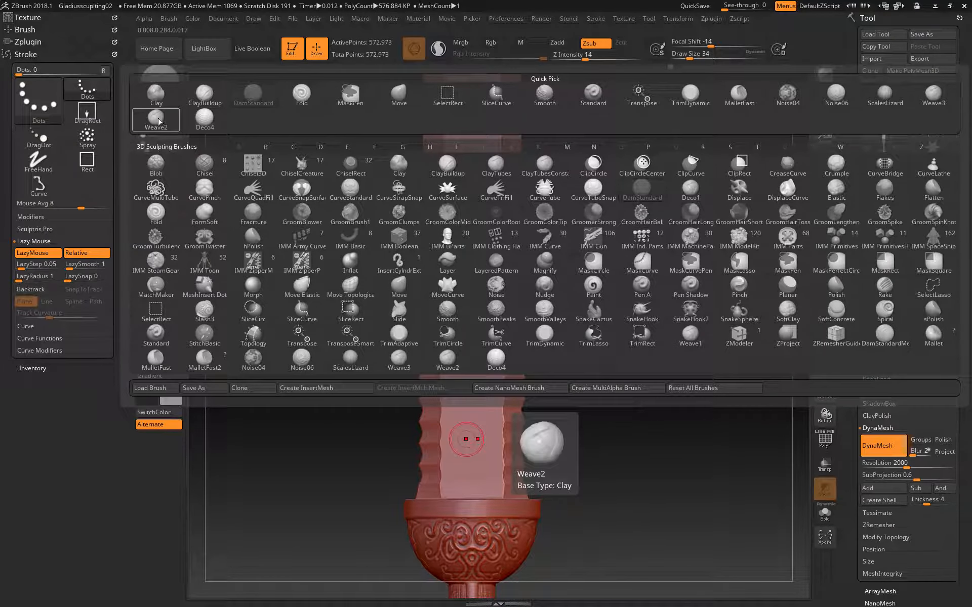
left_click(885, 94)
mouse_move(471, 218)
left_mouse_down()
mouse_move(490, 202)
mouse_move(483, 225)
left_mouse_up()
key("ctrl+z")
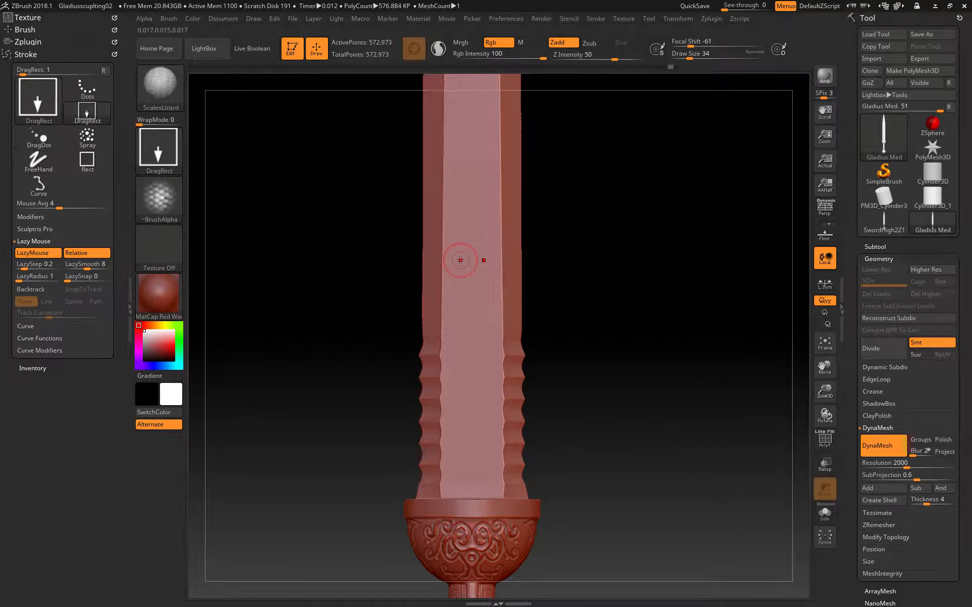
Step: Switch the ScalesLizard brush to the Dots stroke, try a wavy line down the blade and undo it
left_click(154, 156)
left_click(220, 184)
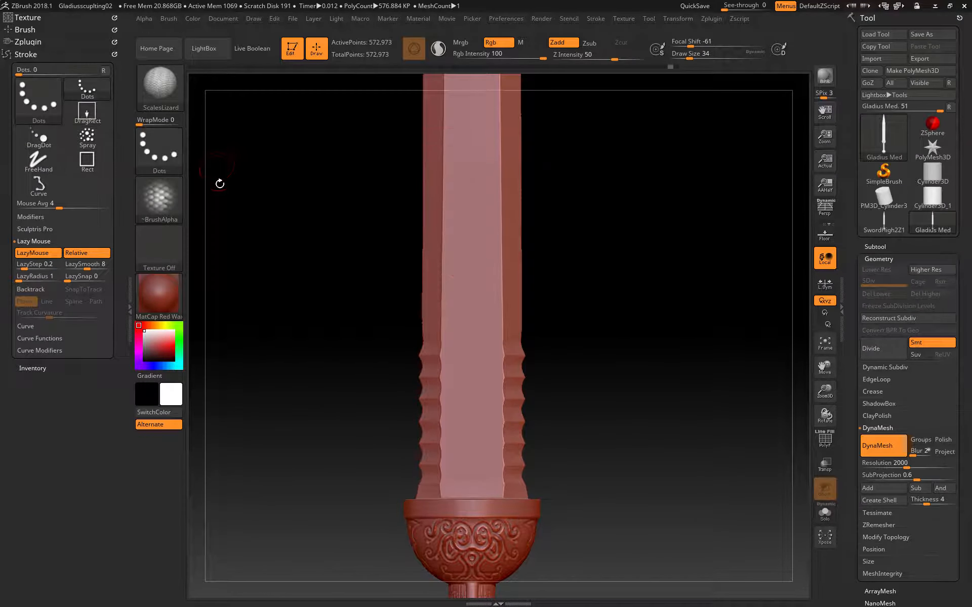
mouse_move(472, 163)
left_mouse_down()
mouse_move(456, 364)
mouse_move(428, 480)
left_mouse_up()
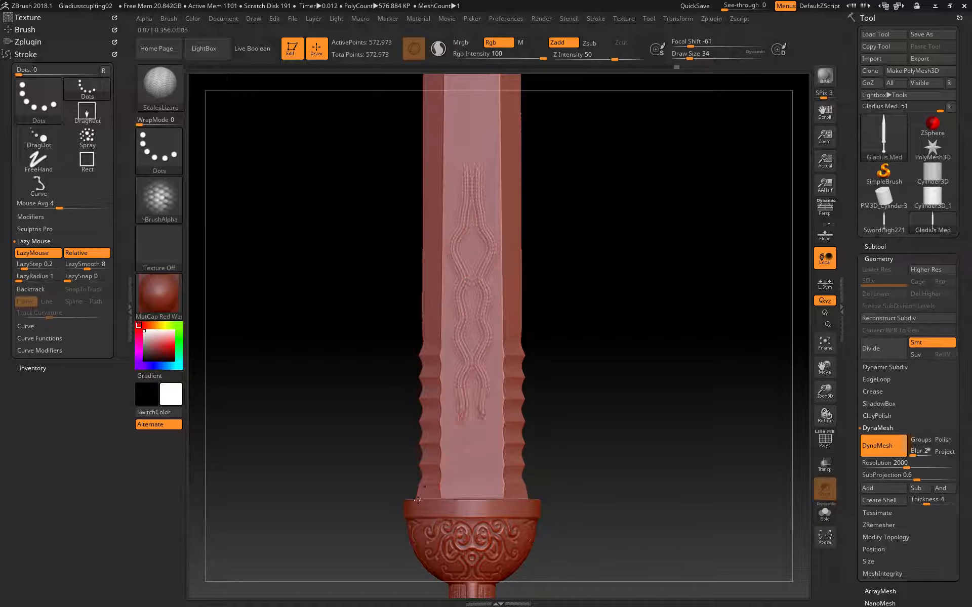
key("ctrl+z")
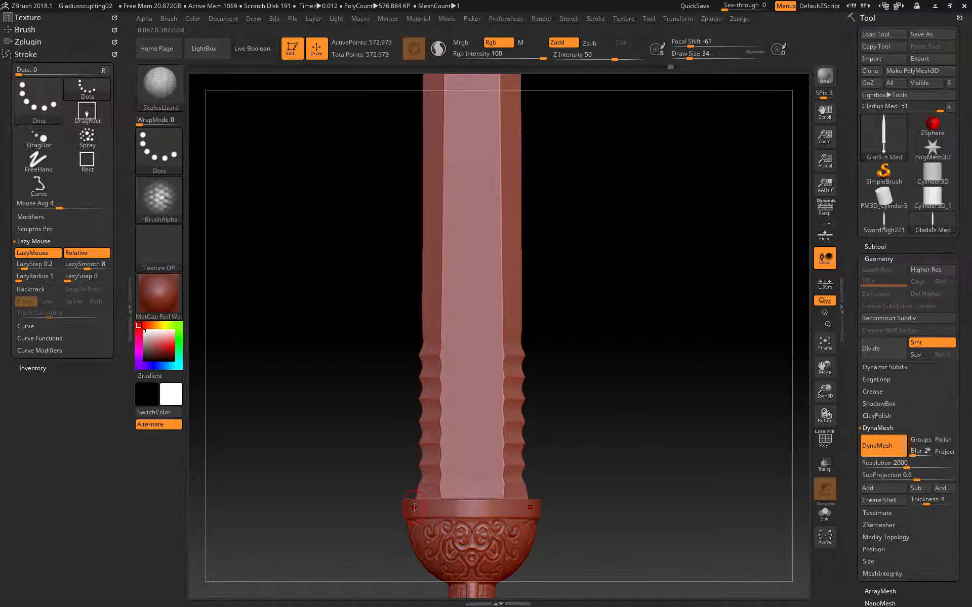
Step: Try a larger ScalesLizard stroke at draw size 90 on the blade, dismiss the mail notification and undo the stroke
key("bracketright")
key("bracketright")
key("bracketright")
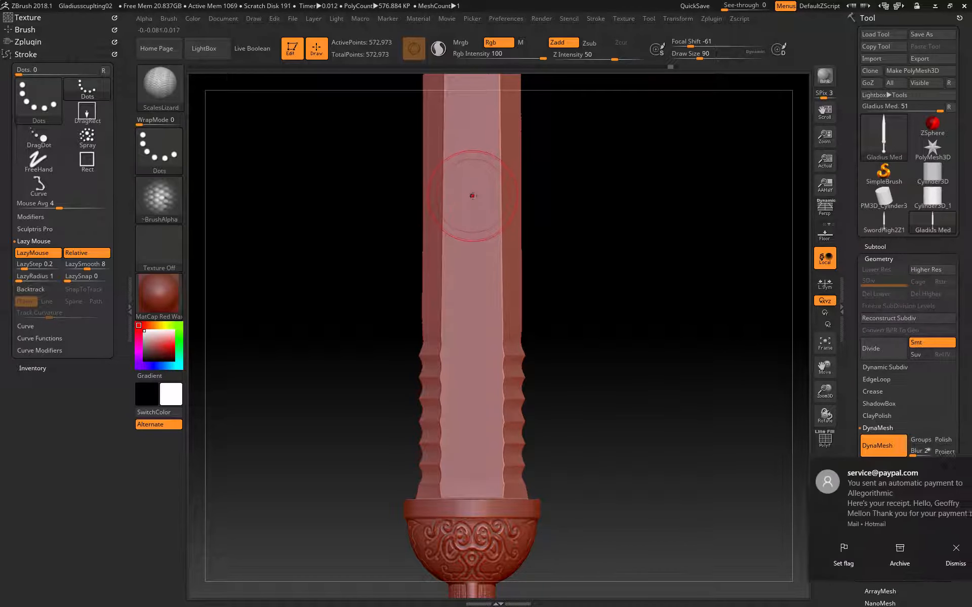
left_click_drag(471, 202, 405, 371)
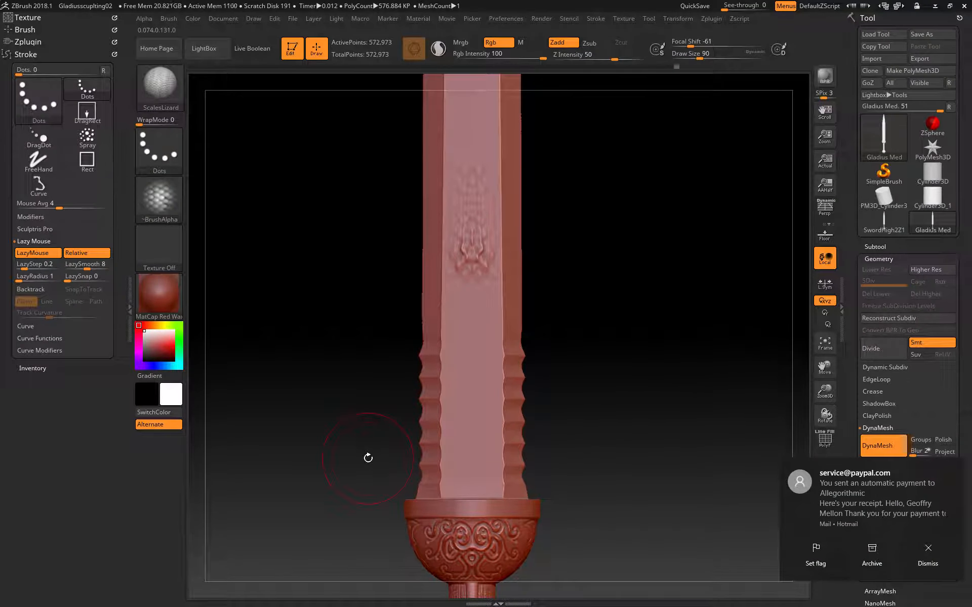
left_click(931, 543)
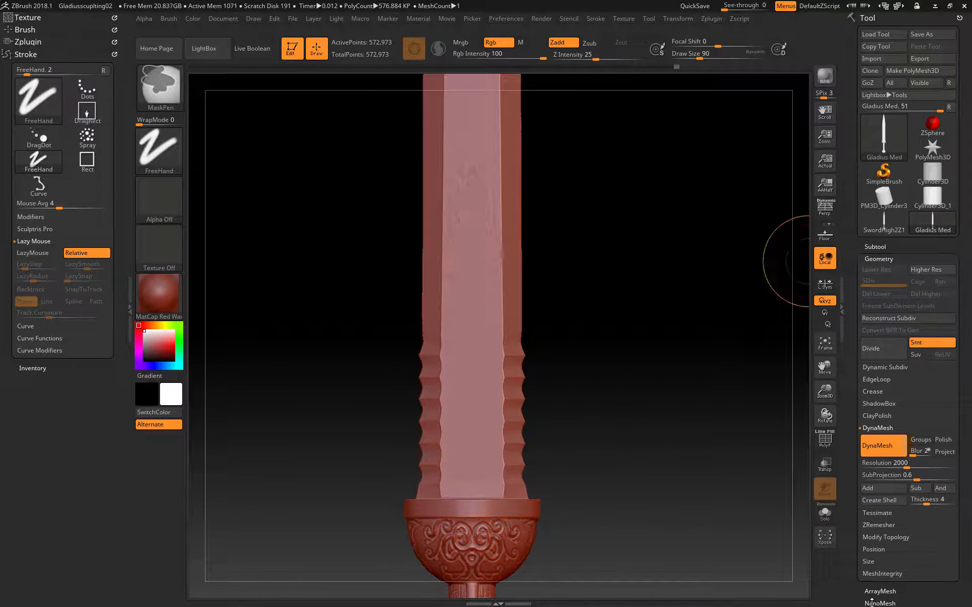
key("ctrl+z")
Step: Try three separate ScalesLizard patches along the middle of the lower blade, and undo them all
left_click_drag(471, 212, 460, 242)
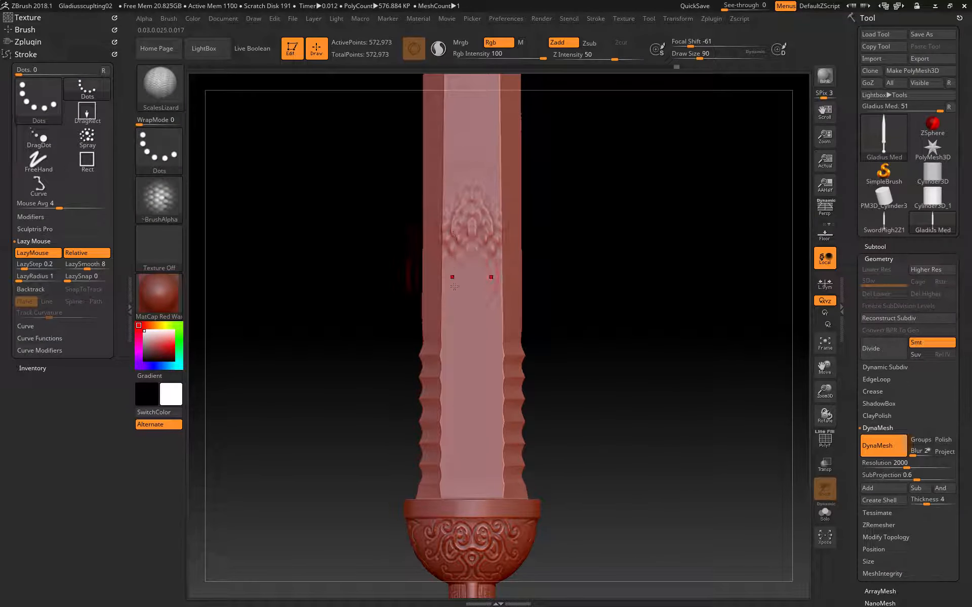
left_click_drag(470, 313, 462, 331)
left_click_drag(471, 408, 465, 416)
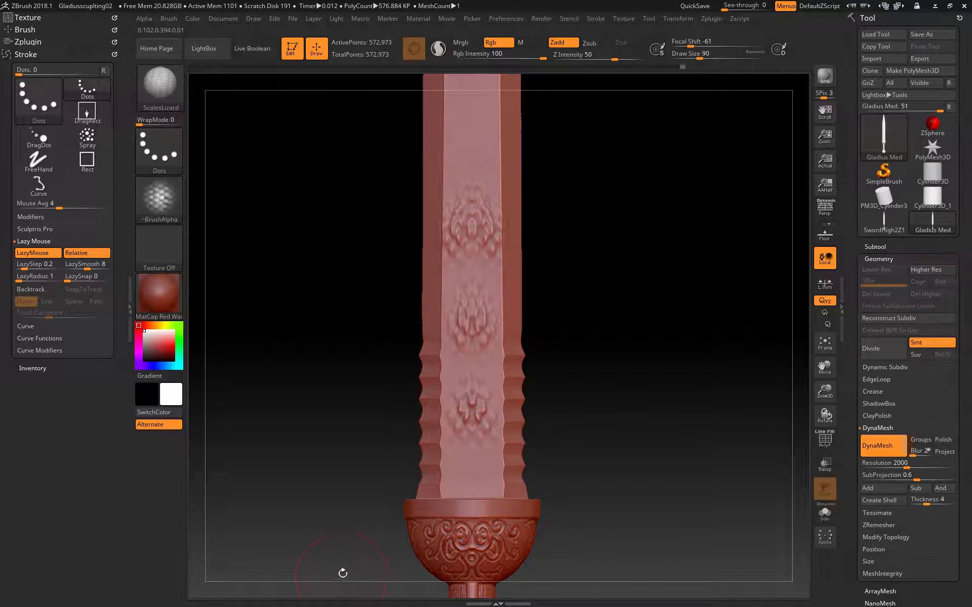
key("ctrl+z")
key("ctrl+z")
key("ctrl+z")
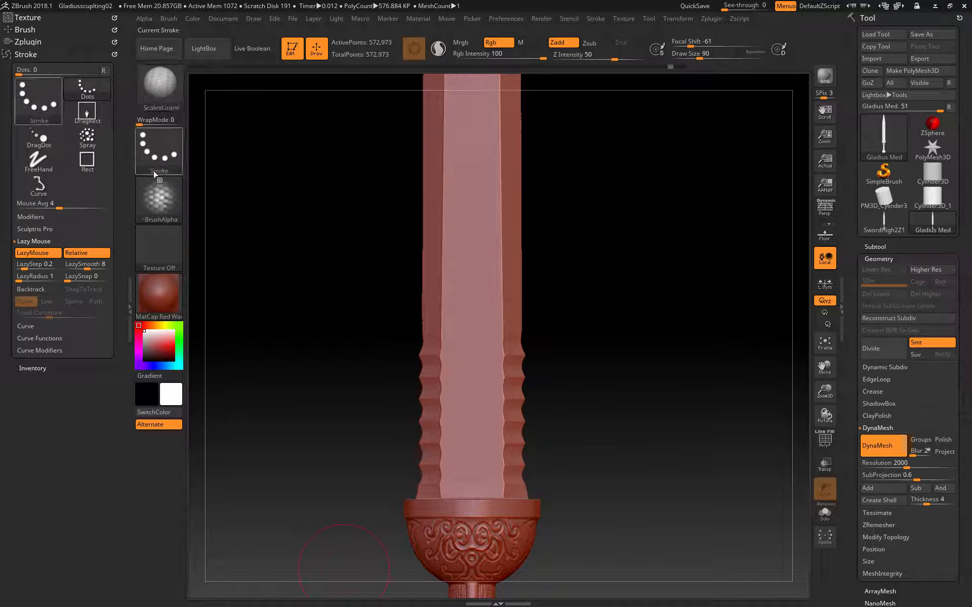
Step: Select the Standard brush and assign the cell-patterned Alpha 62 to it
key("b")
key("s")
key("t")
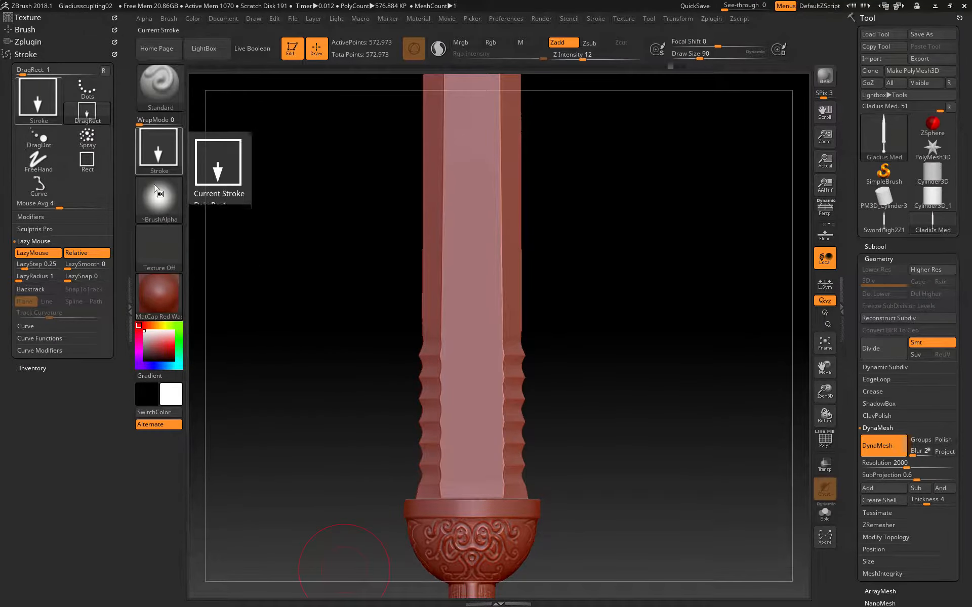
left_click(155, 206)
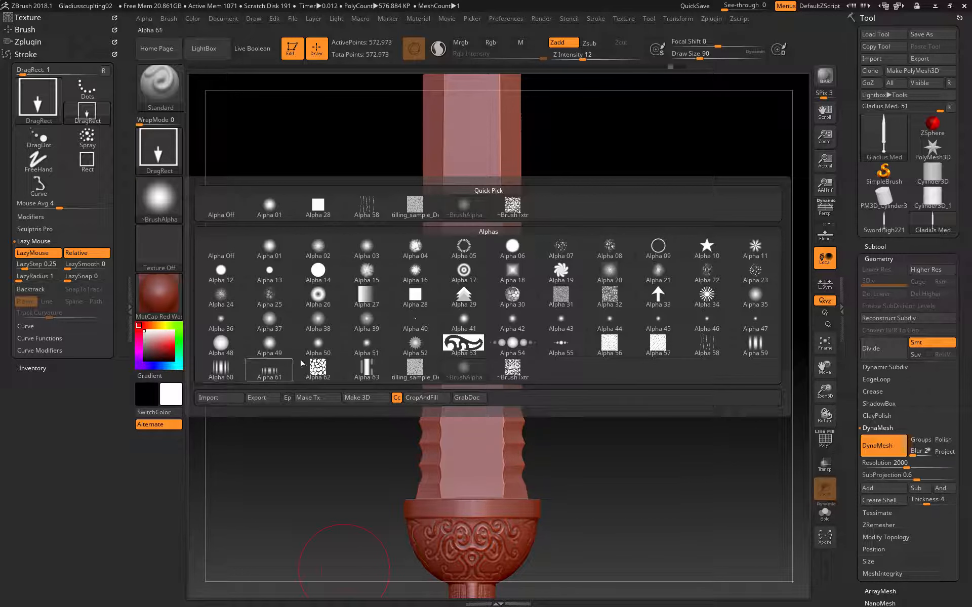
mouse_move(409, 369)
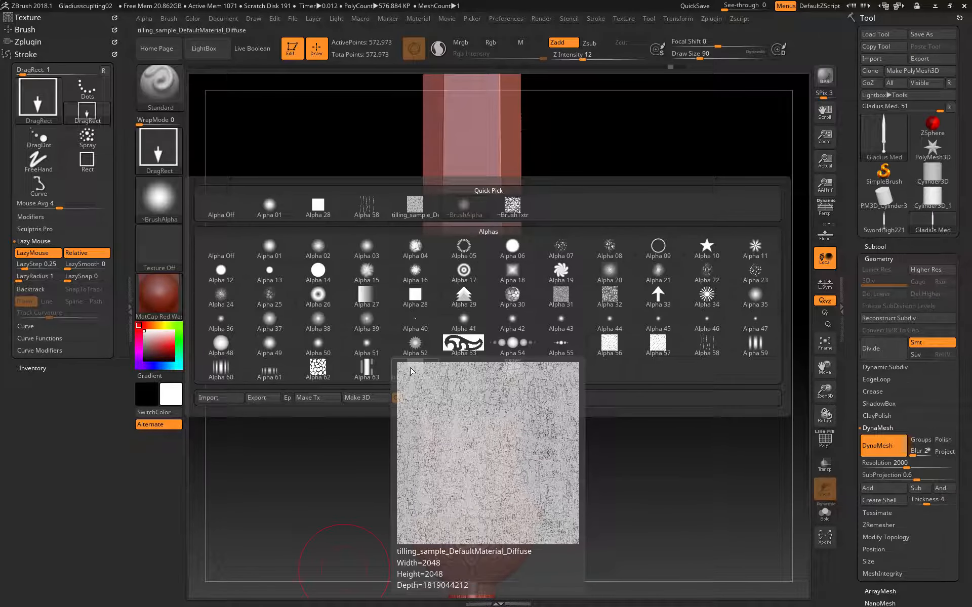
left_click(318, 369)
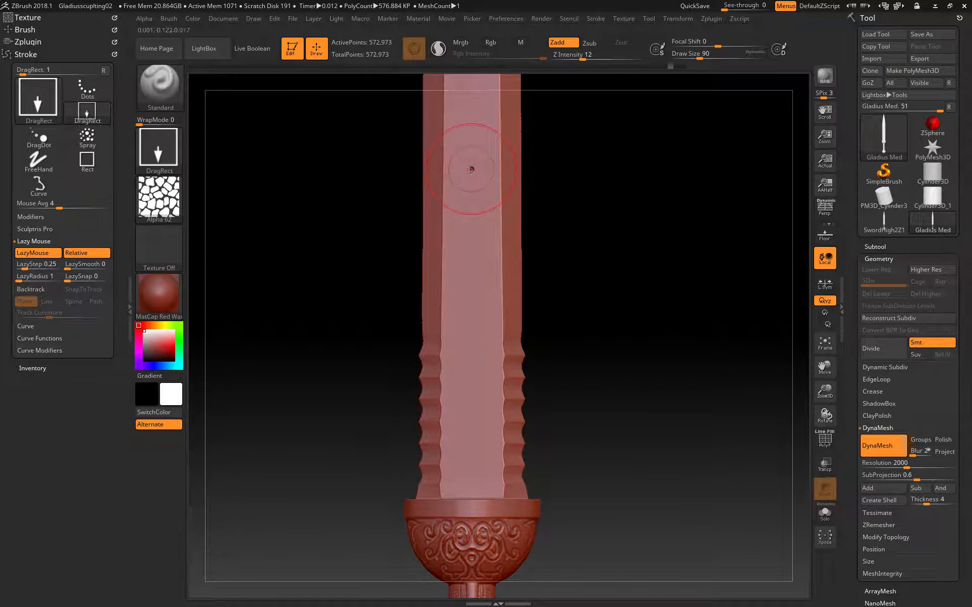
Step: Give the Standard brush the Dots stroke at draw size 30, try a wavy cell-pattern line on the blade and undo it
key("bracketleft")
key("bracketleft")
key("bracketleft")
key("bracketleft")
key("bracketleft")
left_click(159, 150)
left_click(241, 160)
key("bracketleft")
key("bracketleft")
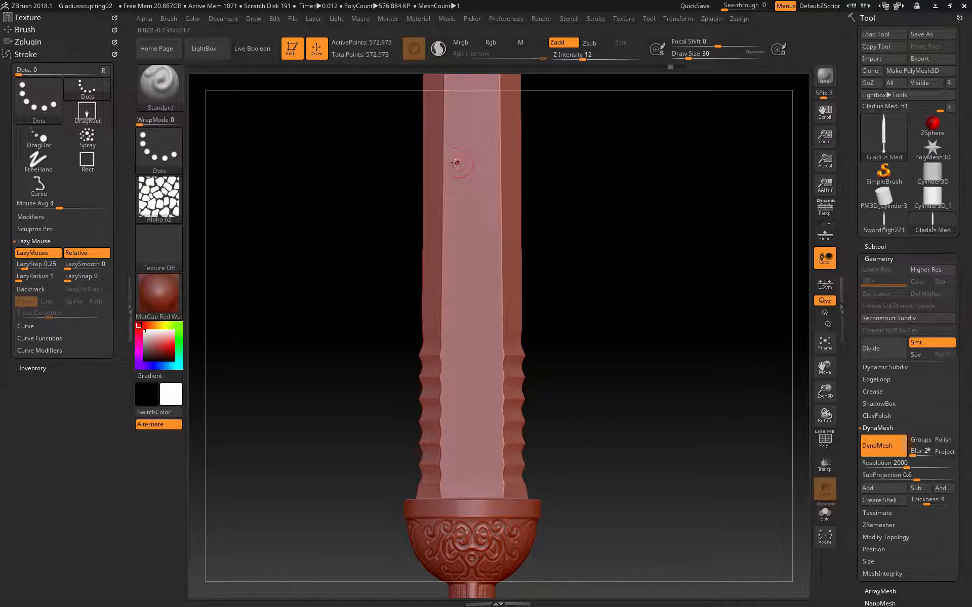
mouse_move(466, 195)
left_mouse_down()
mouse_move(476, 231)
mouse_move(444, 302)
left_mouse_up()
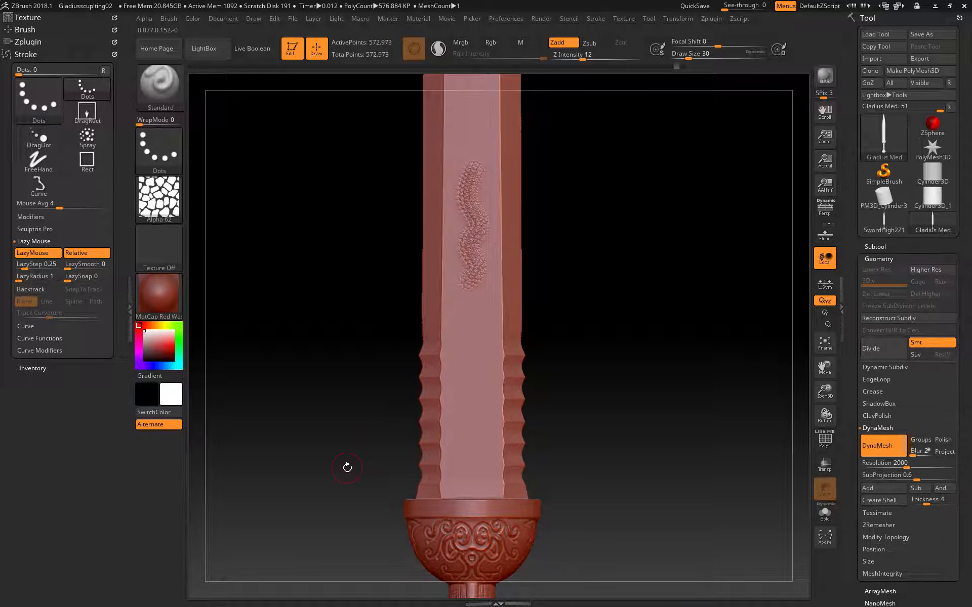
key("ctrl+z")
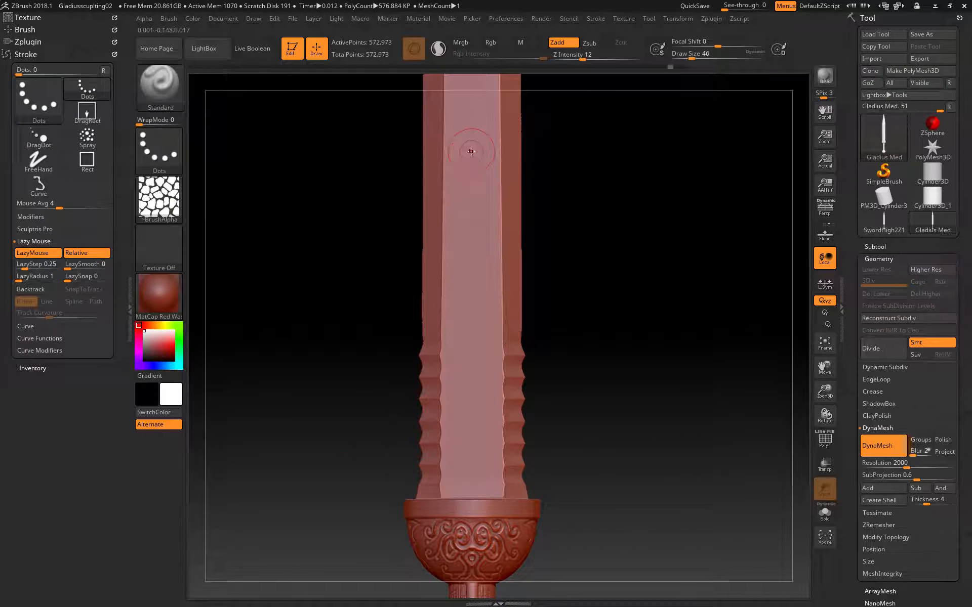
Step: Set the Standard brush's LazyRadius to 70
left_click(30, 277)
type("12")
left_click_drag(28, 280, 40, 282)
Step: Try straight cell-pattern strokes at draw size 54 down the centre of the lower blade, and undo them
left_click_drag(471, 158, 473, 304)
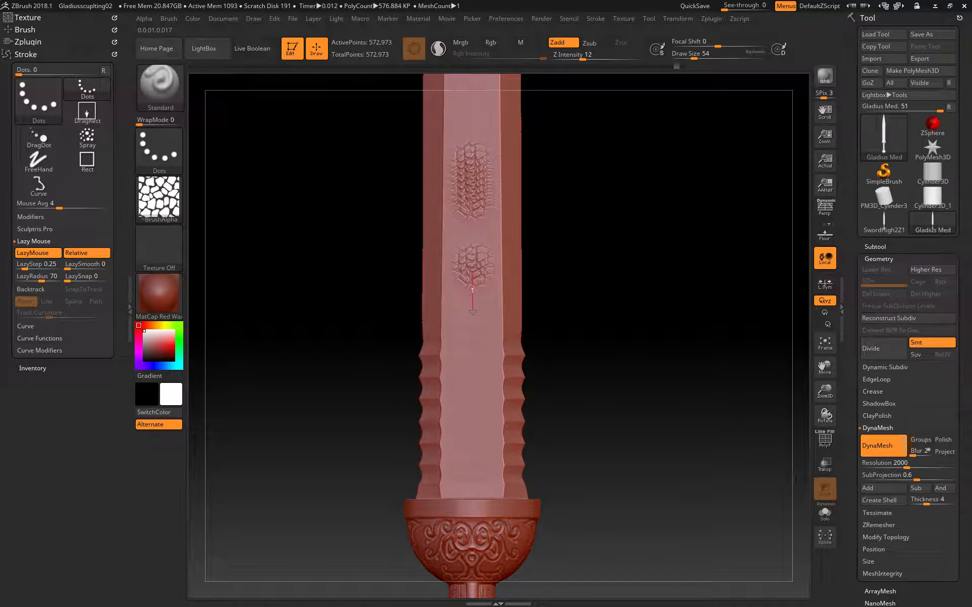
left_click_drag(472, 311, 473, 459)
key("ctrl")
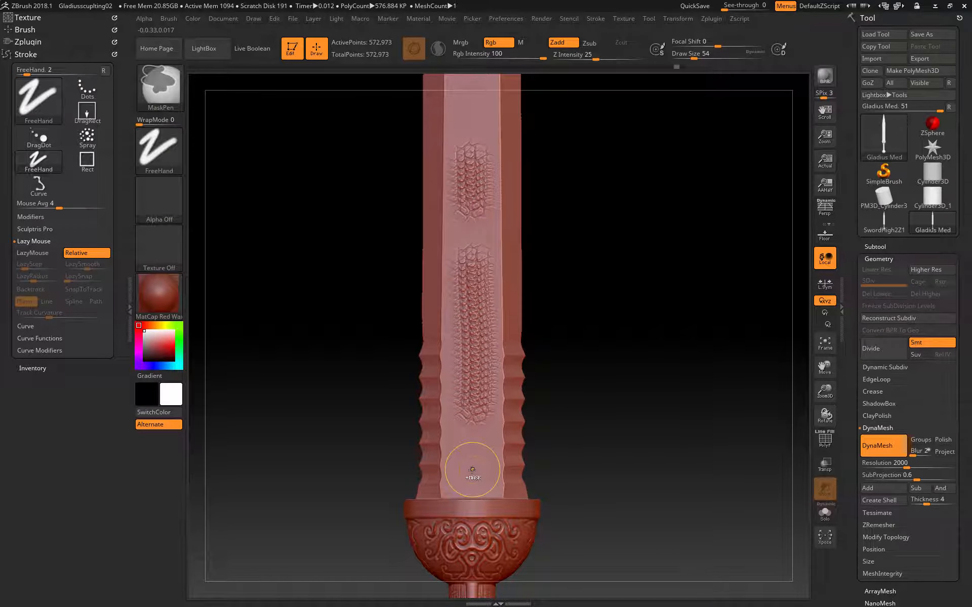
key("ctrl+z")
key("ctrl+z")
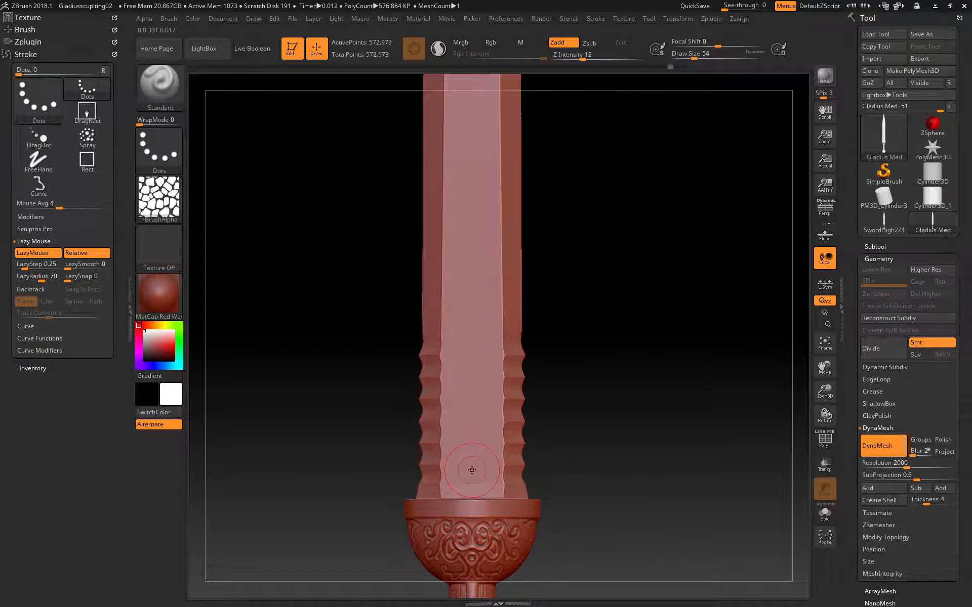
Step: Set LazyStep to 1, try a straight cell-pattern stroke down the centre of the lower blade and undo it
left_click(28, 268)
type("1")
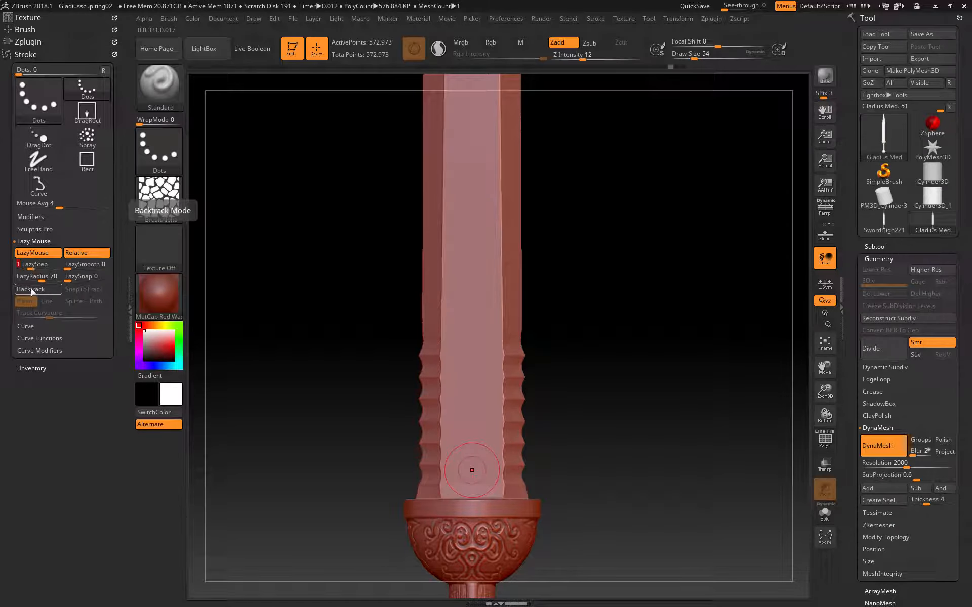
left_click_drag(472, 172, 481, 470)
key("ctrl+z")
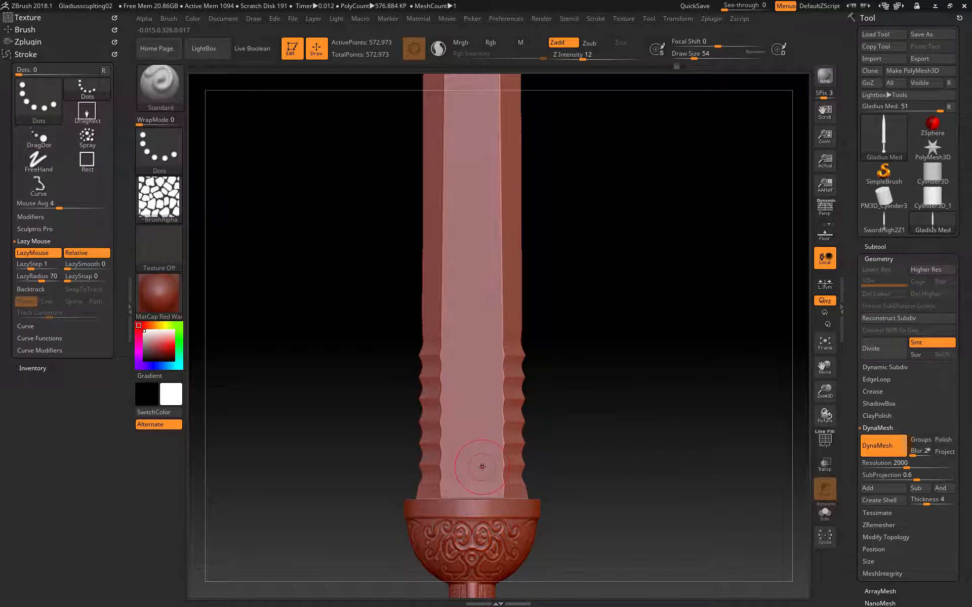
Step: Set LazyStep to 1.25, try a cell-pattern stroke down the blade's centre and undo the stroke
left_click(31, 264)
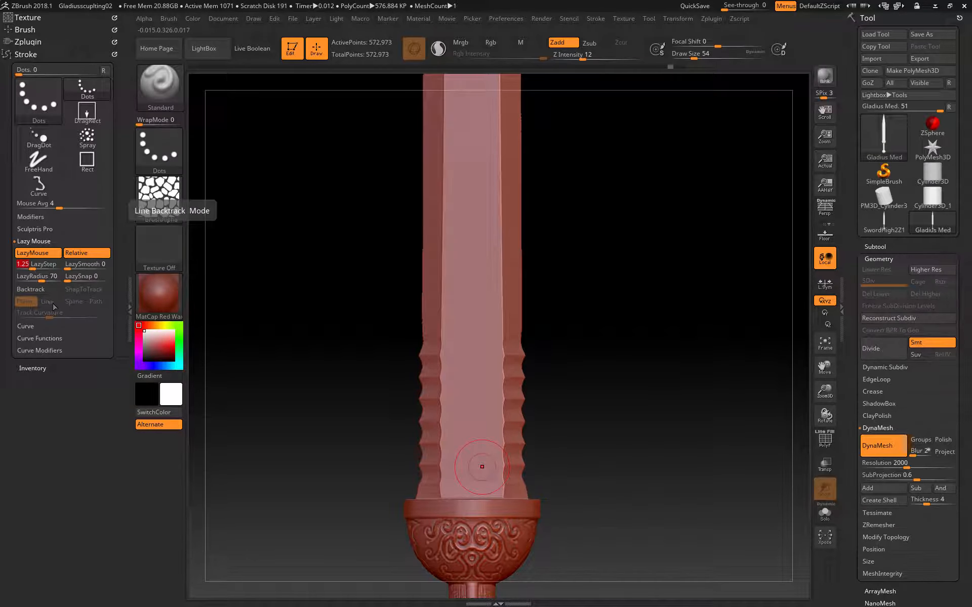
type("1.25")
left_click_drag(468, 189, 472, 446)
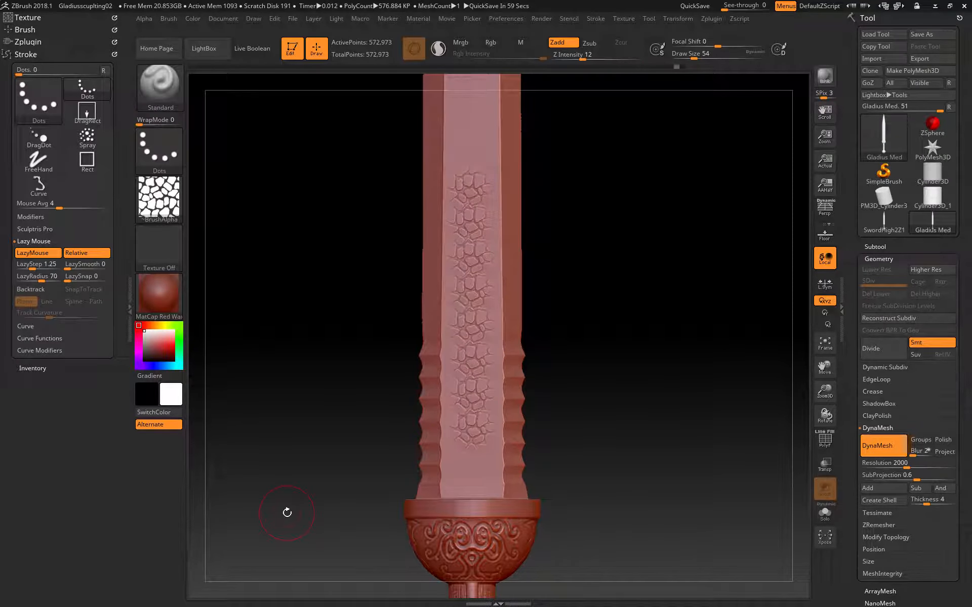
key("ctrl")
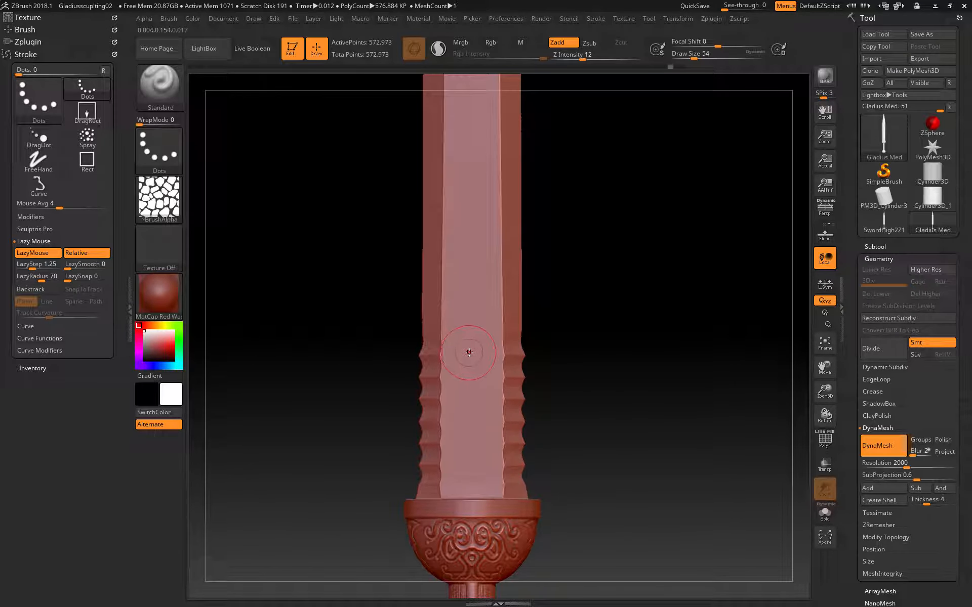
Step: Reduce the draw size to 30, try a narrower cell-pattern stroke just above the guard and undo it
key("bracketleft")
key("bracketleft")
key("bracketleft")
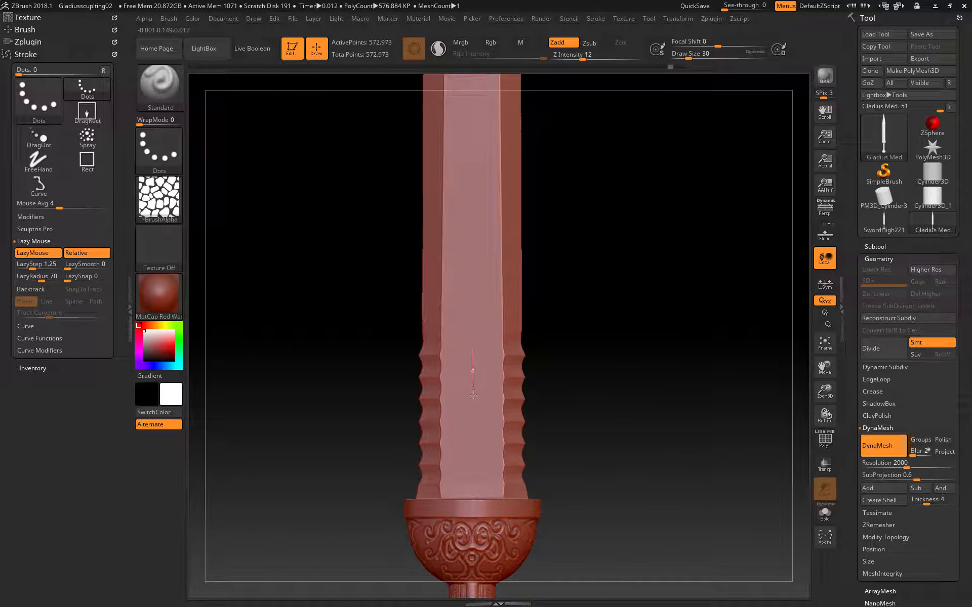
left_click_drag(474, 447, 476, 511)
key("ctrl")
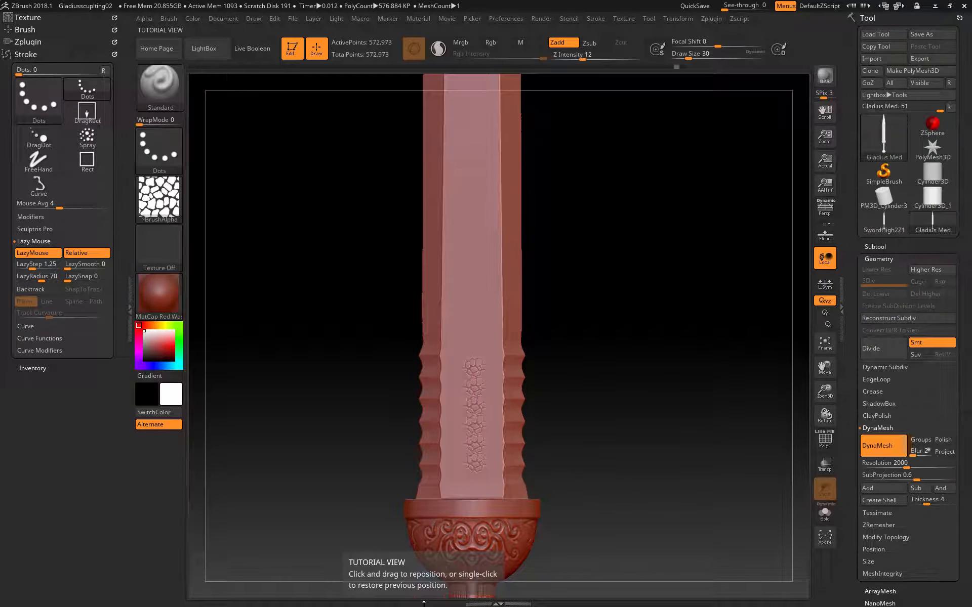
key("ctrl+z")
Step: Mask the pointed end of the blade and the guard, grip and pommel with rectangular masks
mouse_move(319, 398)
left_mouse_down("alt")
mouse_move(329, 278)
mouse_move(307, 382)
mouse_move(313, 311)
left_mouse_up("alt")
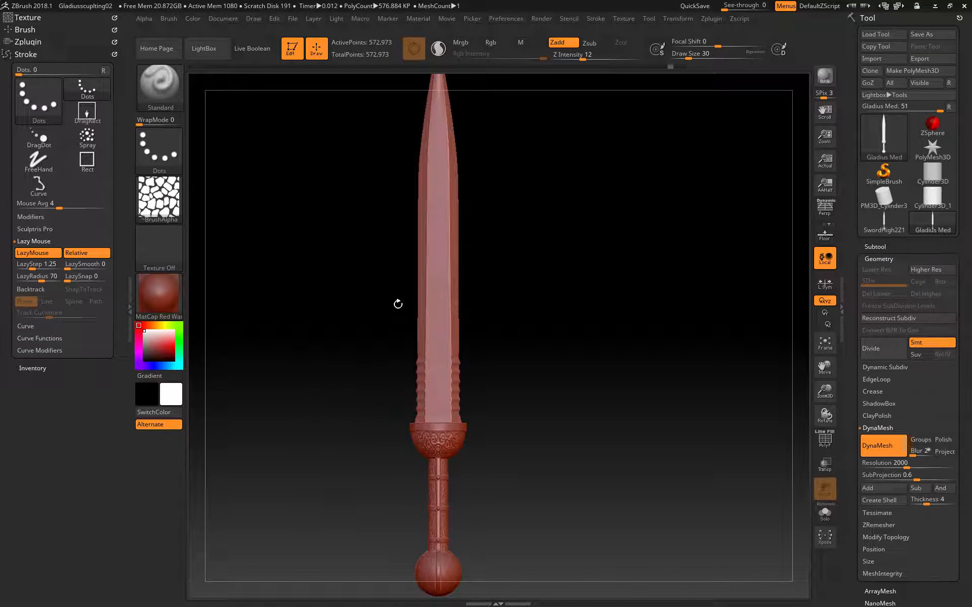
key("ctrl")
left_click_drag(329, 362, 324, 423, "alt")
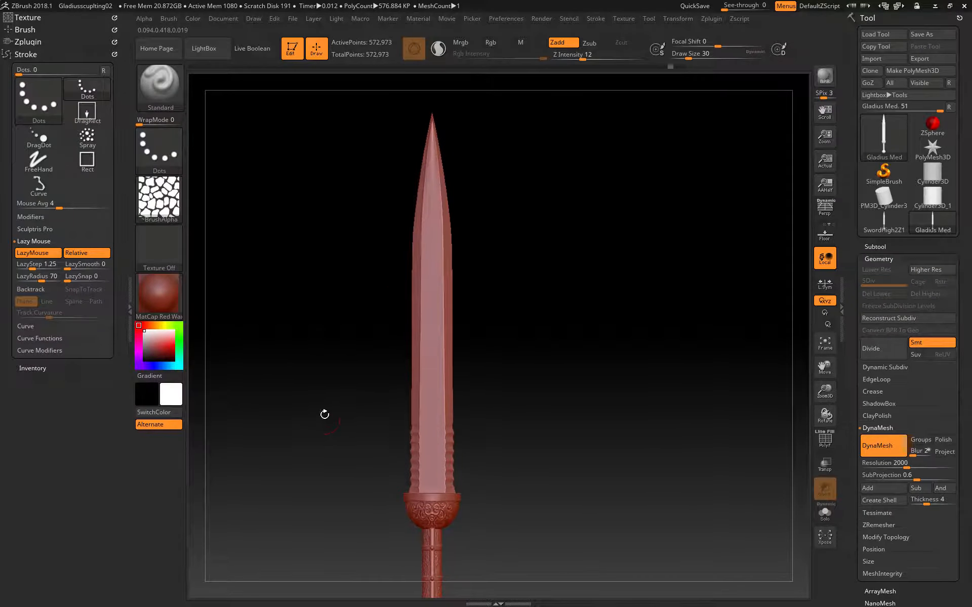
mouse_move(506, 109)
left_mouse_down("ctrl")
mouse_move(297, 248)
mouse_move(305, 230)
left_mouse_up("ctrl")
mouse_move(343, 443)
left_mouse_down("alt")
mouse_move(316, 292)
mouse_move(324, 195)
left_mouse_up("alt")
mouse_move(565, 517)
left_mouse_down("ctrl")
mouse_move(373, 412)
mouse_move(306, 266)
left_mouse_up("ctrl")
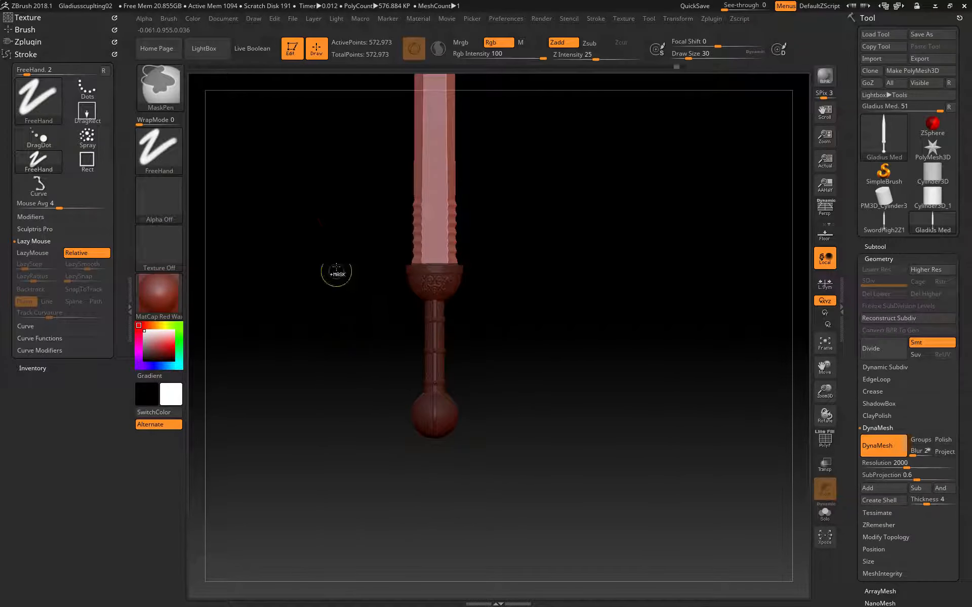
Step: Mask the bevelled edges on both sides of the blade, leaving only the flat central strip unmasked
left_click_drag(332, 215, 338, 297, "alt")
left_click_drag(360, 122, 430, 473, "ctrl")
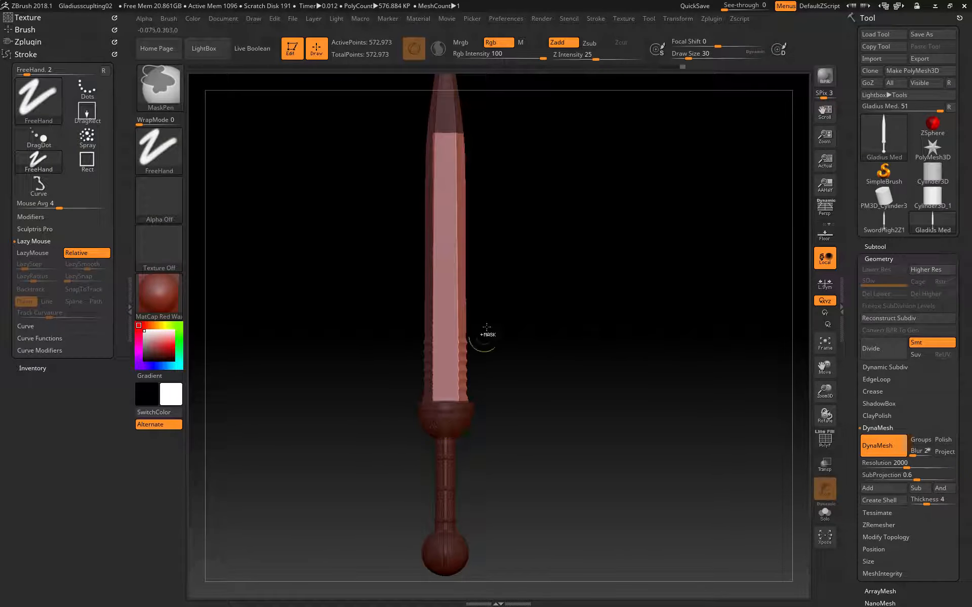
left_click_drag(520, 143, 457, 509, "ctrl")
left_click_drag(511, 253, 456, 462, "ctrl")
left_click_drag(389, 105, 436, 503, "ctrl")
Step: Try angled masks across the corners at the tip end of the unmasked central strip, and undo them
left_click_drag(343, 220, 333, 412, "alt")
key("ctrl")
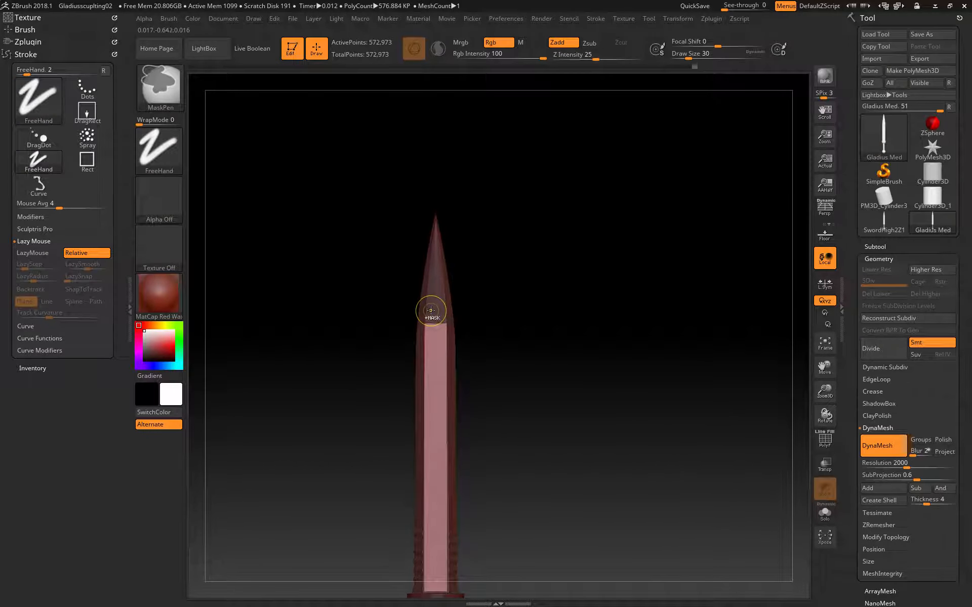
left_click_drag(432, 310, 403, 353, "ctrl")
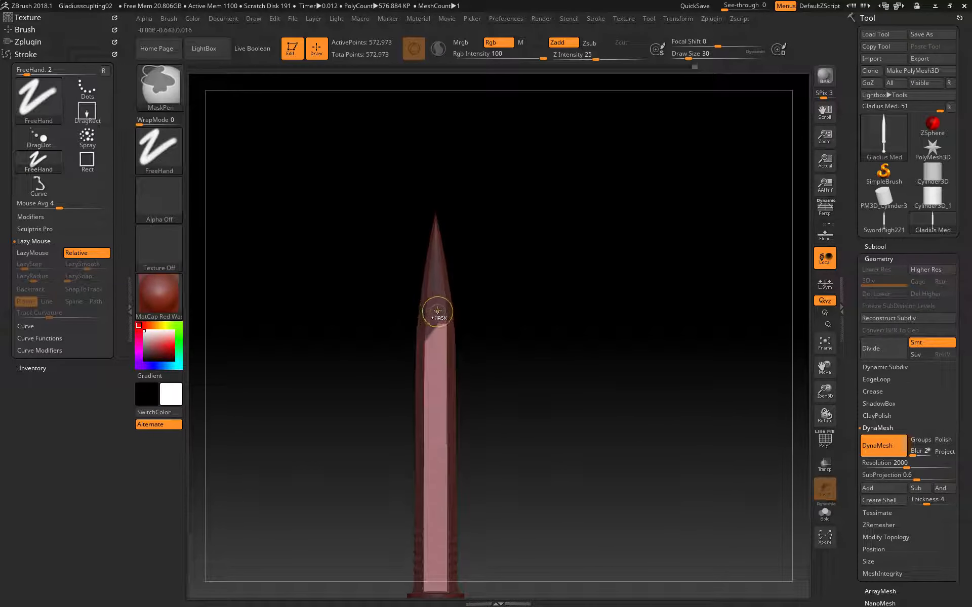
key("ctrl")
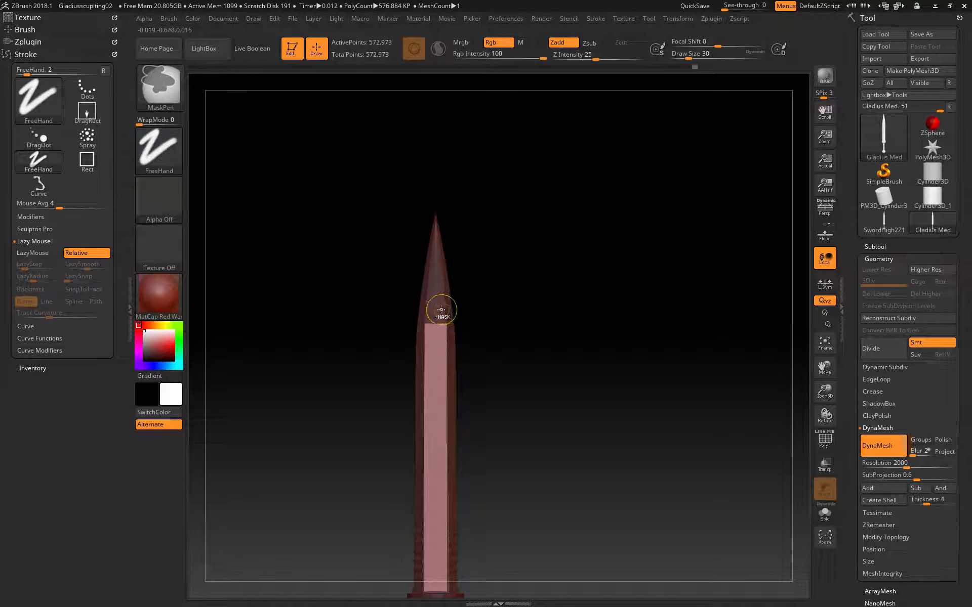
left_click_drag(428, 304, 408, 352, "ctrl")
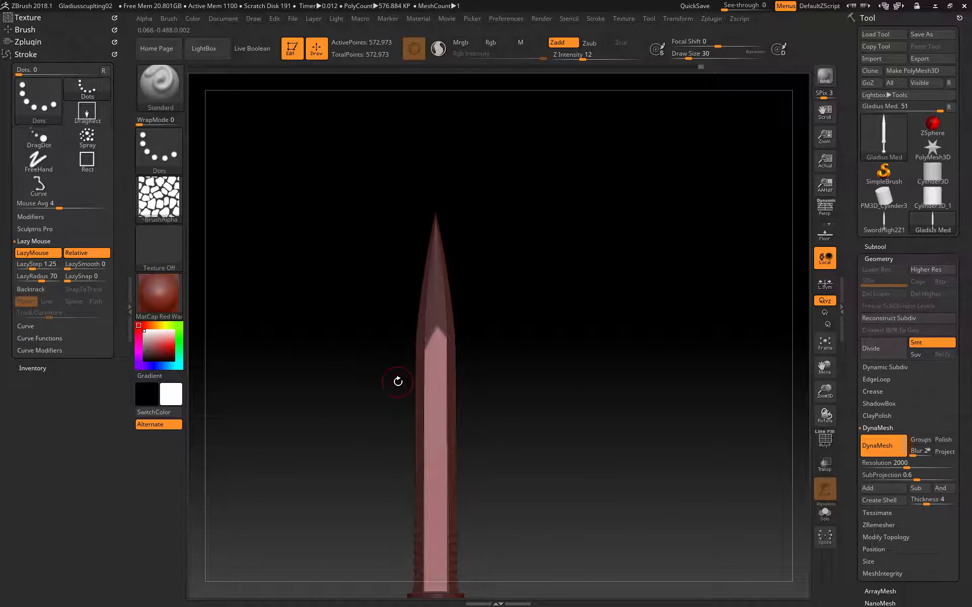
key("ctrl")
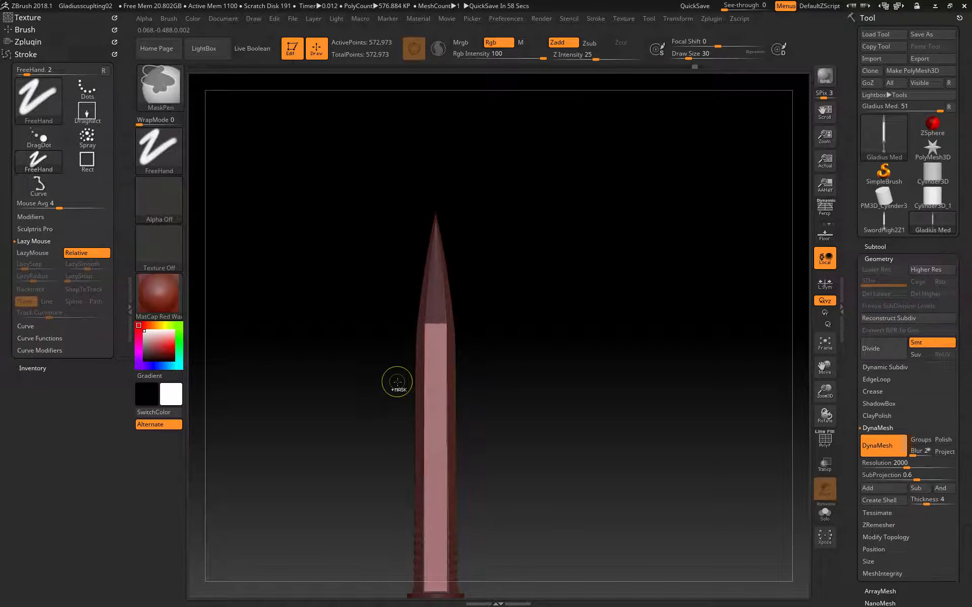
Step: Try a cell-pattern stroke at draw size 30 down the unmasked central strip and undo it
left_click_drag(336, 400, 338, 254, "alt")
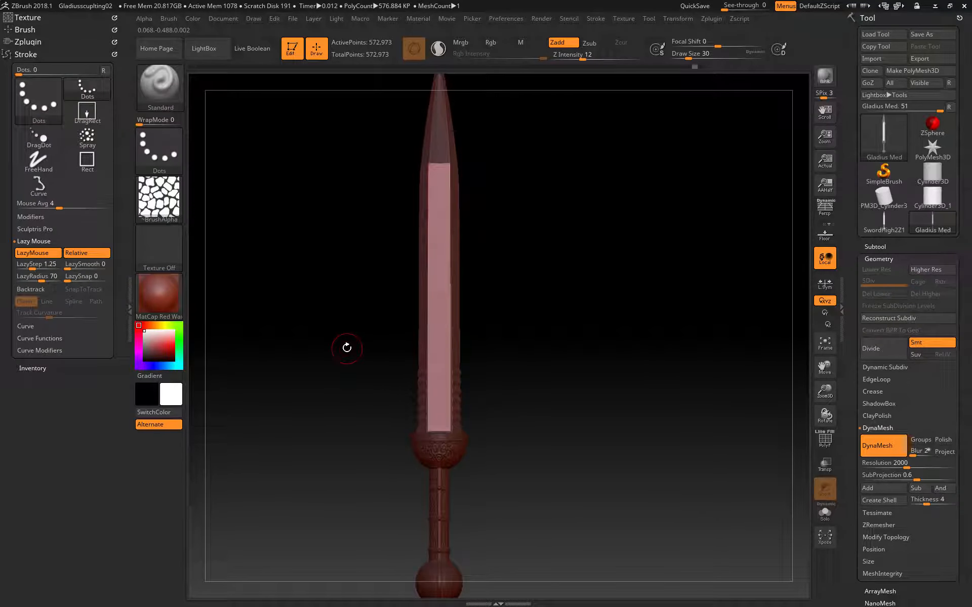
left_click_drag(347, 348, 316, 374)
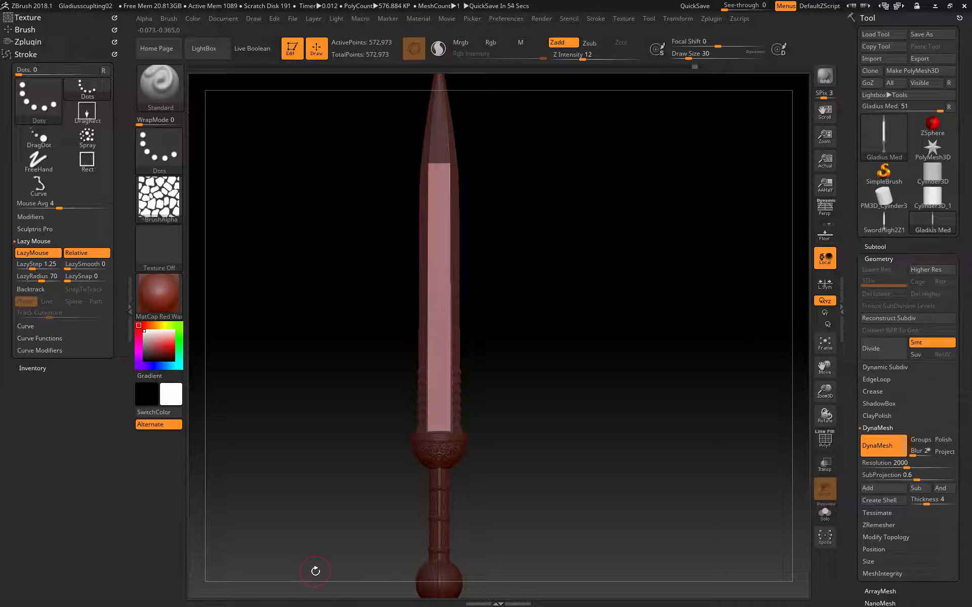
left_click_drag(437, 282, 438, 443)
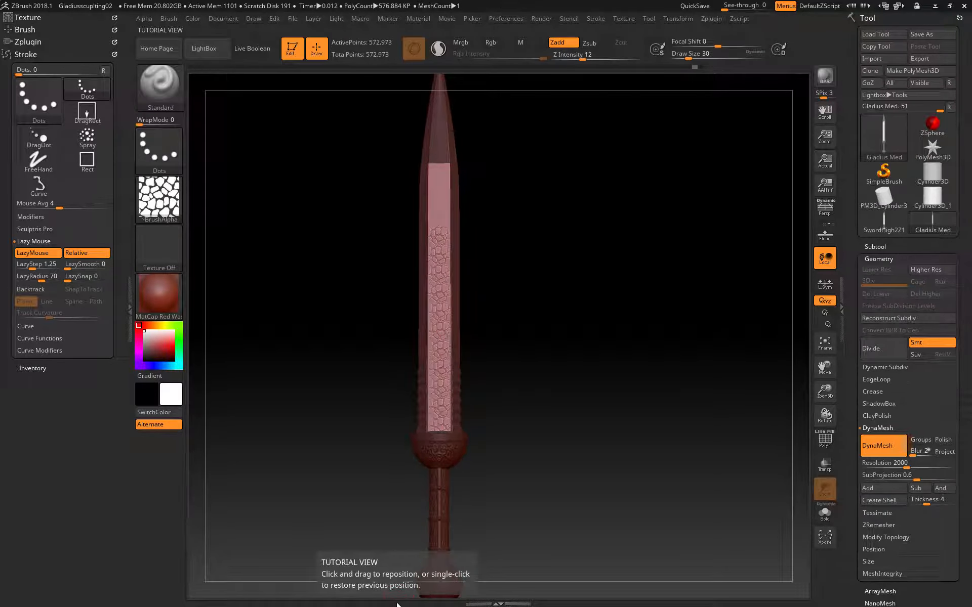
key("ctrl+z")
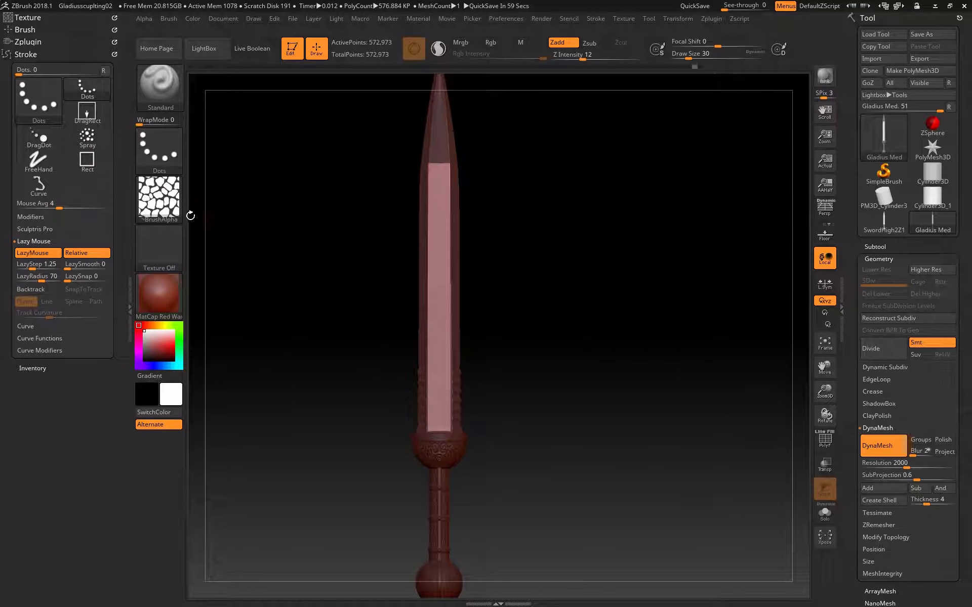
Step: Assign the striped Alpha 59, try strokes on the central strip while enlarging the draw size to 94, and undo them
left_click(168, 199)
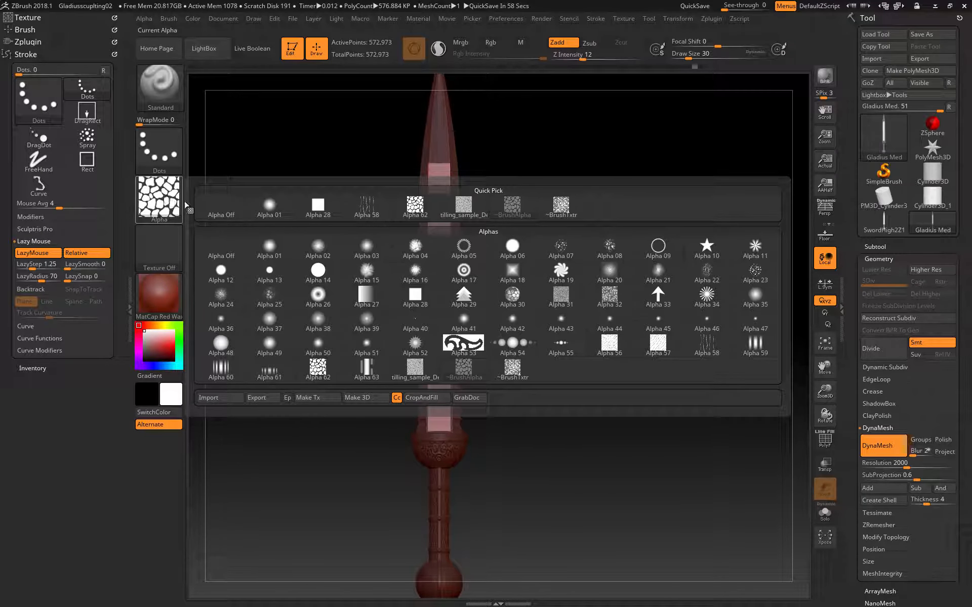
mouse_move(663, 347)
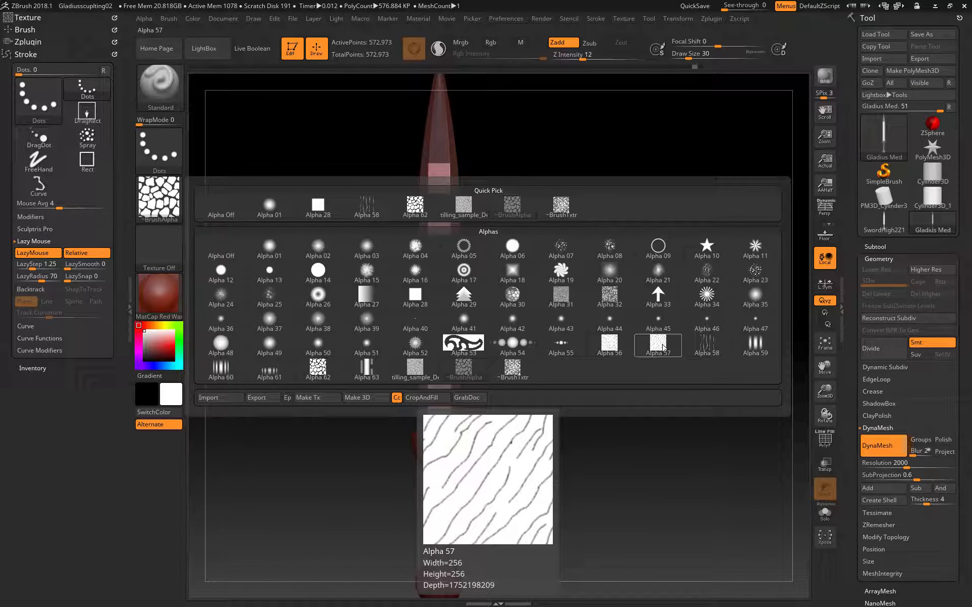
left_click(755, 347)
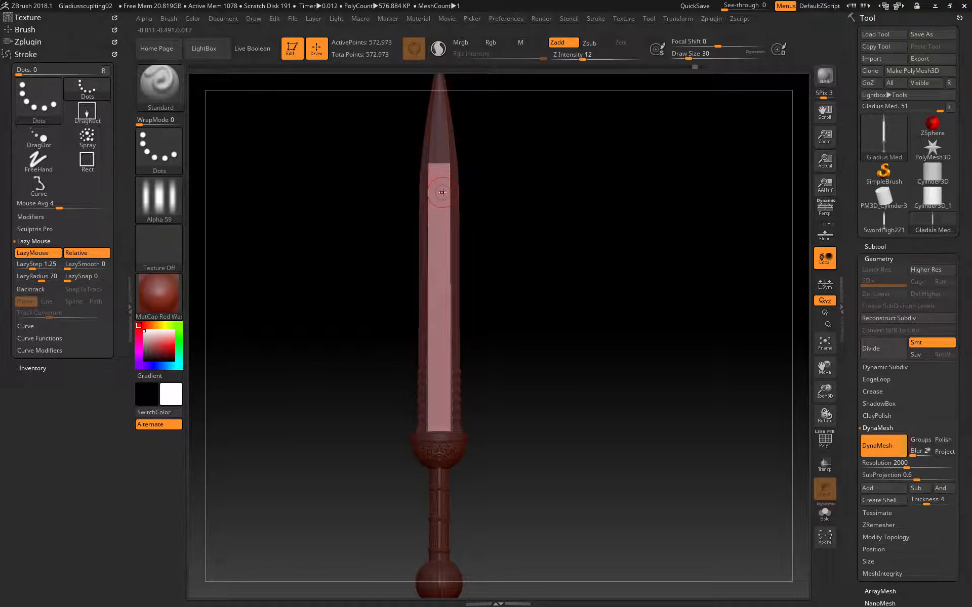
left_click_drag(442, 192, 441, 289)
left_click_drag(439, 421, 440, 423)
key("ctrl")
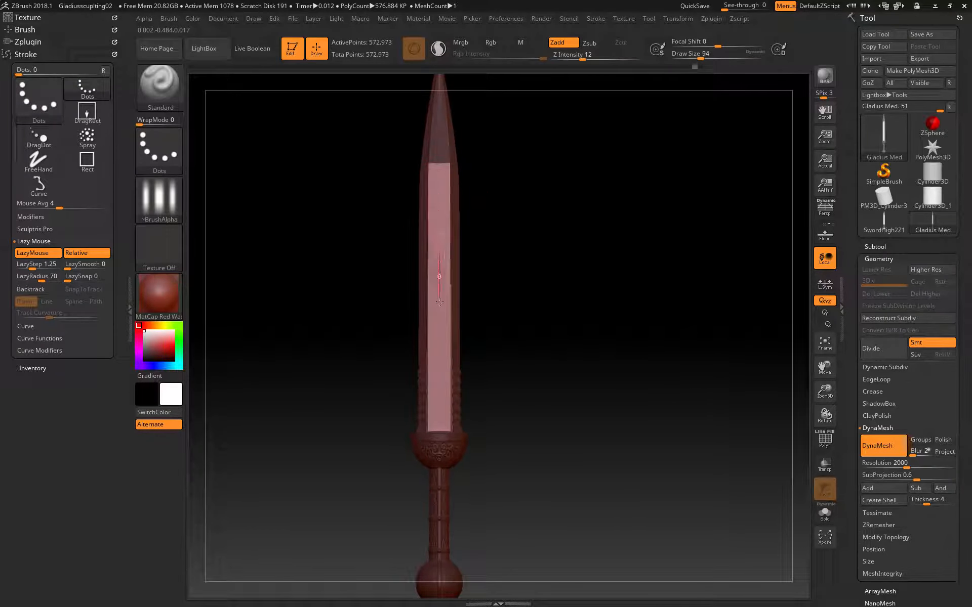
key("ctrl")
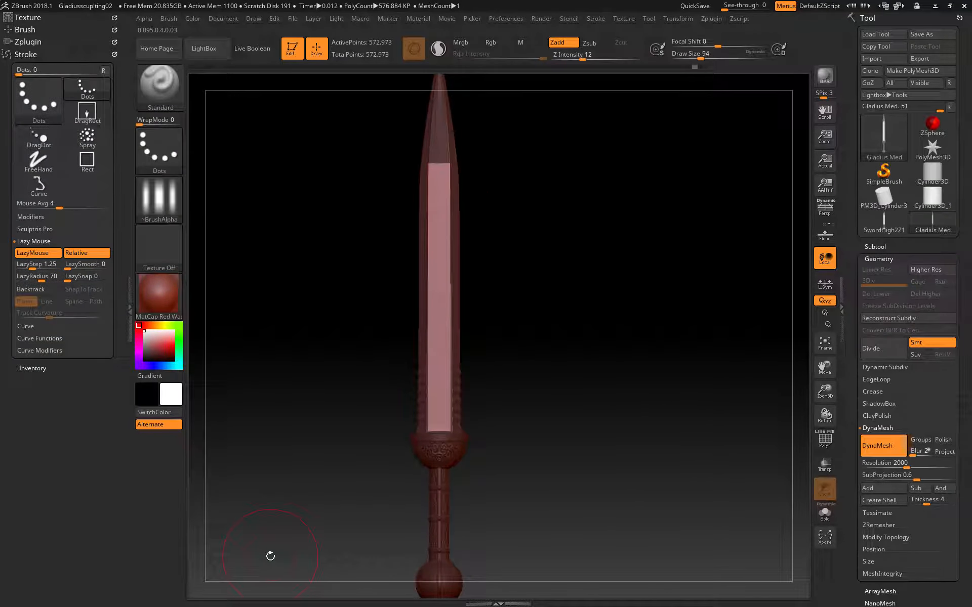
Step: Set Z Intensity to 22 and draw size to 38, try striped Alpha 59 strokes down the central strip and undo them
left_click(593, 54)
type("22")
key("Return")
left_click_drag(439, 231, 439, 425)
key("ctrl")
key("ctrl")
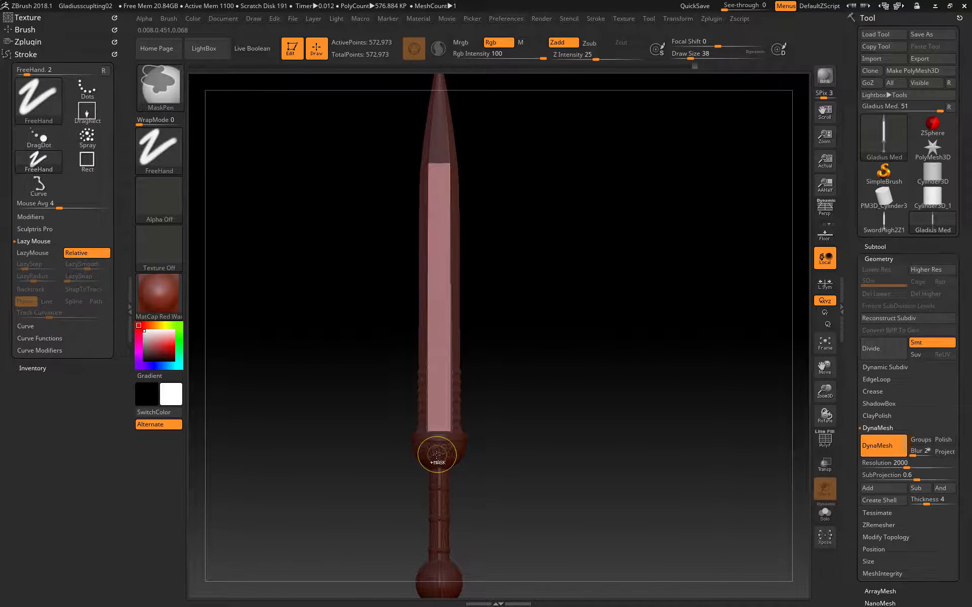
left_click_drag(437, 207, 443, 400)
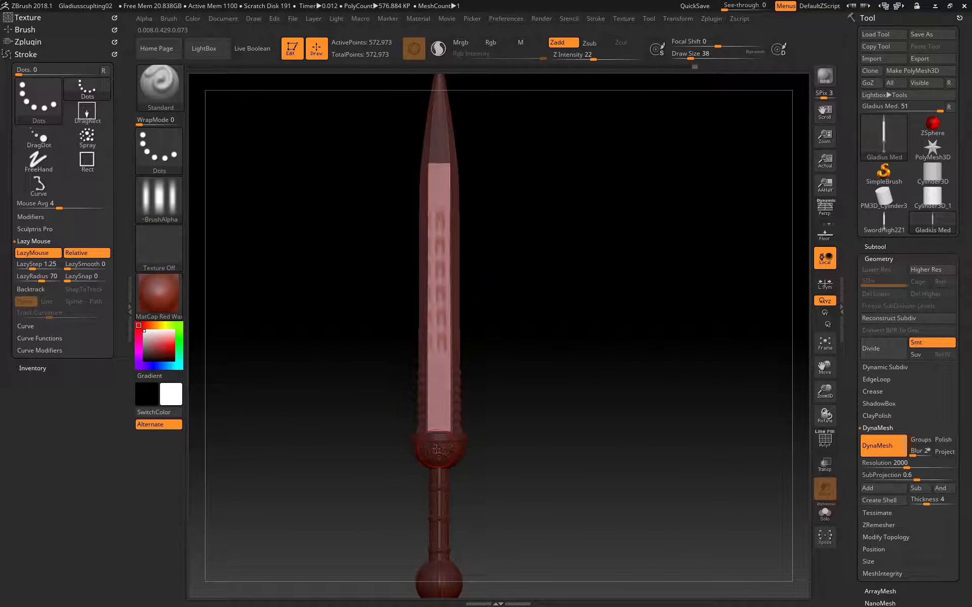
key("ctrl+z")
Step: Switch the brush back to Alpha 62 and run a cell-pattern stroke down the unmasked central strip
left_click(163, 196)
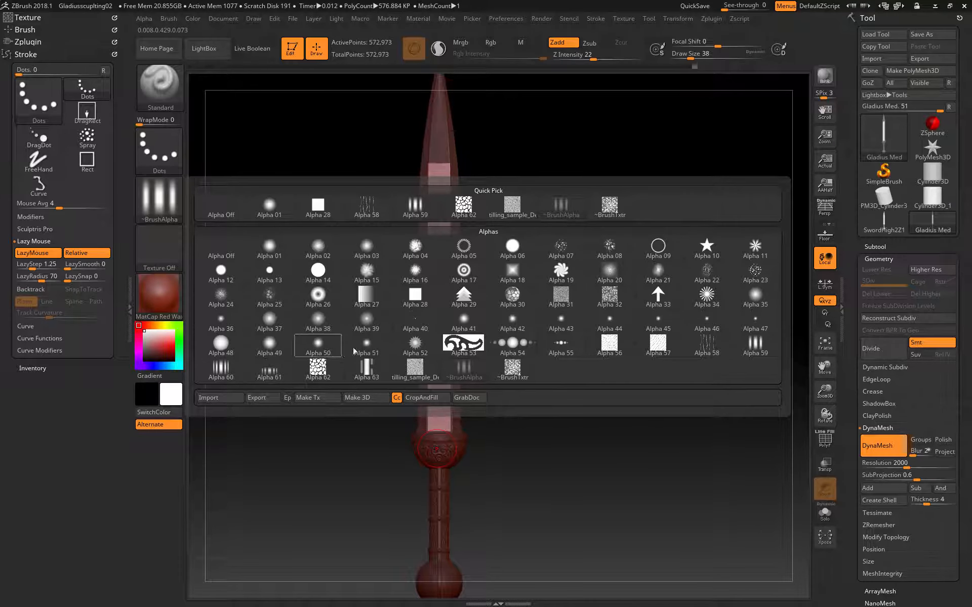
left_click(496, 370)
left_click(180, 221)
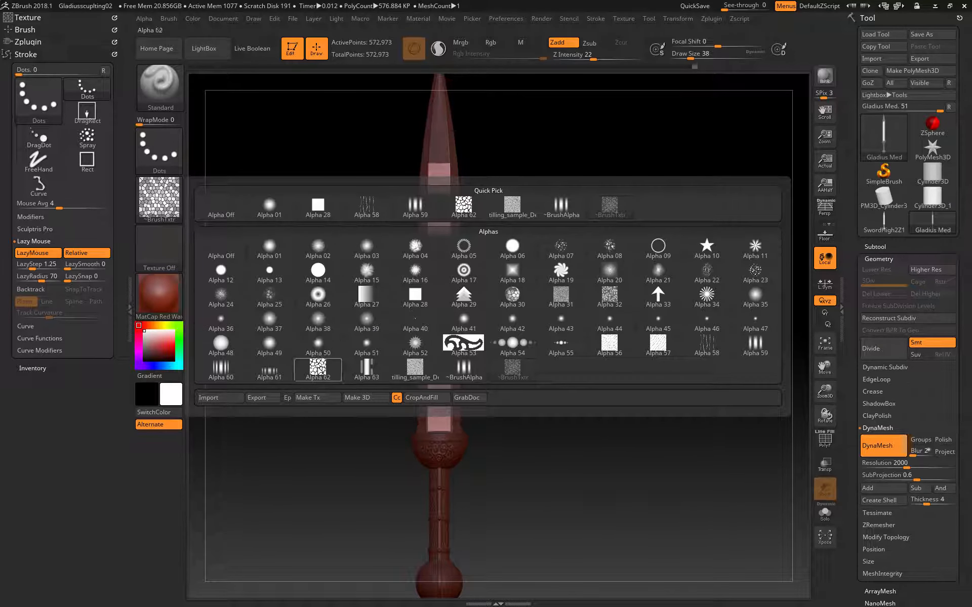
left_click(317, 367)
left_click_drag(437, 202, 441, 458)
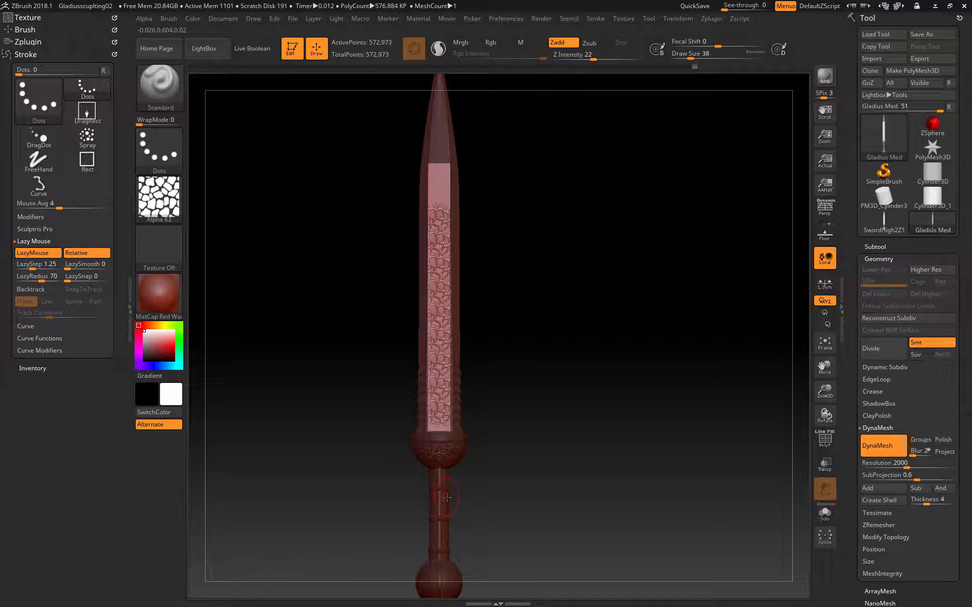
Step: Clear the mask to check the cell pattern on the whole blade, and undo both the clearing and the stroke
left_click_drag(363, 261, 329, 238)
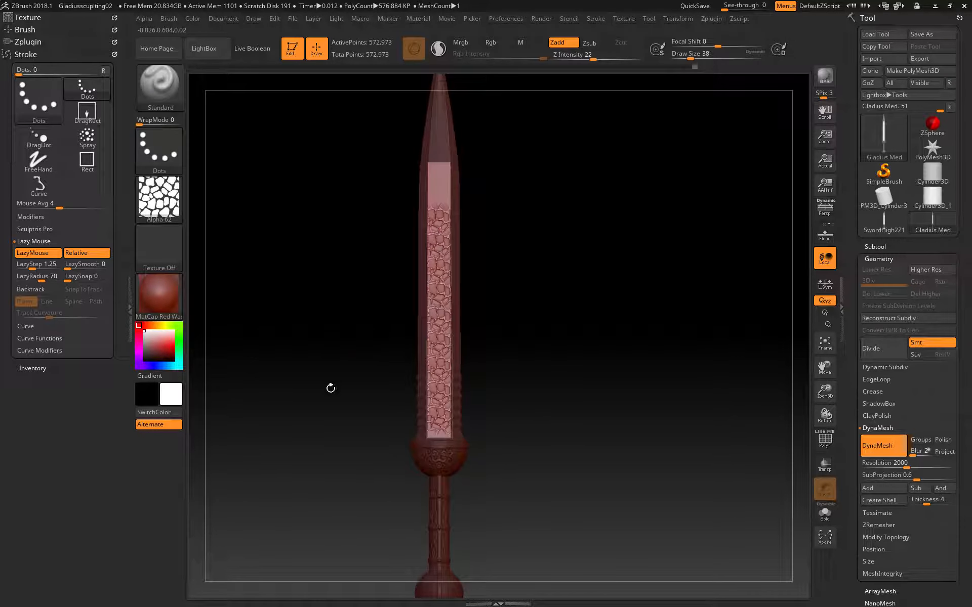
left_click_drag(321, 325, 322, 334, "shift")
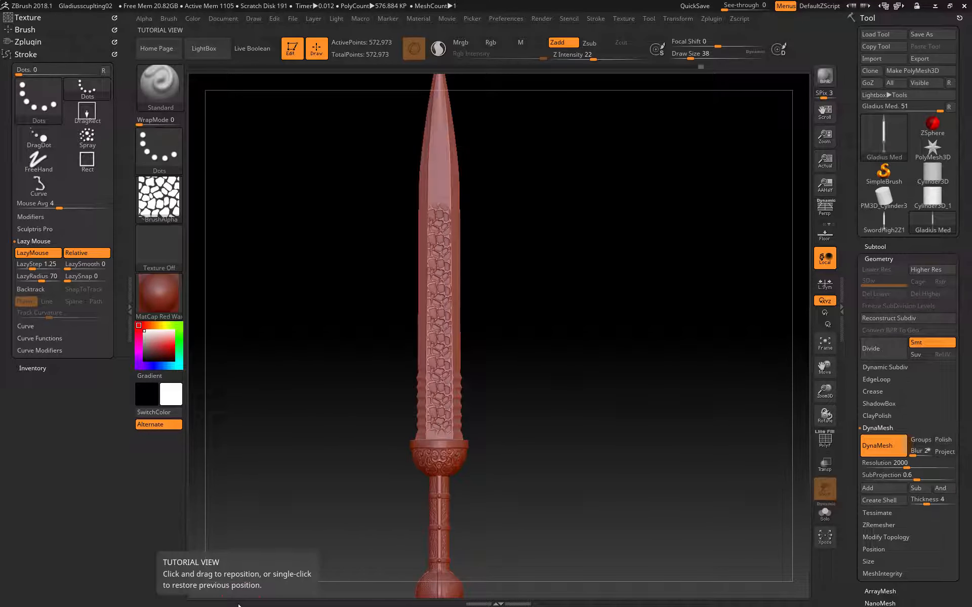
key("ctrl+z")
key("ctrl+z")
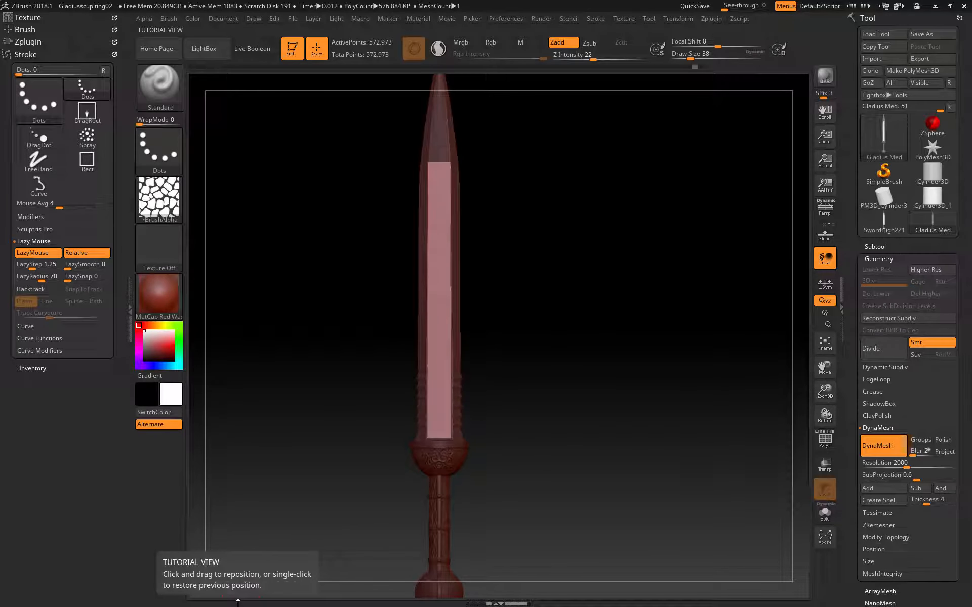
Step: Assign Alpha 15 to the Standard brush, try a stroke down the central strip and undo the stroke
left_click(155, 195)
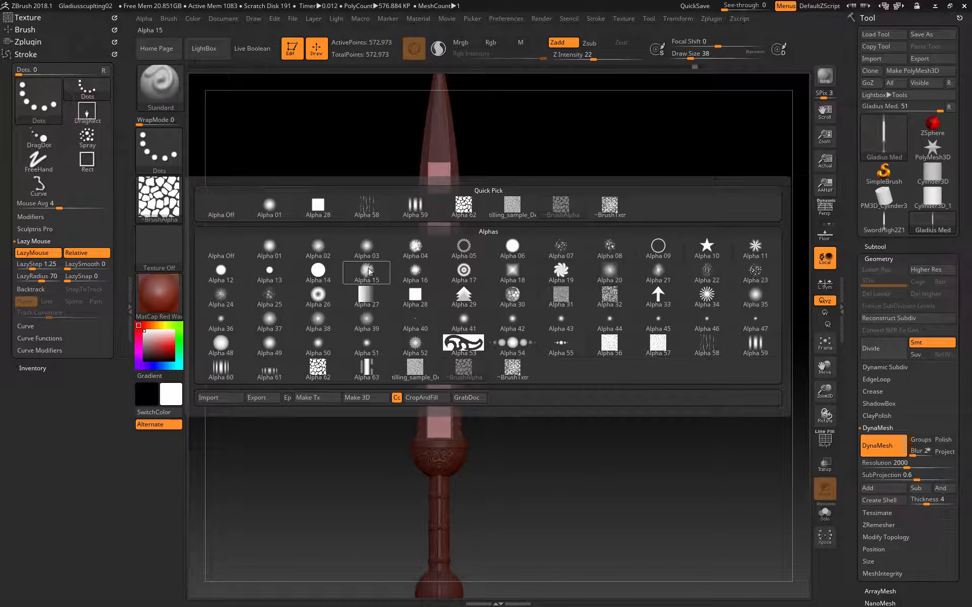
left_click(370, 272)
left_click_drag(441, 223, 438, 452)
key("ctrl+z")
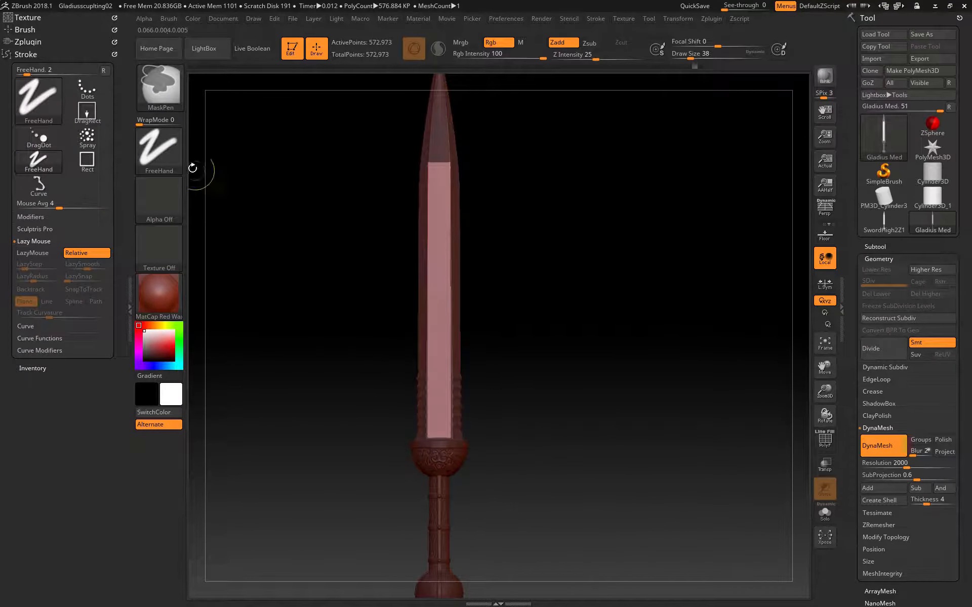
Step: Assign Alpha 34 to the Standard brush, try a starburst stroke down the central strip and undo it
left_click(162, 215)
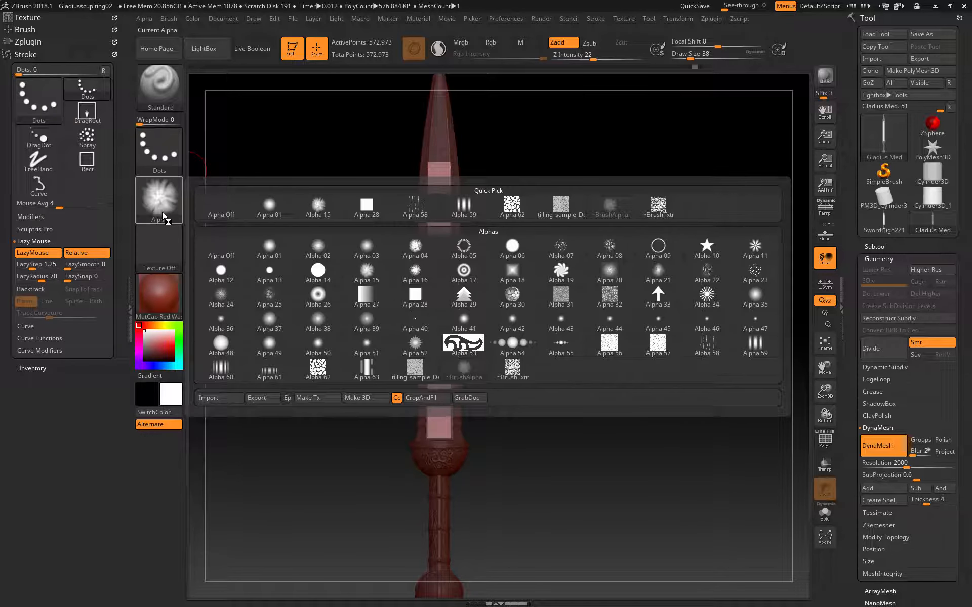
left_click(707, 295)
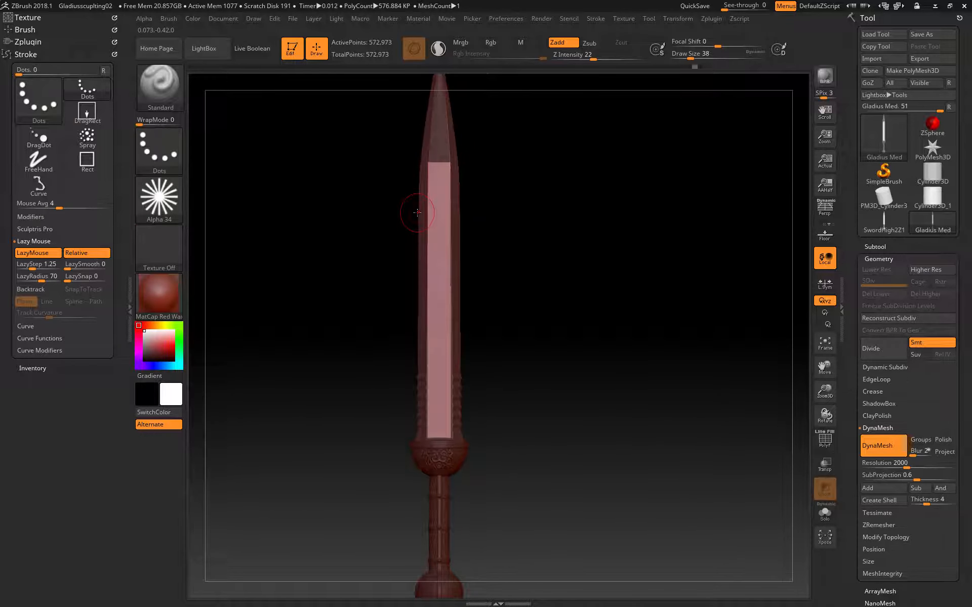
left_click_drag(442, 210, 439, 412)
key("ctrl+z")
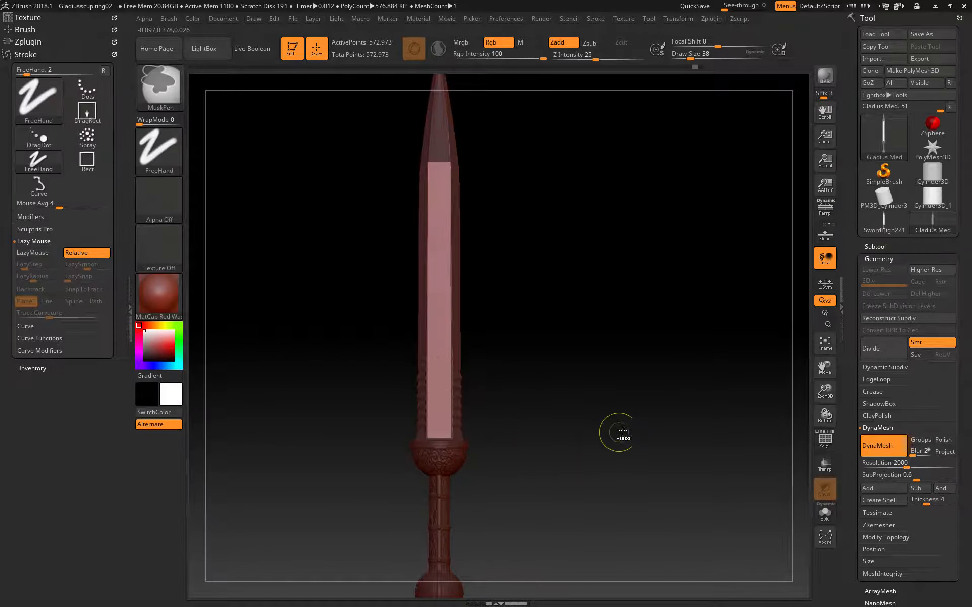
Step: Switch the brush alpha to Alpha 10 and then Alpha 11, try a stroke down the central strip and undo it
left_click(166, 209)
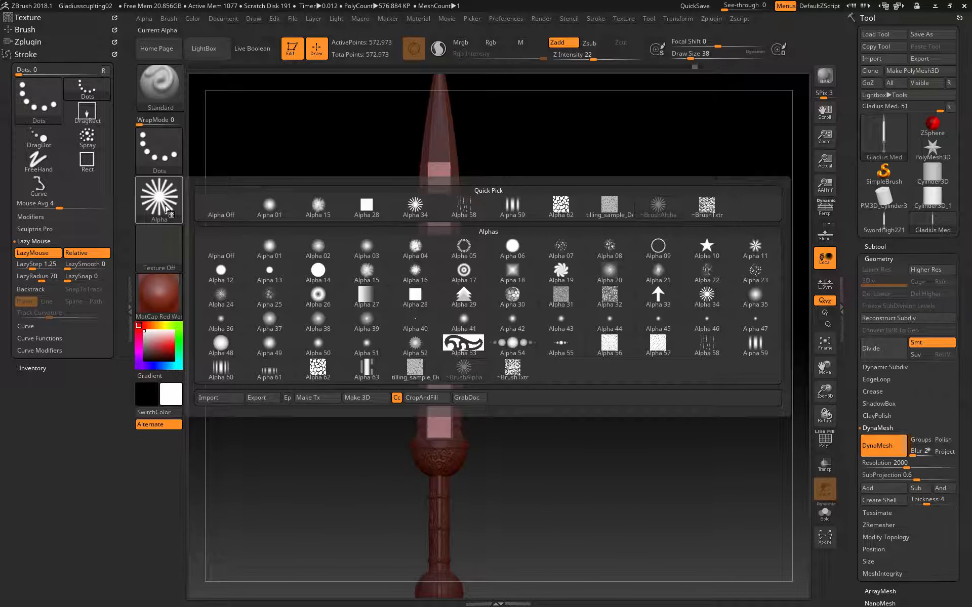
left_click(717, 249)
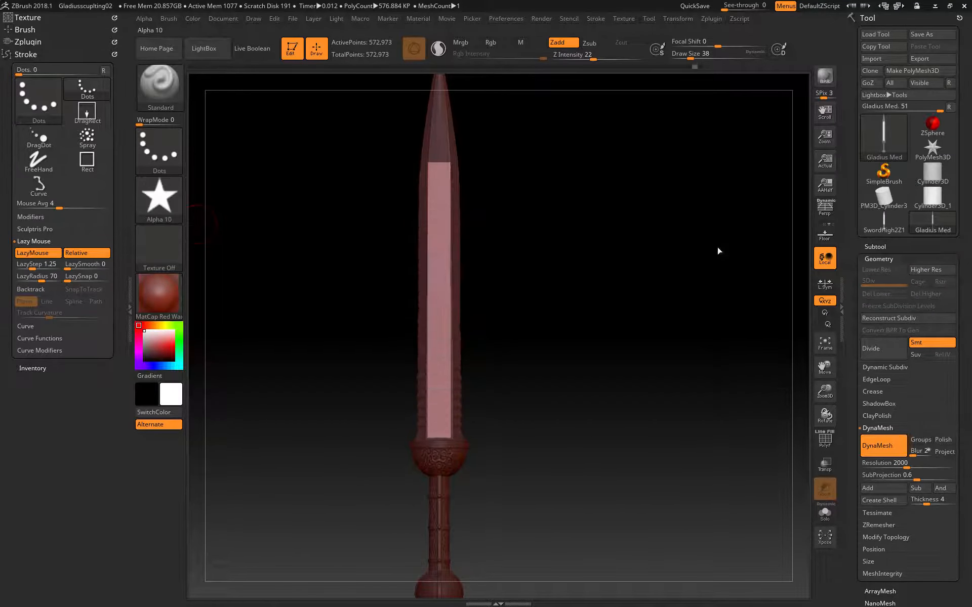
left_click(153, 191)
left_click(756, 248)
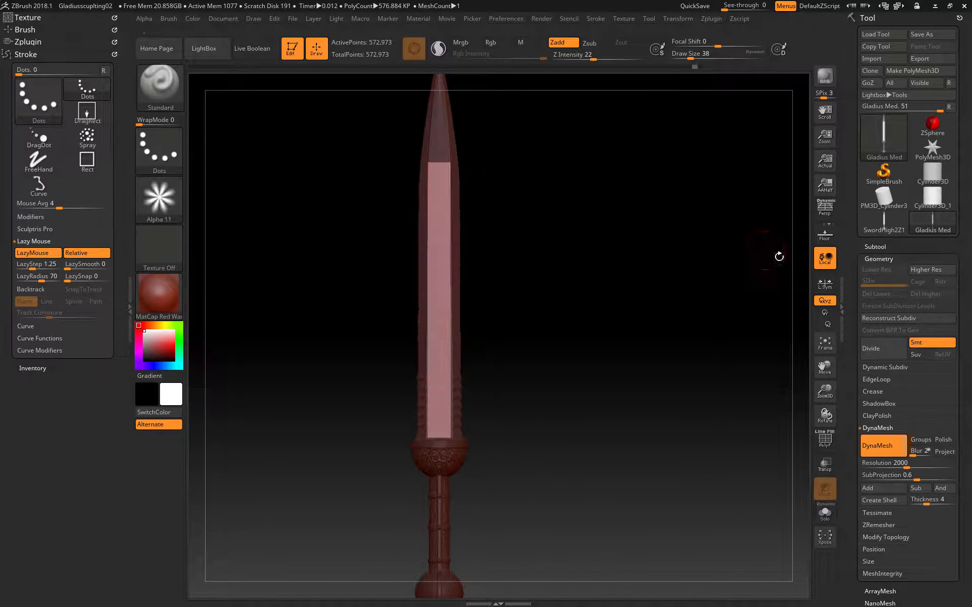
mouse_move(440, 254)
left_mouse_down()
mouse_move(437, 385)
mouse_move(419, 503)
left_mouse_up()
key("ctrl+z")
Step: Try two full-length Alpha 11 strokes down the enlarged blade's central strip, undoing each one
left_click_drag(406, 549, 348, 398, "alt")
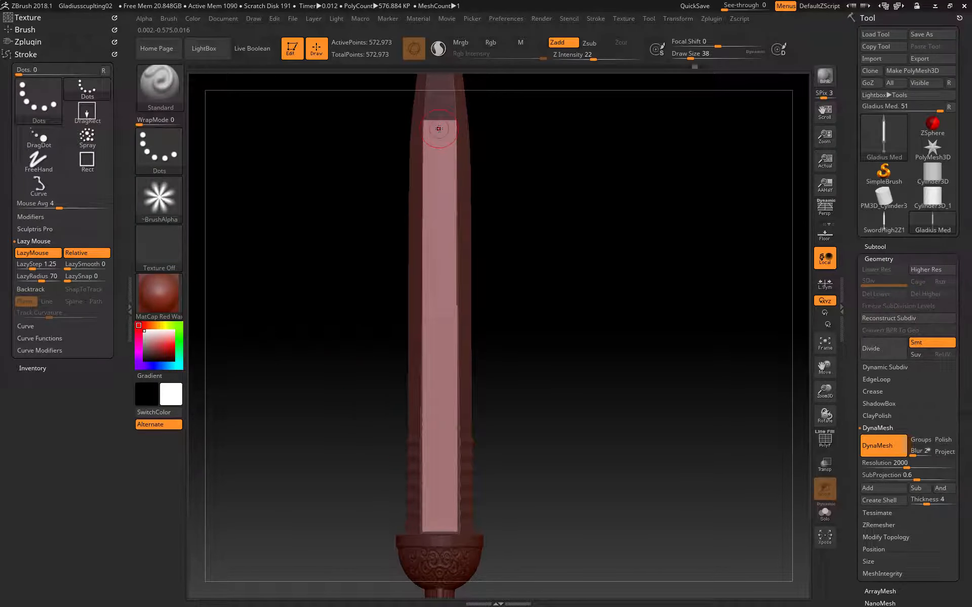
left_click_drag(439, 141, 440, 569)
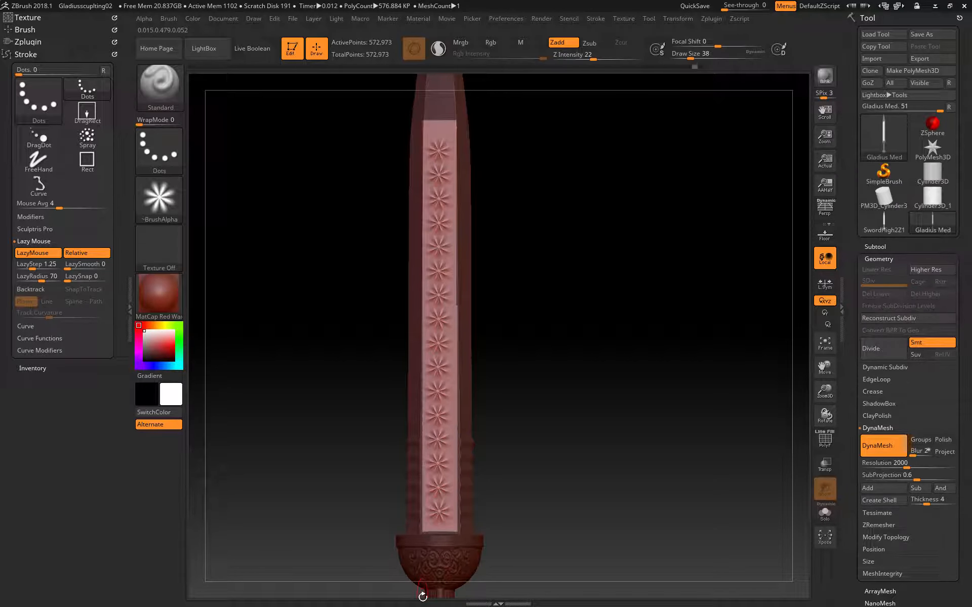
key("ctrl+z")
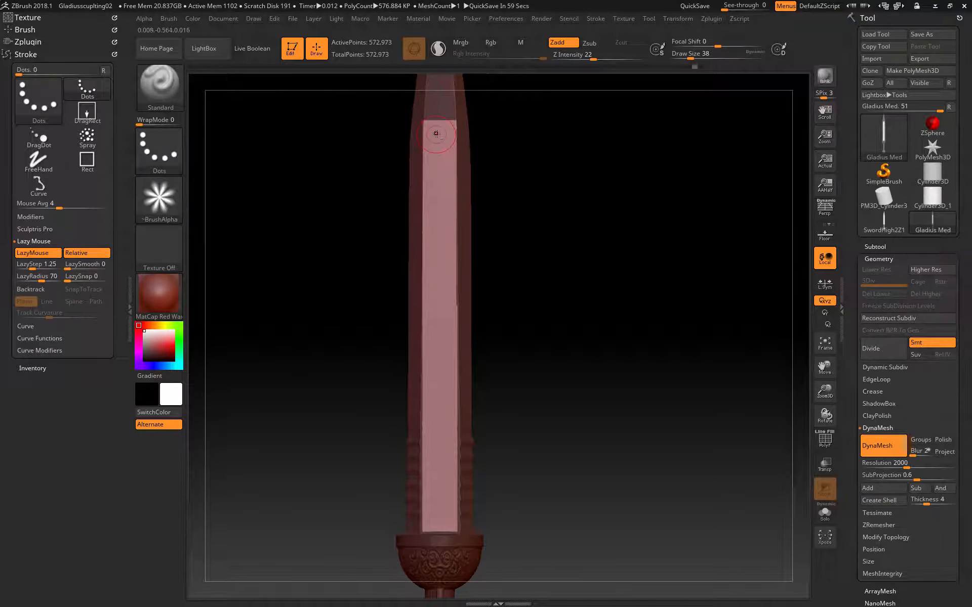
left_click_drag(438, 138, 446, 576)
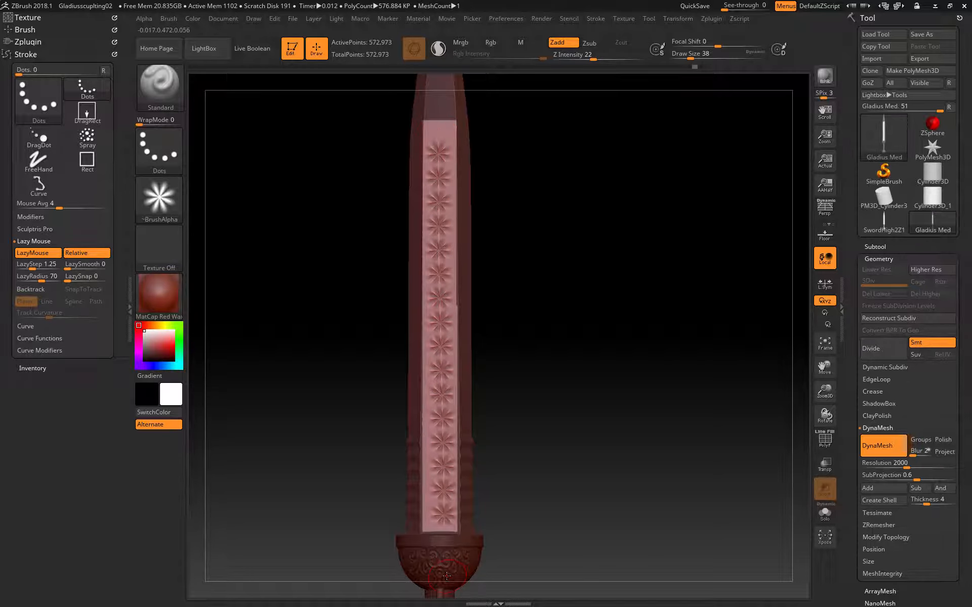
key("ctrl+z")
Step: Assign the ring-shaped Alpha 05 to the brush, try a stroke down the central strip and undo it
left_click(162, 202)
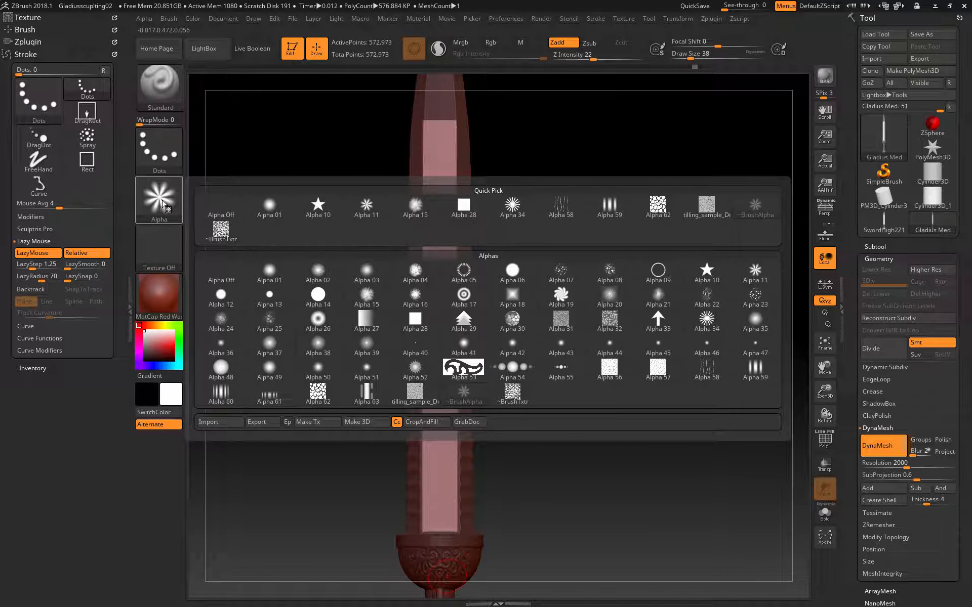
left_click(463, 271)
mouse_move(440, 153)
left_mouse_down()
mouse_move(440, 532)
mouse_move(424, 602)
left_mouse_up()
key("ctrl+z")
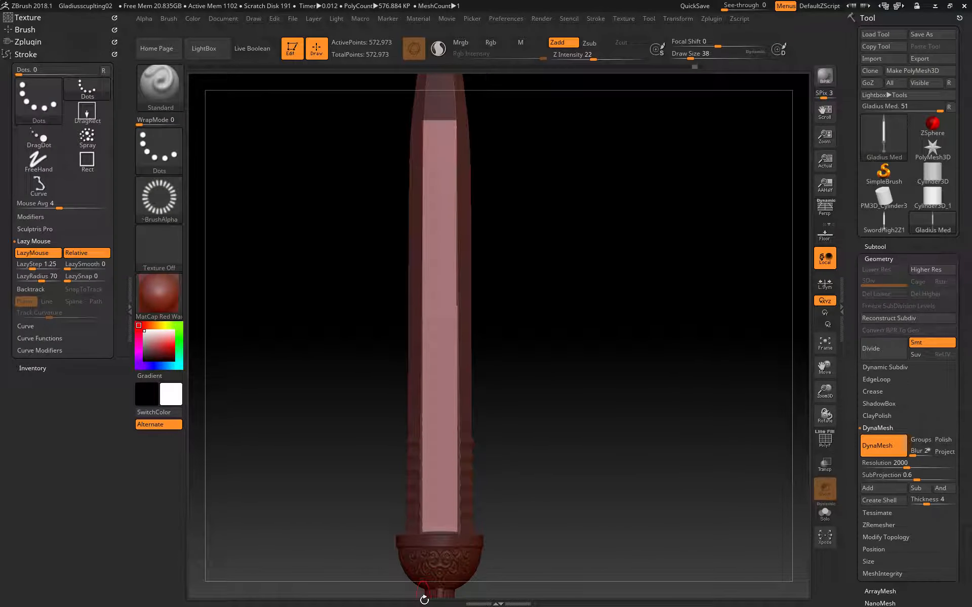
Step: Adjust LazyStep, ending at 2, testing ring-pattern strokes down the central strip and undoing them
left_click_drag(43, 268, 18, 269)
left_click_drag(440, 146, 439, 503)
key("ctrl+z")
left_click(38, 270)
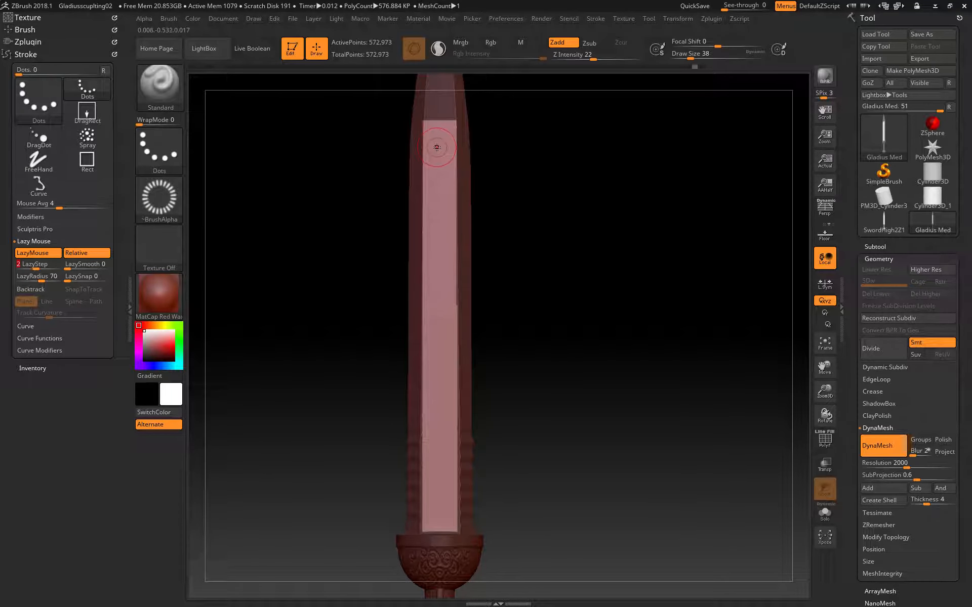
left_click_drag(437, 147, 438, 160)
left_click_drag(438, 240, 439, 560)
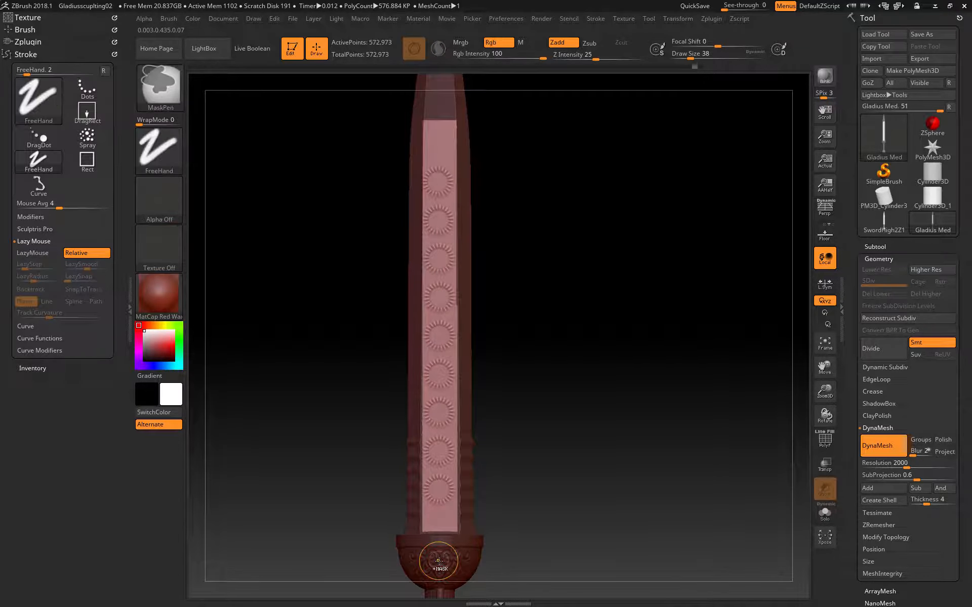
key("ctrl+z")
Step: Set LazyStep to 1.75, test the ring-pattern stroke down the central strip and undo the stroke
left_click(35, 266)
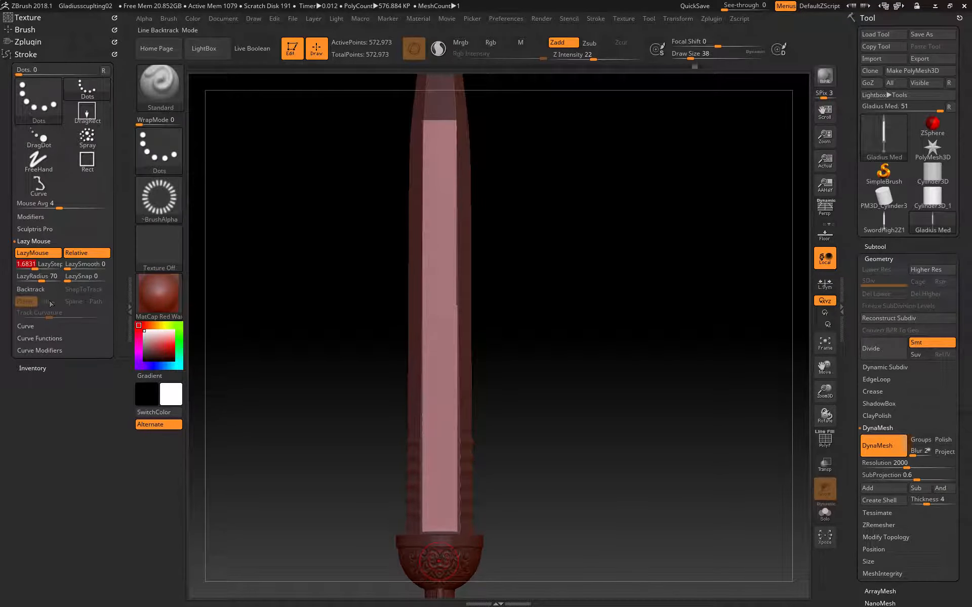
type("1.75")
left_click_drag(439, 176, 443, 566)
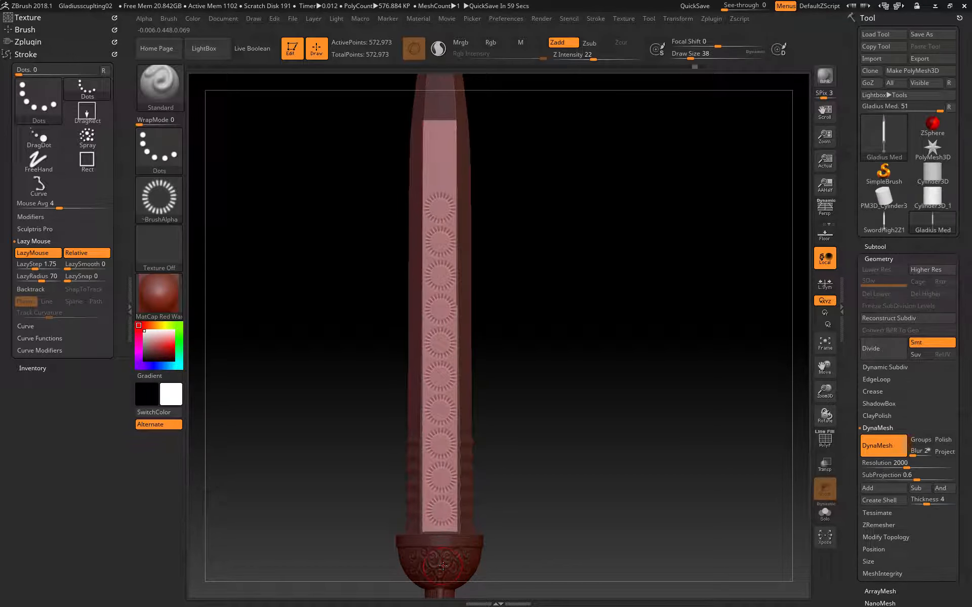
left_click_drag(330, 381, 317, 360, "alt")
key("ctrl+z")
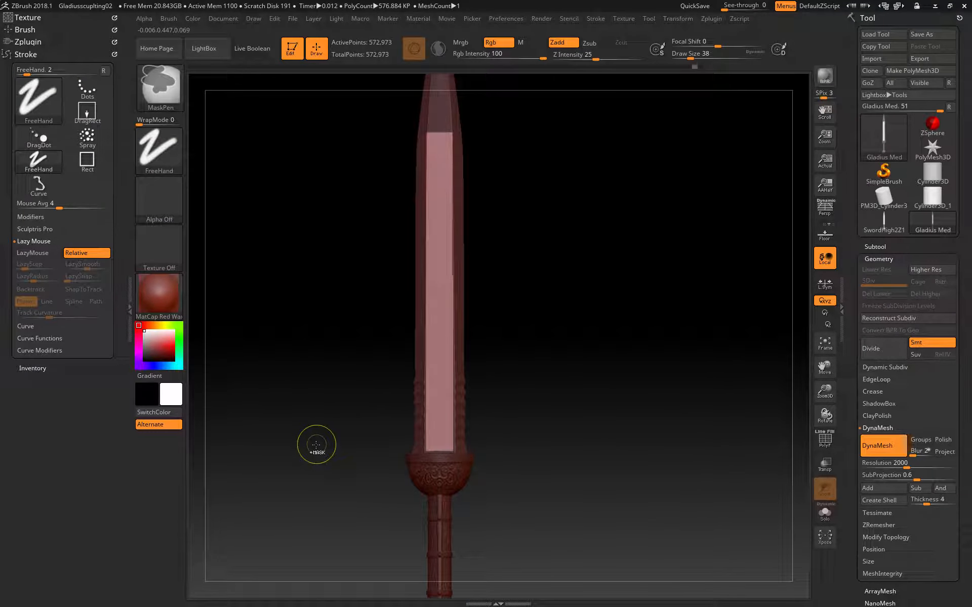
Step: Assign the concentric-ring Alpha 17 to the brush, try a stroke down the central strip and undo it
left_click(150, 205)
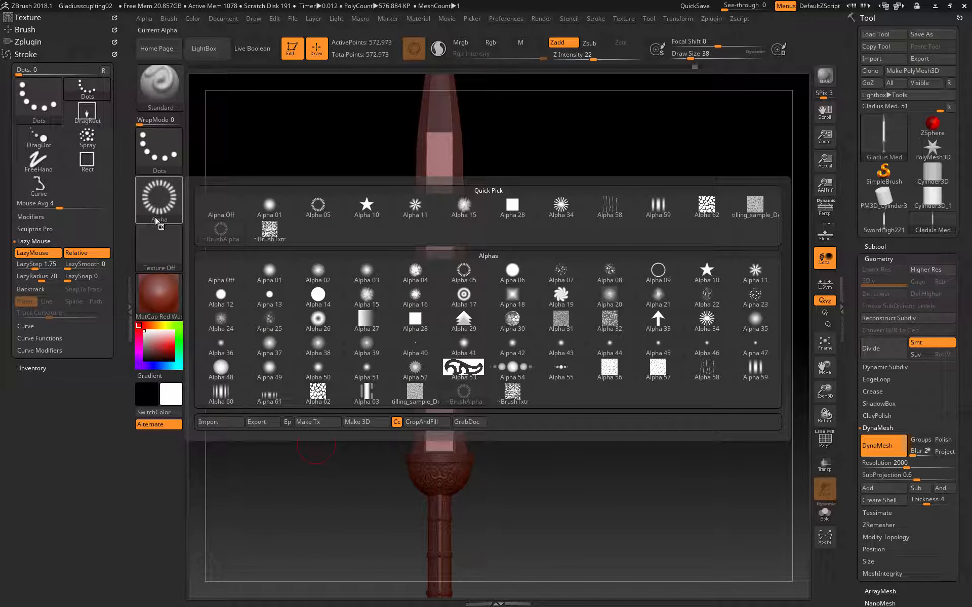
left_click(464, 294)
left_click_drag(440, 207, 440, 420)
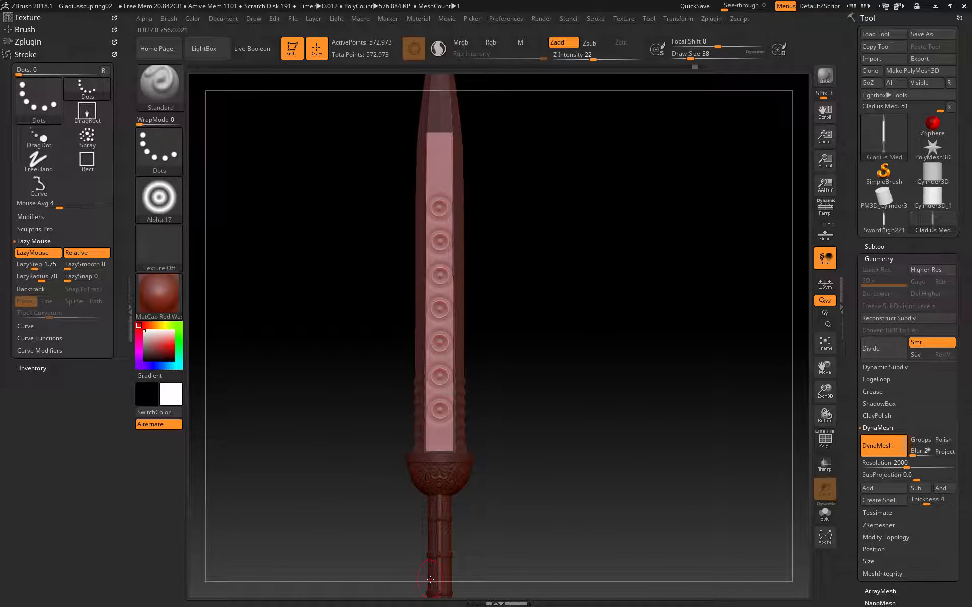
key("ctrl+z")
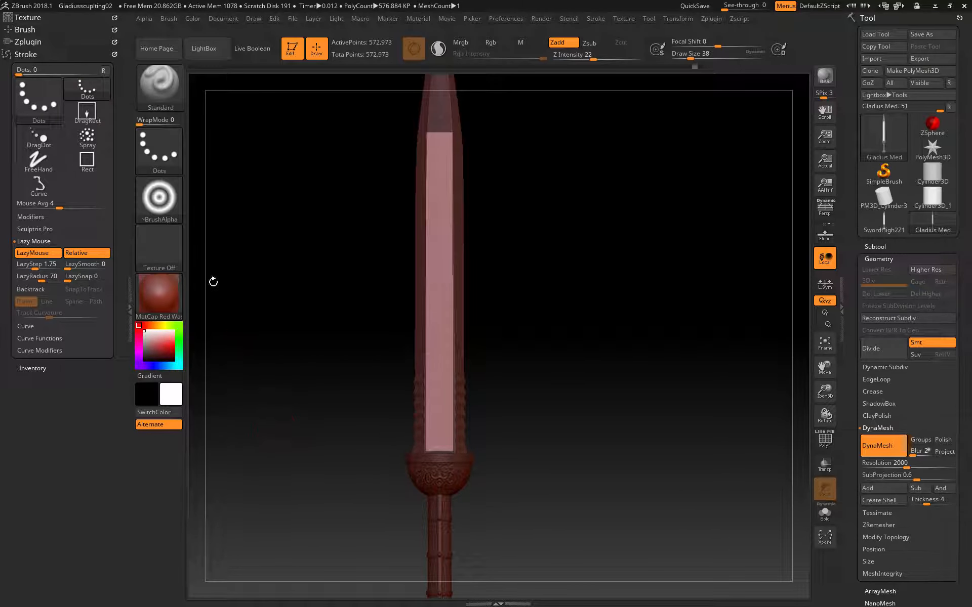
Step: Assign the spiked Alpha 52 to the brush, test a stroke down the central strip and undo the stroke
left_click(169, 199)
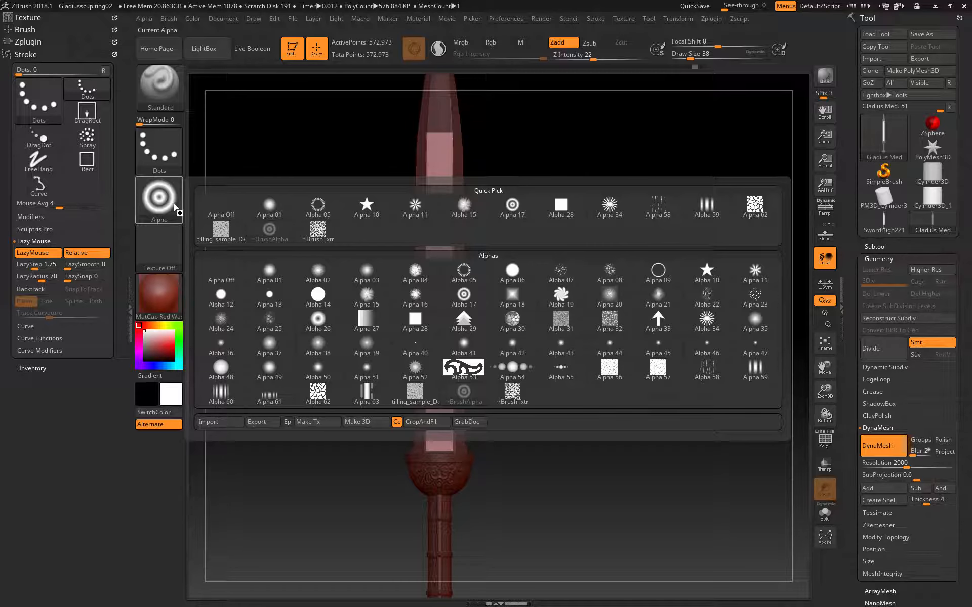
left_click(415, 367)
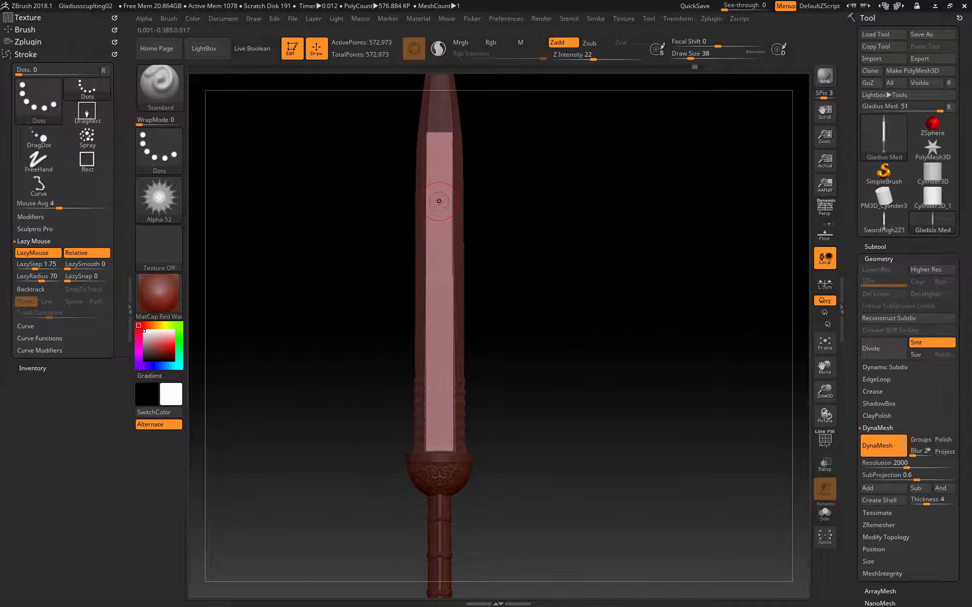
left_click_drag(440, 272, 441, 432)
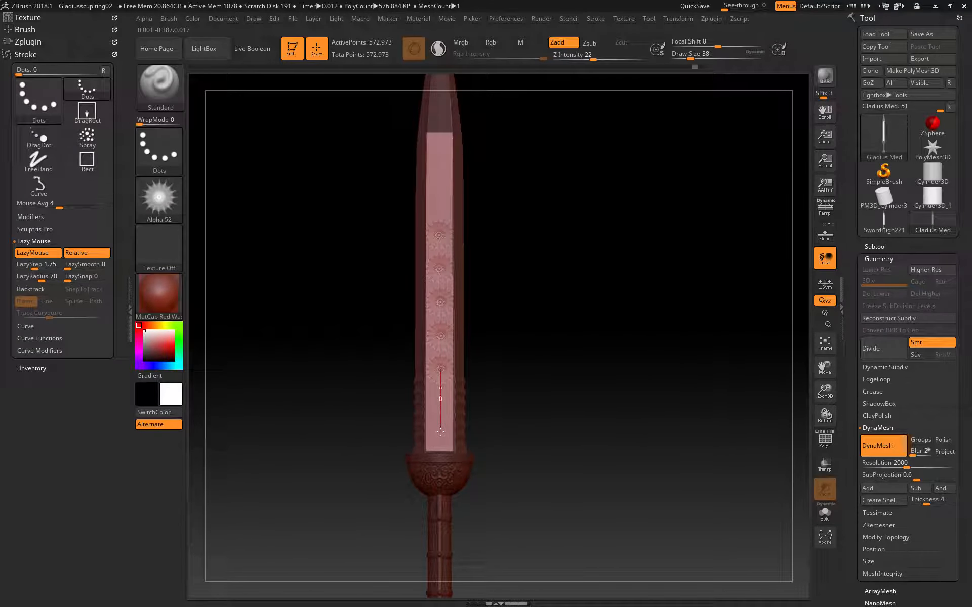
left_click_drag(440, 480, 441, 482)
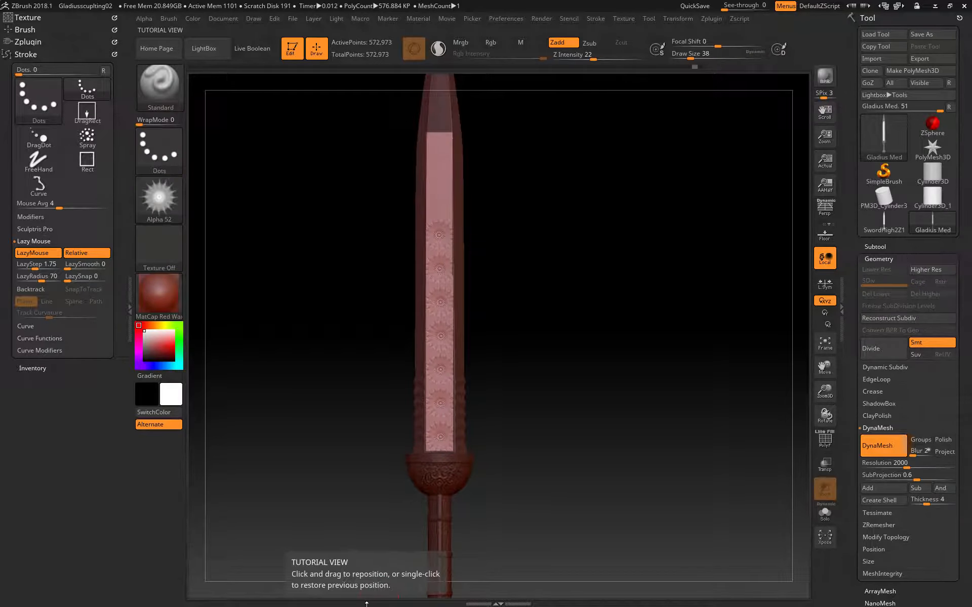
key("ctrl+z")
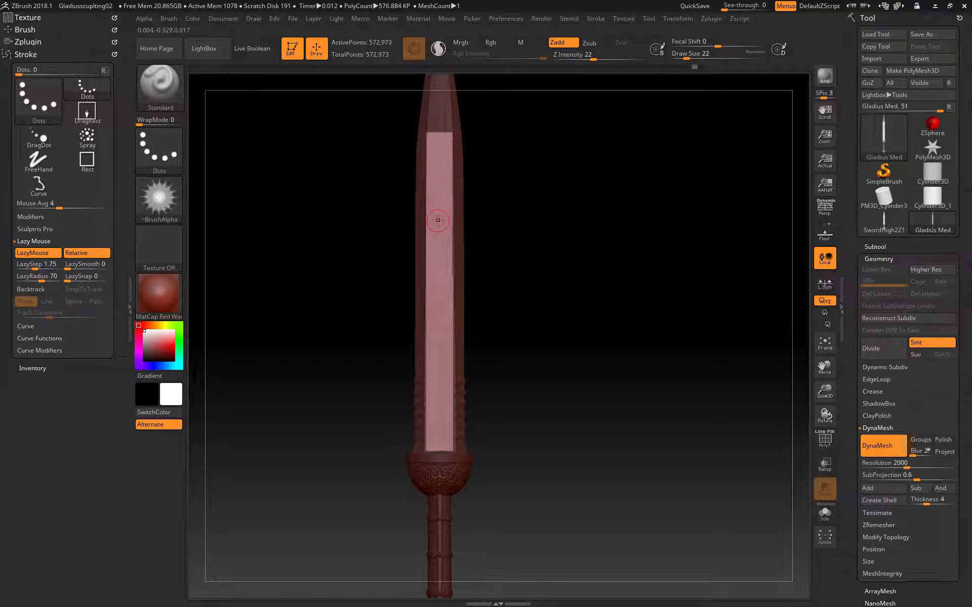
Step: Reduce the draw size to 22, test a smaller Alpha 52 stroke along the strip, undo it and return to the straight front view
key("bracketleft")
left_click_drag(440, 177, 440, 249)
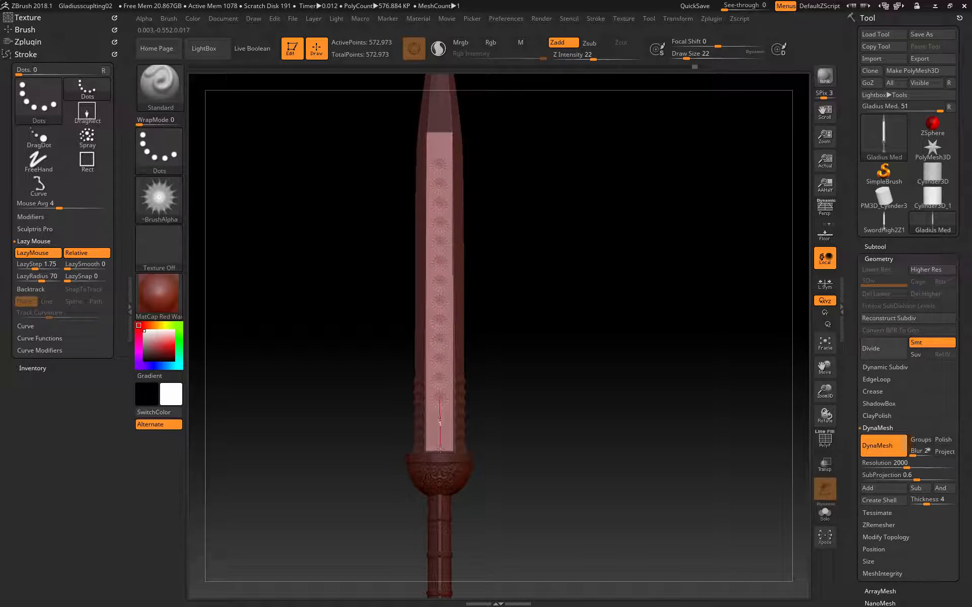
left_click_drag(440, 475, 439, 481)
left_click_drag(325, 464, 293, 472)
key("ctrl")
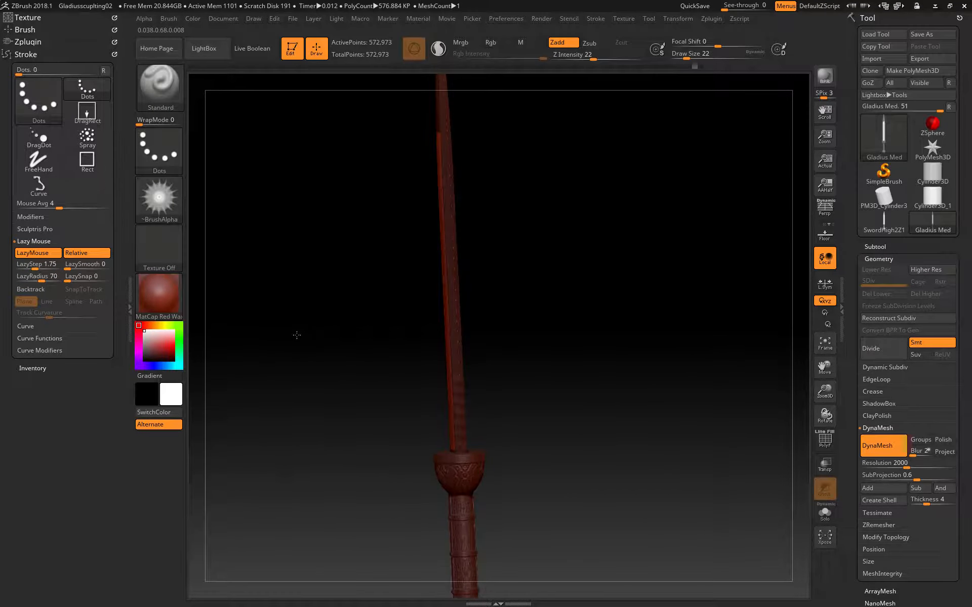
left_click_drag(293, 332, 344, 317, "shift")
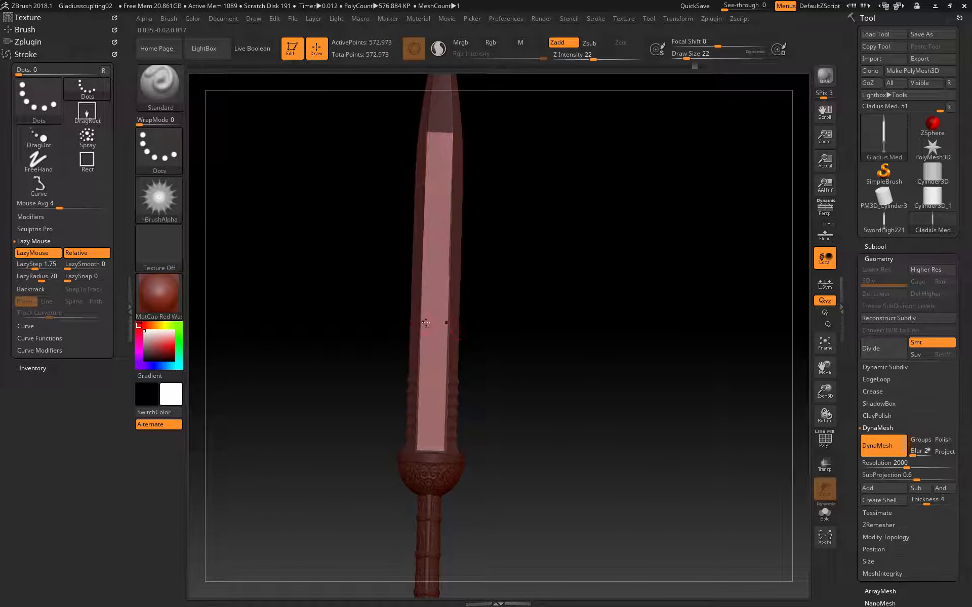
left_click_drag(308, 287, 307, 319, "shift")
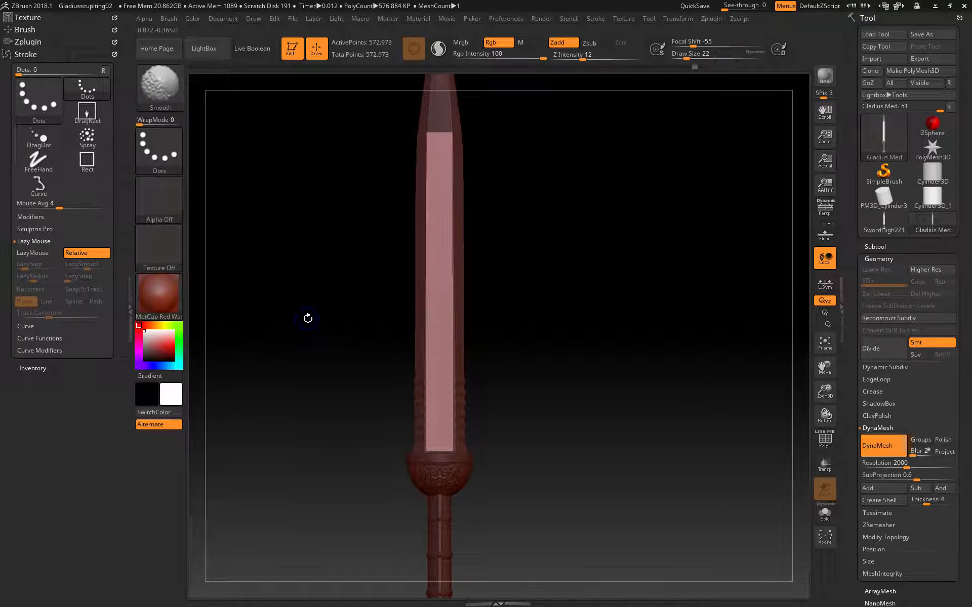
Step: Try two more Alpha 52 strokes down the central strip at draw size 22, undoing each one
left_click_drag(439, 148, 439, 497)
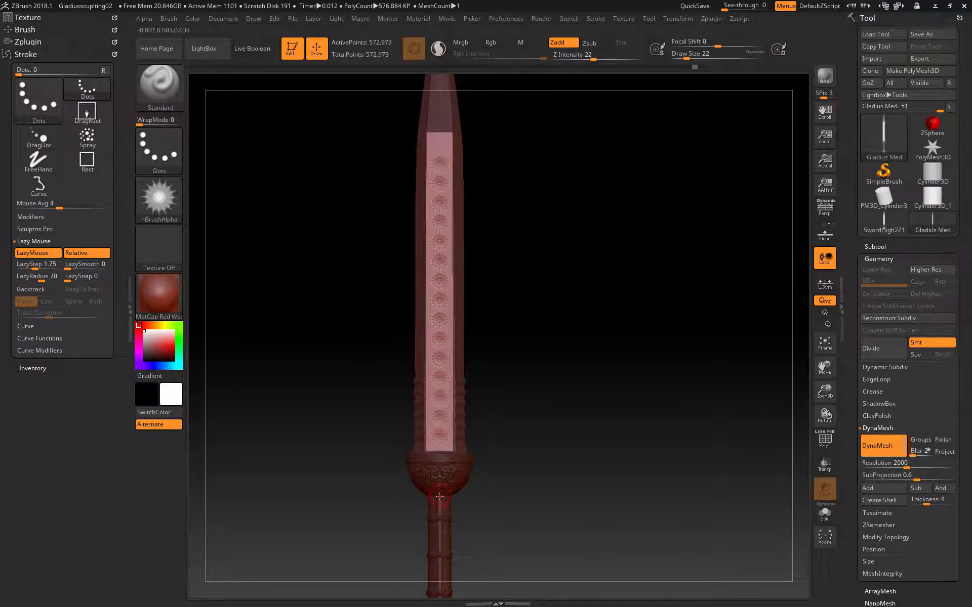
key("ctrl+z")
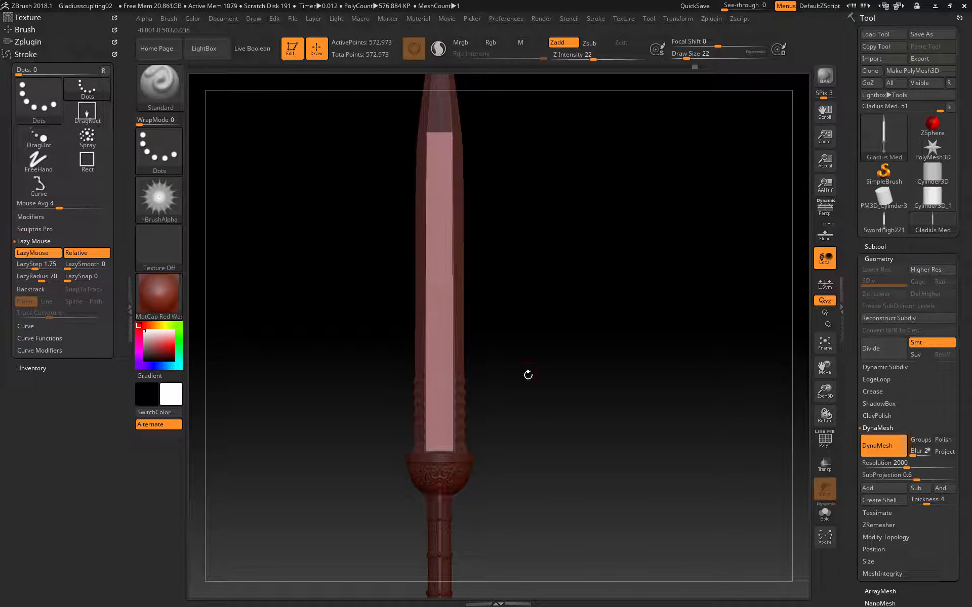
left_click(677, 21)
left_click_drag(438, 296, 439, 460)
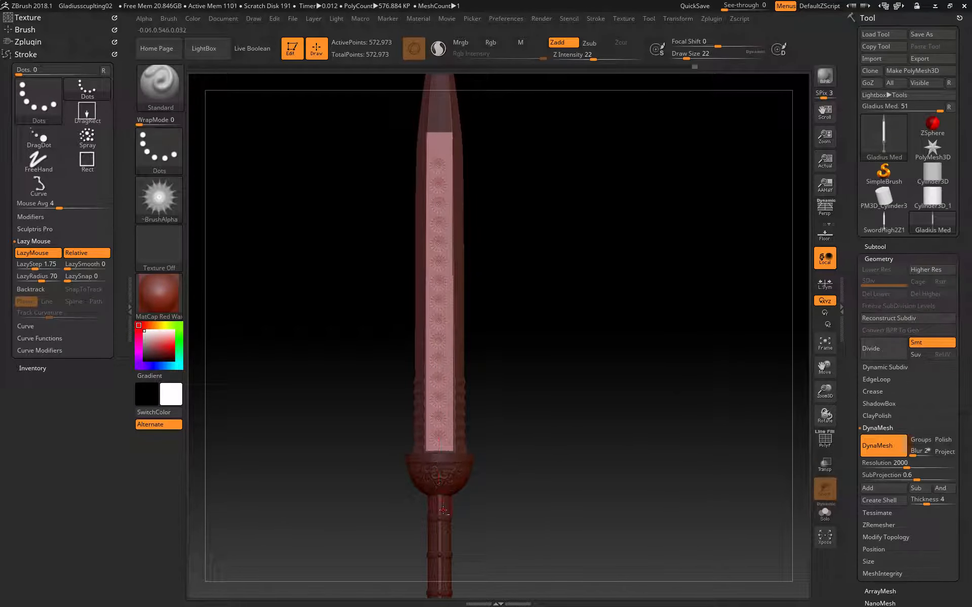
key("ctrl+z")
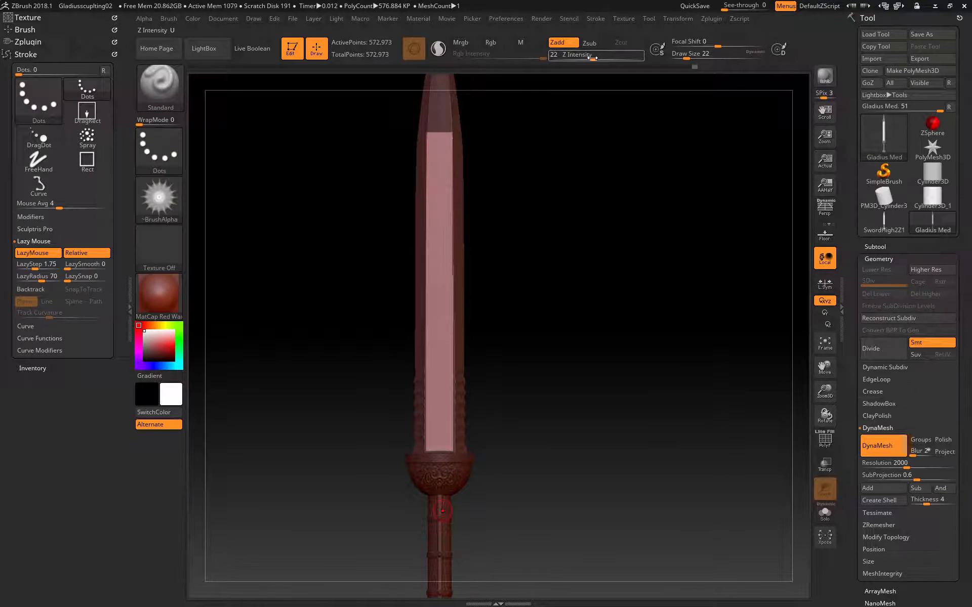
Step: Set Z Intensity to 27 and run an Alpha 52 stroke down the full length of the unmasked central strip
left_click_drag(592, 57, 597, 58)
left_click_drag(440, 147, 440, 216)
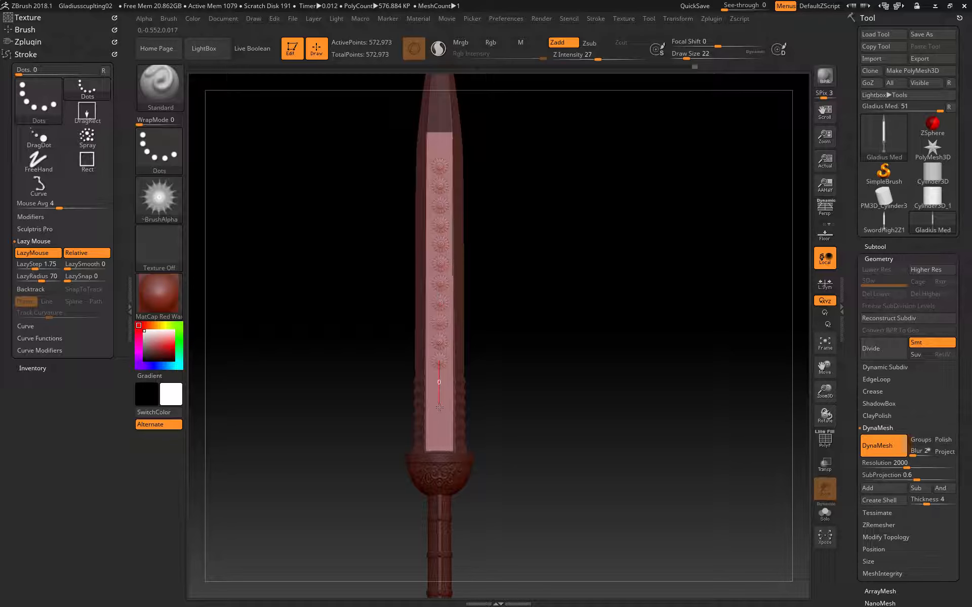
left_click_drag(442, 490, 442, 521)
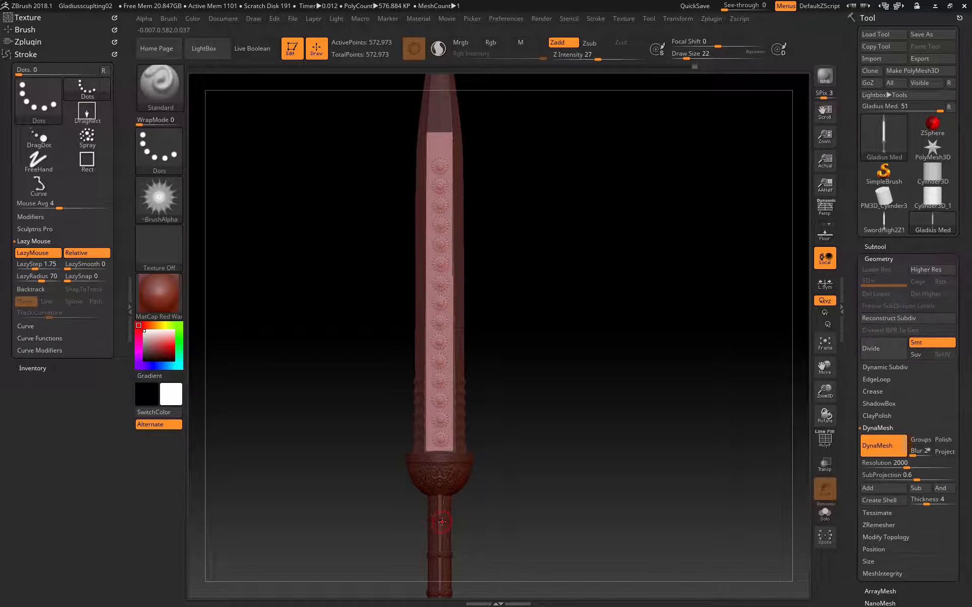
Step: Undo the last Alpha 52 stroke, rerun it down the full central strip and clear the blade mask
key("ctrl+z")
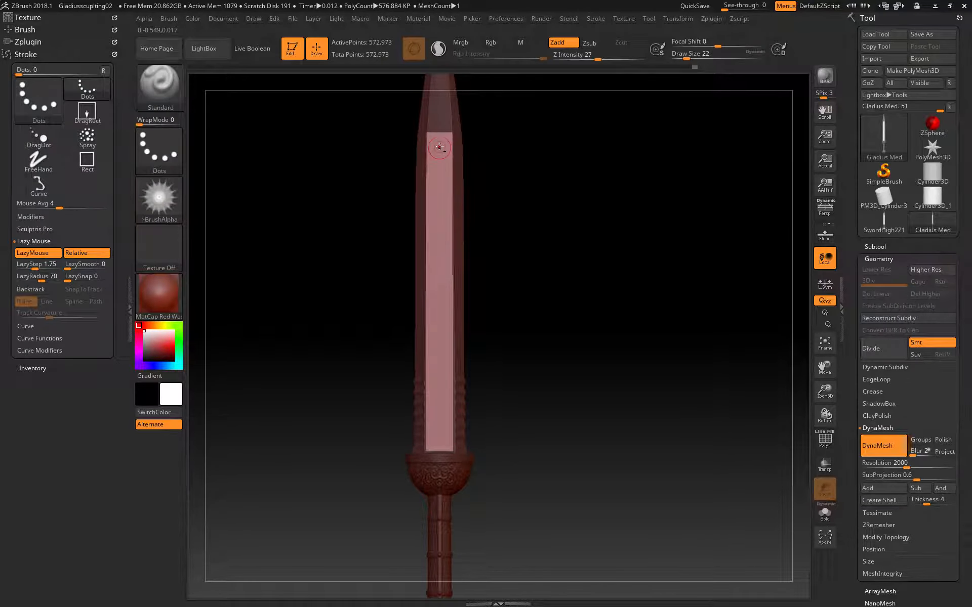
left_click_drag(439, 234, 439, 275)
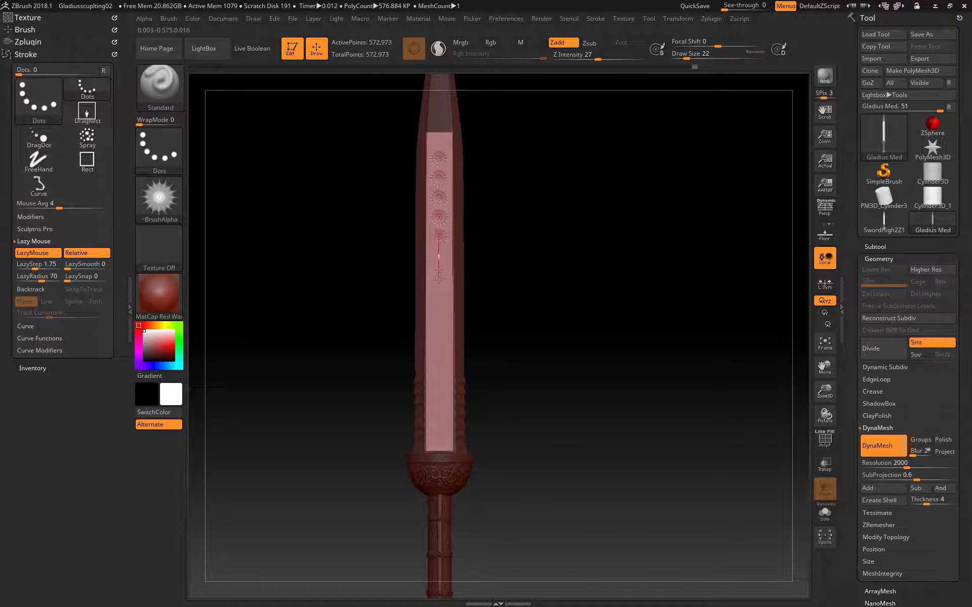
left_click_drag(438, 325, 439, 498)
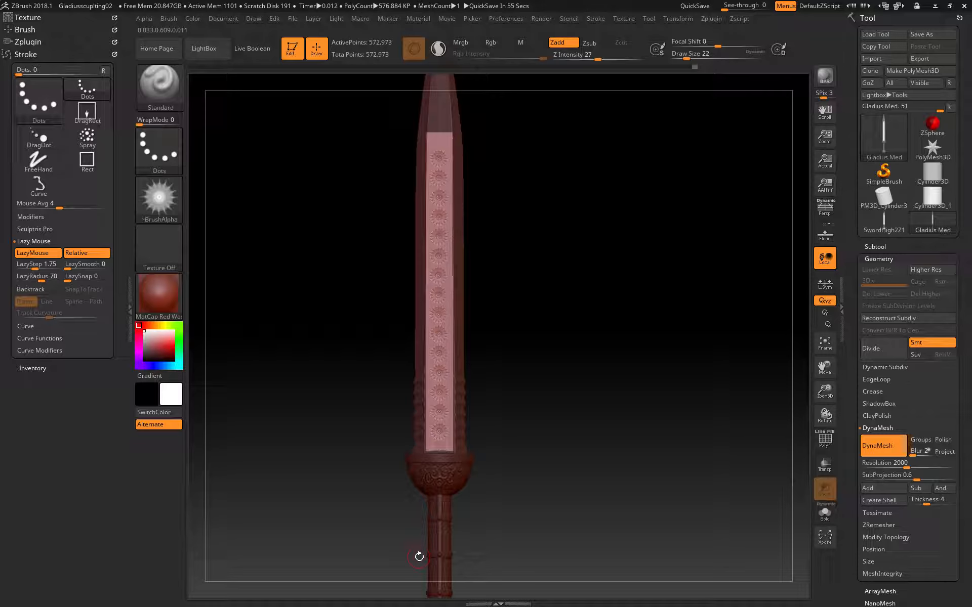
left_click_drag(370, 208, 297, 472, "alt")
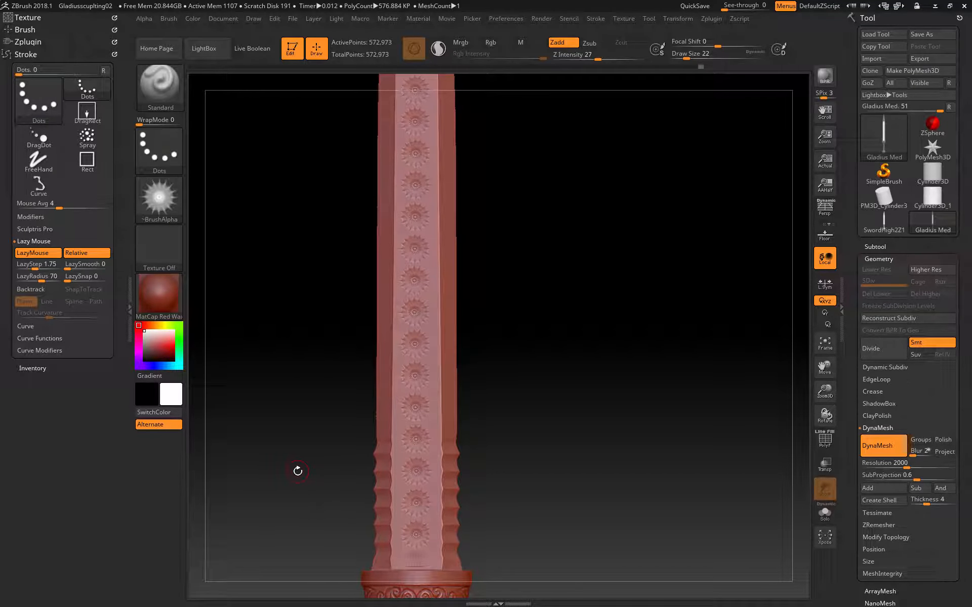
Step: Assign Alpha 01 to the Standard brush and reduce the draw size to 8
left_click(159, 198)
left_click(159, 197)
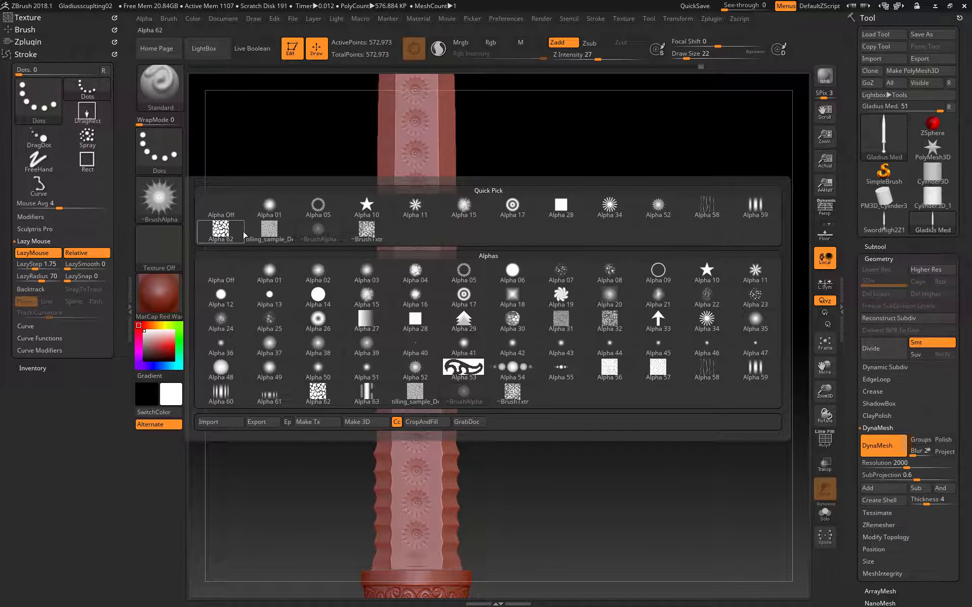
left_click(271, 277)
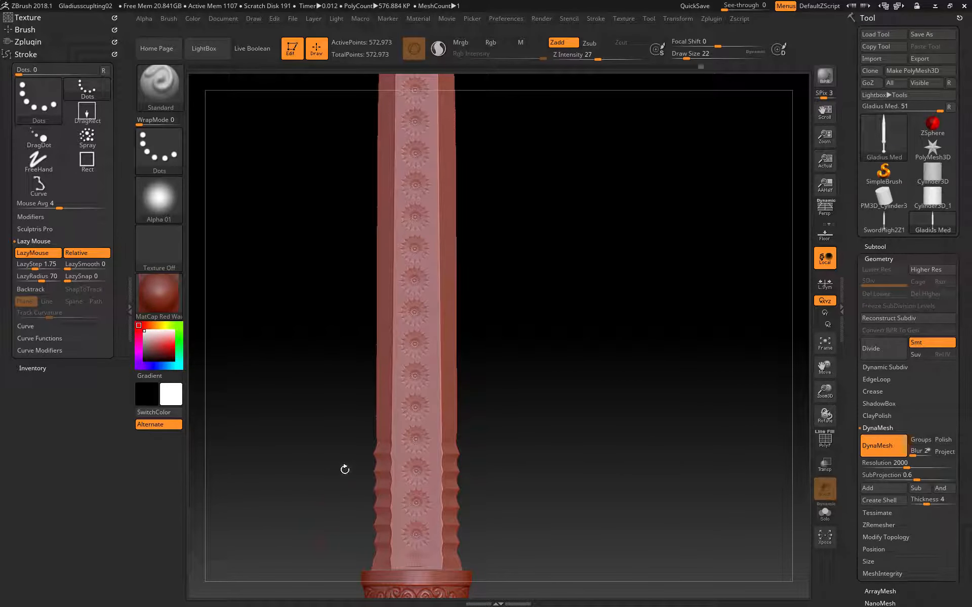
key("[")
left_click_drag(364, 451, 269, 452, "alt")
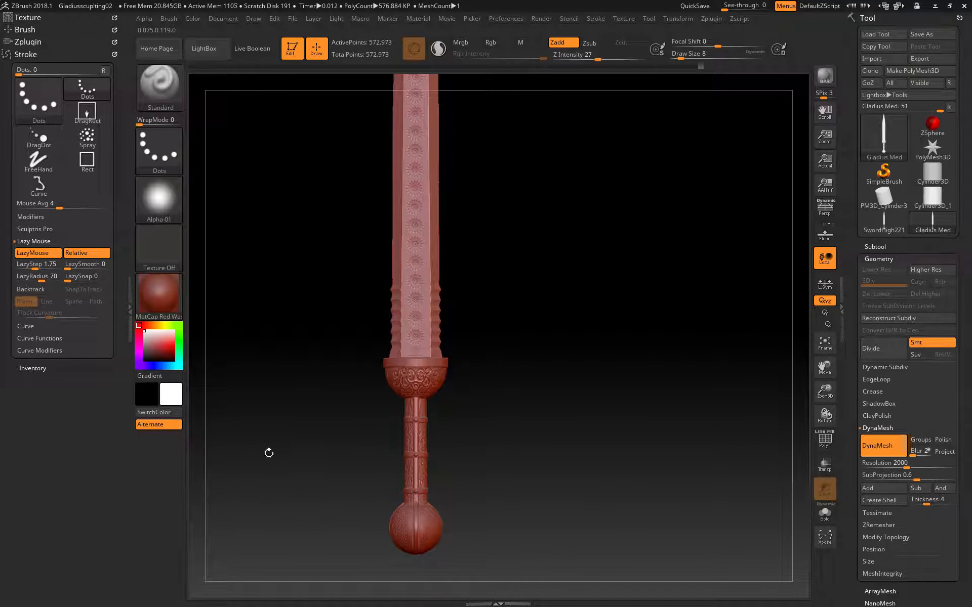
left_click_drag(278, 366, 285, 511, "alt")
Step: Try painting a mask line along one edge of the patterned central strip, then clear the mask
key("ctrl")
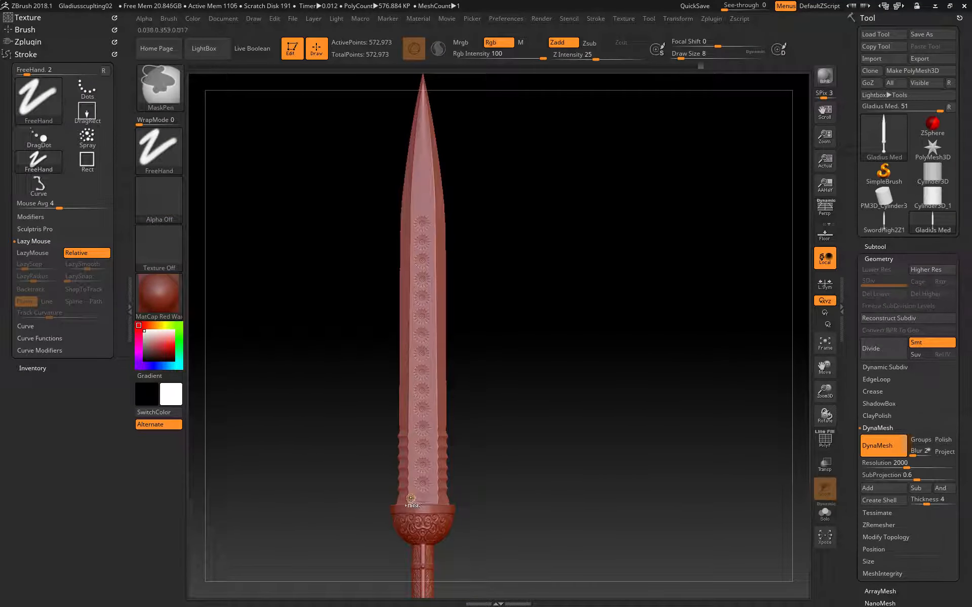
left_click_drag(411, 501, 410, 202, "ctrl")
key("ctrl")
left_click_drag(392, 291, 392, 290, "ctrl")
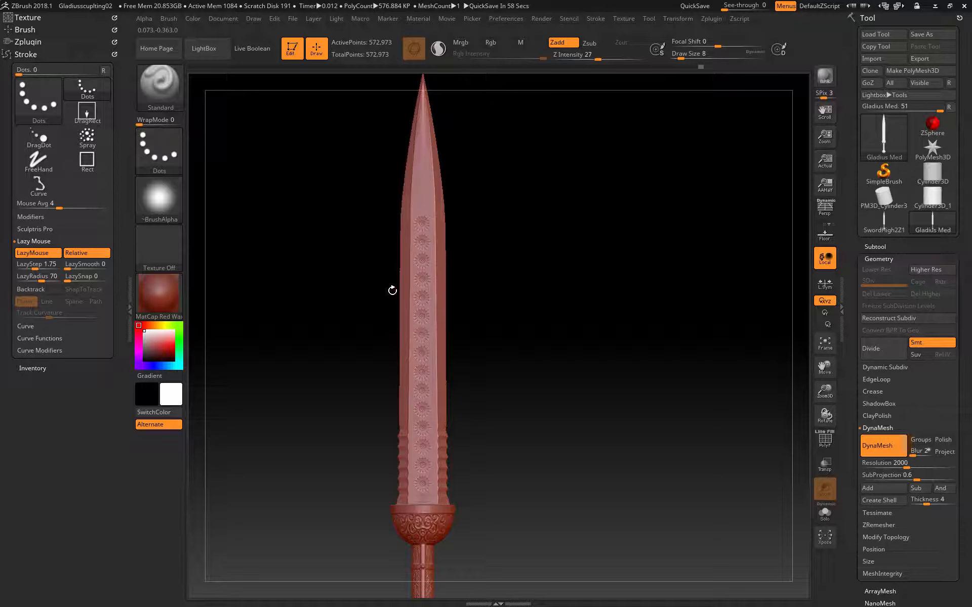
Step: Enable LazyMouse for the MaskPen and try a steadier mask line along the strip's edge, undoing the line
key("ctrl")
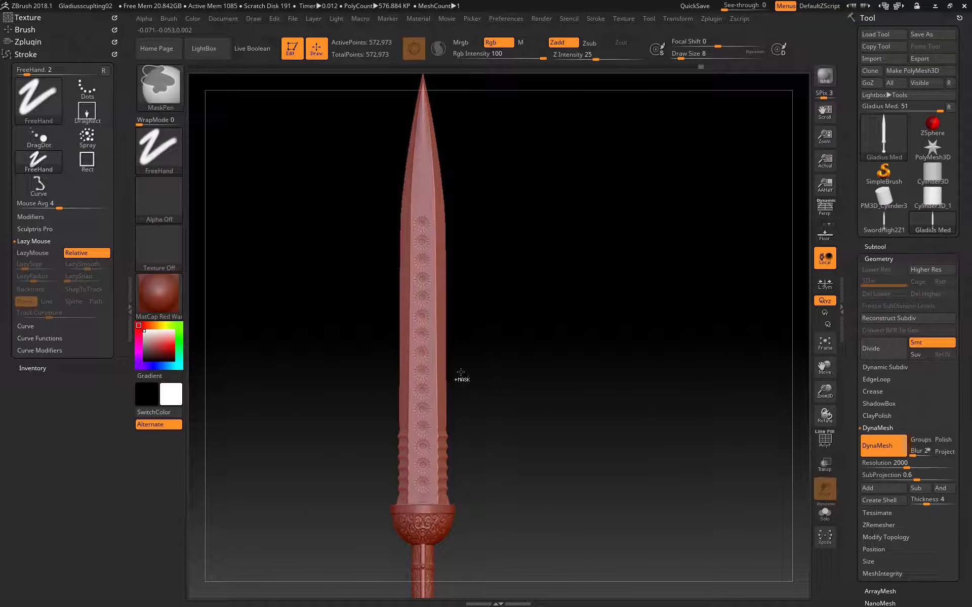
left_click(32, 252)
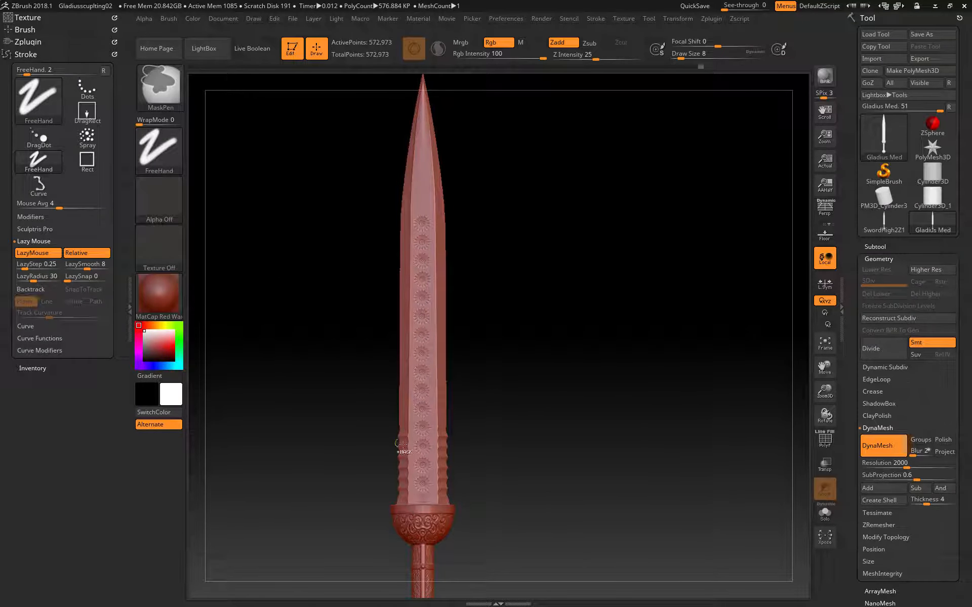
left_click_drag(411, 503, 409, 356, "ctrl")
key("ctrl+z")
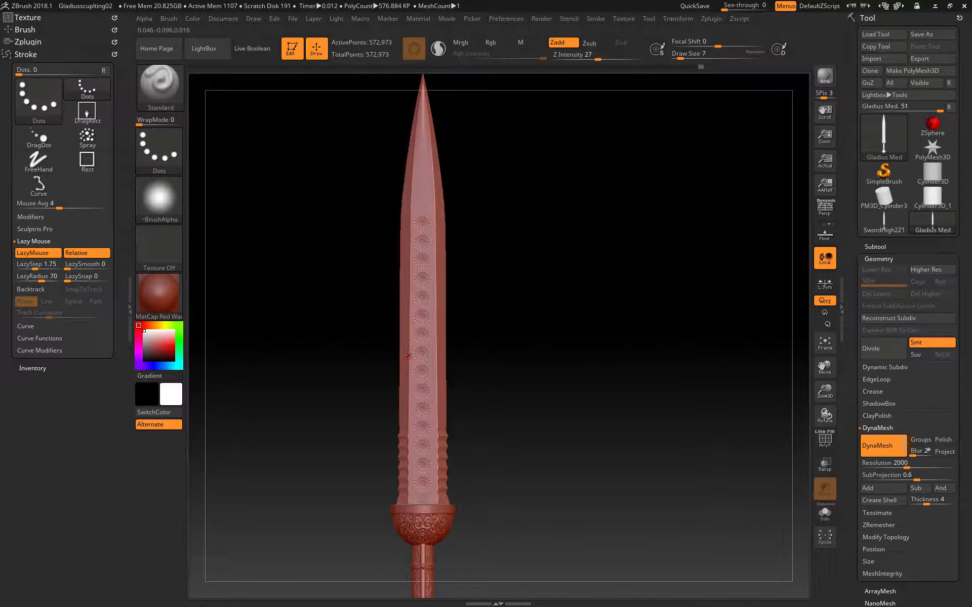
Step: Paint a trial mask line up the whole strip edge at a smaller draw size and clear it
left_click_drag(413, 502, 412, 314, "ctrl")
left_click_drag(411, 278, 413, 182, "ctrl")
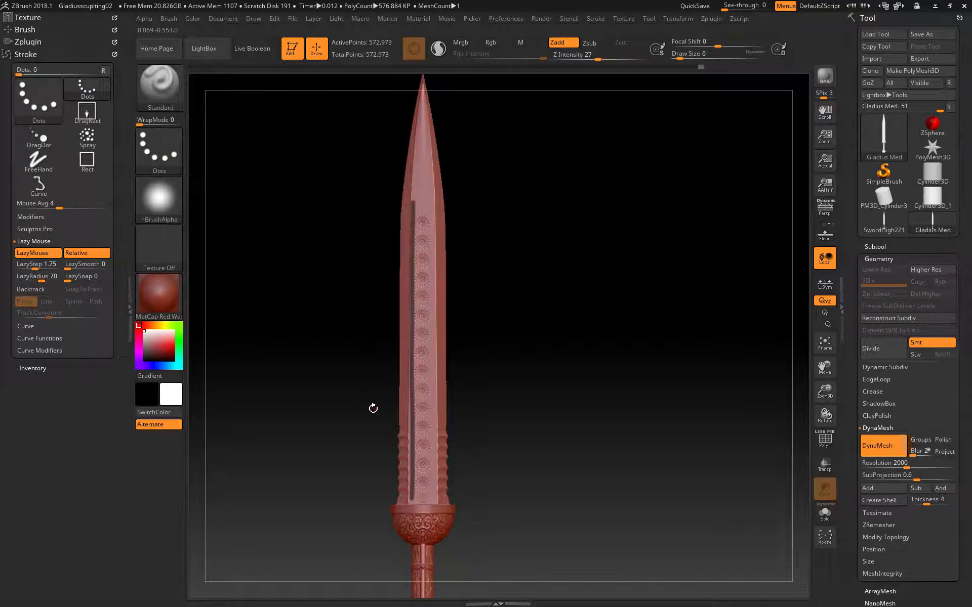
left_click_drag(373, 406, 373, 410, "ctrl")
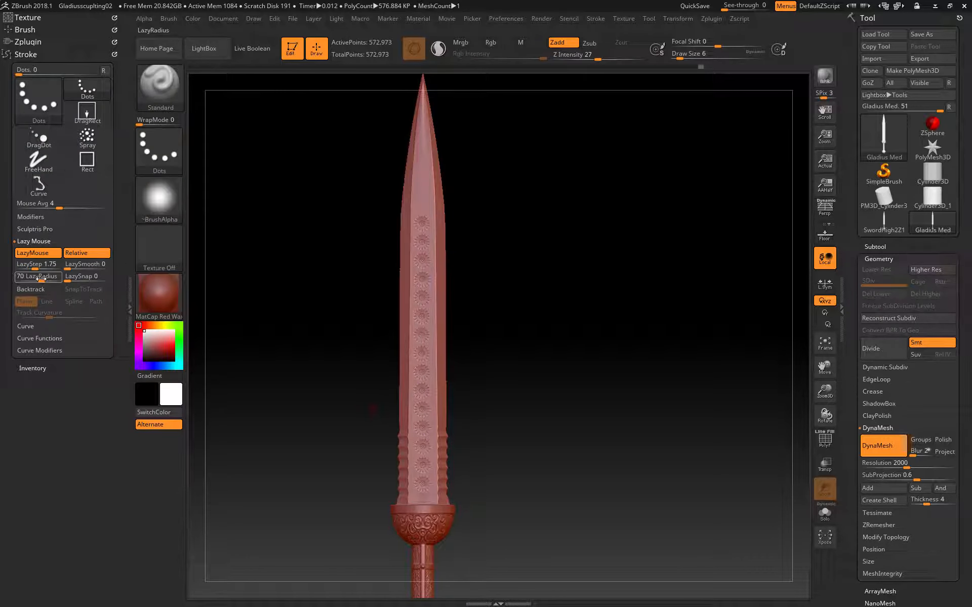
Step: Raise LazyRadius to 171, try another mask line along the strip's edge and undo it
key("ctrl")
left_click_drag(414, 502, 413, 338, "ctrl")
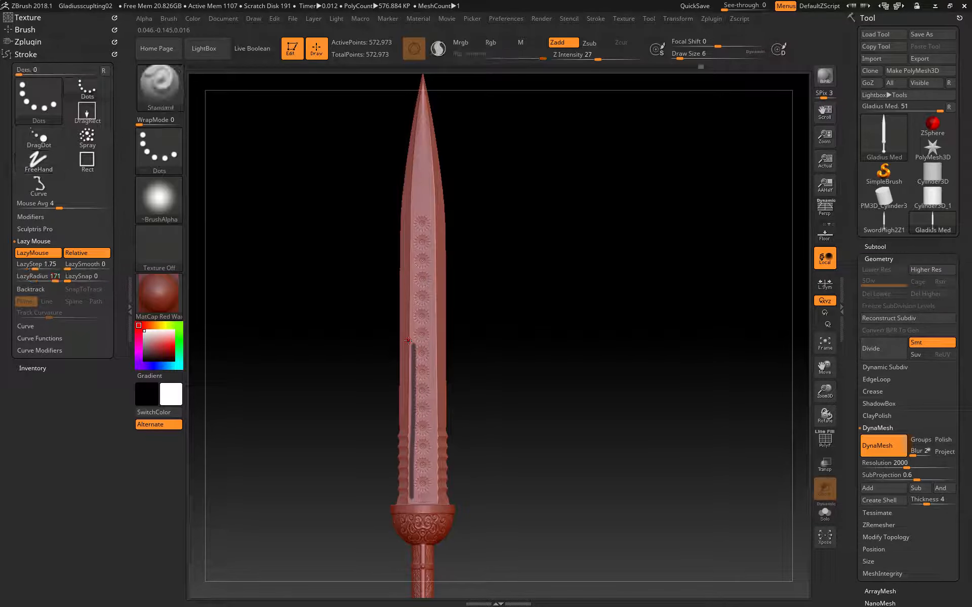
key("ctrl+z")
mouse_move(318, 423)
left_mouse_down()
mouse_move(304, 442)
mouse_move(318, 425)
left_mouse_up()
Step: Turn on X symmetry, reduce the draw size to 3, try mirrored mask lines along both strip edges and undo them
left_click(623, 19)
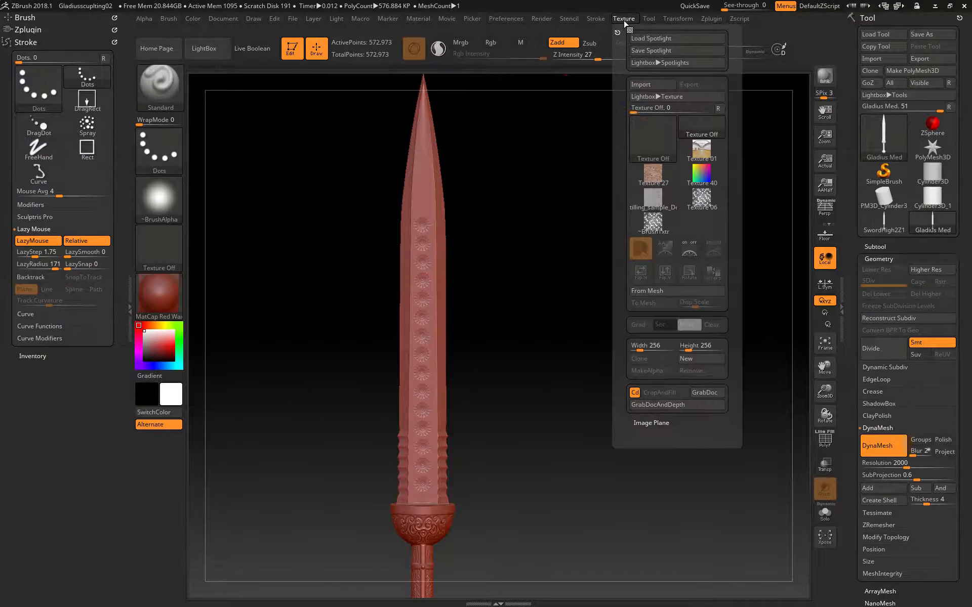
mouse_move(678, 19)
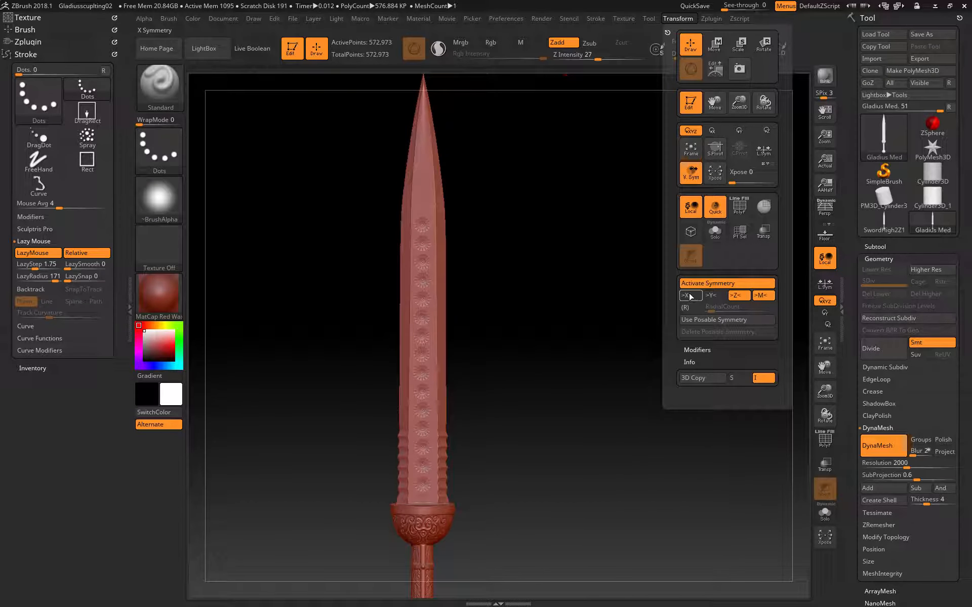
key("ctrl")
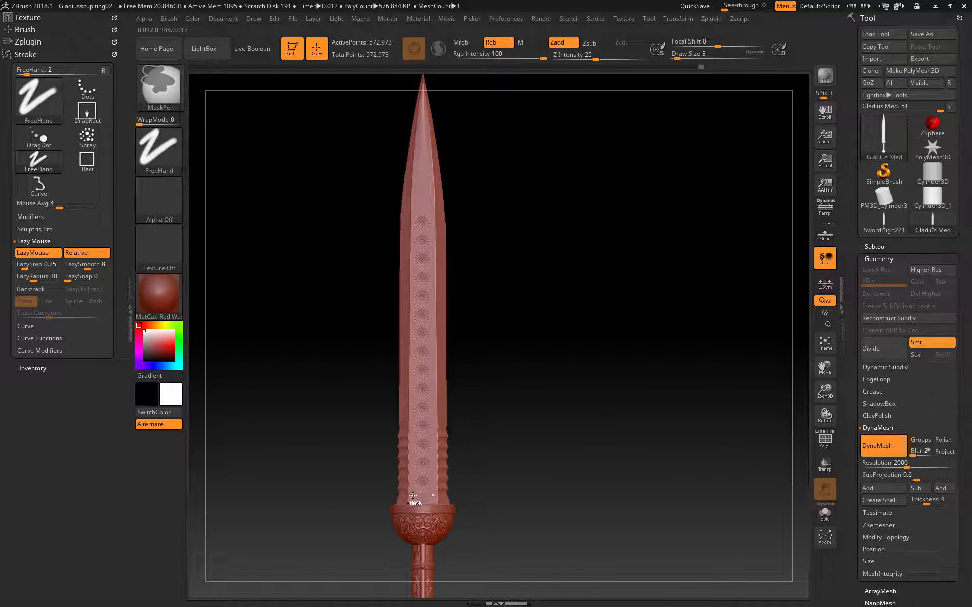
mouse_move(432, 501)
left_mouse_down("ctrl")
mouse_move(413, 501)
mouse_move(411, 389)
left_mouse_up("ctrl")
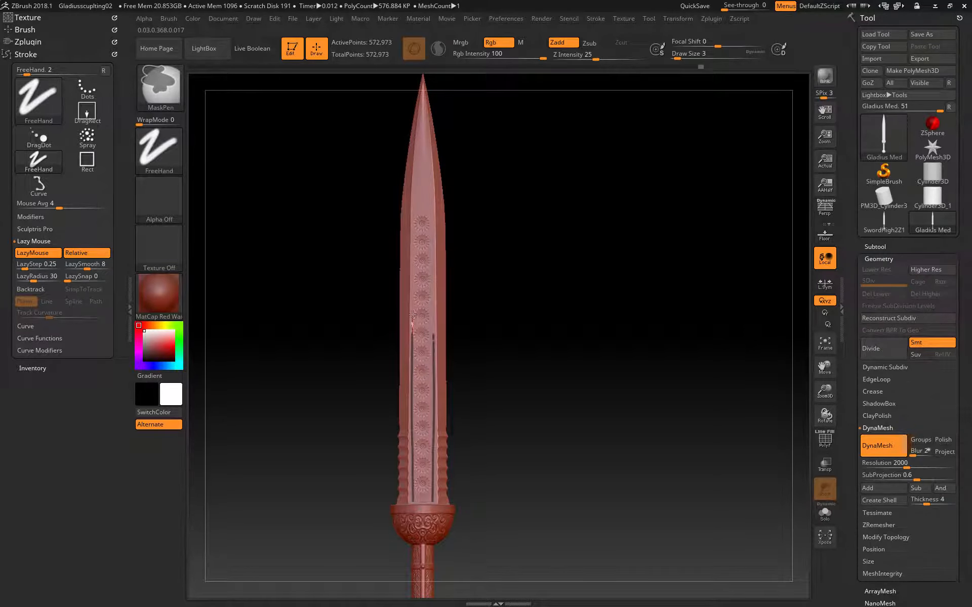
left_click_drag(412, 291, 417, 195, "ctrl")
key("ctrl+z")
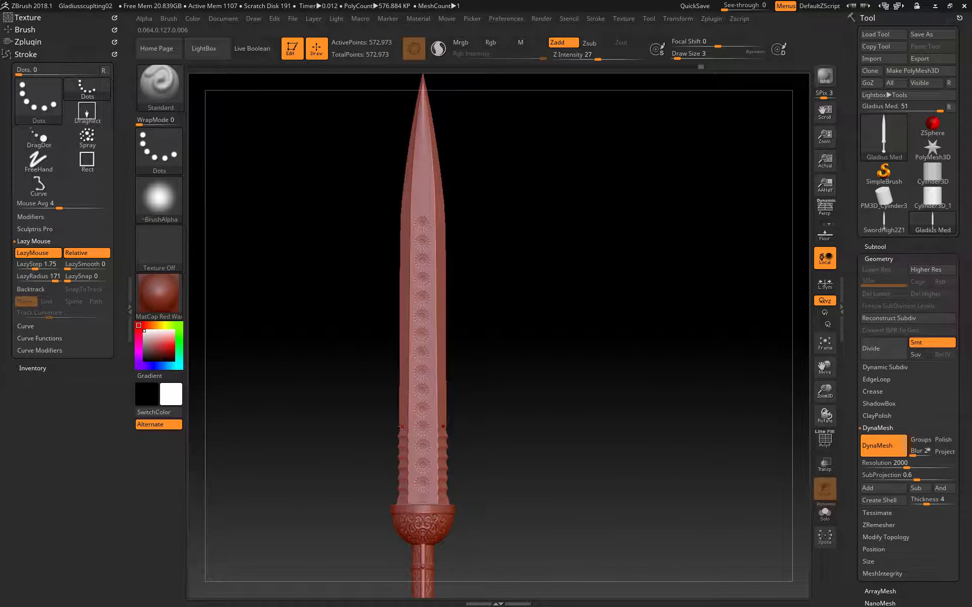
Step: Mask both sides of the blade and its tip with rectangles, leaving only the central patterned strip unmasked
mouse_move(315, 145)
left_mouse_down("ctrl")
mouse_move(377, 457)
mouse_move(411, 520)
left_mouse_up("ctrl")
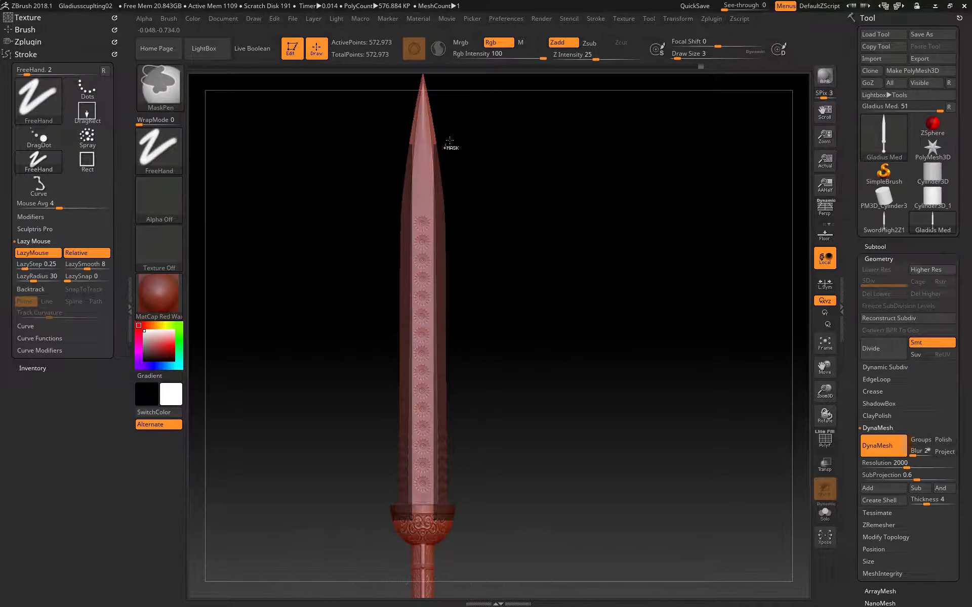
left_click(462, 181, "ctrl")
left_click_drag(518, 179, 346, 199, "ctrl")
key("ctrl+z")
left_click(346, 201, "ctrl")
left_click_drag(501, 156, 332, 213, "ctrl")
left_click_drag(466, 178, 346, 73, "ctrl")
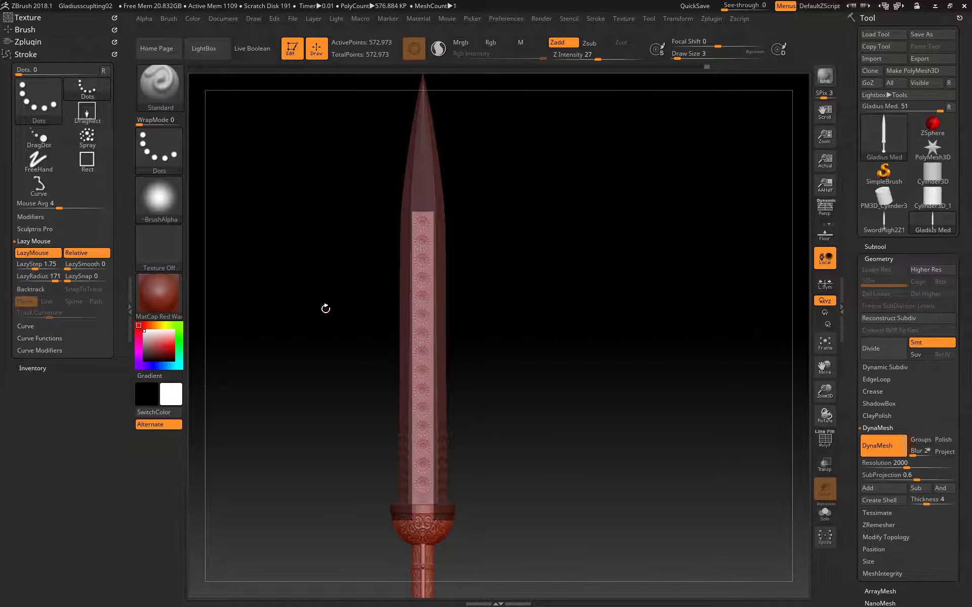
Step: Unmask the blade sides, guard and tip so only a thin masked border frames the central pattern
key("ctrl")
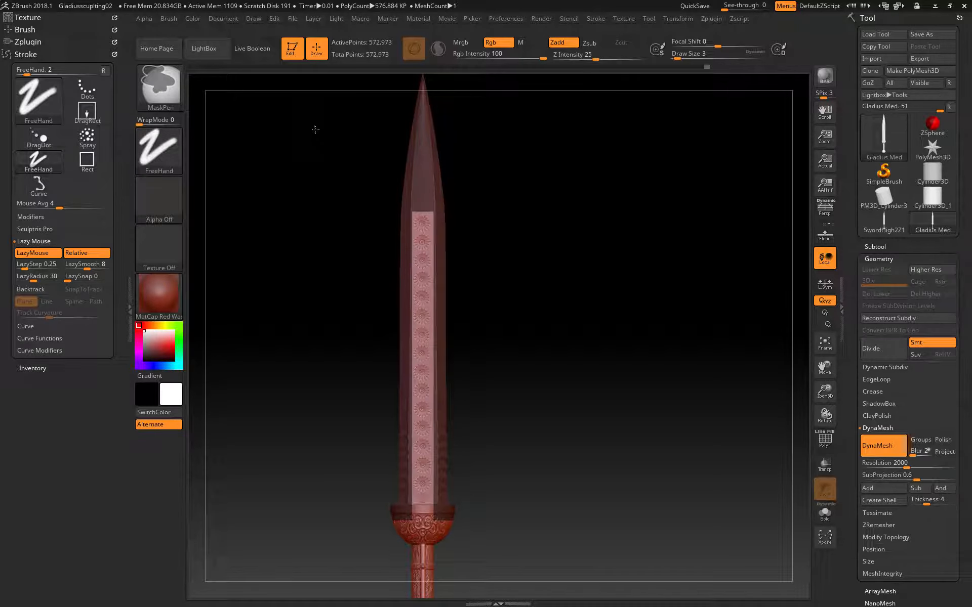
left_click_drag(314, 125, 411, 544, "ctrl")
left_click_drag(509, 556, 328, 499, "ctrl+alt")
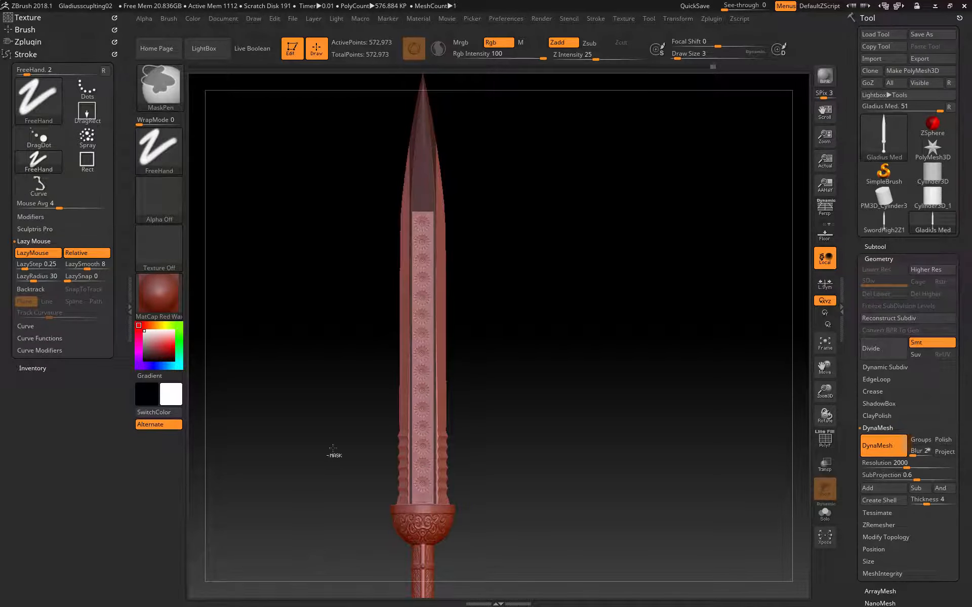
left_click_drag(510, 182, 358, 211, "ctrl")
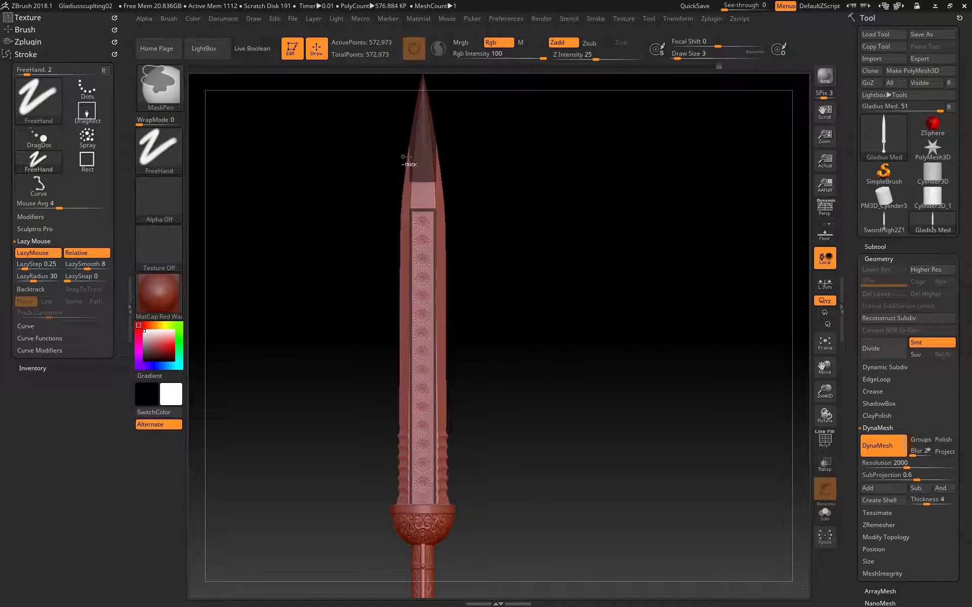
left_click_drag(479, 193, 338, 36, "ctrl")
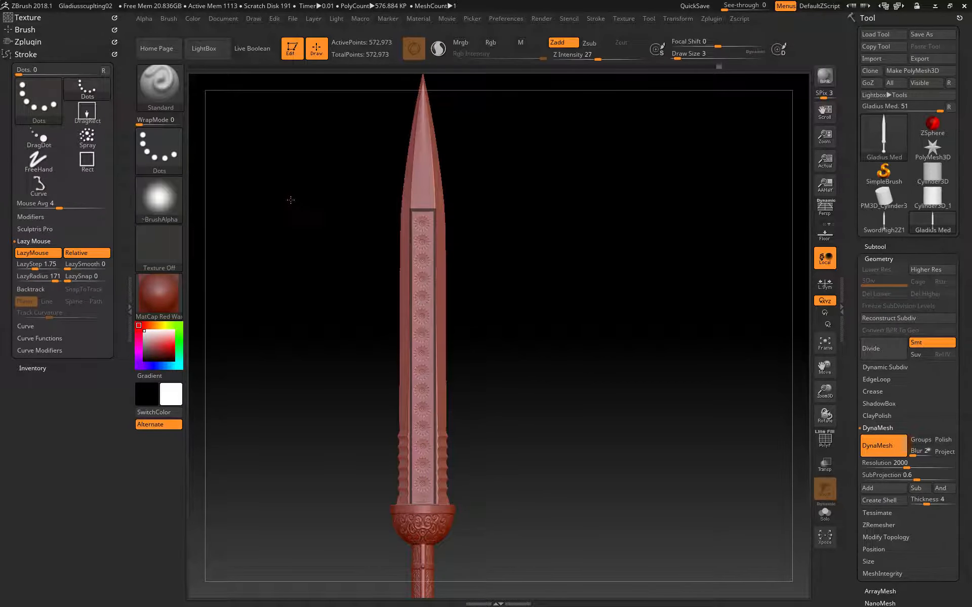
Step: Try another mask rectangle across the blade tip, undo it and examine the thin masked border around the strip
left_click_drag(291, 199, 288, 255, "alt")
mouse_move(481, 100)
left_mouse_down("ctrl")
mouse_move(421, 188)
mouse_move(301, 229)
left_mouse_up("ctrl")
key("ctrl+z")
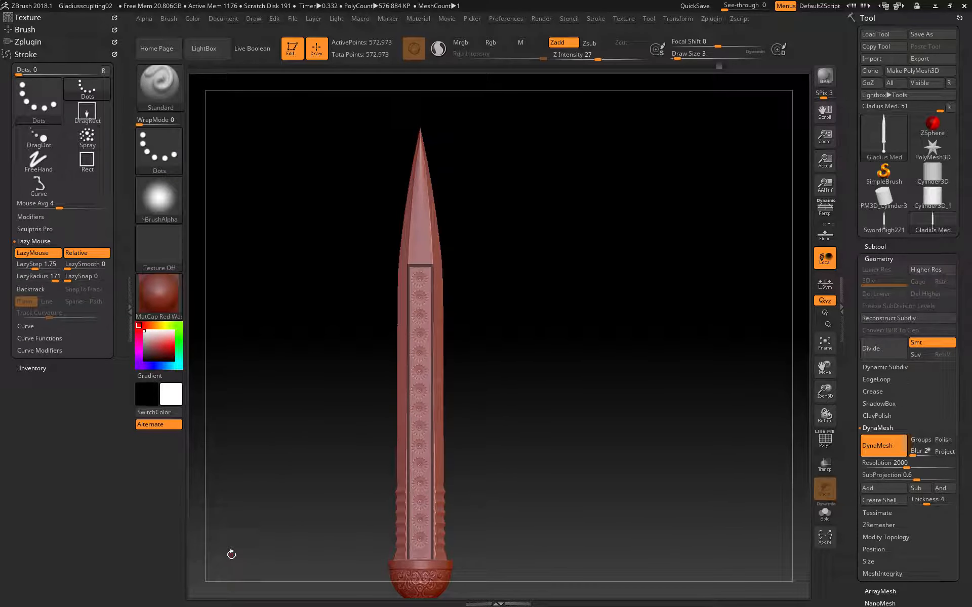
left_click_drag(231, 555, 333, 385)
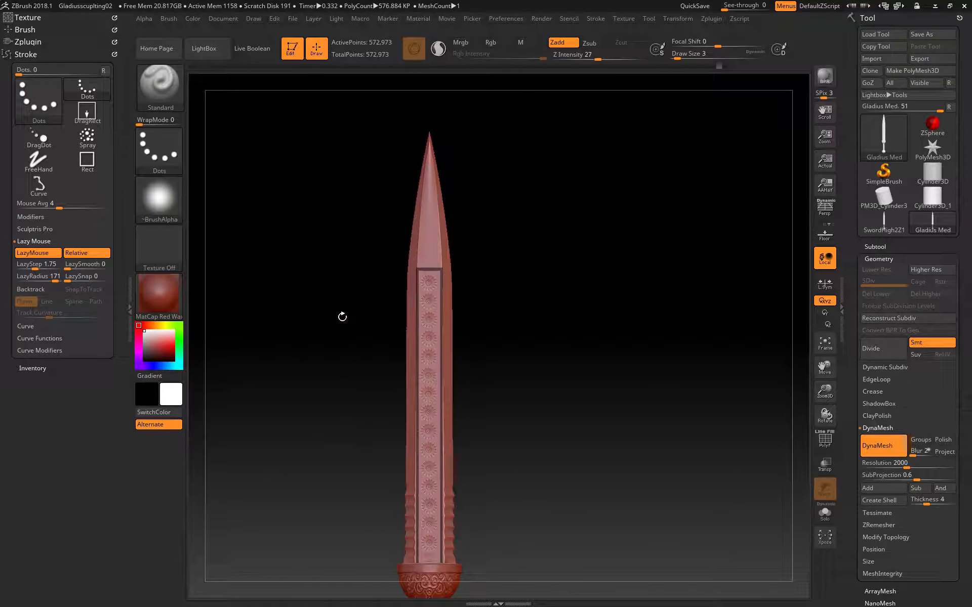
left_click_drag(342, 317, 343, 286)
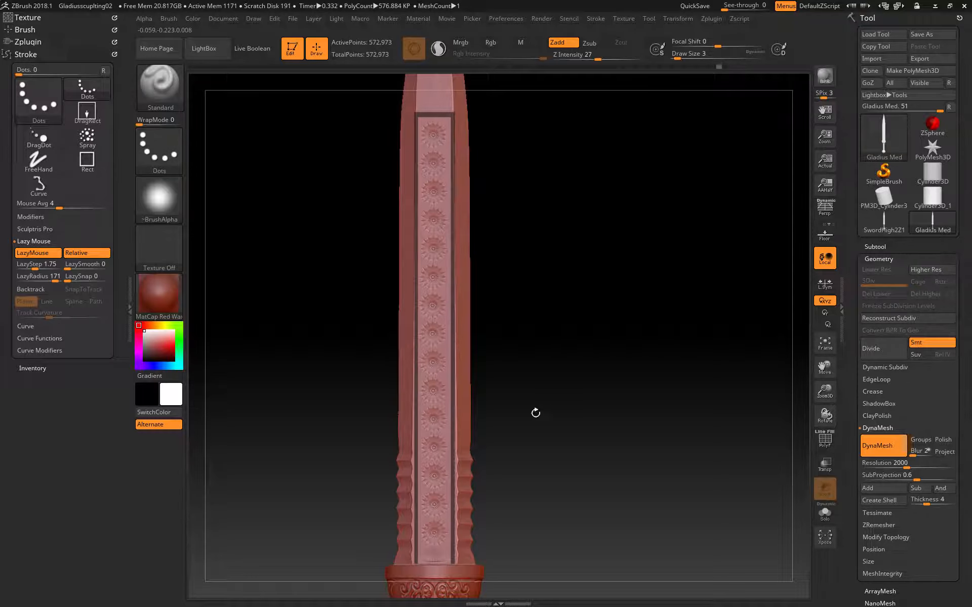
left_click_drag(637, 347, 625, 276)
Step: Invert the mask to expose only the thin border and apply the Inflate deformation to it
left_click(597, 327, "ctrl")
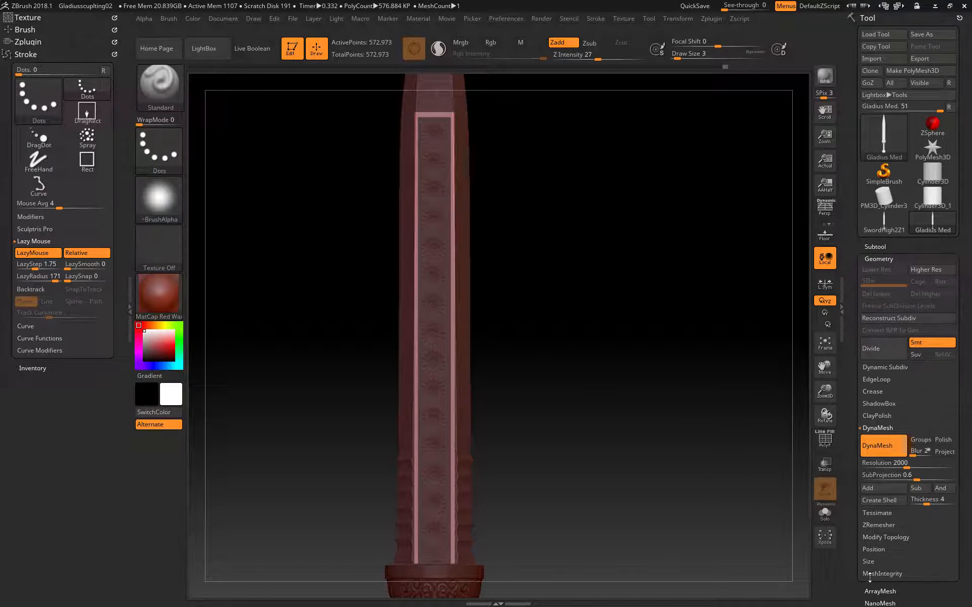
left_click_drag(857, 584, 860, 491)
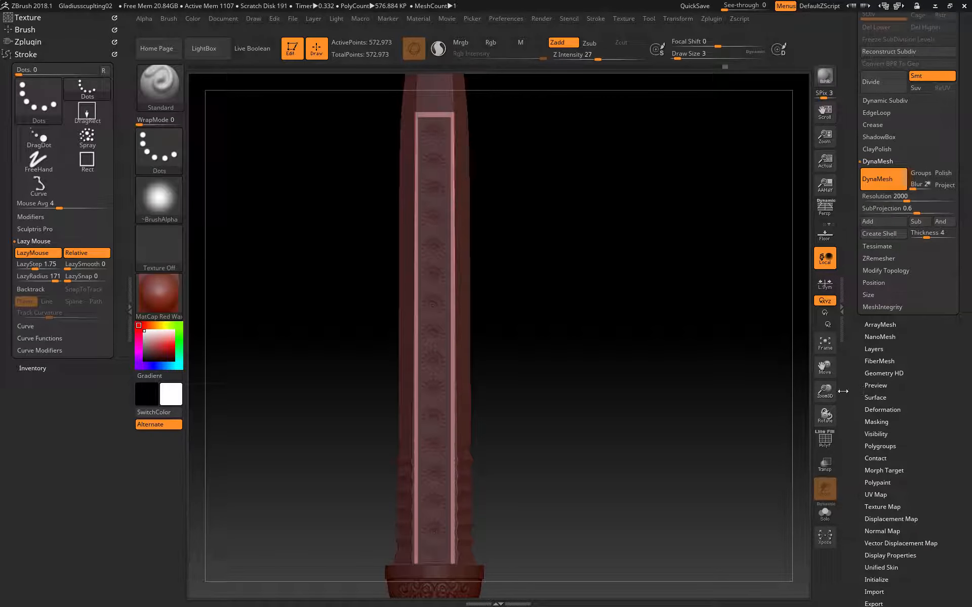
left_click(872, 408)
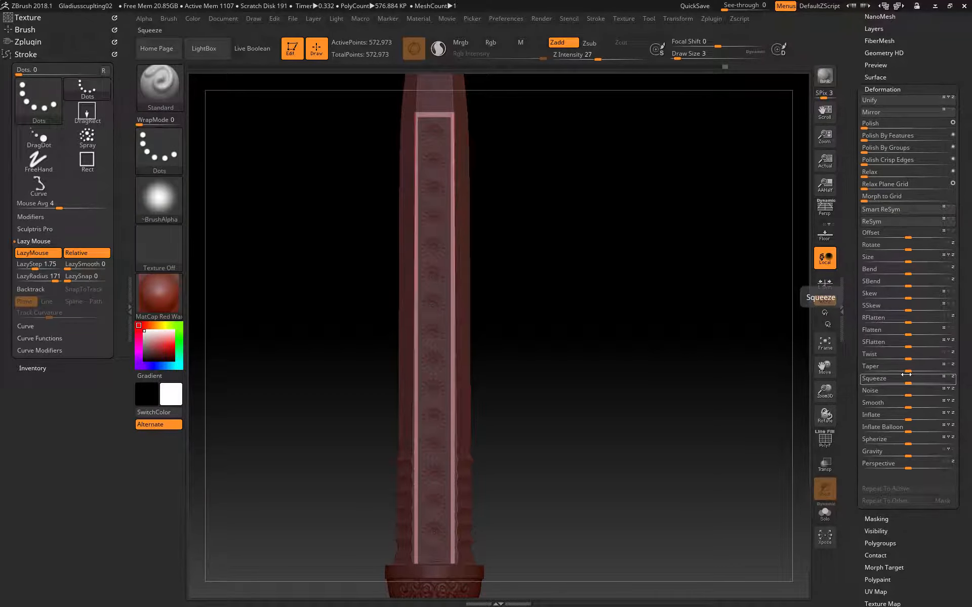
left_click(907, 418)
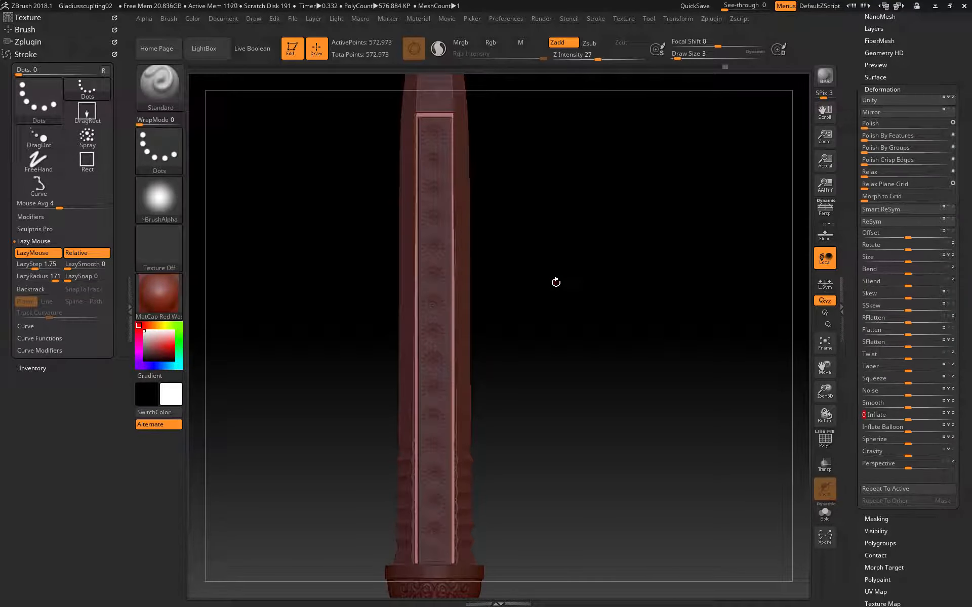
Step: Clear the mask to examine the inflated border around the pattern, then restore the inverted border mask
mouse_move(556, 282)
left_mouse_down()
mouse_move(586, 285)
mouse_move(542, 287)
mouse_move(557, 285)
left_mouse_up()
mouse_move(641, 252)
left_mouse_down("ctrl")
mouse_move(621, 347)
mouse_move(626, 381)
left_mouse_up("ctrl")
mouse_move(613, 324)
left_mouse_down()
mouse_move(618, 282)
mouse_move(604, 306)
mouse_move(588, 310)
mouse_move(608, 316)
left_mouse_up()
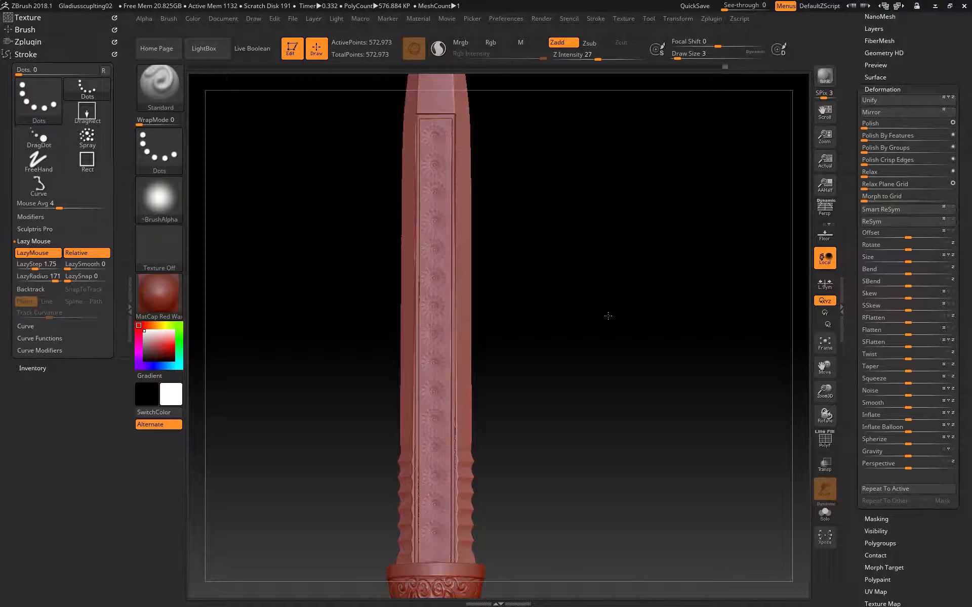
left_click(660, 347, "ctrl")
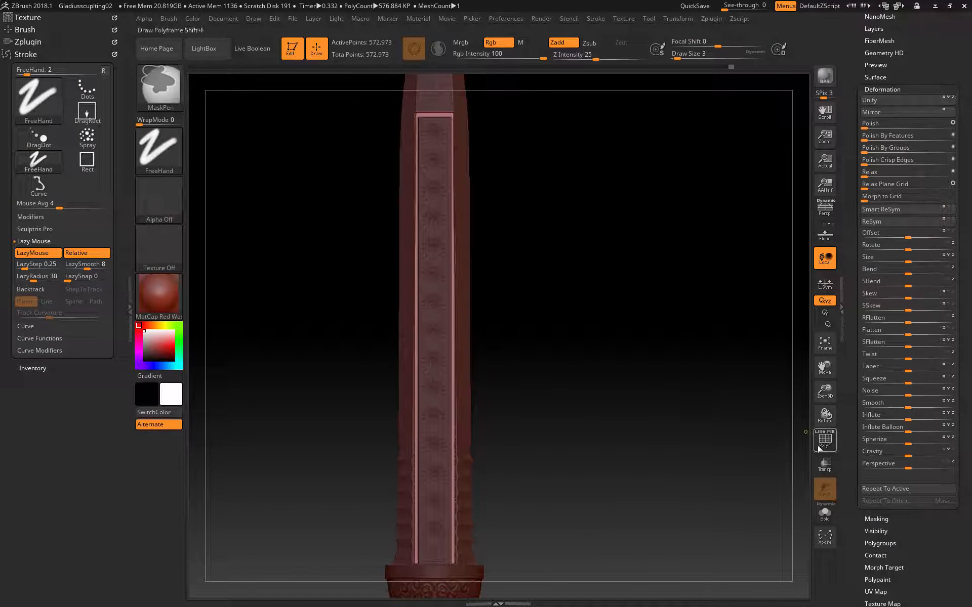
Step: Apply the Inflate deformation to the exposed thin border once more and clear the mask from the blade
left_click(909, 421)
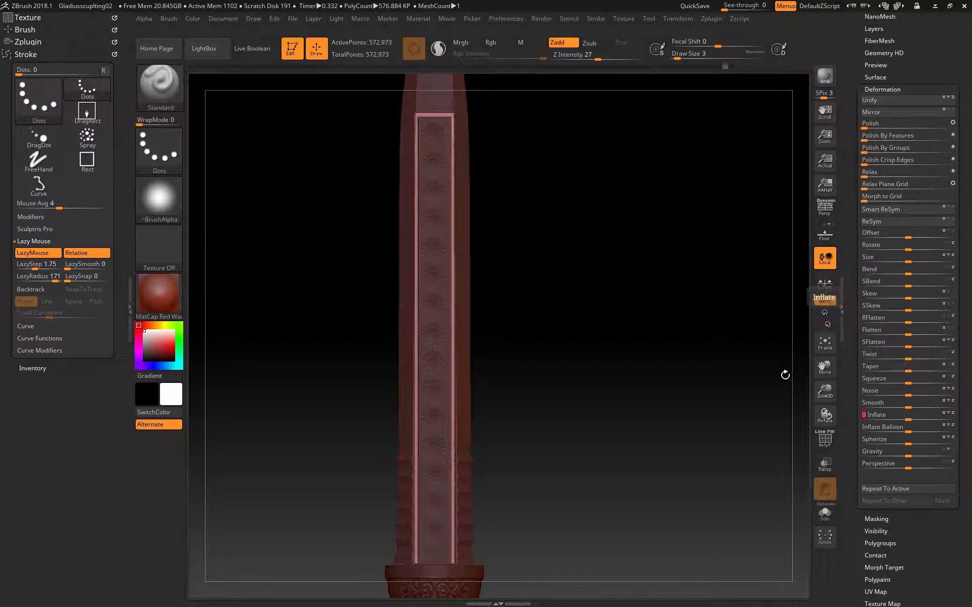
left_click_drag(629, 282, 626, 247)
mouse_move(626, 231)
left_mouse_down("ctrl")
mouse_move(648, 393)
mouse_move(641, 372)
mouse_move(605, 378)
mouse_move(629, 371)
left_mouse_up("ctrl")
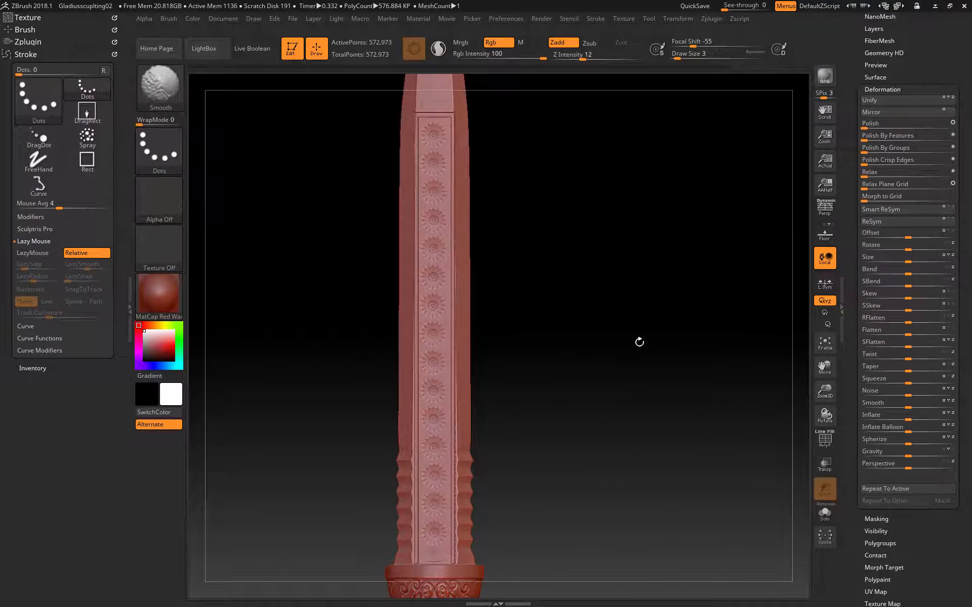
Step: Set the brush's draw size to 22 and smooth both border lines along the lower blade just above the guard
left_click_drag(581, 397, 583, 231, "alt")
left_click_drag(561, 489, 620, 462)
left_click_drag(669, 405, 622, 375)
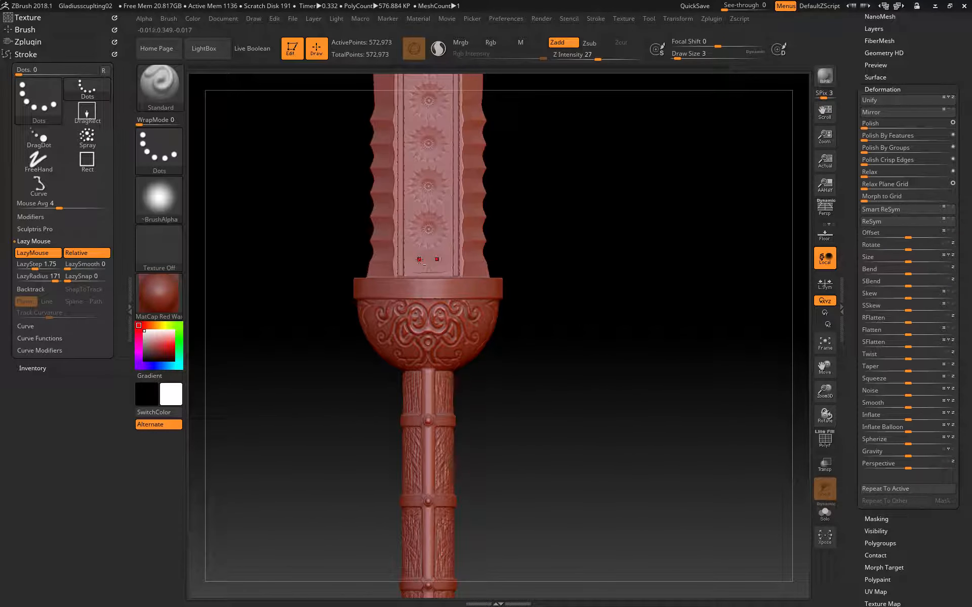
key("]")
key("shift")
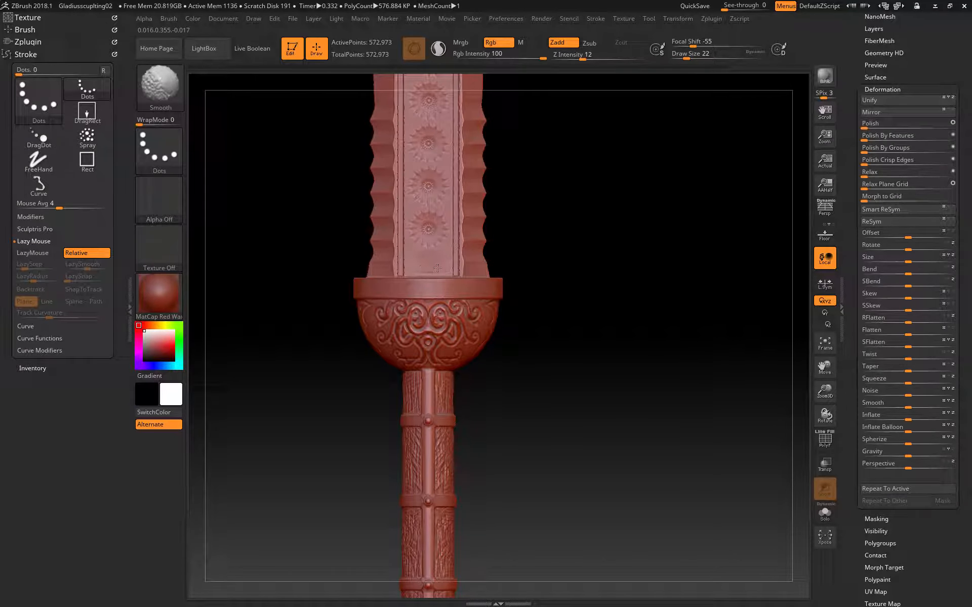
left_click_drag(455, 278, 455, 85, "shift")
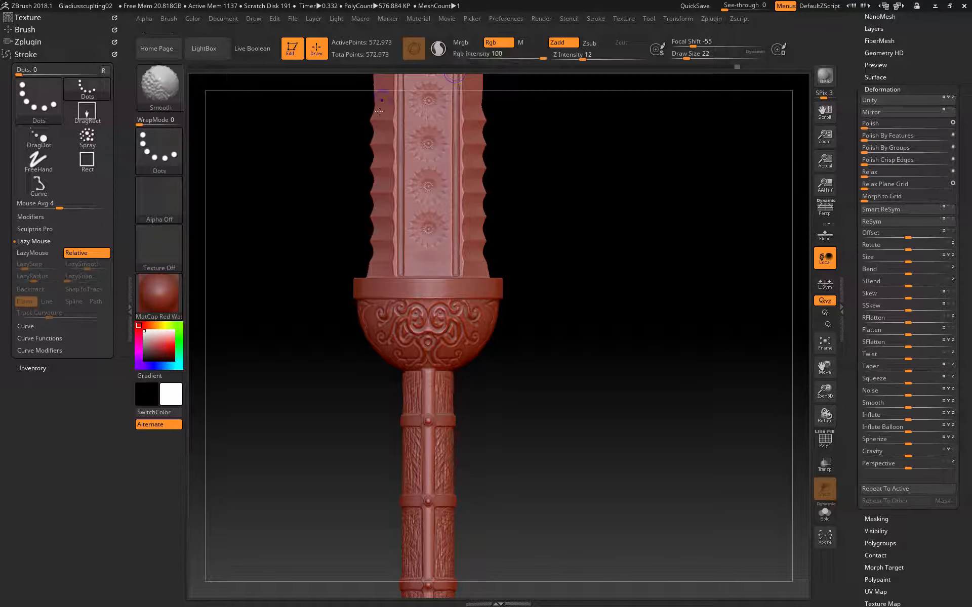
left_click_drag(400, 268, 398, 135, "shift")
Step: Smooth the border line along the upper blade beside the repeating pattern
left_click_drag(294, 197, 279, 510, "alt")
mouse_move(390, 437)
left_mouse_down("shift")
mouse_move(395, 132)
mouse_move(308, 479)
left_mouse_up("shift")
key("l")
mouse_move(379, 302)
left_mouse_down("shift")
mouse_move(389, 110)
mouse_move(379, 119)
left_mouse_up("shift")
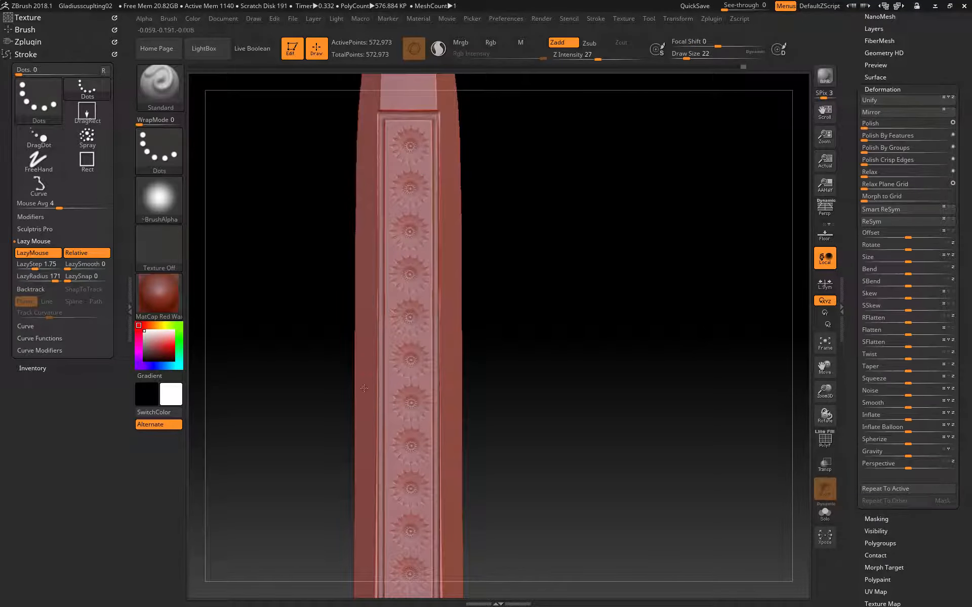
Step: Examine the whole sword, checking the bordered blade pattern, guard, grip and pommel up close and from a distance
key("f")
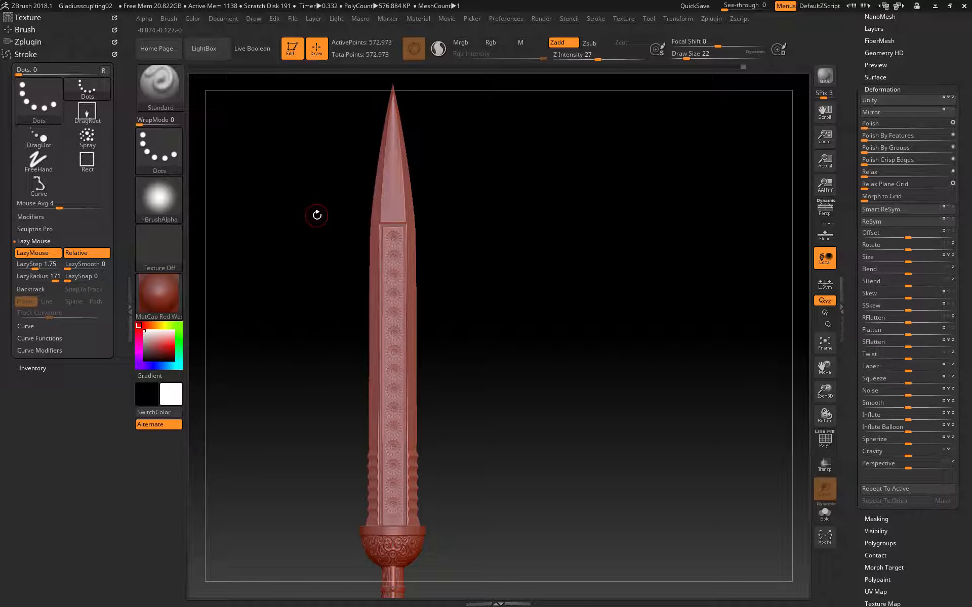
mouse_move(295, 323)
left_mouse_down()
mouse_move(211, 332)
mouse_move(303, 321)
left_mouse_up()
left_click_drag(620, 423, 605, 343, "alt")
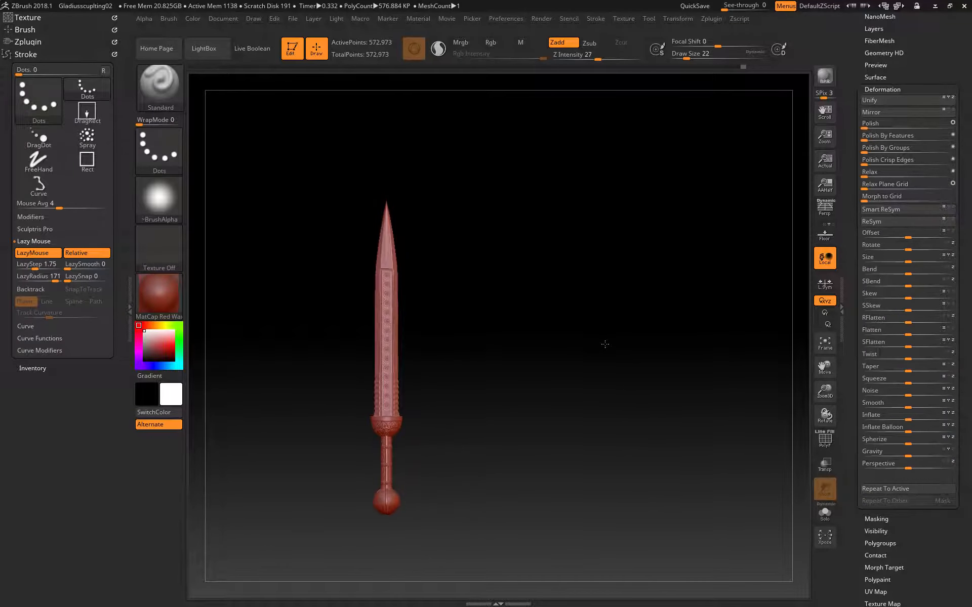
left_click_drag(569, 375, 578, 335)
left_click_drag(543, 294, 567, 227, "alt")
left_click_drag(571, 412, 573, 368, "alt")
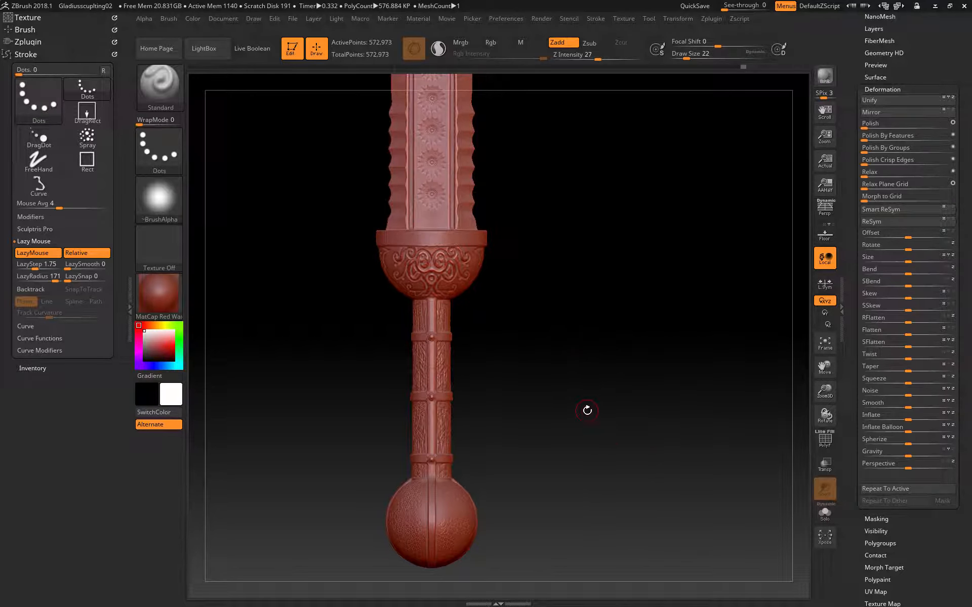
left_click_drag(587, 411, 566, 317, "alt")
left_click_drag(527, 207, 521, 360, "alt")
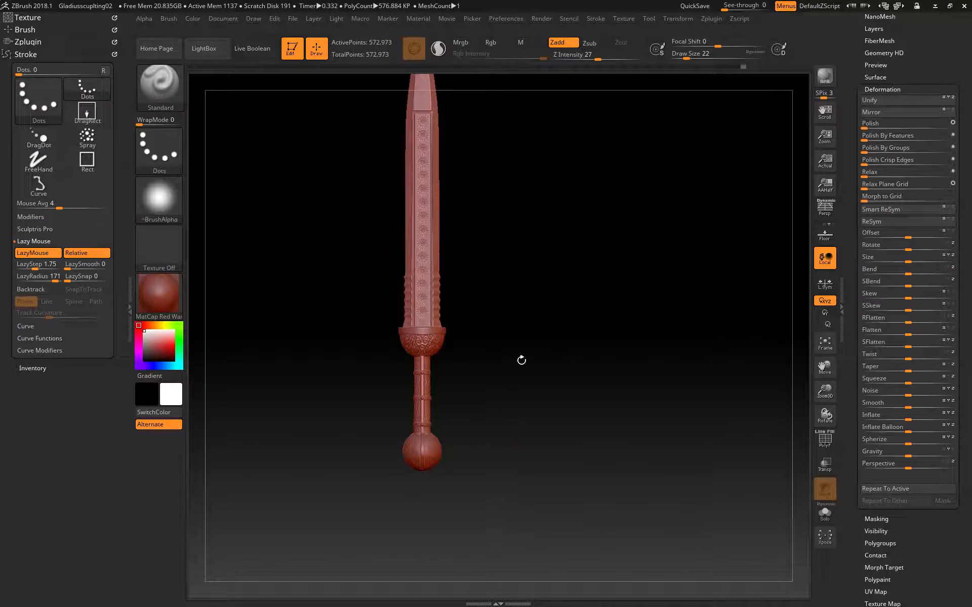
left_click_drag(515, 226, 554, 328, "alt")
mouse_move(686, 405)
left_mouse_down()
mouse_move(646, 379)
mouse_move(582, 380)
left_mouse_up()
key("shift")
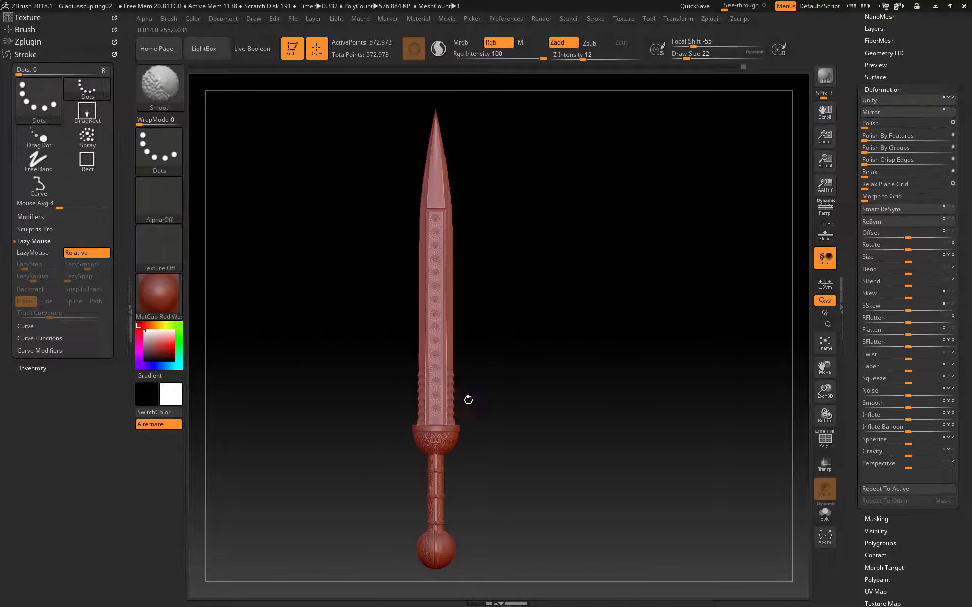
left_click(444, 397, "shift")
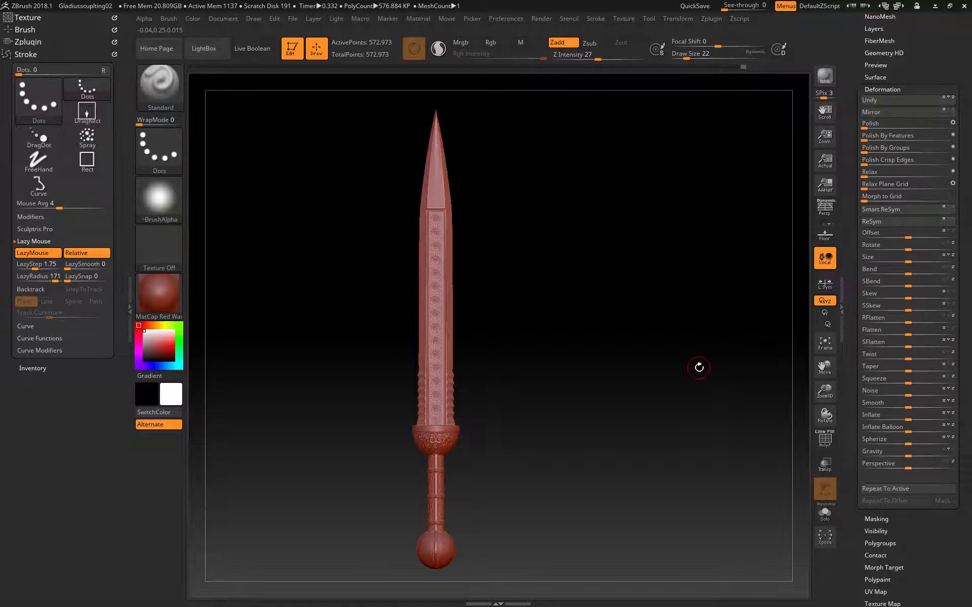